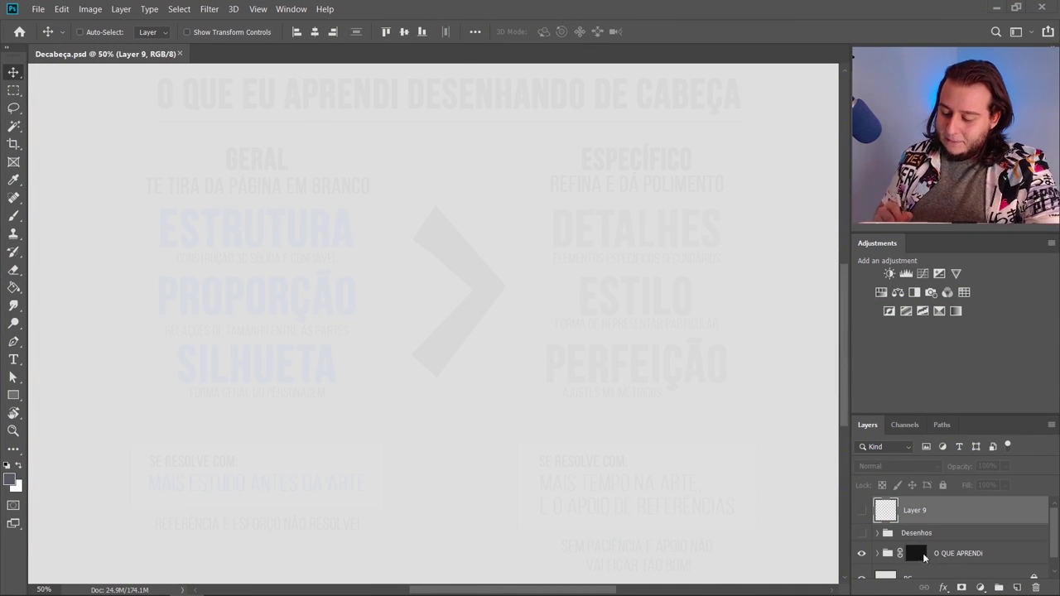
Target the layer mask of the O QUE APRENDi group and choose the Quadrado v2 brush for painting in white
{"action": "left_click", "coordinate": [923, 554]}
{"action": "key", "text": "b"}
{"action": "right_click", "coordinate": [578, 282]}
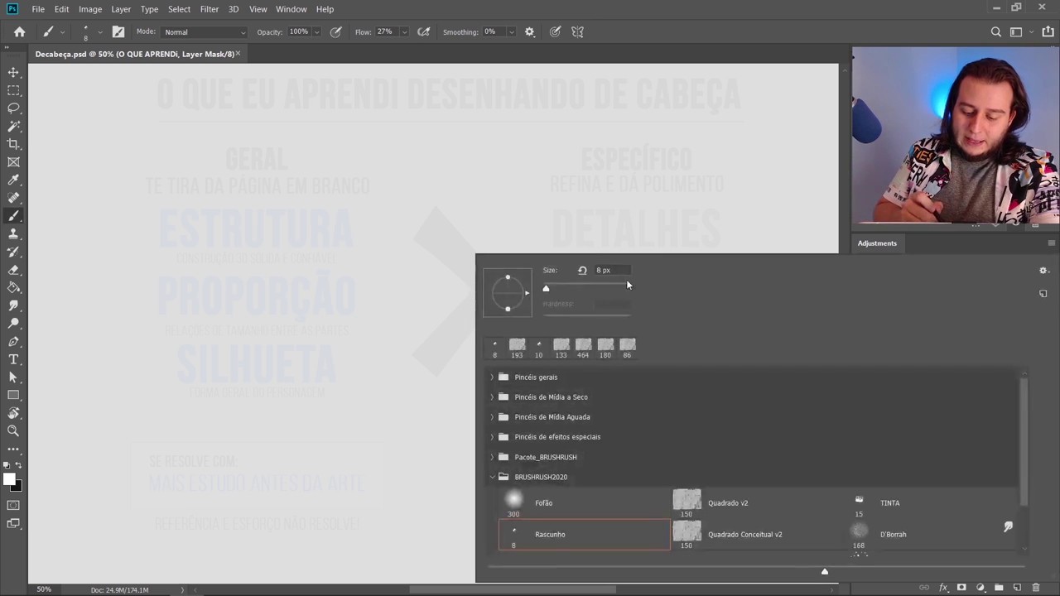
{"action": "left_click", "coordinate": [687, 502]}
{"action": "left_click", "coordinate": [671, 31]}
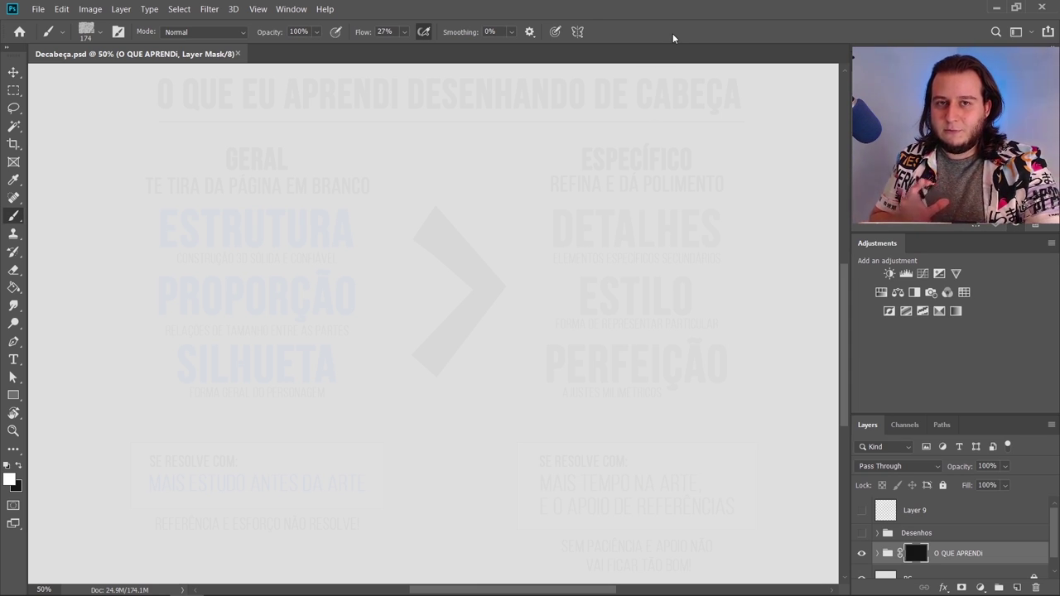
Raise the brush flow to 100% and paint on the mask to reveal the full title O QUE EU APRENDI DESENHANDO DE CABEÇA with its underline
{"action": "left_click_drag", "start_coordinate": [159, 93], "coordinate": [338, 89]}
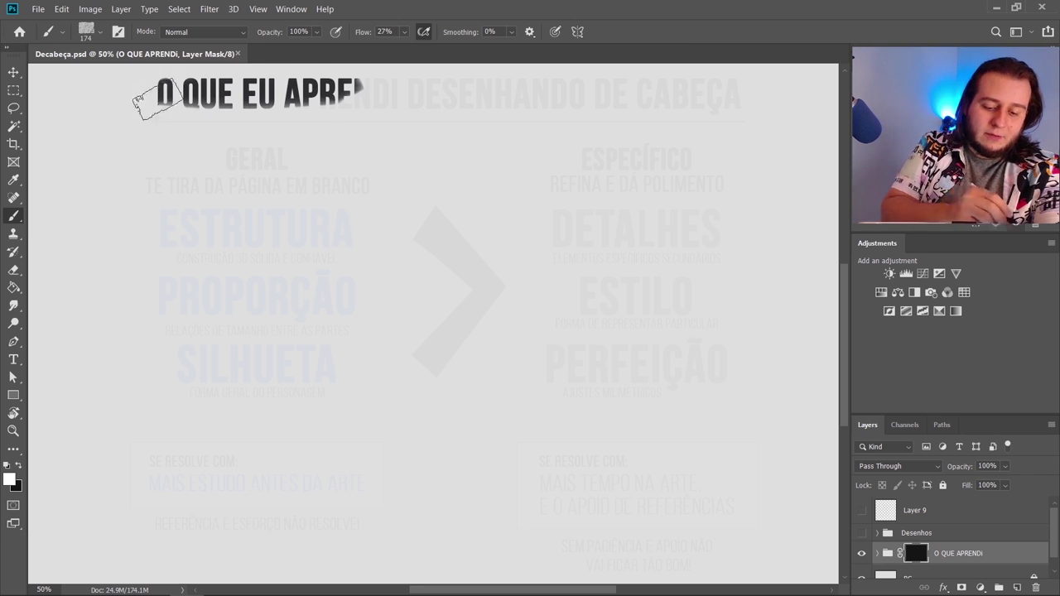
{"action": "left_click", "coordinate": [405, 32]}
{"action": "left_click_drag", "start_coordinate": [406, 49], "coordinate": [473, 55]}
{"action": "left_click", "coordinate": [146, 116]}
{"action": "left_click_drag", "start_coordinate": [146, 116], "coordinate": [737, 96]}
{"action": "left_click_drag", "start_coordinate": [497, 119], "coordinate": [745, 115]}
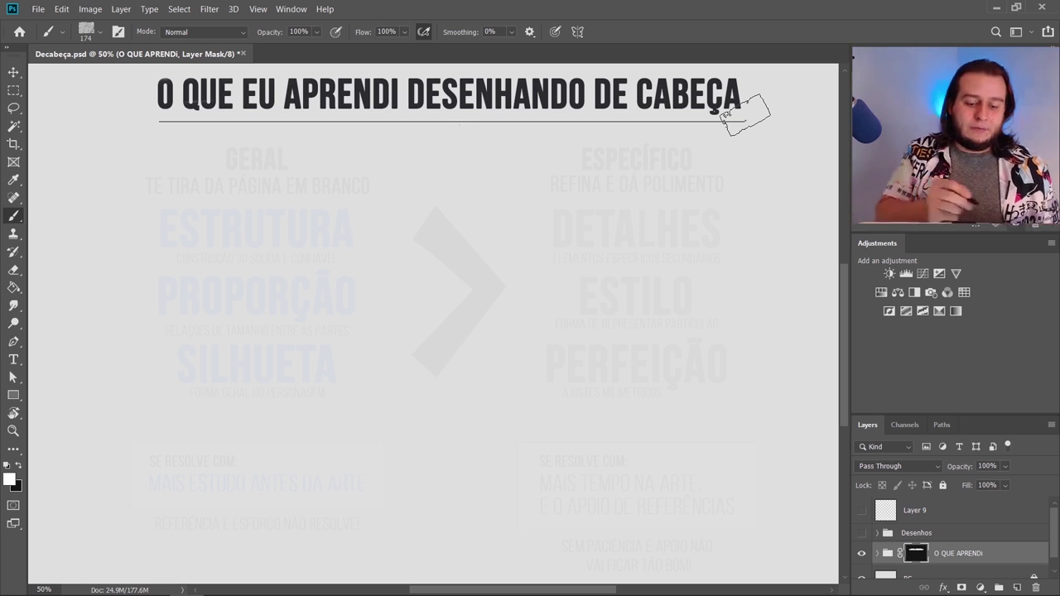
Paint on the mask to reveal the GERAL and ESPECÍFICO headings together with their subtitles
{"action": "mouse_move", "coordinate": [267, 156]}
{"action": "left_mouse_down"}
{"action": "mouse_move", "coordinate": [208, 153]}
{"action": "mouse_move", "coordinate": [149, 178]}
{"action": "mouse_move", "coordinate": [370, 160]}
{"action": "mouse_move", "coordinate": [159, 161]}
{"action": "mouse_move", "coordinate": [287, 170]}
{"action": "mouse_move", "coordinate": [248, 161]}
{"action": "mouse_move", "coordinate": [220, 178]}
{"action": "mouse_move", "coordinate": [348, 174]}
{"action": "left_mouse_up"}
{"action": "mouse_move", "coordinate": [121, 179]}
{"action": "left_mouse_down"}
{"action": "mouse_move", "coordinate": [364, 177]}
{"action": "mouse_move", "coordinate": [137, 178]}
{"action": "mouse_move", "coordinate": [308, 181]}
{"action": "left_mouse_up"}
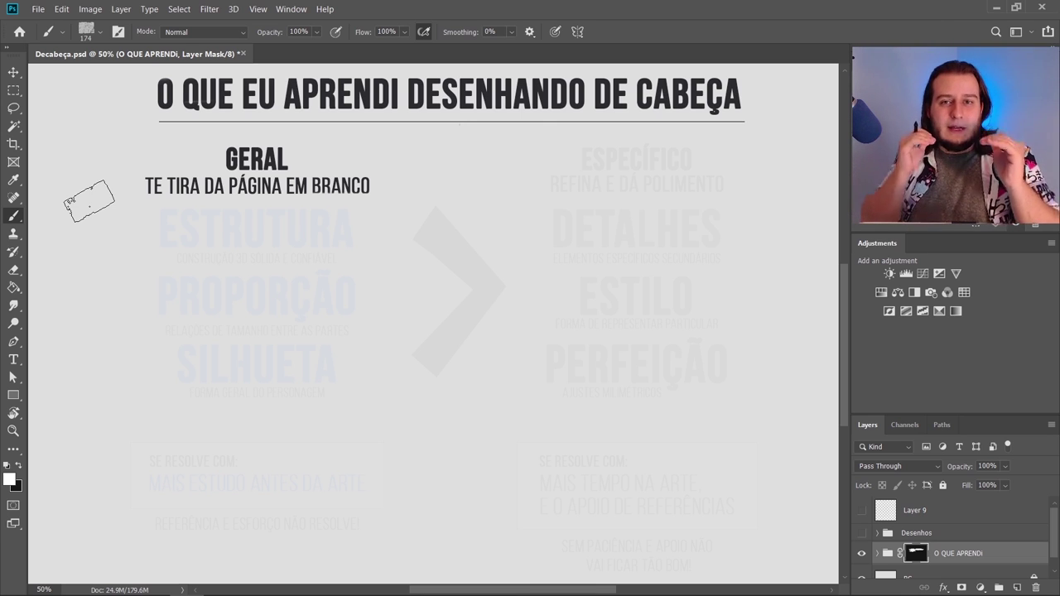
{"action": "mouse_move", "coordinate": [617, 159]}
{"action": "left_mouse_down"}
{"action": "mouse_move", "coordinate": [578, 156]}
{"action": "mouse_move", "coordinate": [714, 163]}
{"action": "mouse_move", "coordinate": [550, 178]}
{"action": "mouse_move", "coordinate": [759, 177]}
{"action": "mouse_move", "coordinate": [519, 173]}
{"action": "left_mouse_up"}
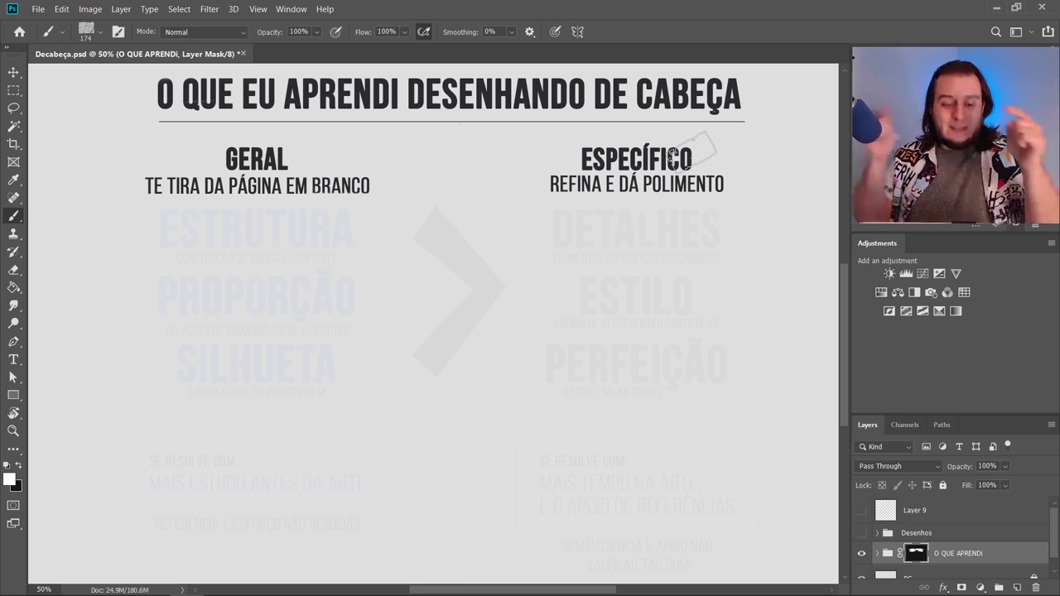
Reveal ESTRUTURA and DETALHES with their captions, plus the large arrow between the two columns, by painting on the mask
{"action": "mouse_move", "coordinate": [161, 217]}
{"action": "left_mouse_down"}
{"action": "mouse_move", "coordinate": [264, 232]}
{"action": "mouse_move", "coordinate": [317, 224]}
{"action": "mouse_move", "coordinate": [183, 221]}
{"action": "mouse_move", "coordinate": [321, 221]}
{"action": "mouse_move", "coordinate": [309, 215]}
{"action": "mouse_move", "coordinate": [143, 232]}
{"action": "mouse_move", "coordinate": [315, 231]}
{"action": "mouse_move", "coordinate": [197, 246]}
{"action": "mouse_move", "coordinate": [350, 243]}
{"action": "mouse_move", "coordinate": [133, 248]}
{"action": "mouse_move", "coordinate": [350, 244]}
{"action": "left_mouse_up"}
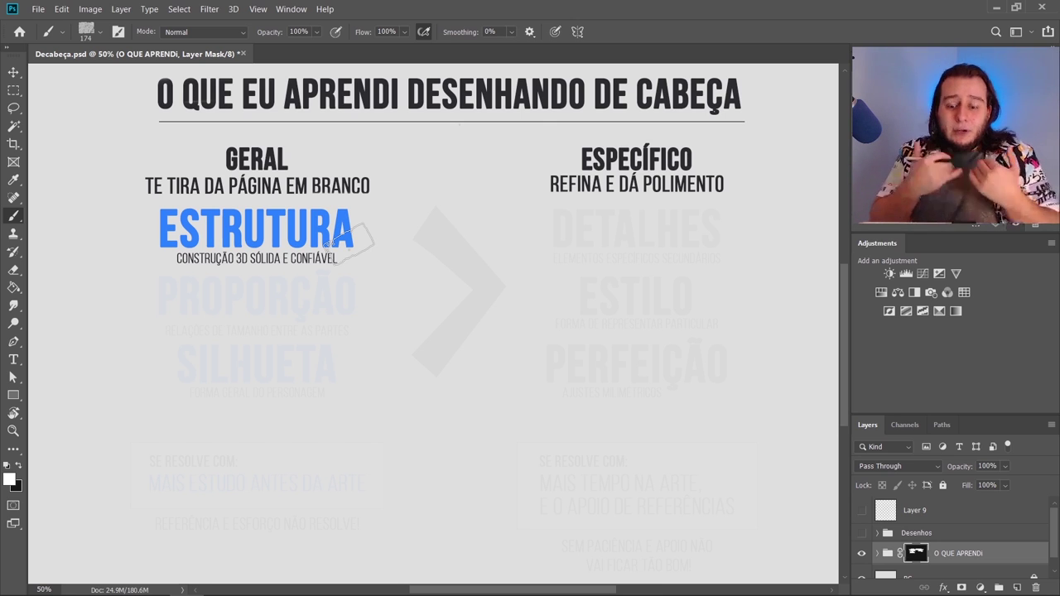
{"action": "mouse_move", "coordinate": [485, 213]}
{"action": "left_mouse_down"}
{"action": "mouse_move", "coordinate": [639, 253]}
{"action": "mouse_move", "coordinate": [753, 243]}
{"action": "left_mouse_up"}
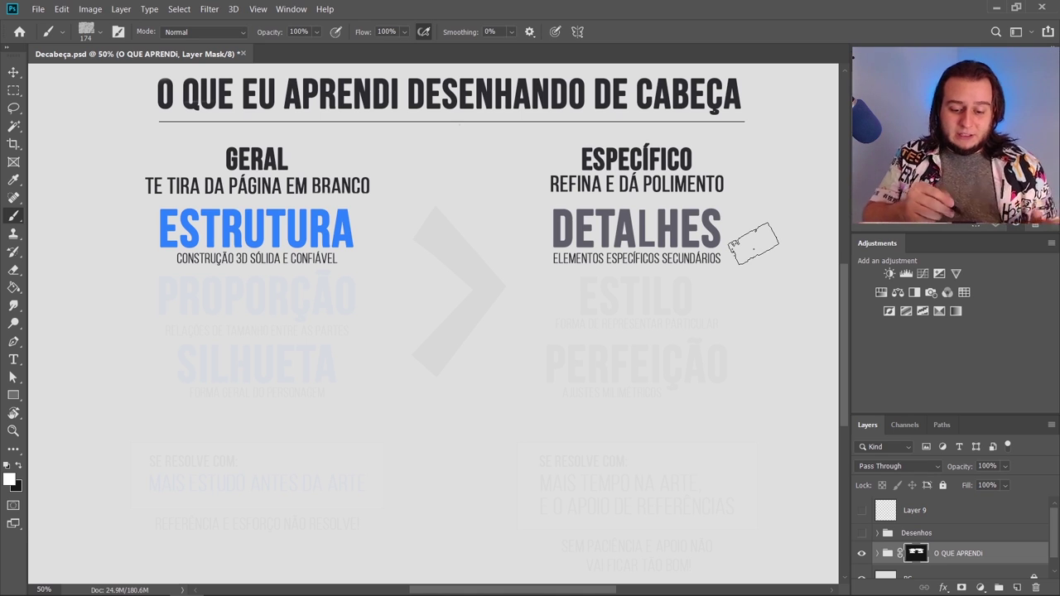
{"action": "mouse_move", "coordinate": [427, 189]}
{"action": "left_mouse_down"}
{"action": "mouse_move", "coordinate": [427, 356]}
{"action": "mouse_move", "coordinate": [445, 313]}
{"action": "mouse_move", "coordinate": [455, 199]}
{"action": "mouse_move", "coordinate": [479, 348]}
{"action": "left_mouse_up"}
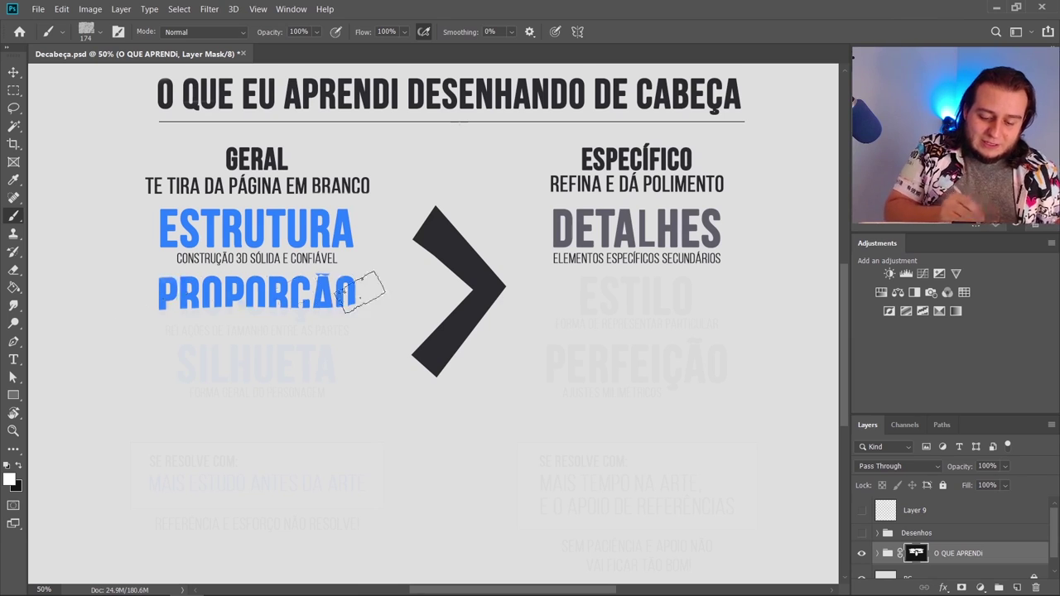
Reveal the remaining items PROPORÇÃO, SILHUETA, ESTILO and PERFEIÇÃO with their captions on the mask
{"action": "mouse_move", "coordinate": [361, 290]}
{"action": "left_mouse_down"}
{"action": "mouse_move", "coordinate": [327, 314]}
{"action": "mouse_move", "coordinate": [330, 333]}
{"action": "mouse_move", "coordinate": [332, 311]}
{"action": "mouse_move", "coordinate": [327, 323]}
{"action": "mouse_move", "coordinate": [259, 323]}
{"action": "mouse_move", "coordinate": [239, 289]}
{"action": "left_mouse_up"}
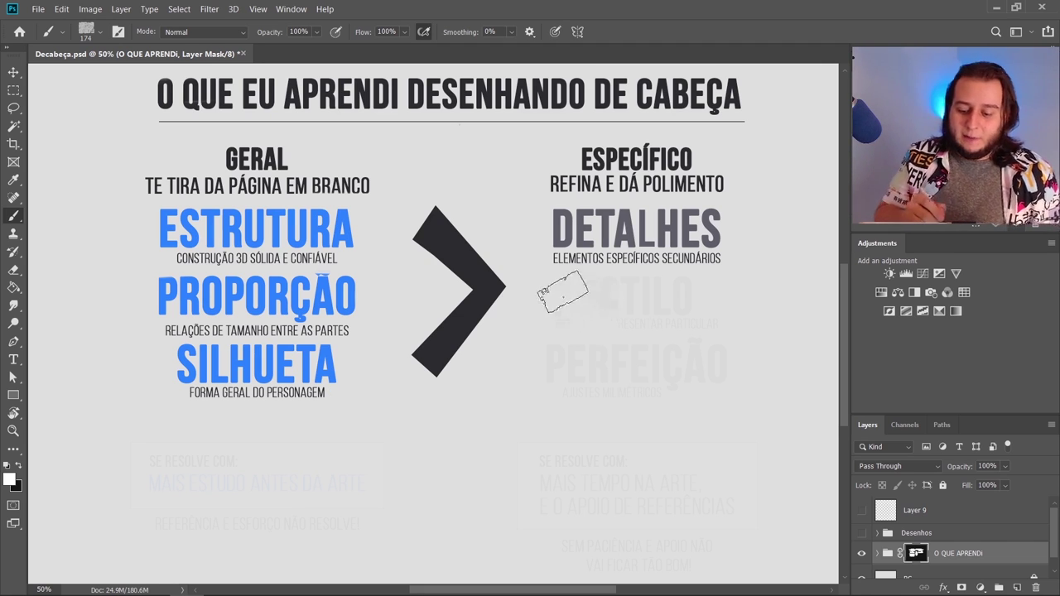
{"action": "mouse_move", "coordinate": [560, 289]}
{"action": "left_mouse_down"}
{"action": "mouse_move", "coordinate": [741, 297]}
{"action": "mouse_move", "coordinate": [600, 293]}
{"action": "mouse_move", "coordinate": [614, 311]}
{"action": "mouse_move", "coordinate": [531, 313]}
{"action": "mouse_move", "coordinate": [740, 311]}
{"action": "left_mouse_up"}
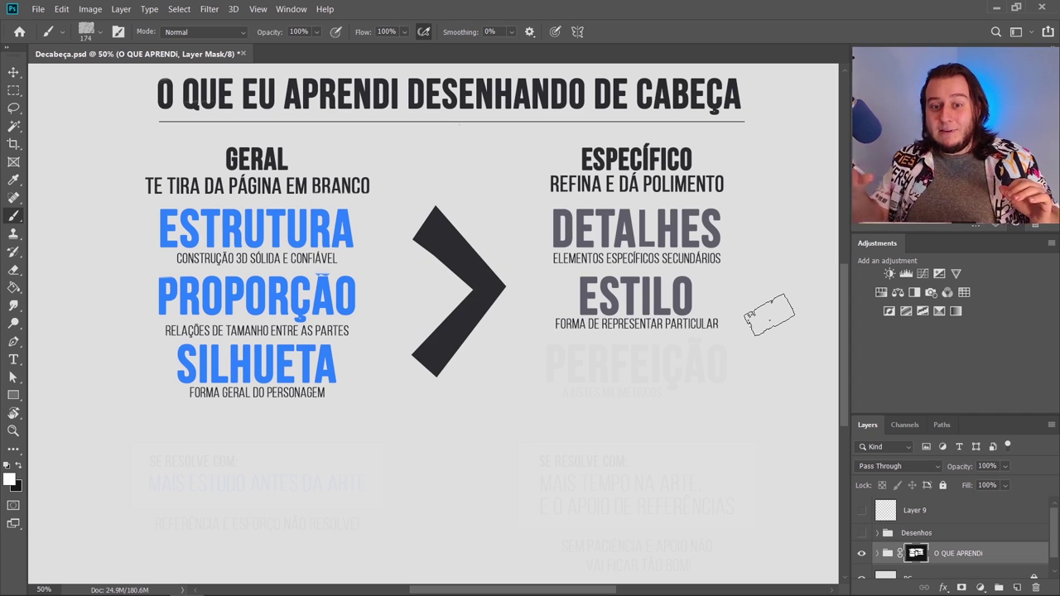
{"action": "mouse_move", "coordinate": [590, 384]}
{"action": "left_mouse_down"}
{"action": "mouse_move", "coordinate": [759, 357]}
{"action": "mouse_move", "coordinate": [536, 353]}
{"action": "mouse_move", "coordinate": [749, 372]}
{"action": "mouse_move", "coordinate": [517, 378]}
{"action": "mouse_move", "coordinate": [748, 383]}
{"action": "left_mouse_up"}
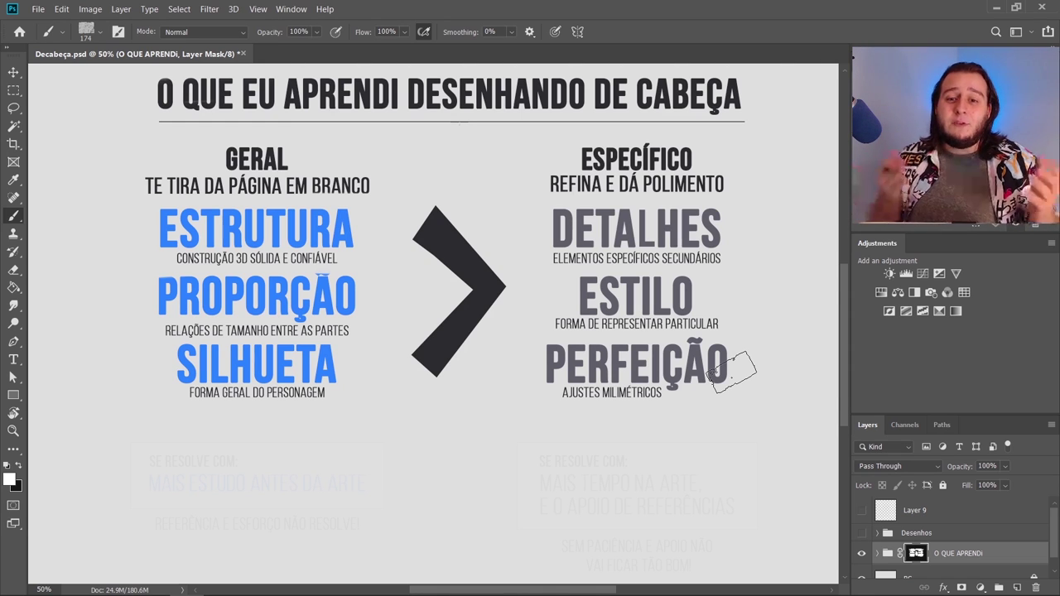
Paint on the mask to reveal both SE RESOLVE COM boxes and the notes beneath them
{"action": "mouse_move", "coordinate": [686, 461]}
{"action": "left_mouse_down"}
{"action": "mouse_move", "coordinate": [530, 469]}
{"action": "mouse_move", "coordinate": [760, 458]}
{"action": "mouse_move", "coordinate": [500, 459]}
{"action": "mouse_move", "coordinate": [767, 470]}
{"action": "mouse_move", "coordinate": [565, 487]}
{"action": "mouse_move", "coordinate": [748, 509]}
{"action": "mouse_move", "coordinate": [516, 503]}
{"action": "mouse_move", "coordinate": [773, 509]}
{"action": "mouse_move", "coordinate": [494, 512]}
{"action": "mouse_move", "coordinate": [742, 515]}
{"action": "mouse_move", "coordinate": [512, 510]}
{"action": "mouse_move", "coordinate": [717, 513]}
{"action": "mouse_move", "coordinate": [510, 522]}
{"action": "mouse_move", "coordinate": [770, 520]}
{"action": "mouse_move", "coordinate": [506, 511]}
{"action": "mouse_move", "coordinate": [797, 507]}
{"action": "left_mouse_up"}
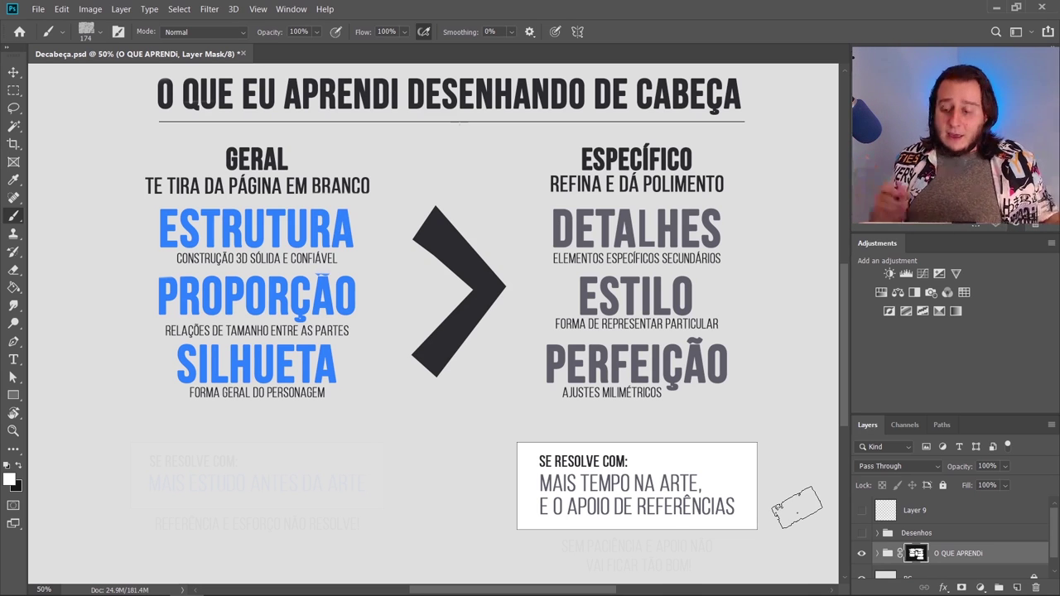
{"action": "left_click_drag", "start_coordinate": [844, 413], "coordinate": [847, 414]}
{"action": "left_click_drag", "start_coordinate": [732, 520], "coordinate": [557, 549]}
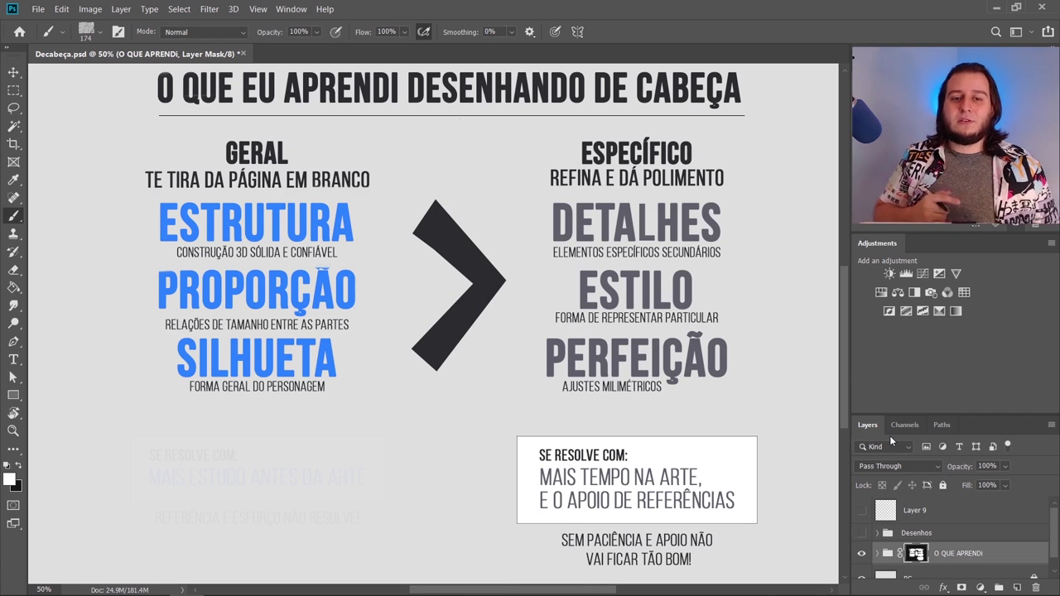
{"action": "left_click_drag", "start_coordinate": [359, 448], "coordinate": [325, 447]}
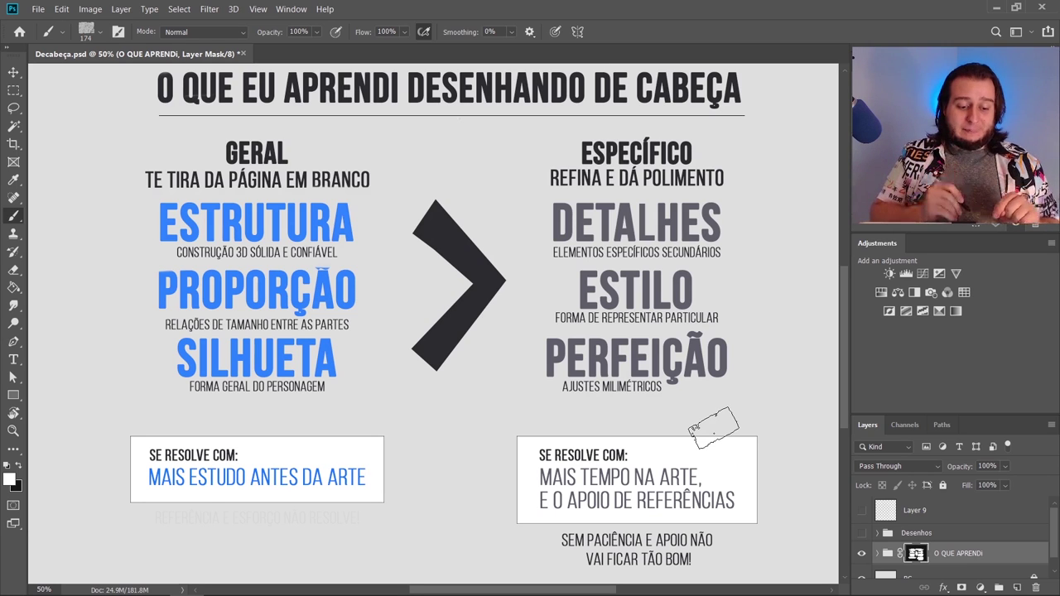
{"action": "mouse_move", "coordinate": [365, 517]}
{"action": "left_mouse_down"}
{"action": "mouse_move", "coordinate": [123, 515]}
{"action": "mouse_move", "coordinate": [390, 499]}
{"action": "left_mouse_up"}
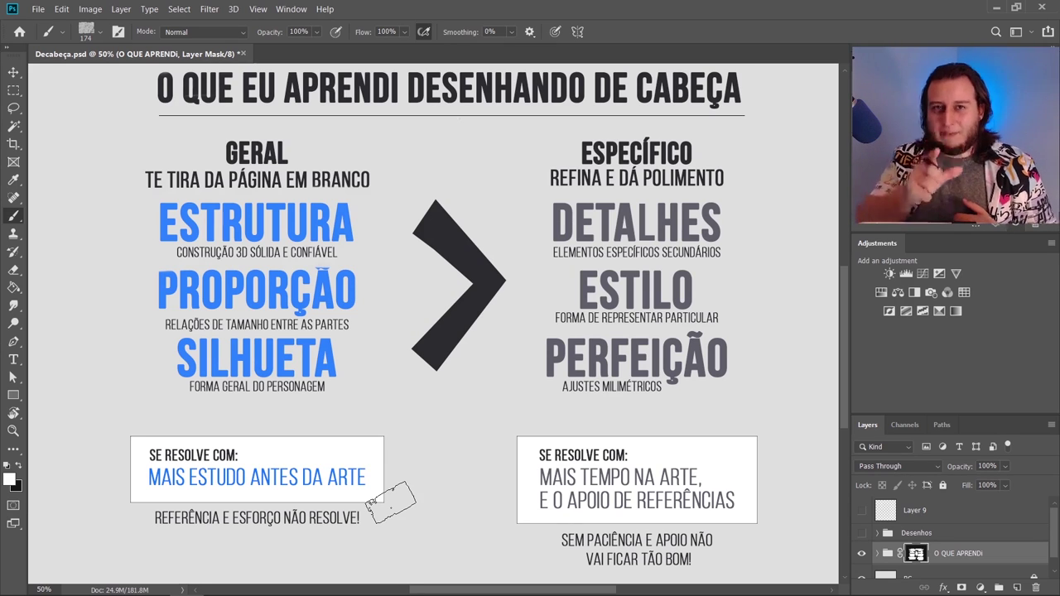
Hide the O QUE APRENDi group and show the Desenhos group with the request frames at 100% zoom
{"action": "left_click", "coordinate": [861, 553]}
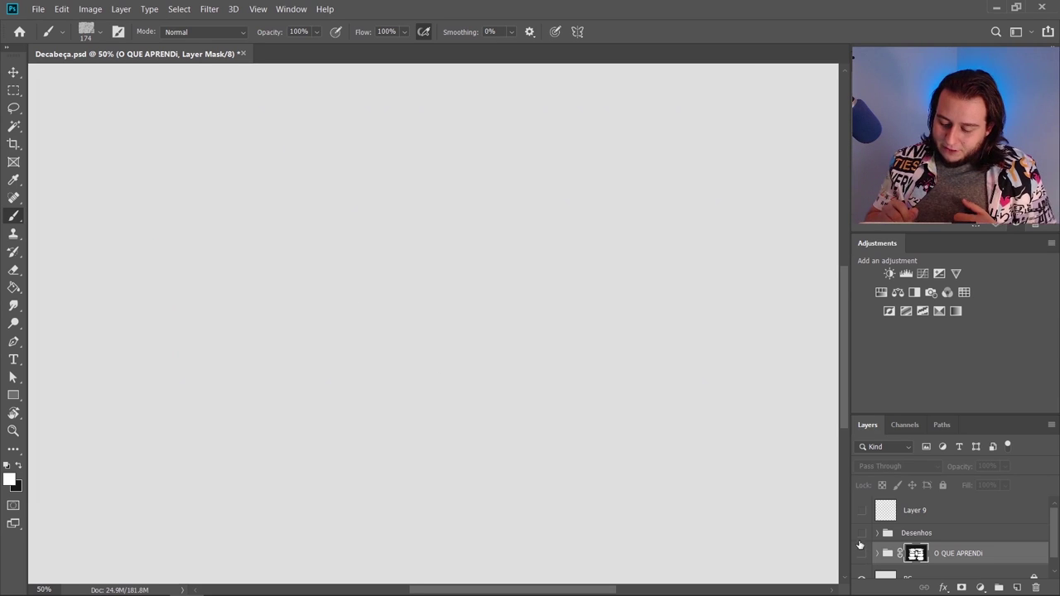
{"action": "left_click", "coordinate": [861, 533]}
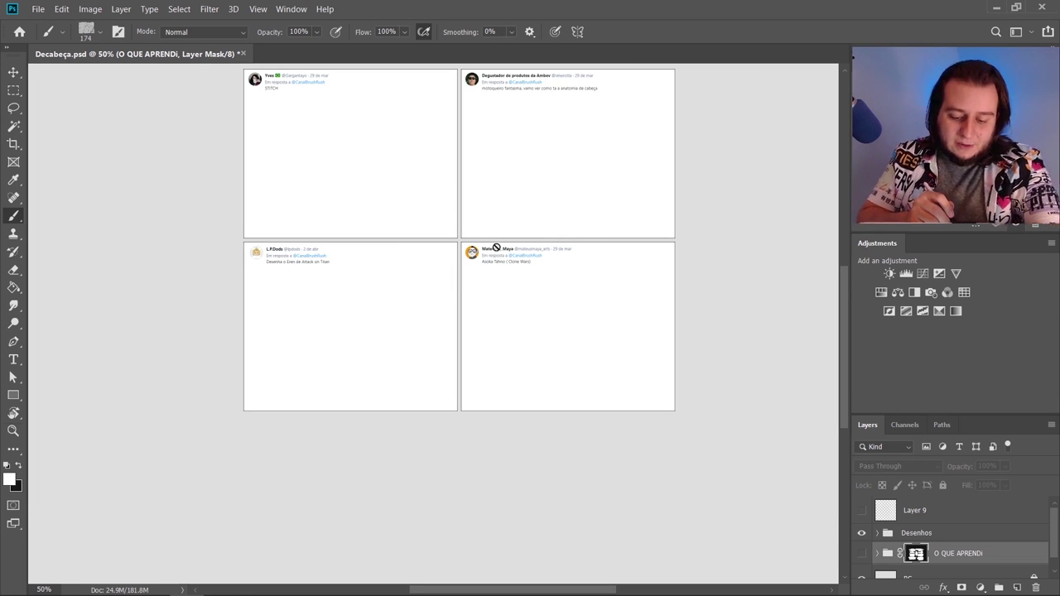
{"action": "key", "text": "z"}
{"action": "mouse_move", "coordinate": [489, 252]}
{"action": "left_mouse_down"}
{"action": "mouse_move", "coordinate": [547, 332]}
{"action": "mouse_move", "coordinate": [591, 445]}
{"action": "mouse_move", "coordinate": [580, 400]}
{"action": "left_mouse_up"}
{"action": "left_click", "coordinate": [492, 253]}
Make Layer 9 active and visible, choose the 8 px Rascunho brush, and undo a trial stroke
{"action": "left_click", "coordinate": [924, 516]}
{"action": "key", "text": "b"}
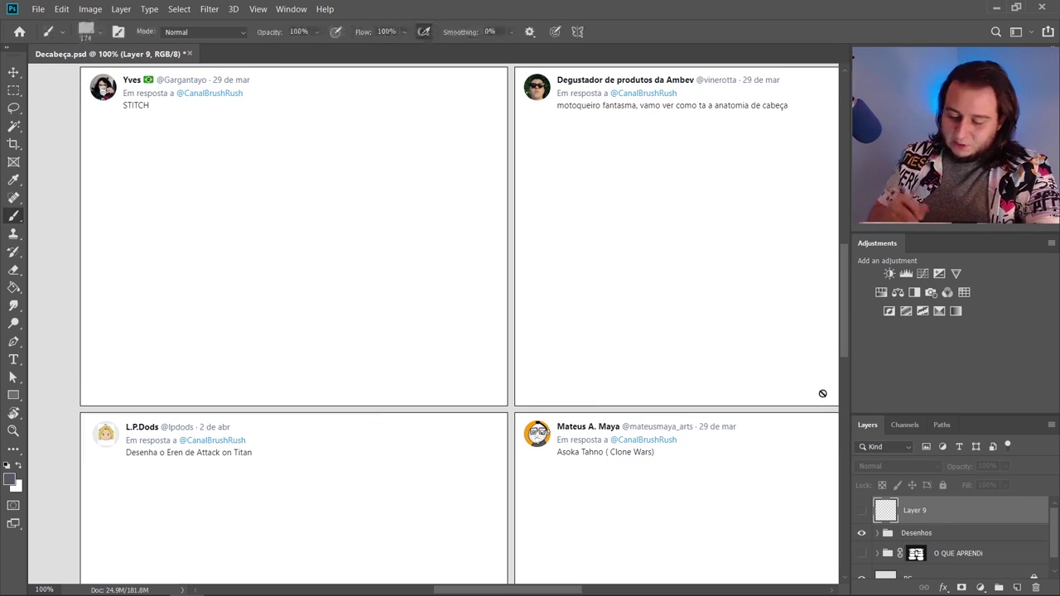
{"action": "right_click", "coordinate": [658, 300]}
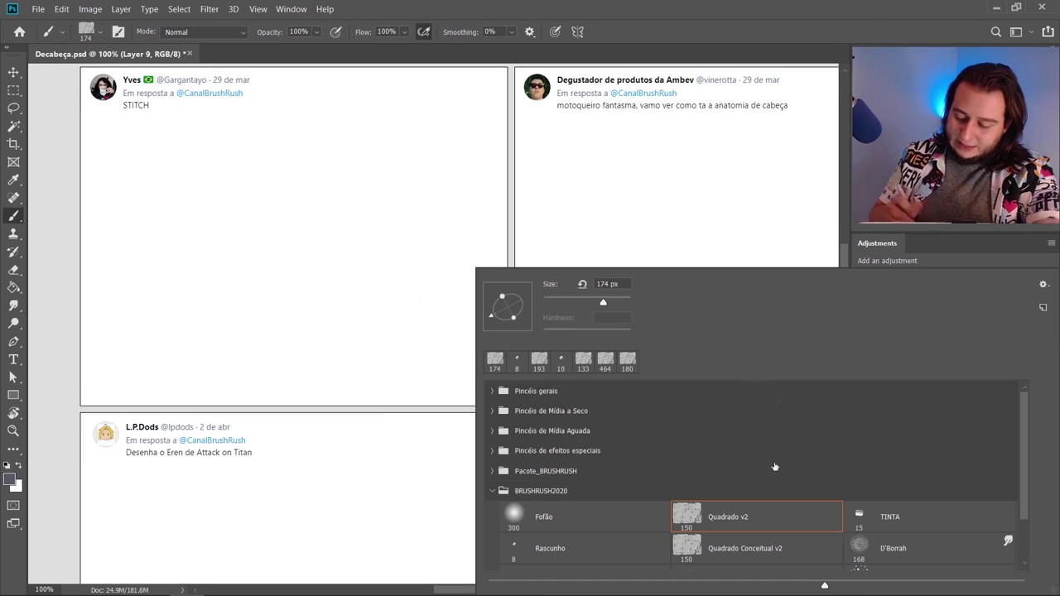
{"action": "left_click", "coordinate": [580, 551]}
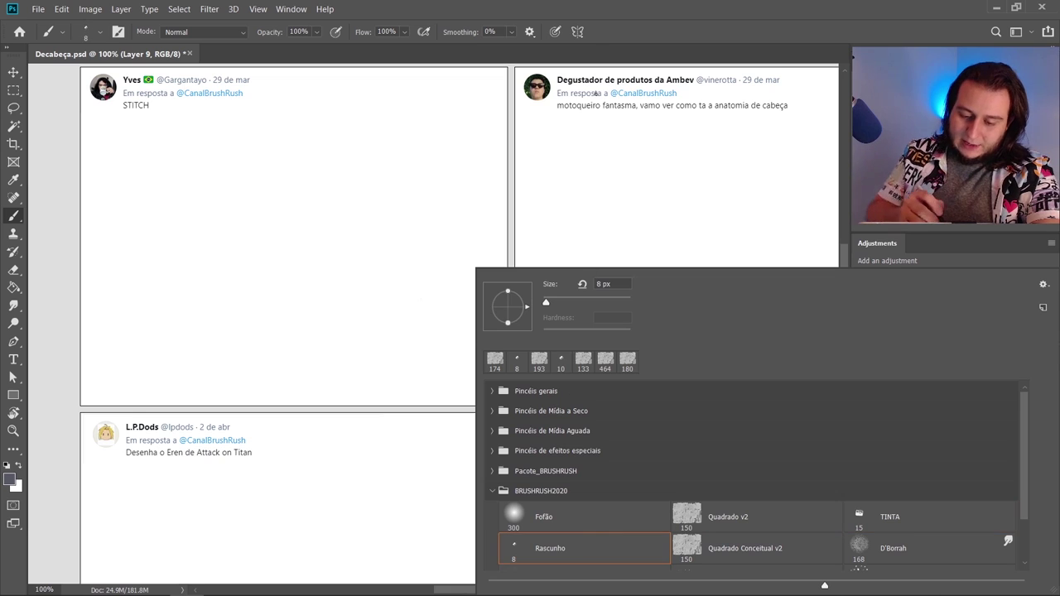
{"action": "key", "text": "Return"}
{"action": "mouse_move", "coordinate": [525, 193]}
{"action": "left_mouse_down"}
{"action": "mouse_move", "coordinate": [452, 240]}
{"action": "mouse_move", "coordinate": [571, 422]}
{"action": "left_mouse_up"}
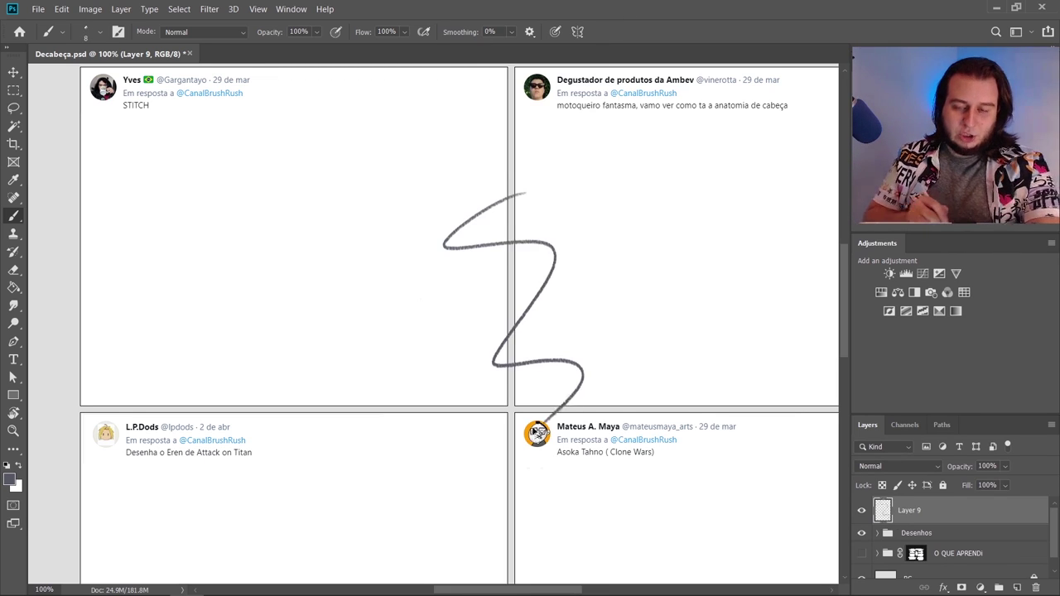
{"action": "key", "text": "ctrl+z"}
{"action": "left_click_drag", "start_coordinate": [514, 318], "coordinate": [599, 364]}
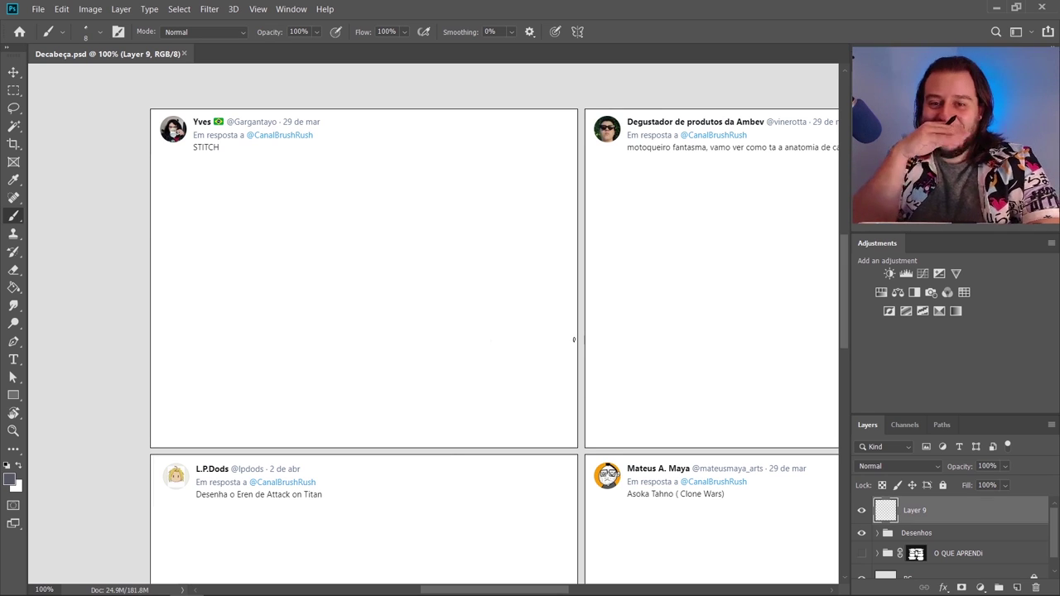
{"action": "left_click_drag", "start_coordinate": [647, 404], "coordinate": [533, 372]}
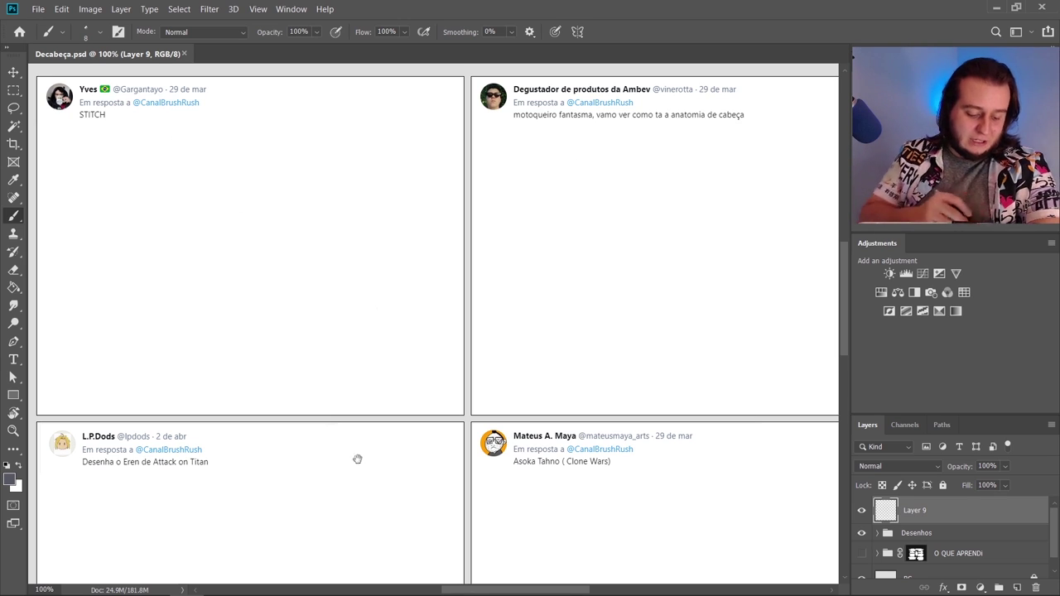
{"action": "left_click_drag", "start_coordinate": [355, 459], "coordinate": [348, 290]}
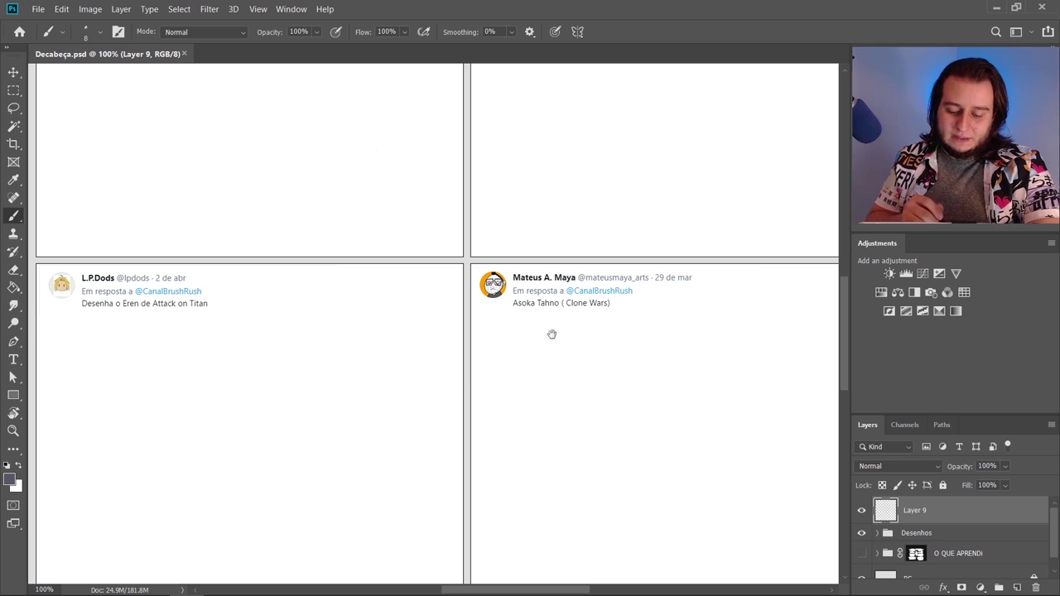
{"action": "left_click_drag", "start_coordinate": [551, 333], "coordinate": [522, 349]}
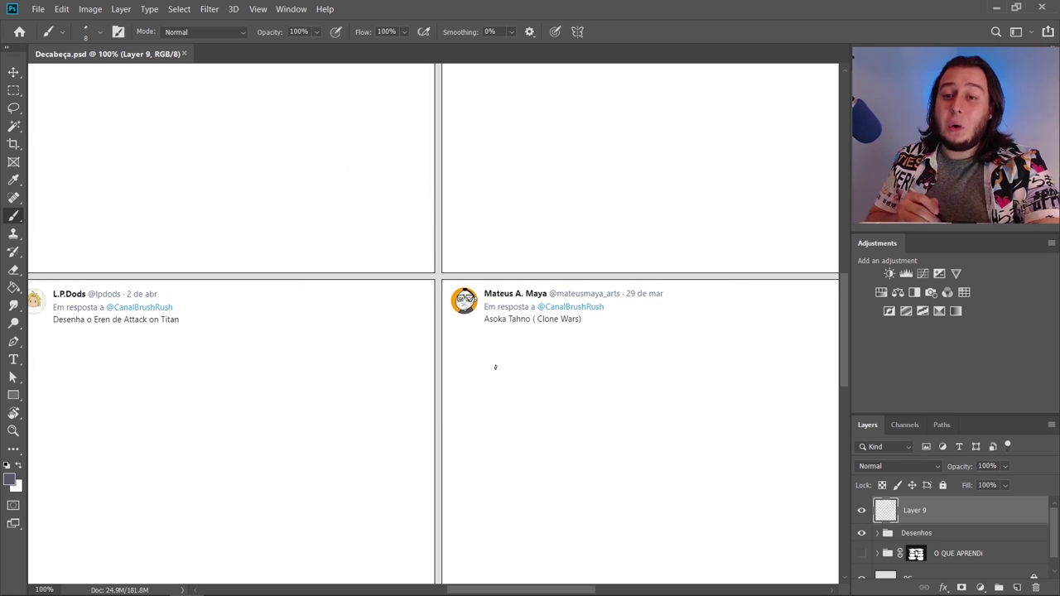
{"action": "left_click_drag", "start_coordinate": [453, 300], "coordinate": [542, 454]}
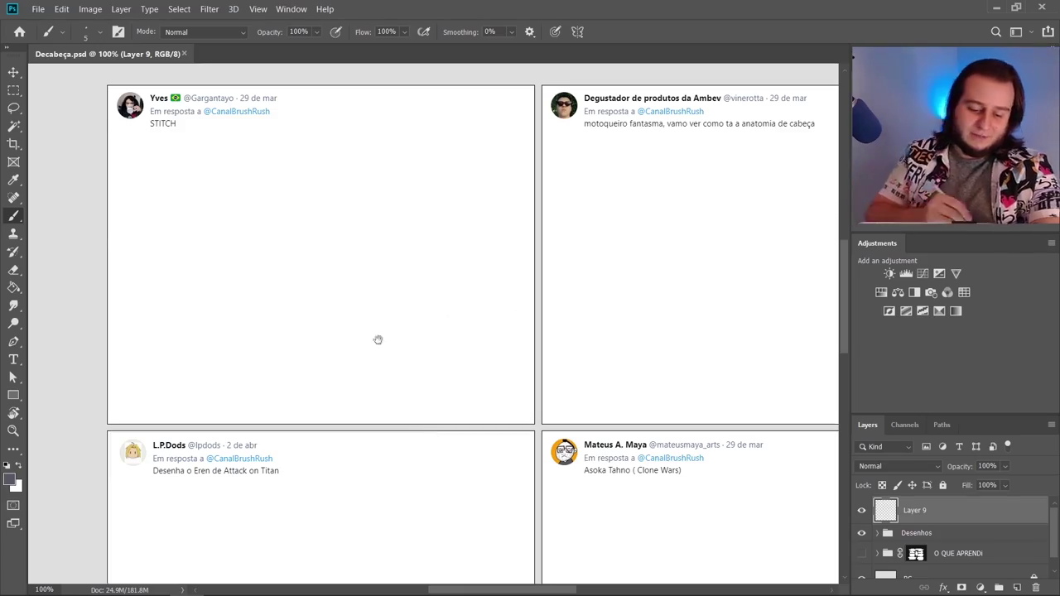
With a 5 px brush, sketch Stitch's head in the STITCH frame as a wide tilted ellipse with curved vertical and horizontal construction lines
{"action": "mouse_move", "coordinate": [374, 339]}
{"action": "left_mouse_down"}
{"action": "mouse_move", "coordinate": [529, 380]}
{"action": "mouse_move", "coordinate": [526, 367]}
{"action": "mouse_move", "coordinate": [505, 369]}
{"action": "left_mouse_up"}
{"action": "key", "text": "z"}
{"action": "key", "text": "b"}
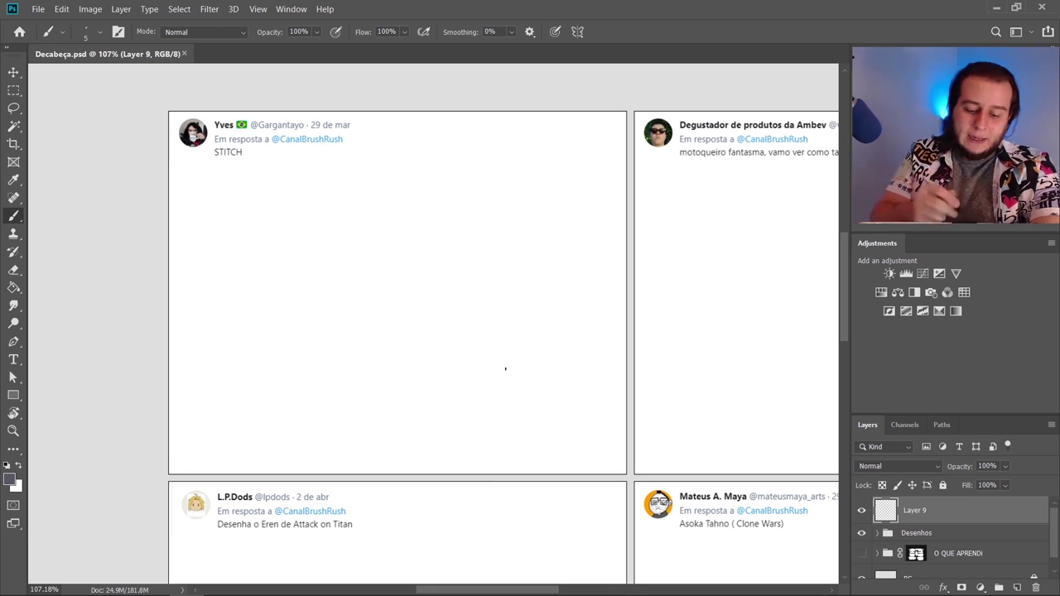
{"action": "mouse_move", "coordinate": [356, 222]}
{"action": "left_mouse_down"}
{"action": "mouse_move", "coordinate": [530, 325]}
{"action": "mouse_move", "coordinate": [308, 248]}
{"action": "mouse_move", "coordinate": [303, 303]}
{"action": "mouse_move", "coordinate": [331, 348]}
{"action": "left_mouse_up"}
{"action": "mouse_move", "coordinate": [416, 190]}
{"action": "left_mouse_down"}
{"action": "mouse_move", "coordinate": [381, 325]}
{"action": "mouse_move", "coordinate": [511, 329]}
{"action": "left_mouse_up"}
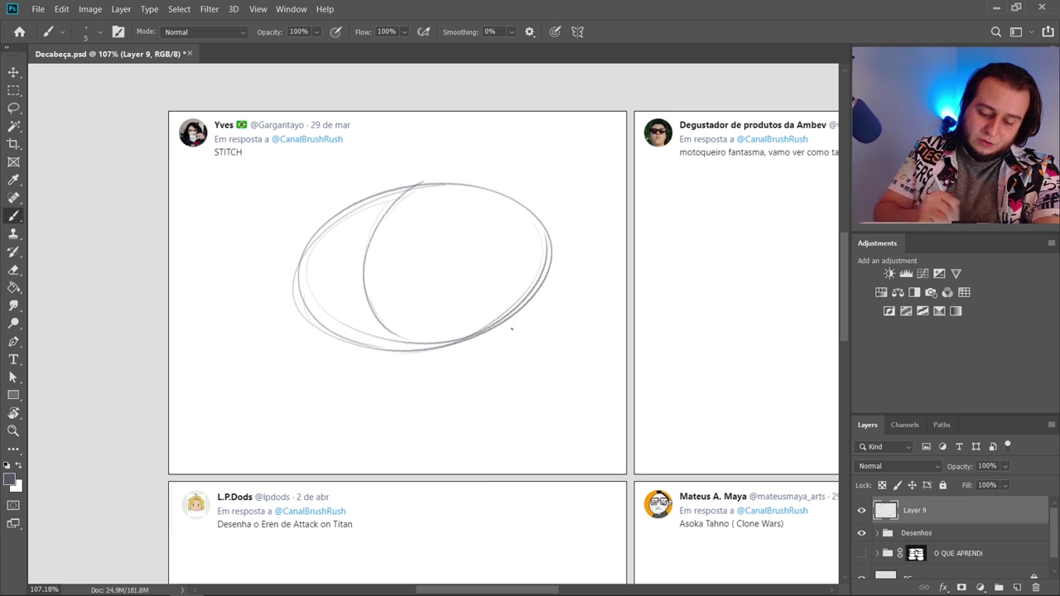
{"action": "mouse_move", "coordinate": [303, 288]}
{"action": "left_mouse_down"}
{"action": "mouse_move", "coordinate": [514, 257]}
{"action": "mouse_move", "coordinate": [296, 274]}
{"action": "mouse_move", "coordinate": [486, 280]}
{"action": "mouse_move", "coordinate": [546, 216]}
{"action": "mouse_move", "coordinate": [515, 261]}
{"action": "left_mouse_up"}
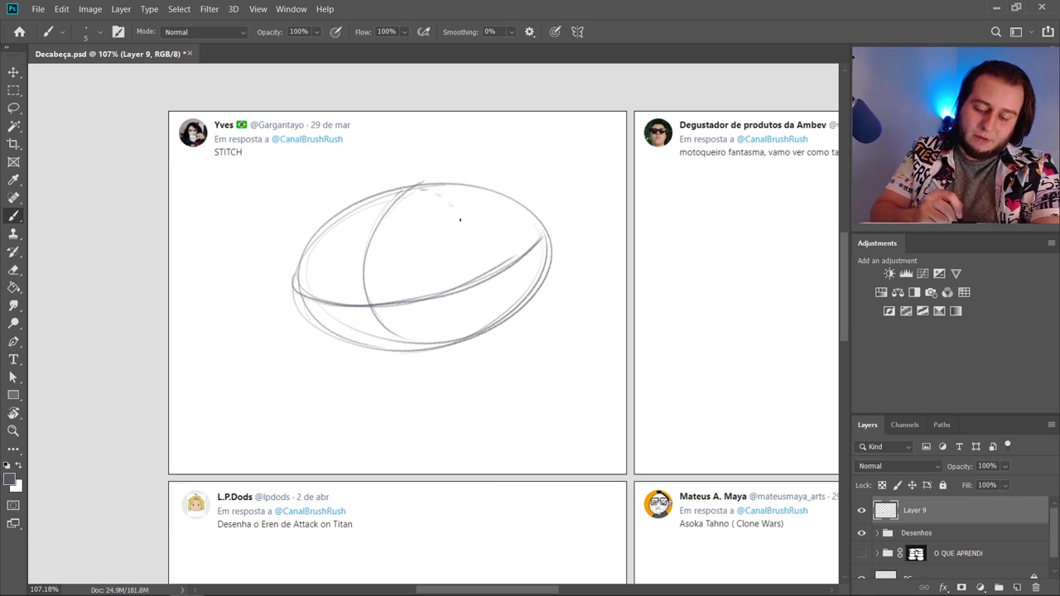
{"action": "left_click_drag", "start_coordinate": [468, 281], "coordinate": [447, 338]}
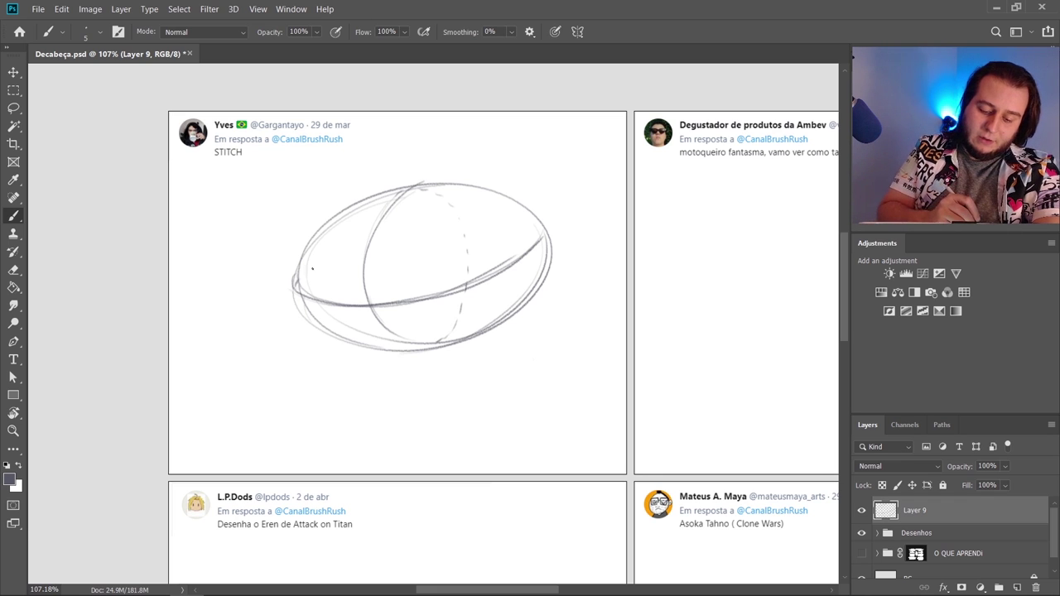
Move the head sketch slightly down and left within the STITCH frame and save the document
{"action": "key", "text": "v"}
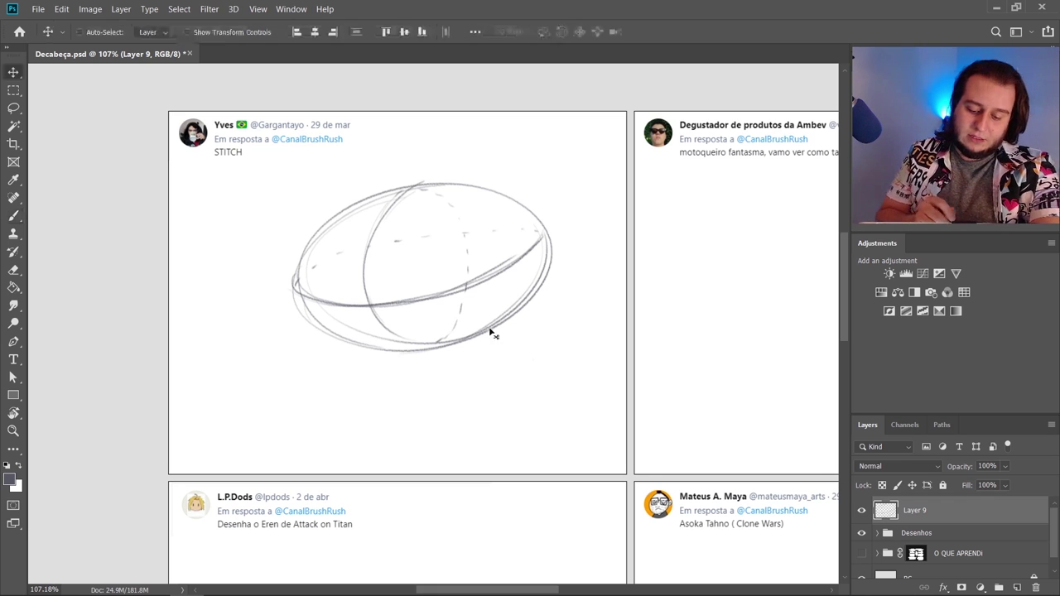
{"action": "left_click_drag", "start_coordinate": [492, 331], "coordinate": [486, 359]}
{"action": "key", "text": "b"}
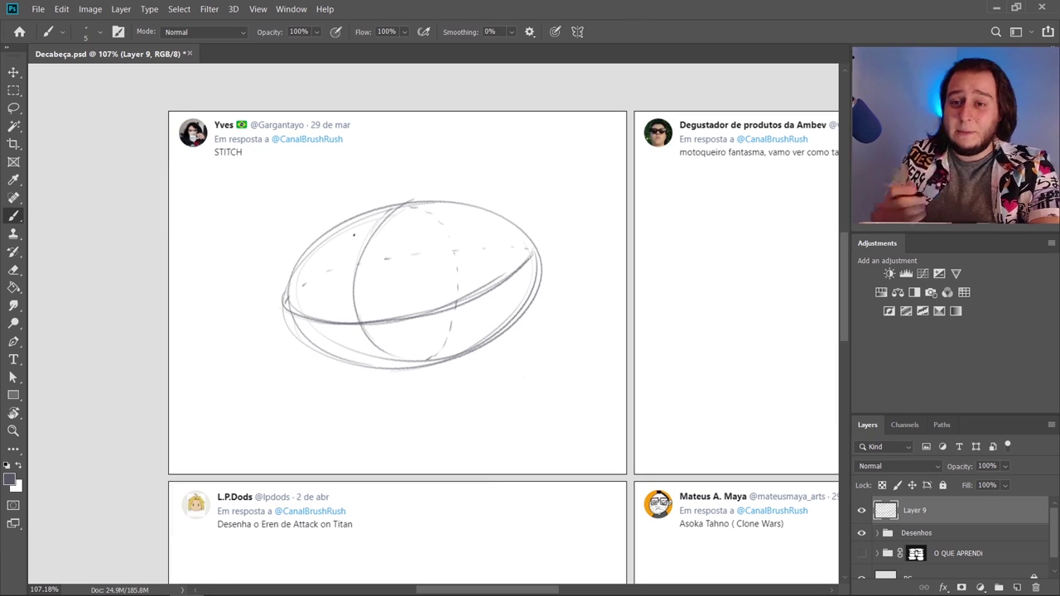
{"action": "key", "text": "ctrl+s"}
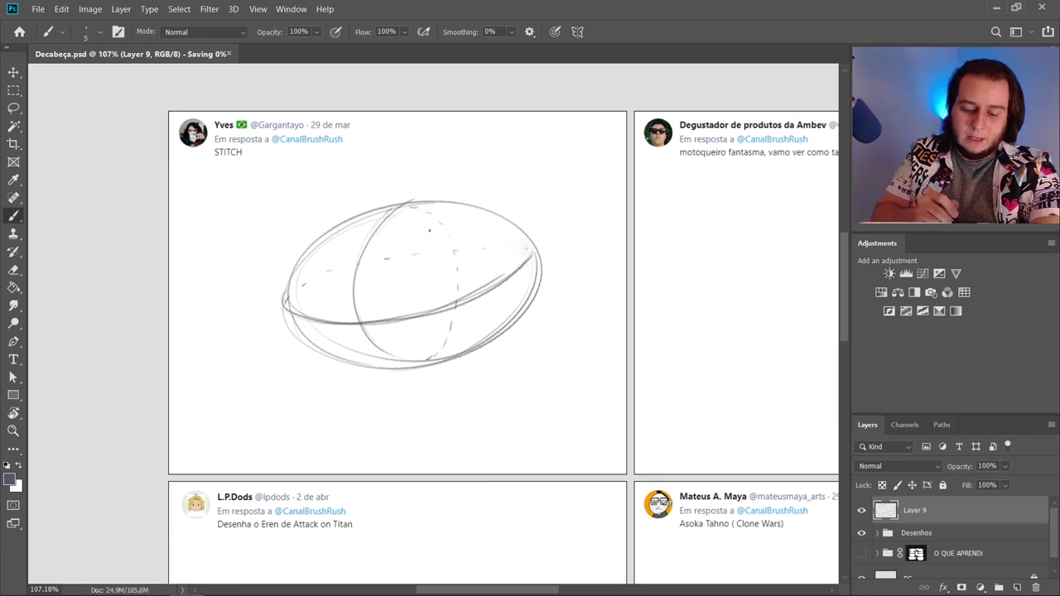
Sketch a second inner contour around both sides of Stitch's head ellipse
{"action": "mouse_move", "coordinate": [330, 232]}
{"action": "left_mouse_down"}
{"action": "mouse_move", "coordinate": [435, 206]}
{"action": "mouse_move", "coordinate": [411, 208]}
{"action": "mouse_move", "coordinate": [514, 240]}
{"action": "mouse_move", "coordinate": [473, 215]}
{"action": "mouse_move", "coordinate": [524, 280]}
{"action": "mouse_move", "coordinate": [511, 237]}
{"action": "mouse_move", "coordinate": [524, 259]}
{"action": "mouse_move", "coordinate": [476, 347]}
{"action": "left_mouse_up"}
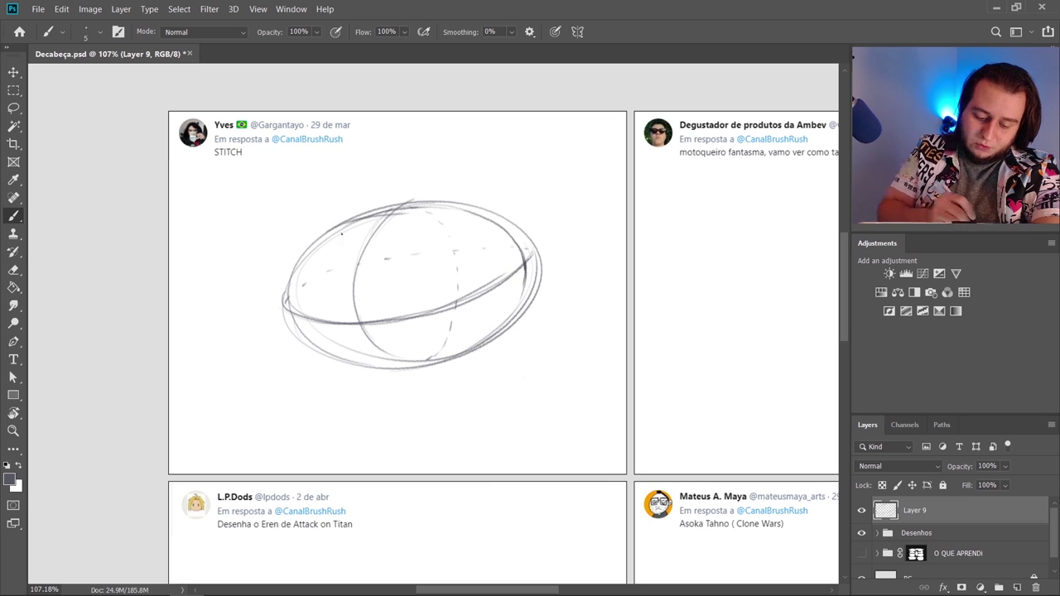
{"action": "left_click_drag", "start_coordinate": [304, 289], "coordinate": [331, 340]}
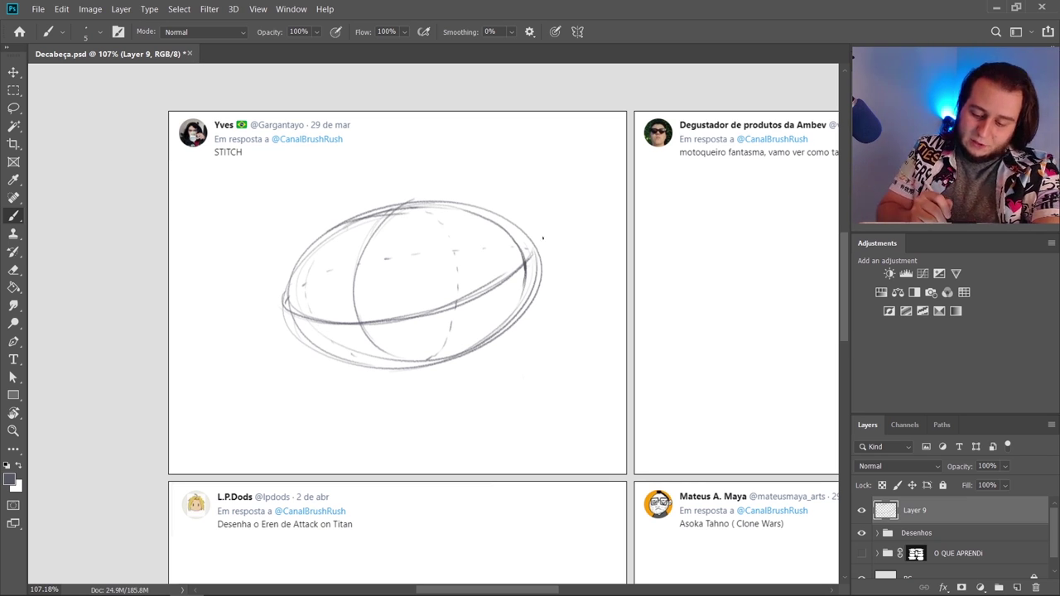
Try a tilted axis line through both sides of Stitch's head, thickened outside it and marked where it enters
{"action": "mouse_move", "coordinate": [541, 265]}
{"action": "left_mouse_down"}
{"action": "mouse_move", "coordinate": [604, 243]}
{"action": "mouse_move", "coordinate": [196, 328]}
{"action": "left_mouse_up"}
{"action": "left_click_drag", "start_coordinate": [281, 310], "coordinate": [214, 326]}
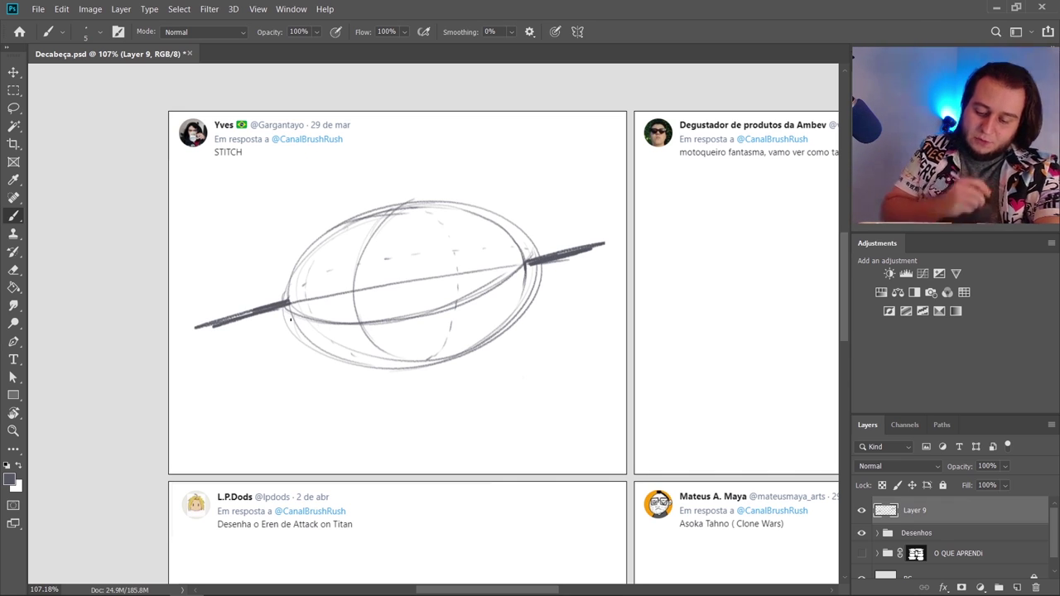
{"action": "mouse_move", "coordinate": [290, 304]}
{"action": "left_mouse_down"}
{"action": "mouse_move", "coordinate": [310, 296]}
{"action": "mouse_move", "coordinate": [311, 308]}
{"action": "left_mouse_up"}
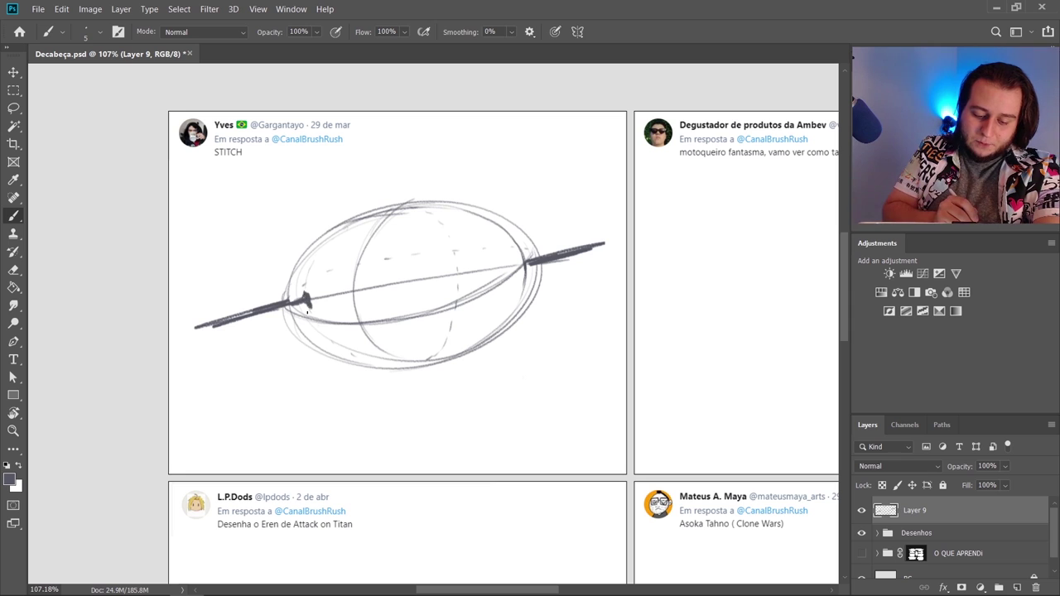
{"action": "left_click_drag", "start_coordinate": [523, 254], "coordinate": [527, 270]}
{"action": "key", "text": "ctrl+z"}
{"action": "key", "text": "ctrl+z"}
{"action": "key", "text": "ctrl+z"}
{"action": "key", "text": "ctrl+z"}
{"action": "key", "text": "ctrl+z"}
{"action": "key", "text": "ctrl+z"}
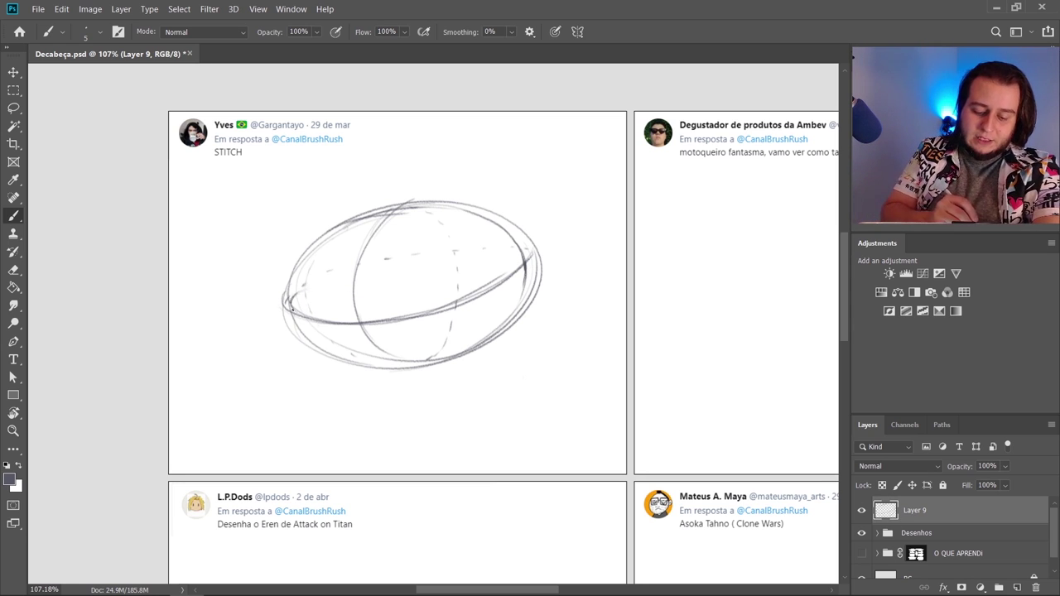
Reinforce the left end of the horizontal guide and the vertical centre curve on Stitch's head
{"action": "left_click_drag", "start_coordinate": [290, 308], "coordinate": [307, 287]}
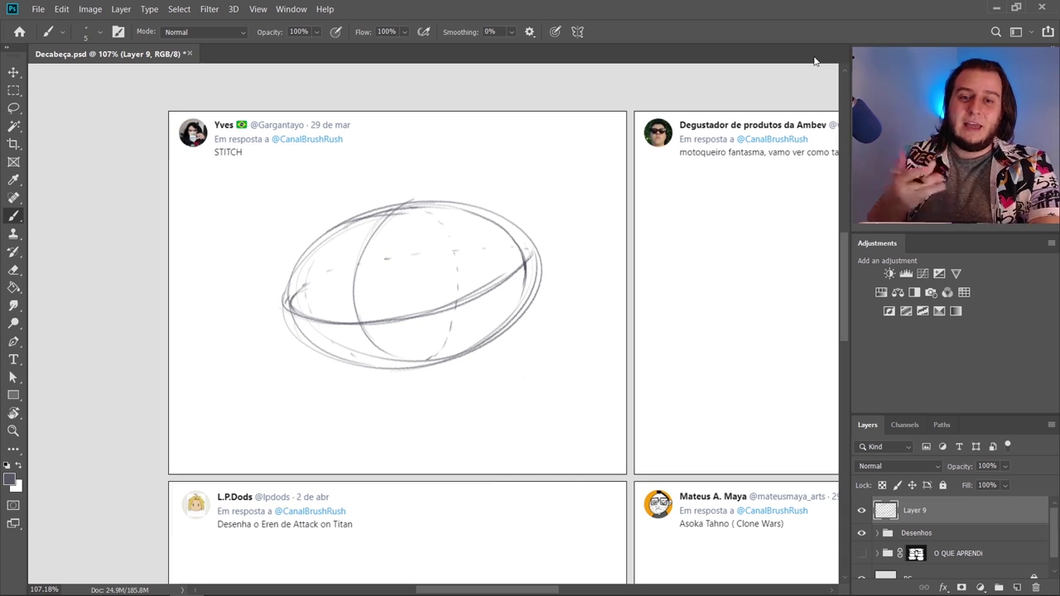
{"action": "left_click_drag", "start_coordinate": [365, 246], "coordinate": [380, 223]}
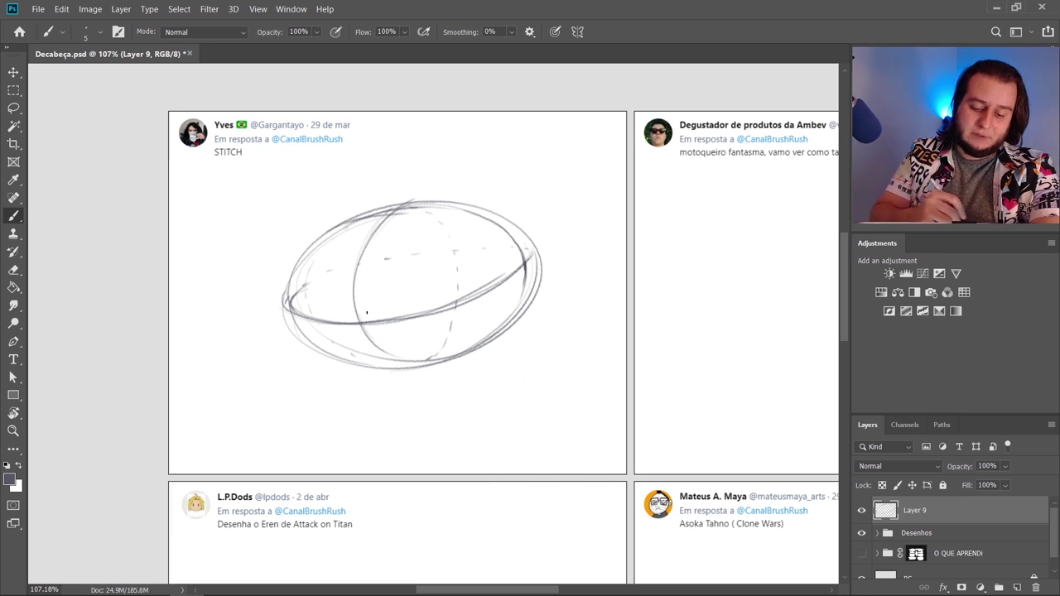
{"action": "left_click_drag", "start_coordinate": [368, 328], "coordinate": [410, 361]}
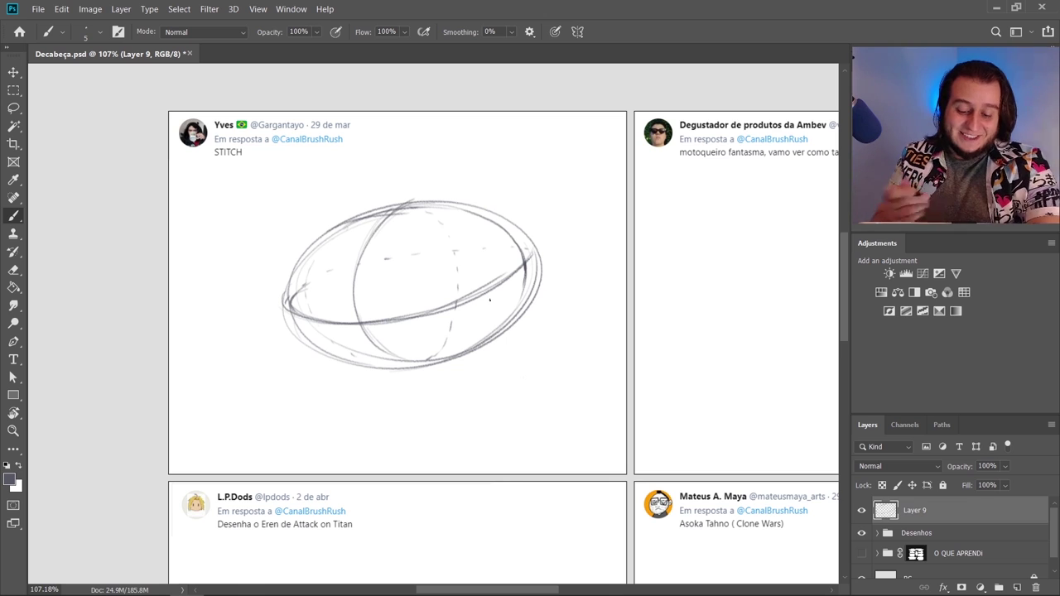
Fade the head's construction lines with the Eraser using the soft Fofão brush
{"action": "key", "text": "e"}
{"action": "right_click", "coordinate": [518, 315]}
{"action": "left_click", "coordinate": [617, 514]}
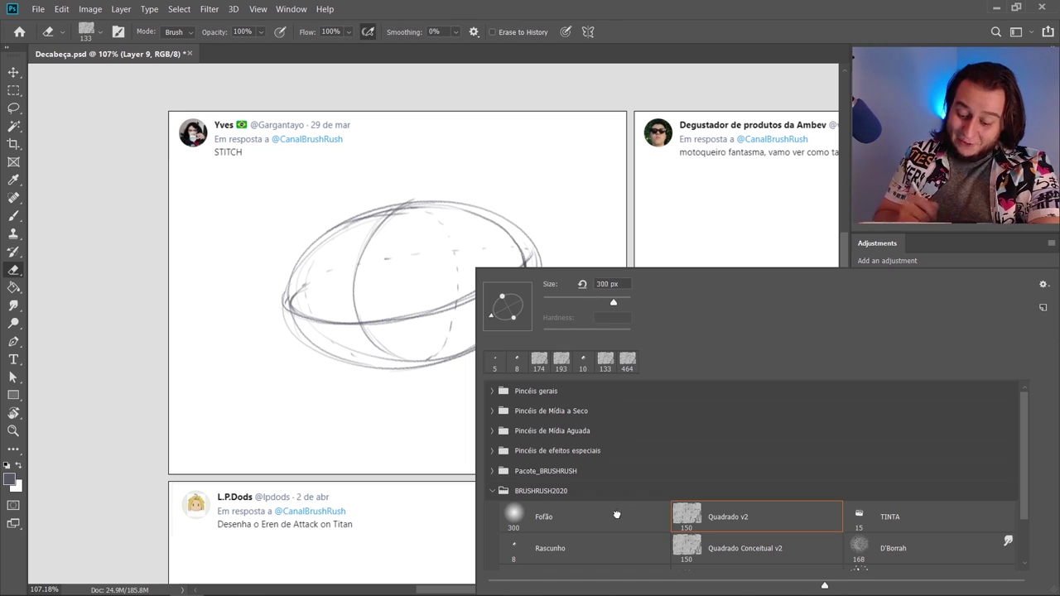
{"action": "left_click_drag", "start_coordinate": [339, 324], "coordinate": [324, 307]}
Sketch Stitch's two oval eyes, a narrow one at the head's left edge and a larger tilted one on the right
{"action": "key", "text": "b"}
{"action": "mouse_move", "coordinate": [447, 255]}
{"action": "left_mouse_down"}
{"action": "mouse_move", "coordinate": [433, 310]}
{"action": "mouse_move", "coordinate": [469, 249]}
{"action": "mouse_move", "coordinate": [485, 249]}
{"action": "mouse_move", "coordinate": [438, 316]}
{"action": "mouse_move", "coordinate": [493, 271]}
{"action": "mouse_move", "coordinate": [461, 315]}
{"action": "left_mouse_up"}
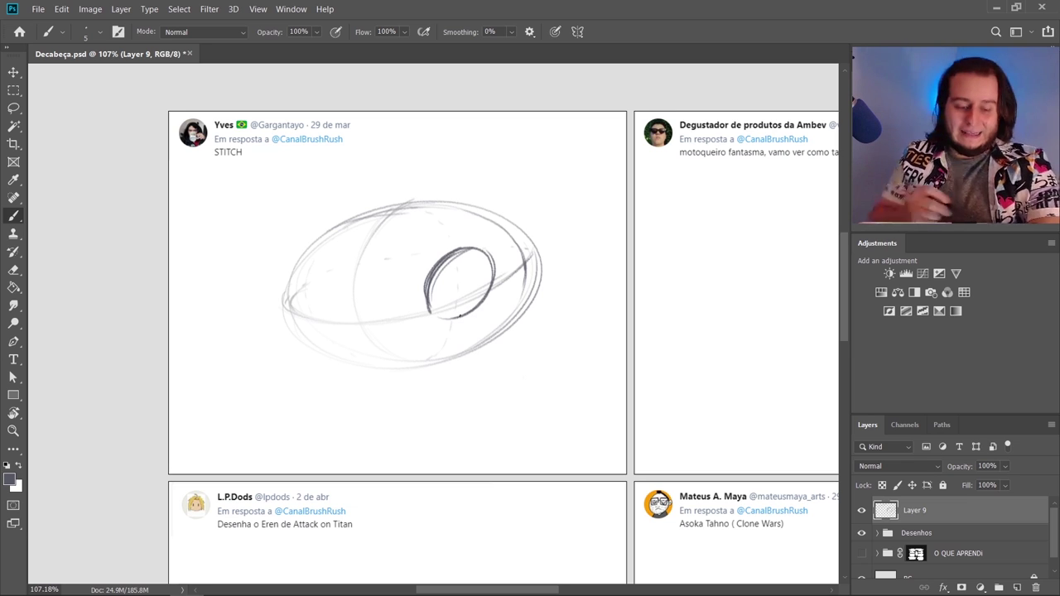
{"action": "mouse_move", "coordinate": [310, 268]}
{"action": "left_mouse_down"}
{"action": "mouse_move", "coordinate": [316, 314]}
{"action": "mouse_move", "coordinate": [287, 322]}
{"action": "mouse_move", "coordinate": [298, 328]}
{"action": "mouse_move", "coordinate": [305, 252]}
{"action": "left_mouse_up"}
{"action": "left_click_drag", "start_coordinate": [287, 257], "coordinate": [301, 324]}
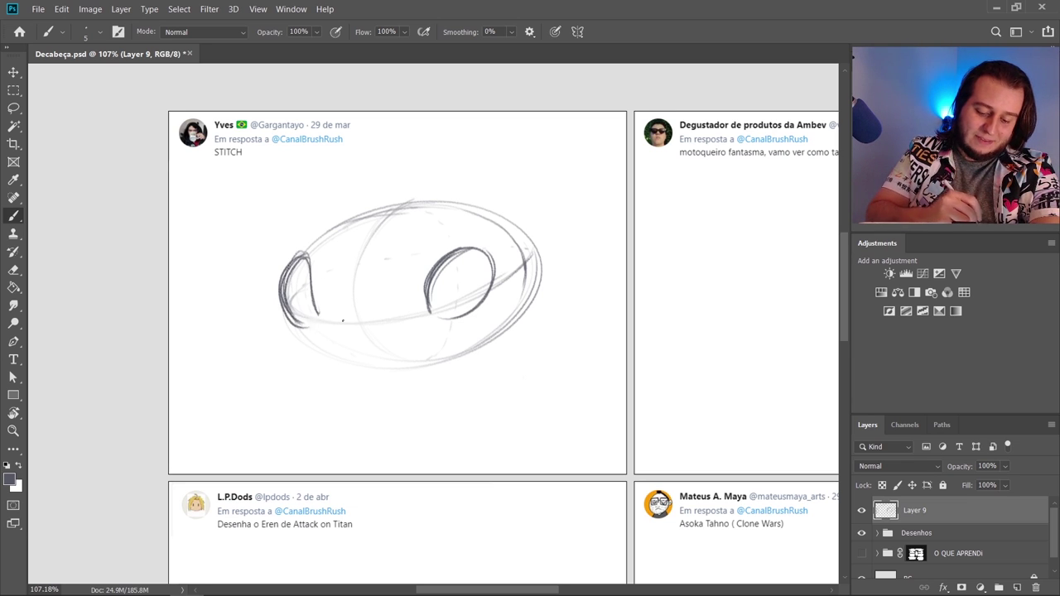
{"action": "left_click_drag", "start_coordinate": [482, 257], "coordinate": [479, 322]}
{"action": "left_click_drag", "start_coordinate": [442, 268], "coordinate": [448, 327]}
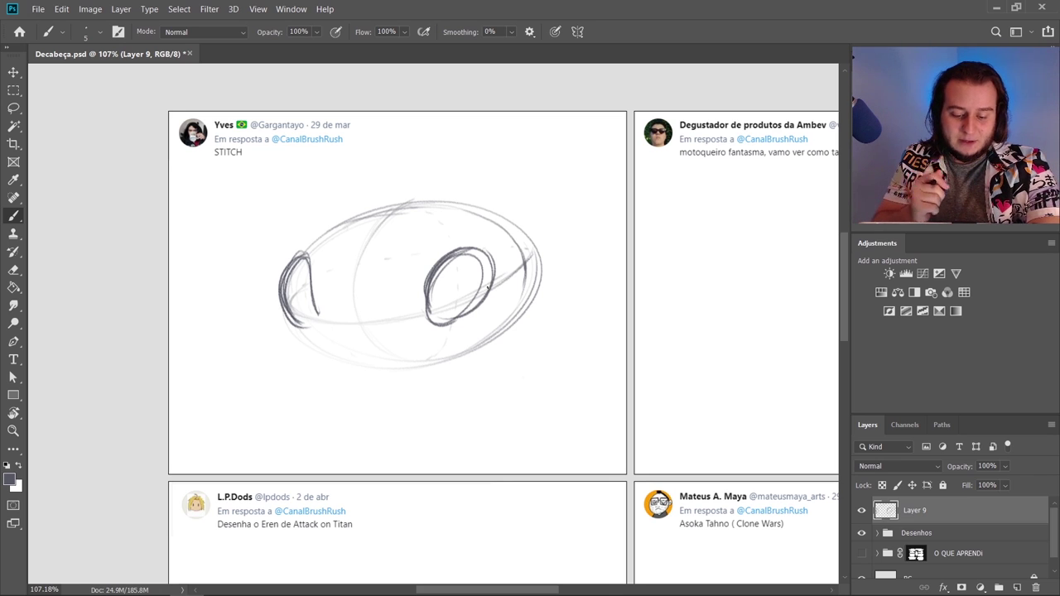
Sketch an oval nose on the horizontal guide and curved socket contours around both eyes
{"action": "mouse_move", "coordinate": [356, 329]}
{"action": "left_mouse_down"}
{"action": "mouse_move", "coordinate": [378, 322]}
{"action": "mouse_move", "coordinate": [338, 331]}
{"action": "mouse_move", "coordinate": [348, 345]}
{"action": "mouse_move", "coordinate": [373, 338]}
{"action": "left_mouse_up"}
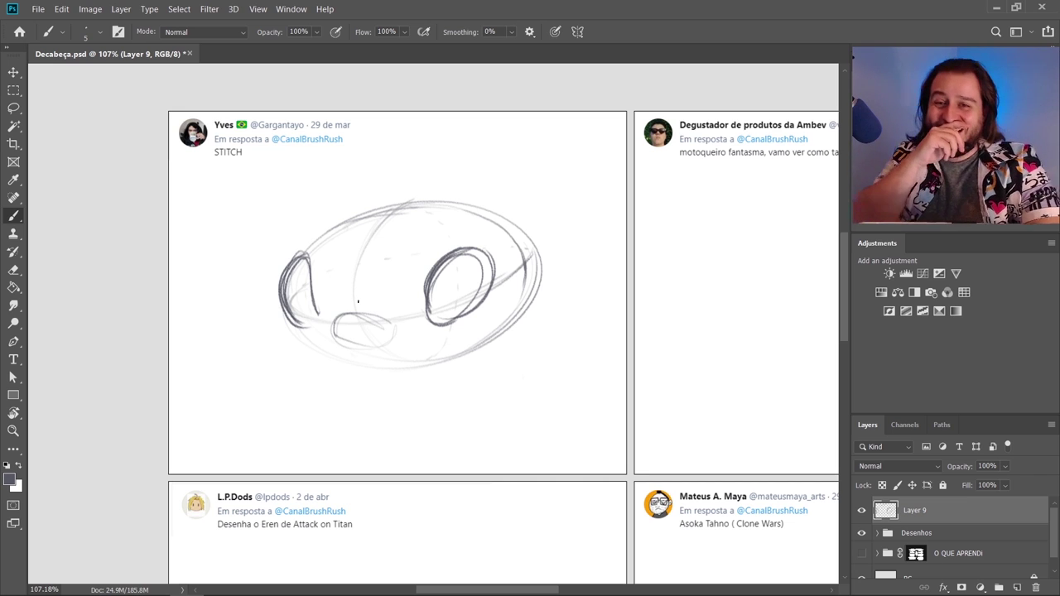
{"action": "left_click_drag", "start_coordinate": [377, 327], "coordinate": [336, 341]}
{"action": "left_click_drag", "start_coordinate": [336, 319], "coordinate": [344, 344]}
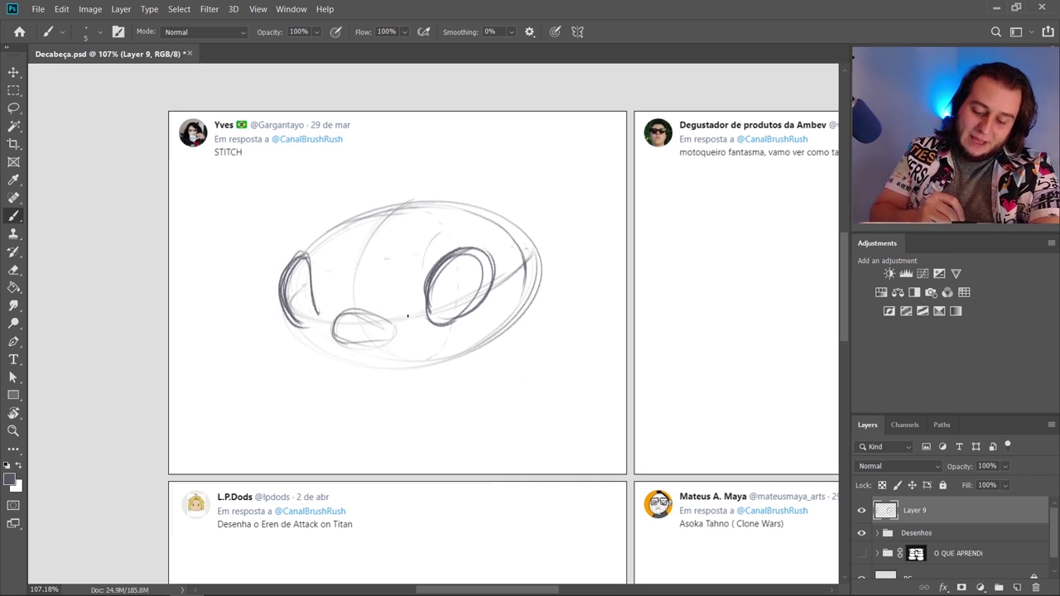
{"action": "mouse_move", "coordinate": [408, 316]}
{"action": "left_mouse_down"}
{"action": "mouse_move", "coordinate": [455, 223]}
{"action": "mouse_move", "coordinate": [507, 276]}
{"action": "mouse_move", "coordinate": [519, 266]}
{"action": "mouse_move", "coordinate": [458, 226]}
{"action": "mouse_move", "coordinate": [423, 311]}
{"action": "left_mouse_up"}
{"action": "mouse_move", "coordinate": [317, 307]}
{"action": "left_mouse_down"}
{"action": "mouse_move", "coordinate": [331, 319]}
{"action": "mouse_move", "coordinate": [295, 255]}
{"action": "mouse_move", "coordinate": [333, 316]}
{"action": "mouse_move", "coordinate": [305, 328]}
{"action": "mouse_move", "coordinate": [329, 324]}
{"action": "left_mouse_up"}
{"action": "left_click_drag", "start_coordinate": [427, 325], "coordinate": [502, 295]}
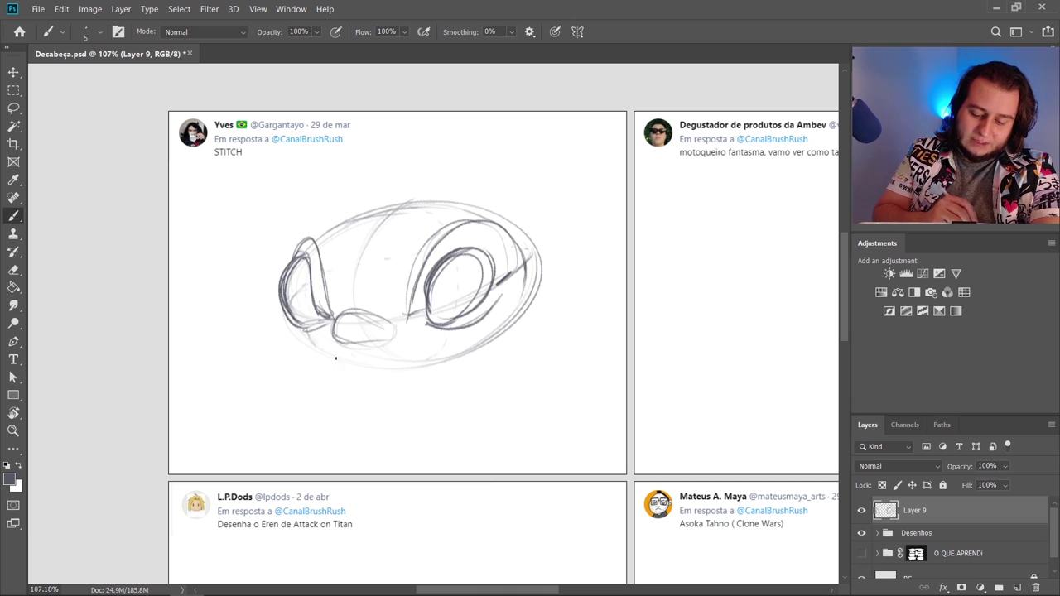
Sketch a wide, curved open grin across the lower part of Stitch's head
{"action": "mouse_move", "coordinate": [336, 358]}
{"action": "left_mouse_down"}
{"action": "mouse_move", "coordinate": [311, 345]}
{"action": "mouse_move", "coordinate": [389, 361]}
{"action": "mouse_move", "coordinate": [378, 359]}
{"action": "mouse_move", "coordinate": [438, 344]}
{"action": "mouse_move", "coordinate": [481, 353]}
{"action": "left_mouse_up"}
{"action": "left_click_drag", "start_coordinate": [524, 317], "coordinate": [478, 353]}
{"action": "mouse_move", "coordinate": [369, 355]}
{"action": "left_mouse_down"}
{"action": "mouse_move", "coordinate": [520, 313]}
{"action": "mouse_move", "coordinate": [295, 341]}
{"action": "mouse_move", "coordinate": [480, 325]}
{"action": "mouse_move", "coordinate": [303, 344]}
{"action": "mouse_move", "coordinate": [328, 363]}
{"action": "mouse_move", "coordinate": [522, 315]}
{"action": "left_mouse_up"}
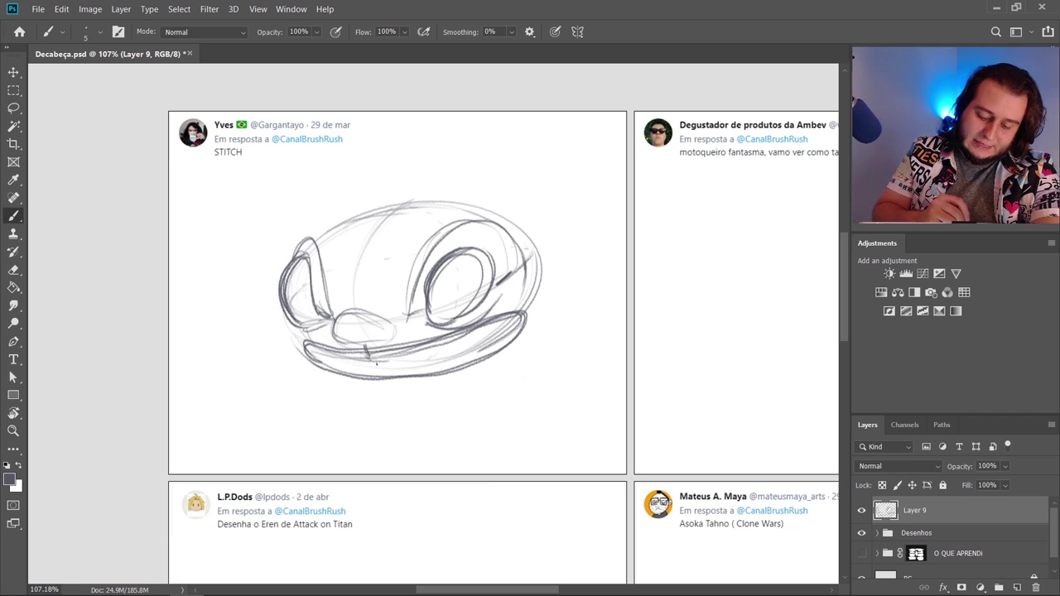
Fill the grin with pointed teeth and add loose jaw and right cheek contour lines
{"action": "mouse_move", "coordinate": [364, 353]}
{"action": "left_mouse_down"}
{"action": "mouse_move", "coordinate": [448, 348]}
{"action": "mouse_move", "coordinate": [372, 363]}
{"action": "mouse_move", "coordinate": [314, 341]}
{"action": "left_mouse_up"}
{"action": "left_click_drag", "start_coordinate": [454, 353], "coordinate": [517, 321]}
{"action": "left_click_drag", "start_coordinate": [386, 376], "coordinate": [454, 356]}
{"action": "left_click_drag", "start_coordinate": [364, 378], "coordinate": [383, 362]}
{"action": "left_click_drag", "start_coordinate": [478, 358], "coordinate": [482, 343]}
{"action": "mouse_move", "coordinate": [363, 378]}
{"action": "left_mouse_down"}
{"action": "mouse_move", "coordinate": [328, 361]}
{"action": "mouse_move", "coordinate": [353, 382]}
{"action": "mouse_move", "coordinate": [490, 372]}
{"action": "left_mouse_up"}
{"action": "mouse_move", "coordinate": [519, 358]}
{"action": "left_mouse_down"}
{"action": "mouse_move", "coordinate": [546, 313]}
{"action": "mouse_move", "coordinate": [547, 285]}
{"action": "left_mouse_up"}
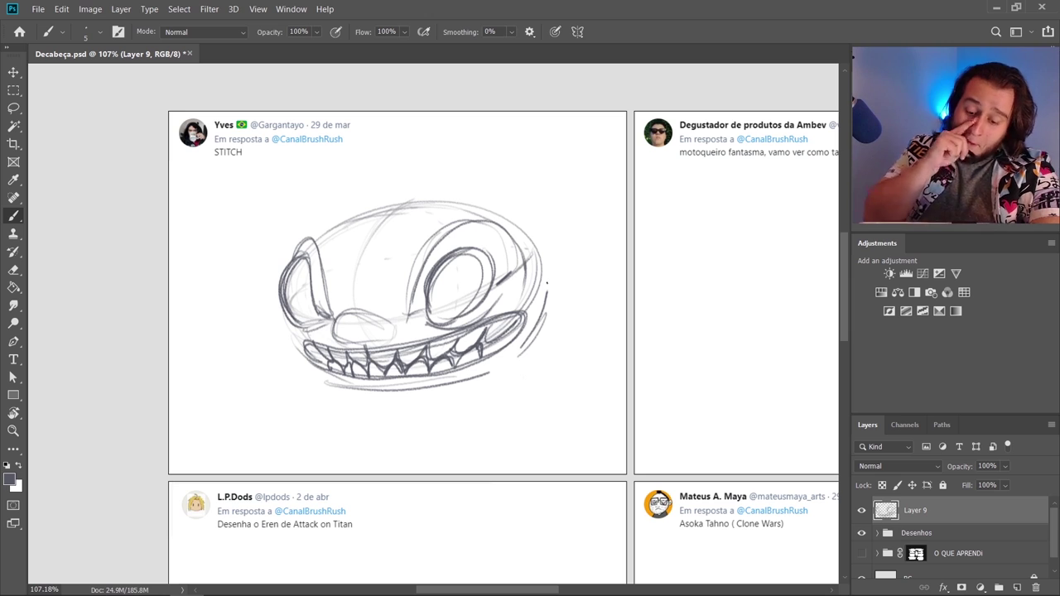
Try a large rounded ear on the upper right of Stitch's head
{"action": "left_click_drag", "start_coordinate": [489, 193], "coordinate": [549, 249]}
{"action": "mouse_move", "coordinate": [488, 161]}
{"action": "left_mouse_down"}
{"action": "mouse_move", "coordinate": [471, 215]}
{"action": "mouse_move", "coordinate": [553, 237]}
{"action": "left_mouse_up"}
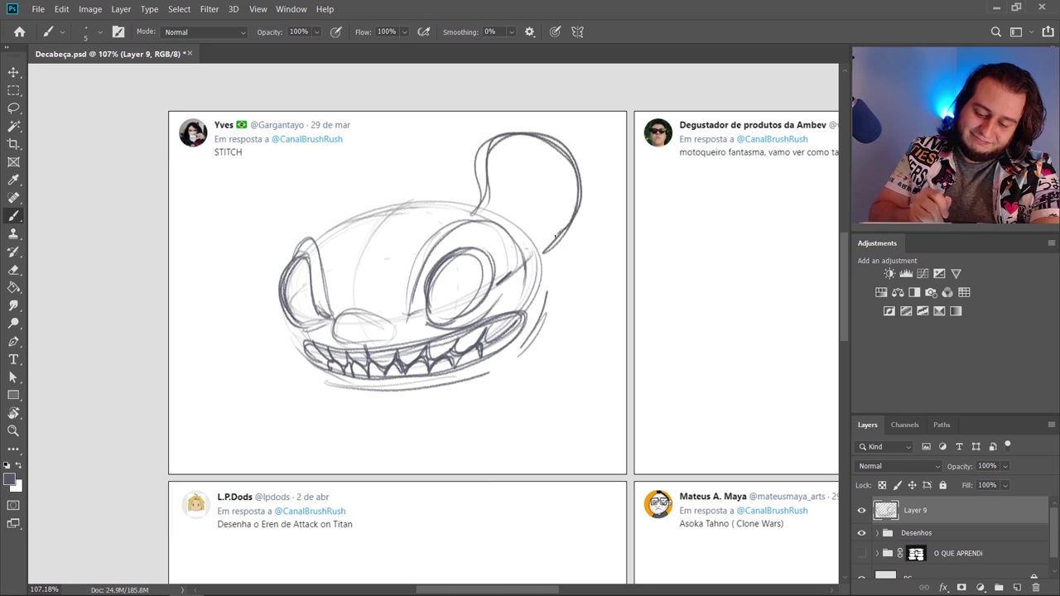
{"action": "left_click_drag", "start_coordinate": [545, 141], "coordinate": [565, 217]}
{"action": "left_click_drag", "start_coordinate": [514, 132], "coordinate": [448, 204]}
{"action": "key", "text": "ctrl+z"}
{"action": "key", "text": "ctrl+z"}
{"action": "key", "text": "ctrl+z"}
{"action": "key", "text": "ctrl+z"}
{"action": "key", "text": "ctrl+z"}
{"action": "key", "text": "ctrl+z"}
{"action": "key", "text": "ctrl+z"}
Move the head sketch down and slightly left in the STITCH frame and draw two tall ears on it
{"action": "key", "text": "v"}
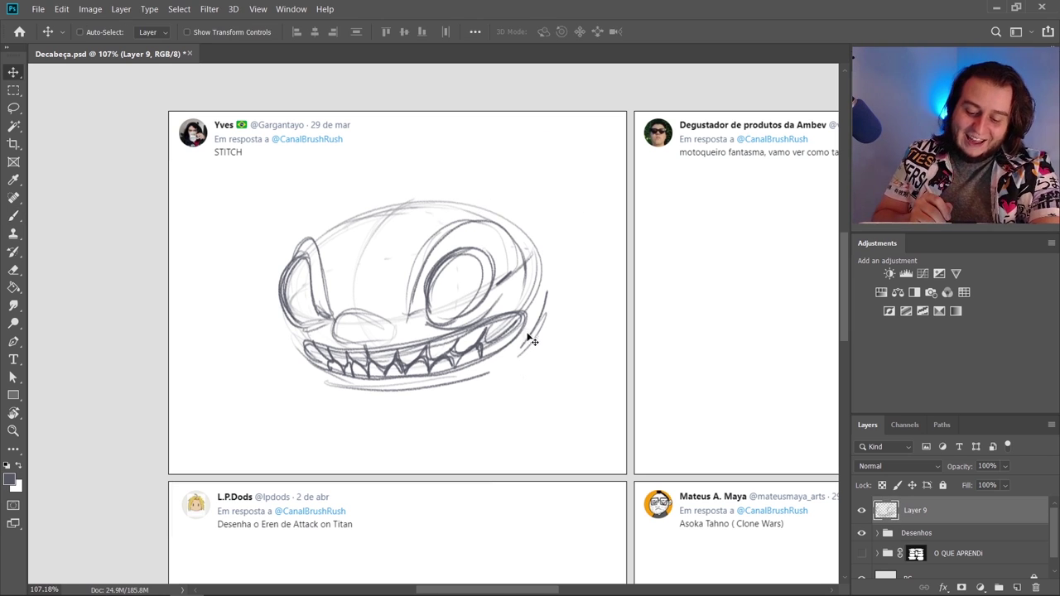
{"action": "left_click_drag", "start_coordinate": [529, 326], "coordinate": [513, 377]}
{"action": "key", "text": "b"}
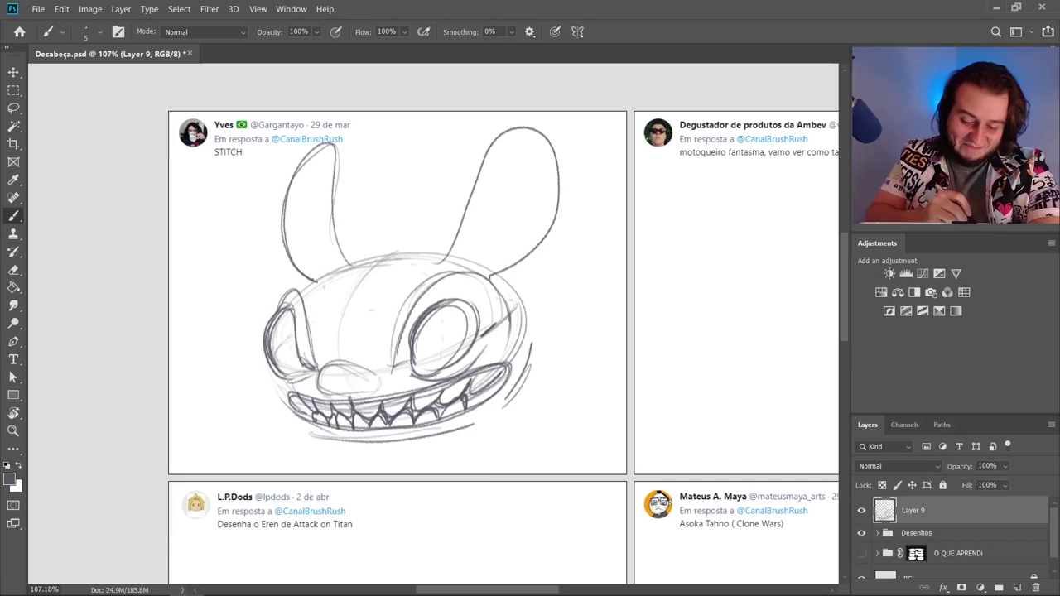
Darken the outline of Stitch's brow, jaw and cheeks on both sides of the head
{"action": "left_click_drag", "start_coordinate": [317, 280], "coordinate": [280, 302]}
{"action": "left_click_drag", "start_coordinate": [270, 369], "coordinate": [298, 411]}
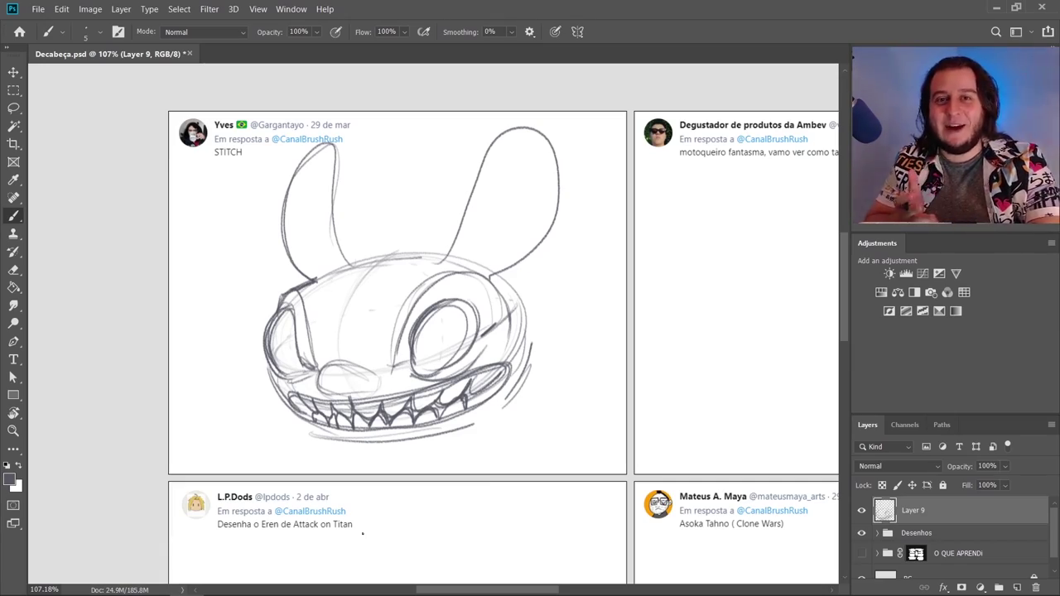
{"action": "left_click_drag", "start_coordinate": [505, 284], "coordinate": [530, 343]}
{"action": "left_click_drag", "start_coordinate": [531, 298], "coordinate": [516, 389]}
Draw spiky hair tufts on top of the head and inner-ear lines with fur in the right ear
{"action": "mouse_move", "coordinate": [350, 269]}
{"action": "left_mouse_down"}
{"action": "mouse_move", "coordinate": [429, 264]}
{"action": "mouse_move", "coordinate": [393, 193]}
{"action": "left_mouse_up"}
{"action": "mouse_move", "coordinate": [427, 259]}
{"action": "left_mouse_down"}
{"action": "mouse_move", "coordinate": [367, 220]}
{"action": "mouse_move", "coordinate": [419, 263]}
{"action": "left_mouse_up"}
{"action": "left_click_drag", "start_coordinate": [376, 220], "coordinate": [423, 260]}
{"action": "mouse_move", "coordinate": [394, 190]}
{"action": "left_mouse_down"}
{"action": "mouse_move", "coordinate": [433, 263]}
{"action": "mouse_move", "coordinate": [454, 253]}
{"action": "left_mouse_up"}
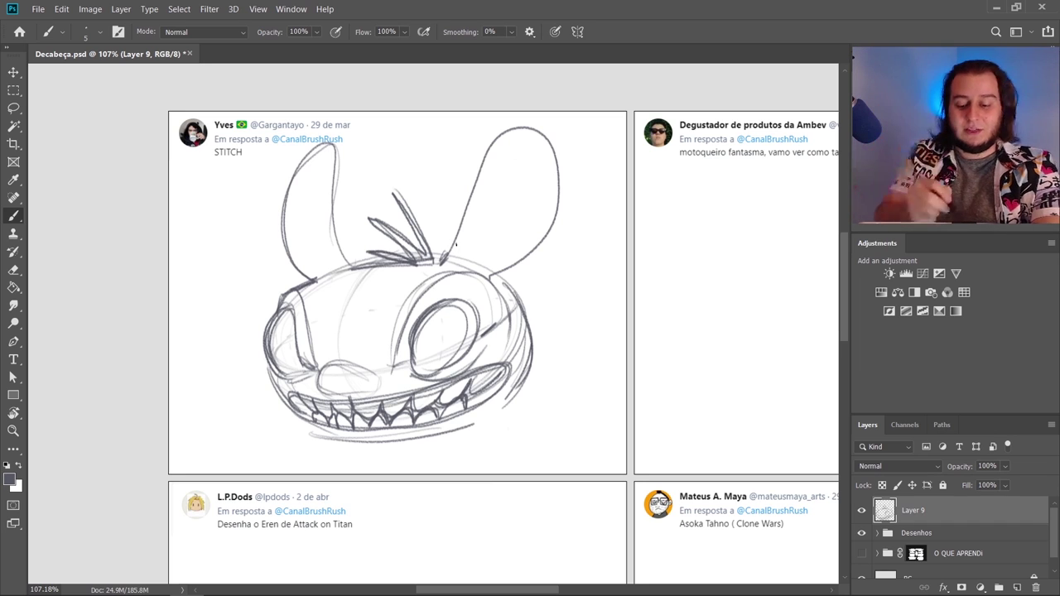
{"action": "mouse_move", "coordinate": [529, 130]}
{"action": "left_mouse_down"}
{"action": "mouse_move", "coordinate": [486, 280]}
{"action": "mouse_move", "coordinate": [497, 274]}
{"action": "left_mouse_up"}
{"action": "left_click_drag", "start_coordinate": [328, 157], "coordinate": [295, 282]}
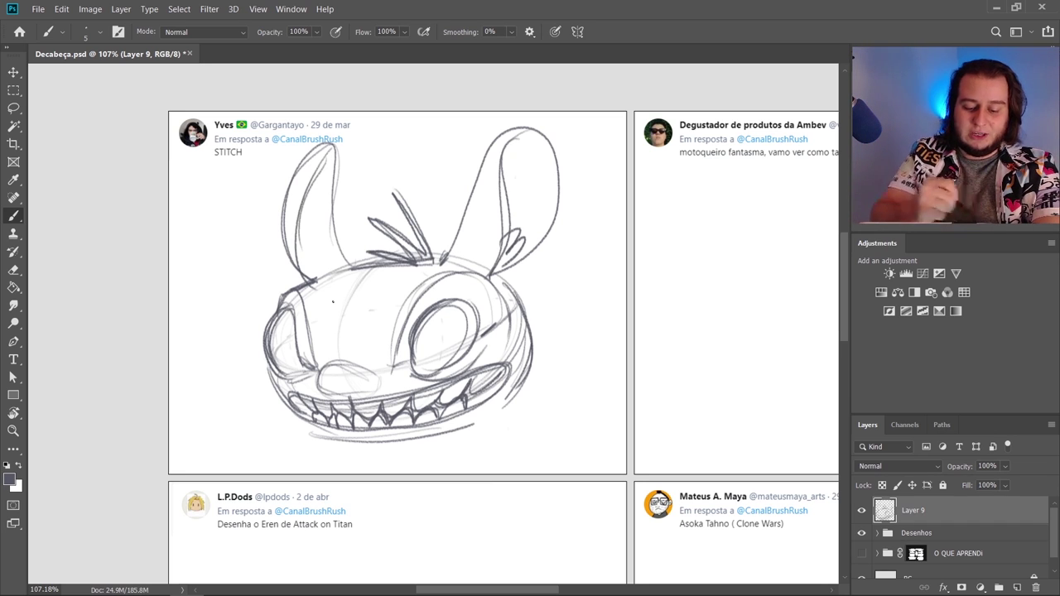
Fade the upper outline of the right ear with a soft Eraser brush
{"action": "key", "text": "e"}
{"action": "right_click", "coordinate": [551, 207]}
{"action": "left_click", "coordinate": [601, 247]}
{"action": "left_click", "coordinate": [490, 176]}
{"action": "key", "text": "b"}
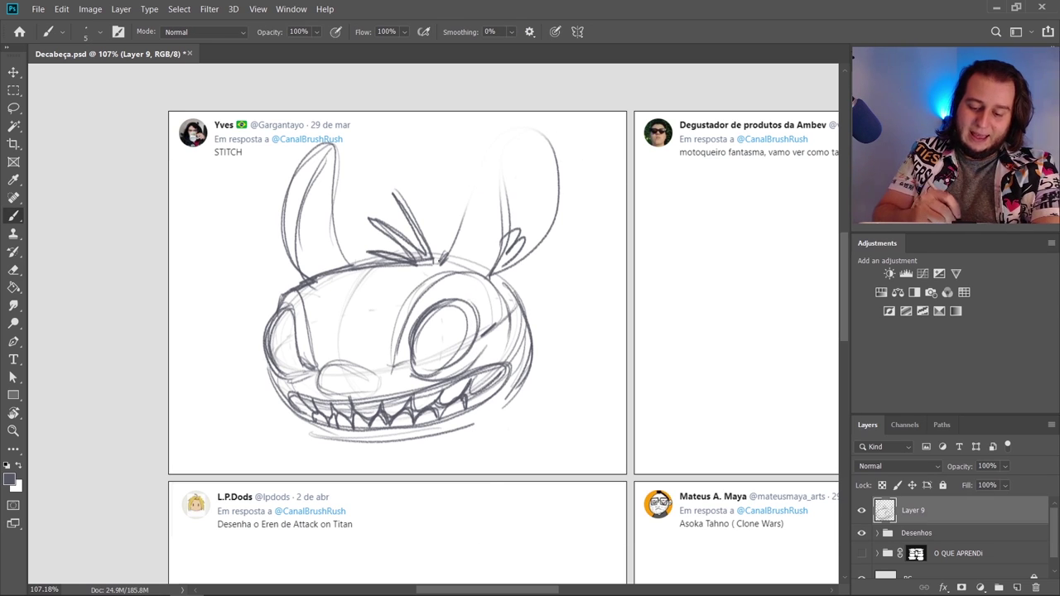
Redraw the right ear taller with its inner edge and reinforce the left ear's lines
{"action": "left_click_drag", "start_coordinate": [443, 257], "coordinate": [552, 189]}
{"action": "key", "text": "ctrl+z"}
{"action": "left_click_drag", "start_coordinate": [441, 262], "coordinate": [558, 159]}
{"action": "mouse_move", "coordinate": [502, 121]}
{"action": "left_mouse_down"}
{"action": "mouse_move", "coordinate": [535, 242]}
{"action": "mouse_move", "coordinate": [507, 268]}
{"action": "left_mouse_up"}
{"action": "left_click_drag", "start_coordinate": [300, 222], "coordinate": [304, 244]}
{"action": "left_click_drag", "start_coordinate": [284, 202], "coordinate": [294, 252]}
Fade the oval nose and redraw it as a wide, hatched nose with a line down to the mouth
{"action": "key", "text": "e"}
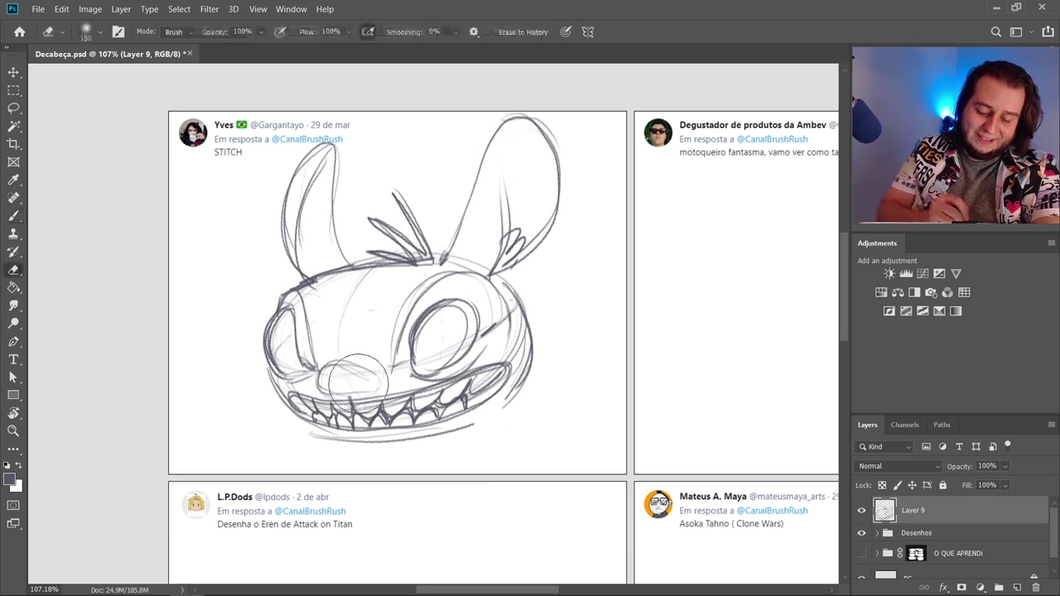
{"action": "left_click", "coordinate": [346, 373]}
{"action": "key", "text": "b"}
{"action": "mouse_move", "coordinate": [324, 369]}
{"action": "left_mouse_down"}
{"action": "mouse_move", "coordinate": [382, 381]}
{"action": "mouse_move", "coordinate": [319, 383]}
{"action": "mouse_move", "coordinate": [377, 374]}
{"action": "mouse_move", "coordinate": [336, 374]}
{"action": "mouse_move", "coordinate": [345, 393]}
{"action": "left_mouse_up"}
{"action": "key", "text": "ctrl+z"}
{"action": "key", "text": "e"}
{"action": "key", "text": "b"}
{"action": "mouse_move", "coordinate": [352, 396]}
{"action": "left_mouse_down"}
{"action": "mouse_move", "coordinate": [376, 373]}
{"action": "mouse_move", "coordinate": [370, 381]}
{"action": "left_mouse_up"}
{"action": "mouse_move", "coordinate": [351, 396]}
{"action": "left_mouse_down"}
{"action": "mouse_move", "coordinate": [368, 384]}
{"action": "mouse_move", "coordinate": [343, 362]}
{"action": "mouse_move", "coordinate": [375, 373]}
{"action": "left_mouse_up"}
Draw oval highlights in both eyes and hatch the rest of the eyes dark
{"action": "left_click_drag", "start_coordinate": [455, 314], "coordinate": [430, 330]}
{"action": "left_click_drag", "start_coordinate": [427, 341], "coordinate": [421, 353]}
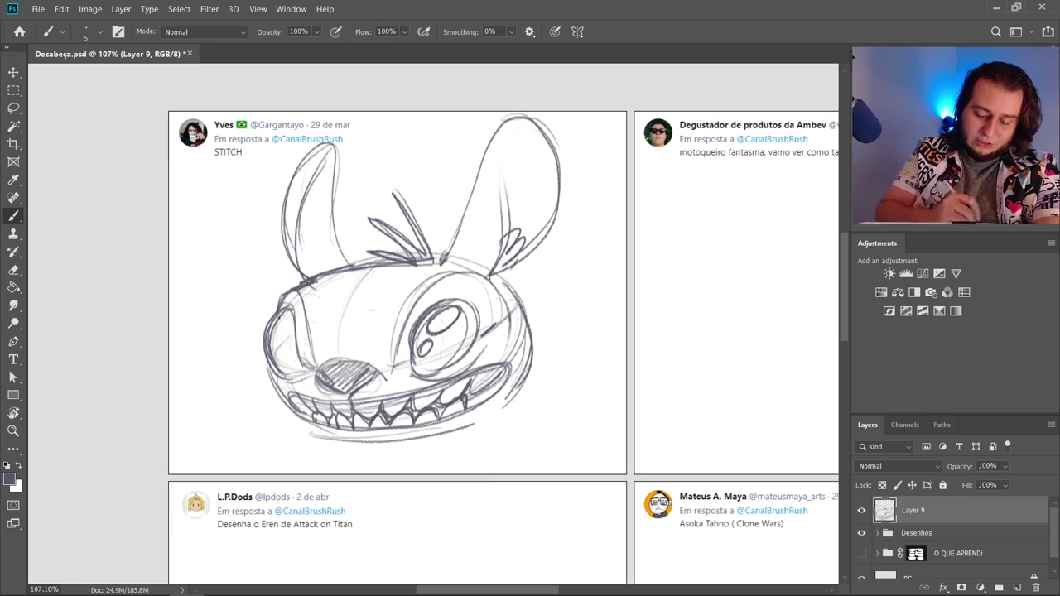
{"action": "mouse_move", "coordinate": [282, 313]}
{"action": "left_mouse_down"}
{"action": "mouse_move", "coordinate": [270, 343]}
{"action": "mouse_move", "coordinate": [277, 360]}
{"action": "mouse_move", "coordinate": [289, 337]}
{"action": "mouse_move", "coordinate": [287, 376]}
{"action": "left_mouse_up"}
{"action": "left_click_drag", "start_coordinate": [301, 341], "coordinate": [285, 374]}
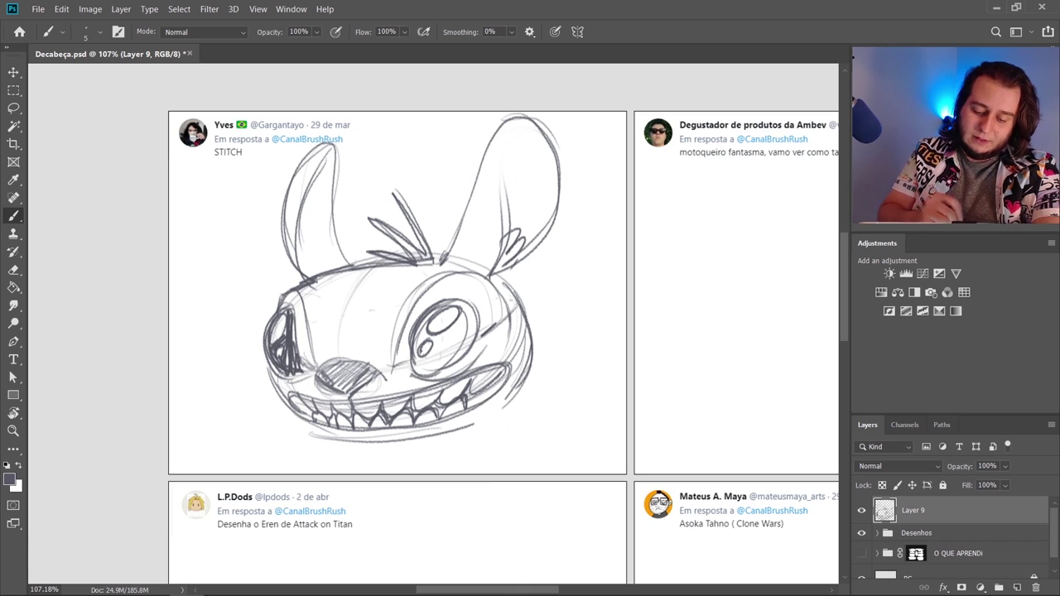
{"action": "mouse_move", "coordinate": [425, 323]}
{"action": "left_mouse_down"}
{"action": "mouse_move", "coordinate": [415, 370]}
{"action": "mouse_move", "coordinate": [429, 369]}
{"action": "left_mouse_up"}
{"action": "mouse_move", "coordinate": [466, 317]}
{"action": "left_mouse_down"}
{"action": "mouse_move", "coordinate": [440, 365]}
{"action": "mouse_move", "coordinate": [423, 368]}
{"action": "mouse_move", "coordinate": [447, 358]}
{"action": "left_mouse_up"}
Fade the rough right side of the head and redraw the head outline with small fur tufts on both cheeks
{"action": "key", "text": "e"}
{"action": "mouse_move", "coordinate": [530, 397]}
{"action": "left_mouse_down"}
{"action": "mouse_move", "coordinate": [523, 309]}
{"action": "mouse_move", "coordinate": [530, 348]}
{"action": "mouse_move", "coordinate": [513, 388]}
{"action": "left_mouse_up"}
{"action": "key", "text": "ctrl+z"}
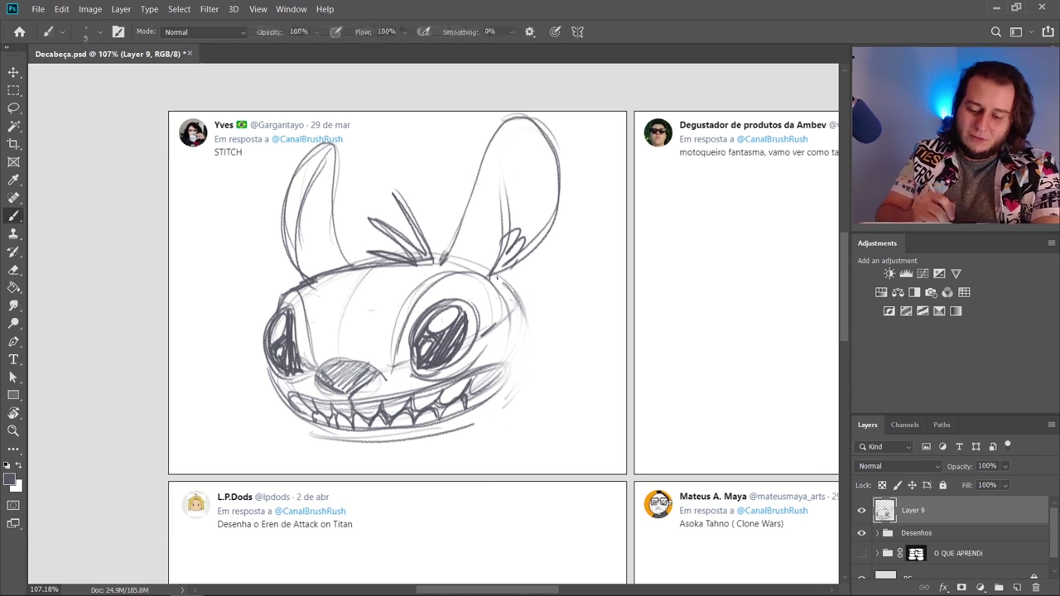
{"action": "mouse_move", "coordinate": [497, 279]}
{"action": "left_mouse_down"}
{"action": "mouse_move", "coordinate": [542, 343]}
{"action": "mouse_move", "coordinate": [530, 372]}
{"action": "mouse_move", "coordinate": [448, 433]}
{"action": "left_mouse_up"}
{"action": "key", "text": "e"}
{"action": "key", "text": "b"}
{"action": "left_click_drag", "start_coordinate": [274, 371], "coordinate": [287, 404]}
{"action": "key", "text": "e"}
{"action": "key", "text": "b"}
{"action": "mouse_move", "coordinate": [308, 288]}
{"action": "left_mouse_down"}
{"action": "mouse_move", "coordinate": [368, 263]}
{"action": "mouse_move", "coordinate": [350, 270]}
{"action": "left_mouse_up"}
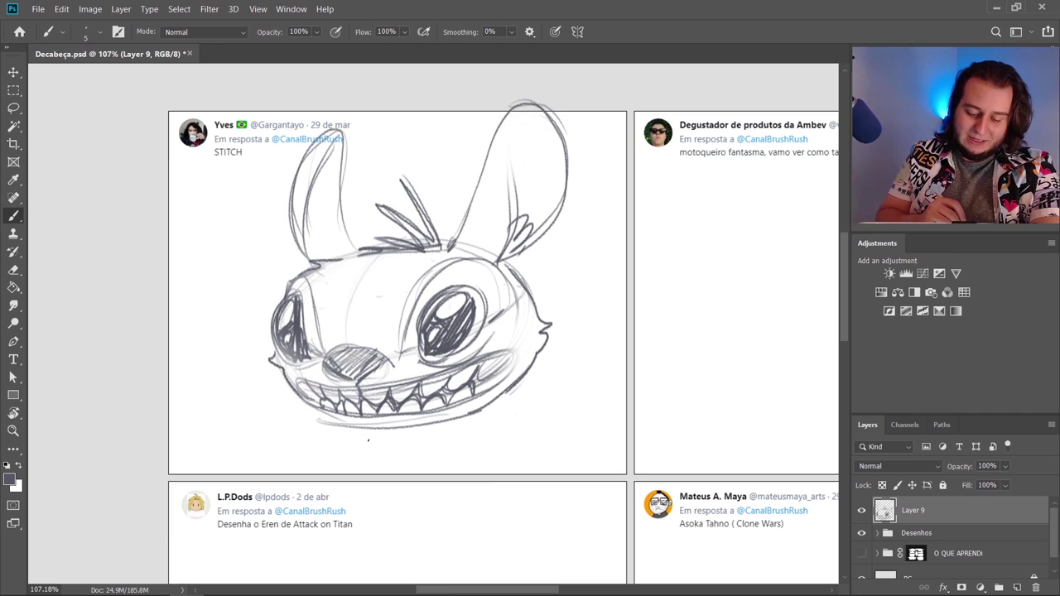
Sketch Stitch's shoulders and upper arms extending from beneath the head on both sides
{"action": "left_click_drag", "start_coordinate": [332, 422], "coordinate": [346, 452]}
{"action": "key", "text": "ctrl+z"}
{"action": "left_click_drag", "start_coordinate": [547, 377], "coordinate": [543, 435]}
{"action": "left_click_drag", "start_coordinate": [514, 423], "coordinate": [542, 457]}
{"action": "left_click_drag", "start_coordinate": [302, 412], "coordinate": [265, 447]}
{"action": "mouse_move", "coordinate": [295, 427]}
{"action": "left_mouse_down"}
{"action": "mouse_move", "coordinate": [331, 457]}
{"action": "mouse_move", "coordinate": [364, 464]}
{"action": "left_mouse_up"}
{"action": "left_click_drag", "start_coordinate": [348, 427], "coordinate": [377, 474]}
Sketch the clawed right paw and complete the outer contours of both forearms
{"action": "mouse_move", "coordinate": [520, 443]}
{"action": "left_mouse_down"}
{"action": "mouse_move", "coordinate": [509, 470]}
{"action": "mouse_move", "coordinate": [598, 419]}
{"action": "mouse_move", "coordinate": [582, 425]}
{"action": "mouse_move", "coordinate": [578, 464]}
{"action": "left_mouse_up"}
{"action": "left_click_drag", "start_coordinate": [589, 436], "coordinate": [603, 474]}
{"action": "left_click_drag", "start_coordinate": [530, 461], "coordinate": [520, 477]}
{"action": "left_click_drag", "start_coordinate": [611, 454], "coordinate": [608, 472]}
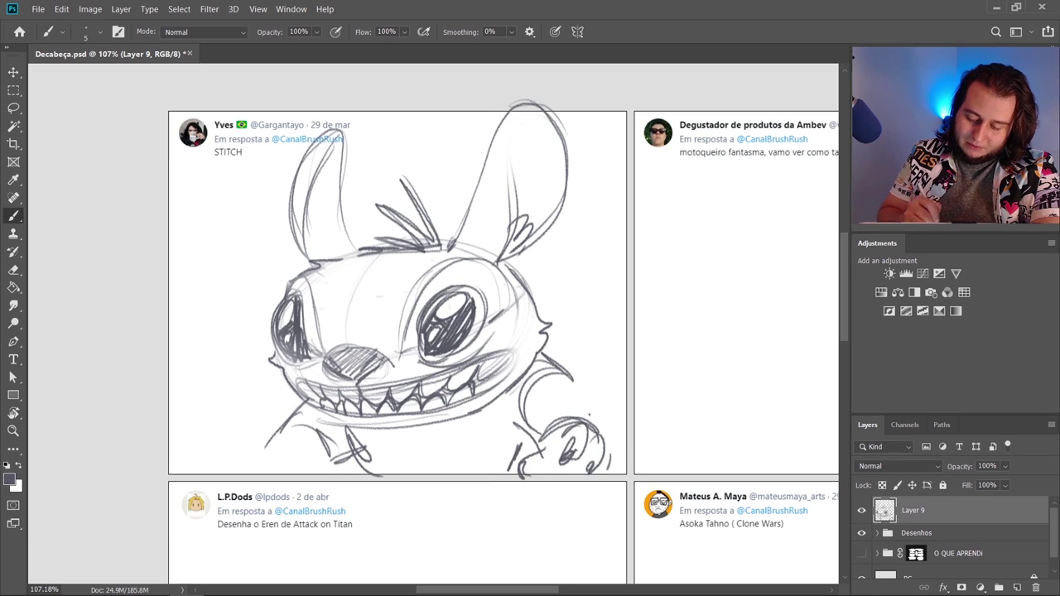
{"action": "left_click_drag", "start_coordinate": [571, 386], "coordinate": [590, 419]}
{"action": "left_click_drag", "start_coordinate": [304, 406], "coordinate": [244, 469]}
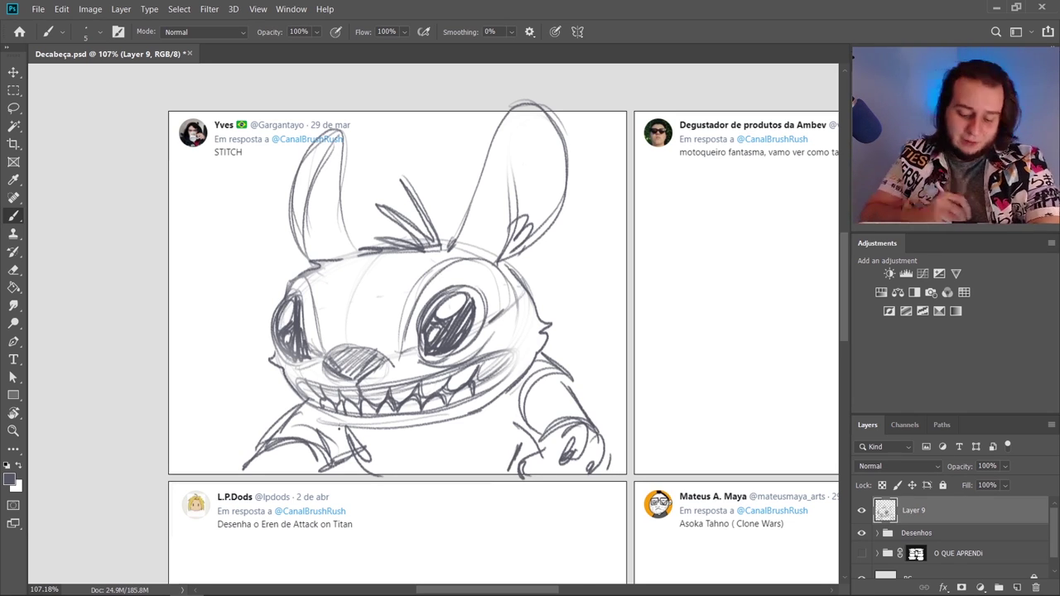
Hatch shadows under Stitch's chin on both sides and touch up the inner arm lines
{"action": "mouse_move", "coordinate": [308, 406]}
{"action": "left_mouse_down"}
{"action": "mouse_move", "coordinate": [358, 459]}
{"action": "mouse_move", "coordinate": [350, 439]}
{"action": "mouse_move", "coordinate": [481, 406]}
{"action": "left_mouse_up"}
{"action": "left_click_drag", "start_coordinate": [434, 436], "coordinate": [510, 388]}
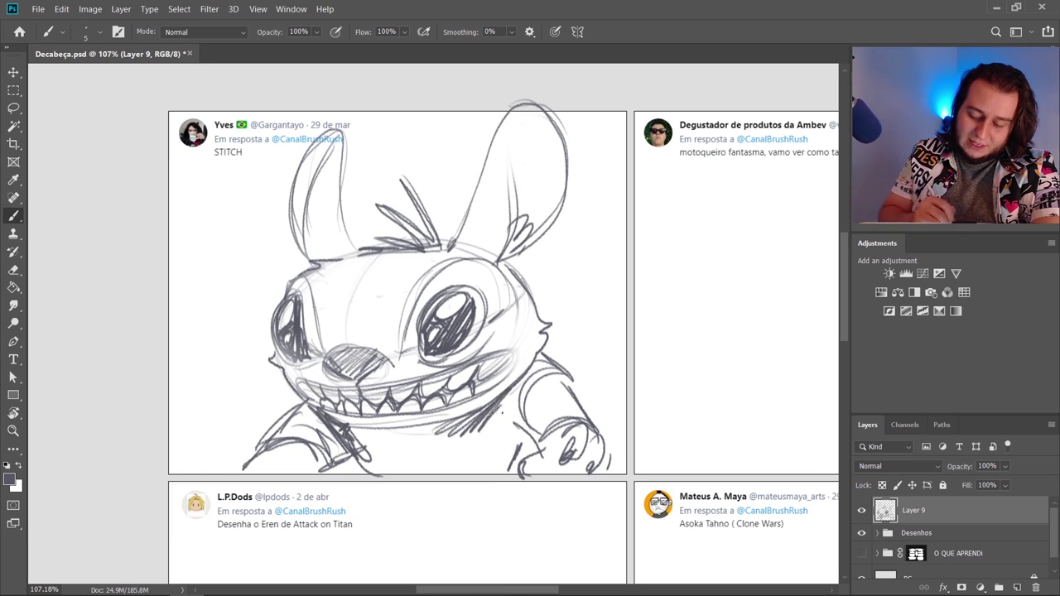
{"action": "left_click_drag", "start_coordinate": [525, 452], "coordinate": [532, 429]}
{"action": "left_click_drag", "start_coordinate": [348, 457], "coordinate": [353, 475]}
Soften the left arm's lower lines, redraw the right paw's fingers and shade the corners of the mouth
{"action": "key", "text": "e"}
{"action": "left_click_drag", "start_coordinate": [331, 451], "coordinate": [367, 480]}
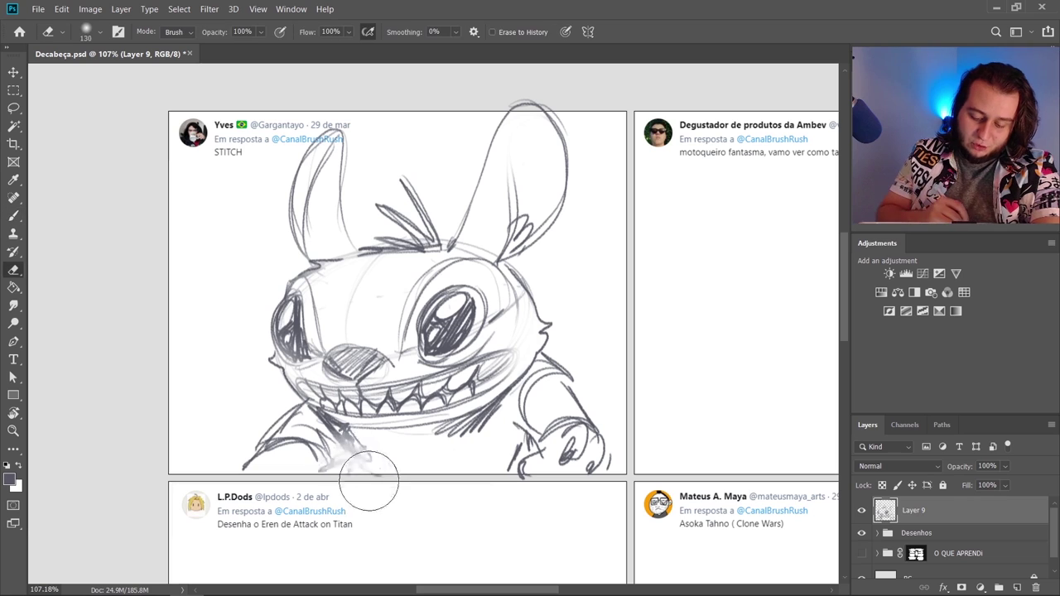
{"action": "key", "text": "b"}
{"action": "key", "text": "e"}
{"action": "key", "text": "b"}
{"action": "mouse_move", "coordinate": [543, 419]}
{"action": "left_mouse_down"}
{"action": "mouse_move", "coordinate": [595, 429]}
{"action": "mouse_move", "coordinate": [610, 457]}
{"action": "mouse_move", "coordinate": [547, 464]}
{"action": "mouse_move", "coordinate": [580, 484]}
{"action": "left_mouse_up"}
{"action": "key", "text": "e"}
{"action": "key", "text": "b"}
{"action": "key", "text": "e"}
{"action": "key", "text": "b"}
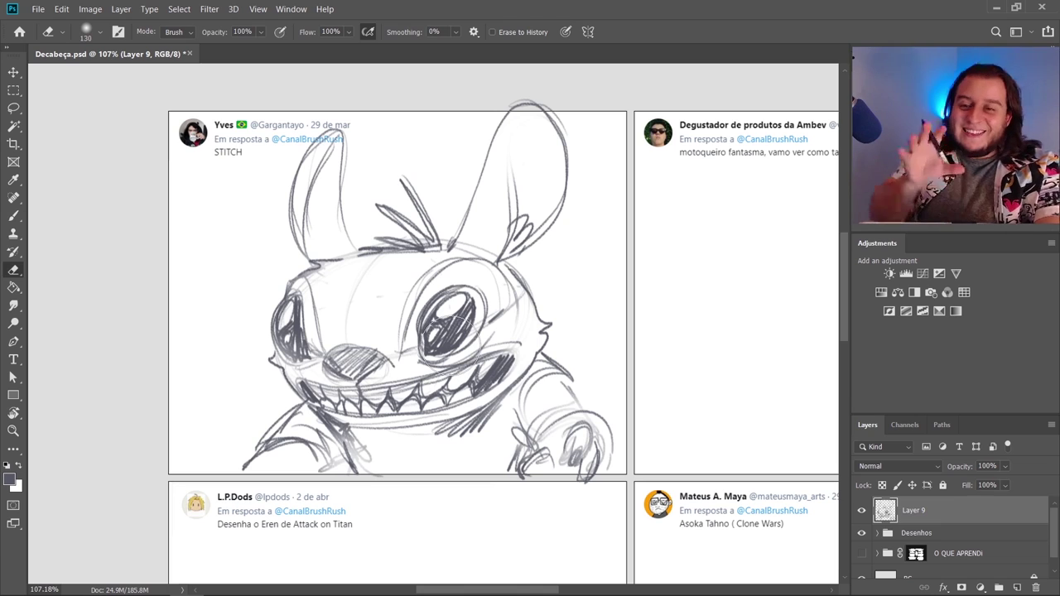
Redraw both of Stitch's eyes with dark upper pupils, clear highlights and lighter lower areas
{"action": "key", "text": "b"}
{"action": "mouse_move", "coordinate": [439, 357]}
{"action": "left_mouse_down"}
{"action": "mouse_move", "coordinate": [477, 320]}
{"action": "mouse_move", "coordinate": [428, 336]}
{"action": "mouse_move", "coordinate": [476, 307]}
{"action": "left_mouse_up"}
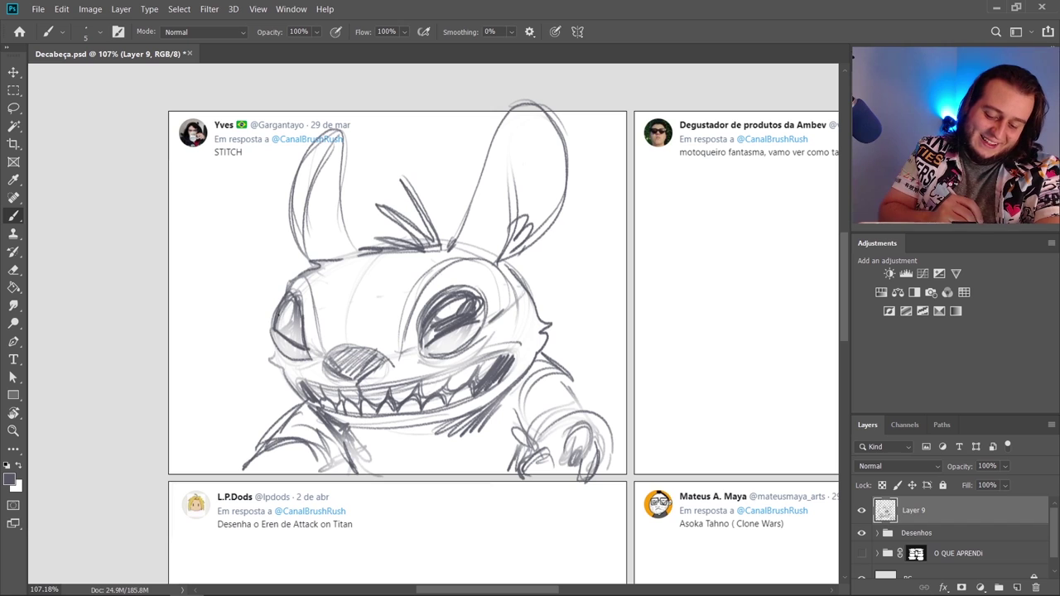
{"action": "mouse_move", "coordinate": [278, 331]}
{"action": "left_mouse_down"}
{"action": "mouse_move", "coordinate": [298, 315]}
{"action": "mouse_move", "coordinate": [304, 321]}
{"action": "mouse_move", "coordinate": [296, 297]}
{"action": "left_mouse_up"}
Undo the last left-eye strokes and restore them to compare the two versions
{"action": "key", "text": "ctrl+z"}
{"action": "key", "text": "ctrl+z"}
{"action": "key", "text": "ctrl+z"}
{"action": "key", "text": "ctrl+z"}
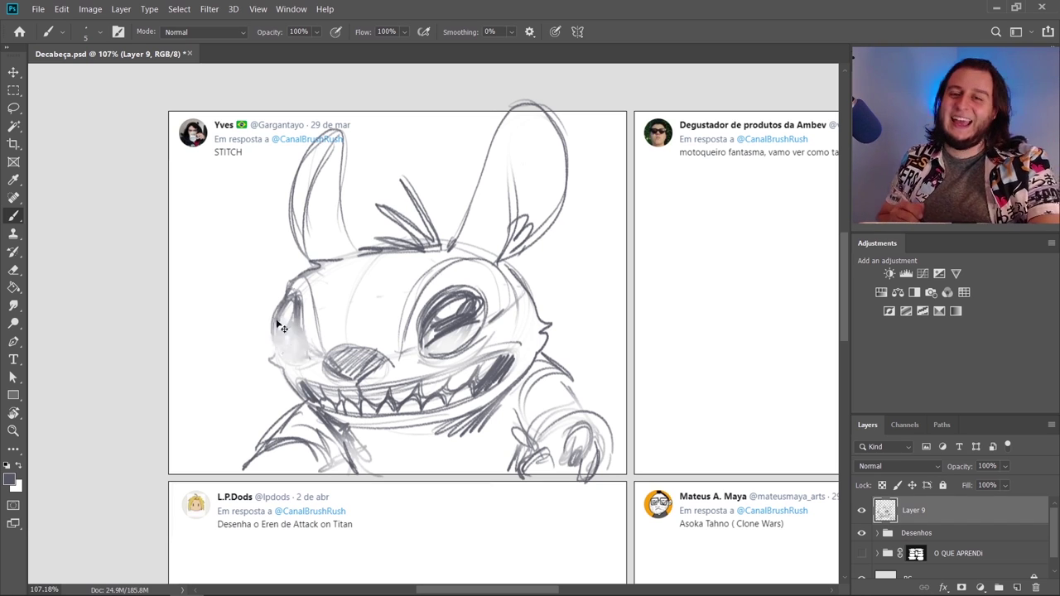
{"action": "key", "text": "ctrl+shift+z"}
{"action": "key", "text": "ctrl+shift+z"}
{"action": "key", "text": "ctrl+shift+z"}
{"action": "key", "text": "ctrl+shift+z"}
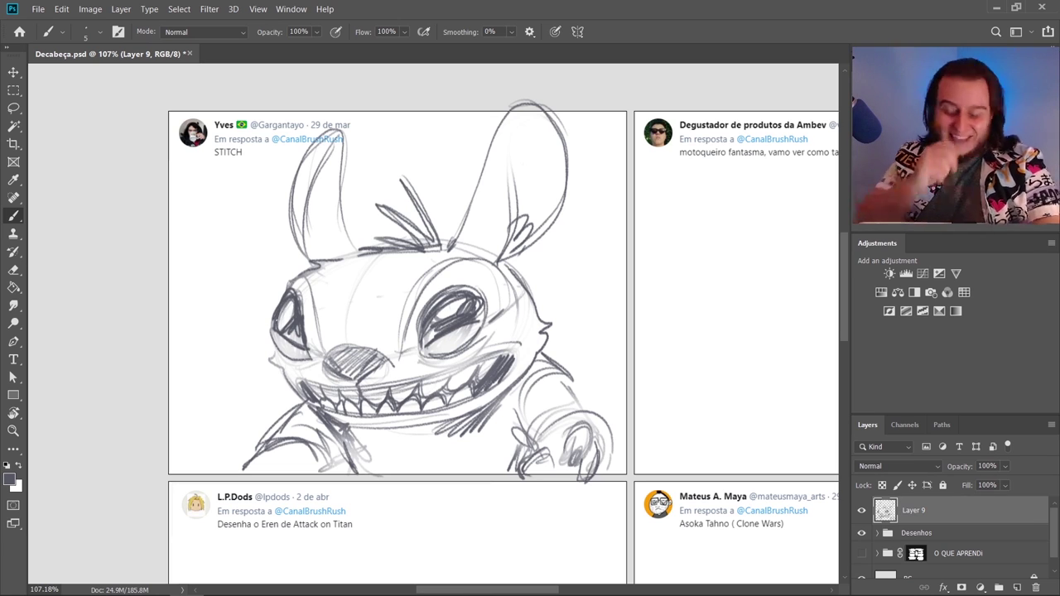
Sketch an oval spot above each eye on the forehead, add the chest outline and darken the mouth's right corner
{"action": "key", "text": "e"}
{"action": "key", "text": "b"}
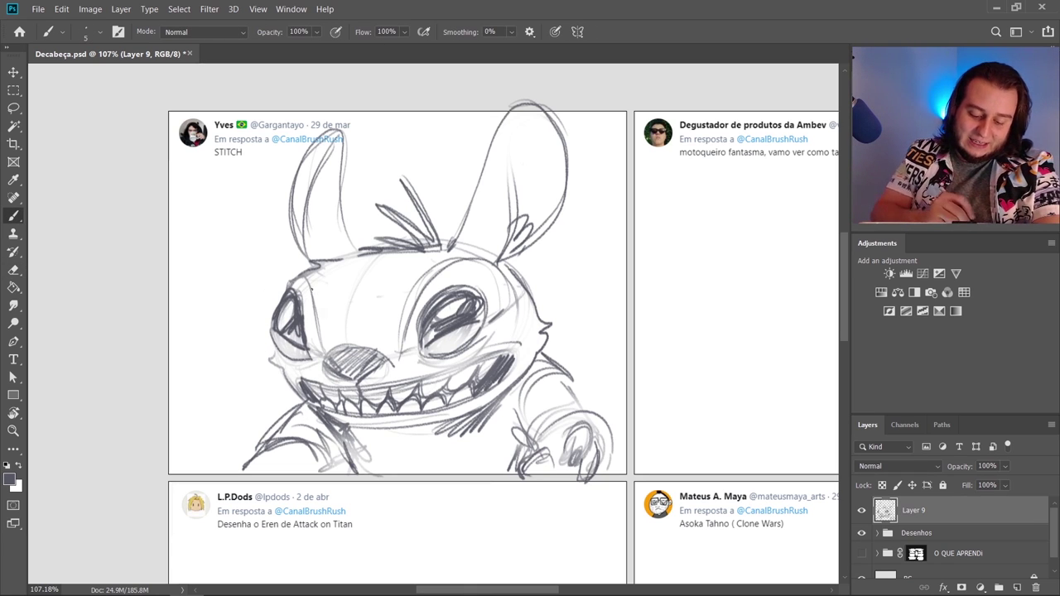
{"action": "left_click_drag", "start_coordinate": [394, 268], "coordinate": [398, 267]}
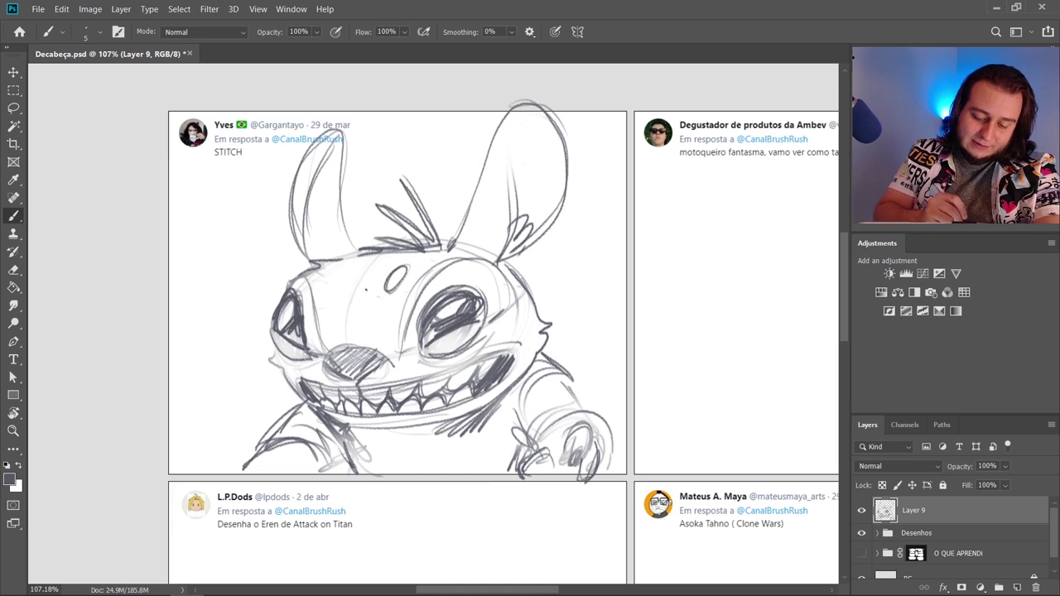
{"action": "mouse_move", "coordinate": [332, 296]}
{"action": "left_mouse_down"}
{"action": "mouse_move", "coordinate": [329, 274]}
{"action": "mouse_move", "coordinate": [335, 290]}
{"action": "left_mouse_up"}
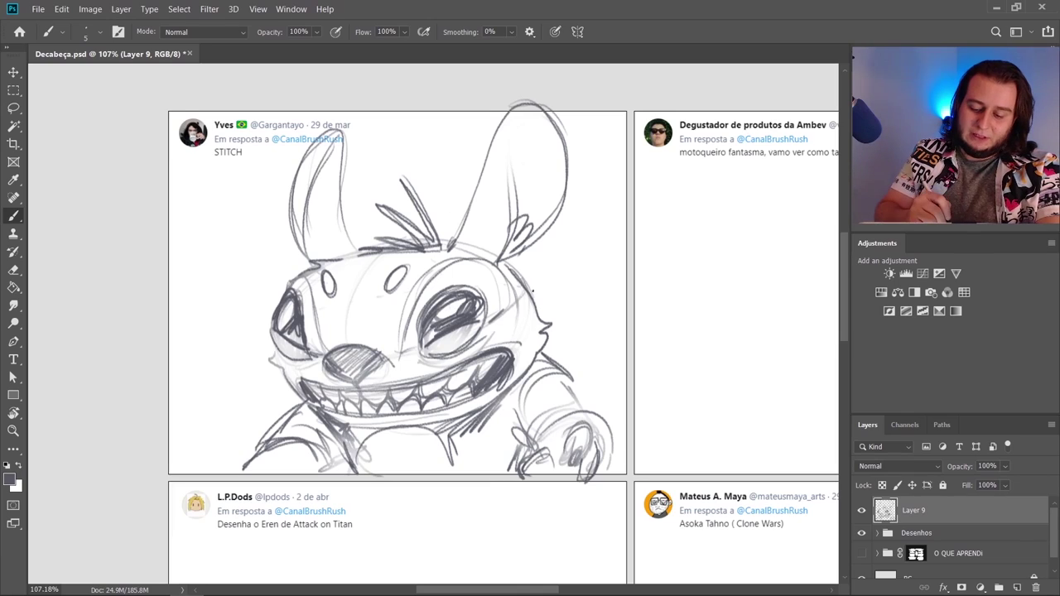
Try a contour stroke beside the right cheek and another below the left ear, undoing both
{"action": "mouse_move", "coordinate": [533, 291]}
{"action": "left_mouse_down"}
{"action": "mouse_move", "coordinate": [538, 307]}
{"action": "mouse_move", "coordinate": [615, 317]}
{"action": "mouse_move", "coordinate": [555, 334]}
{"action": "left_mouse_up"}
{"action": "key", "text": "ctrl+z"}
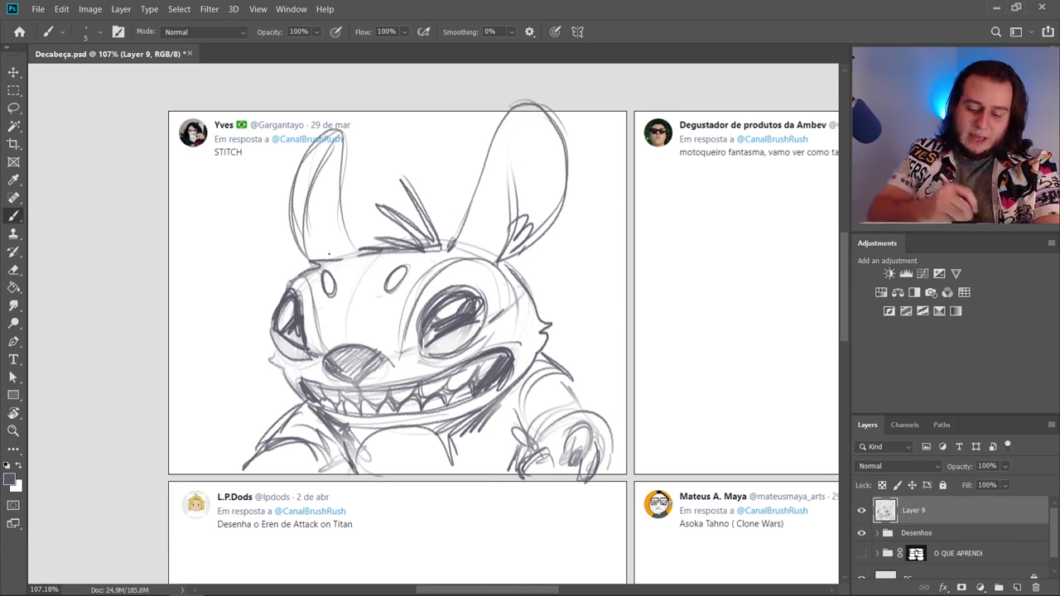
{"action": "mouse_move", "coordinate": [332, 259]}
{"action": "left_mouse_down"}
{"action": "mouse_move", "coordinate": [217, 194]}
{"action": "mouse_move", "coordinate": [357, 263]}
{"action": "left_mouse_up"}
{"action": "key", "text": "ctrl+z"}
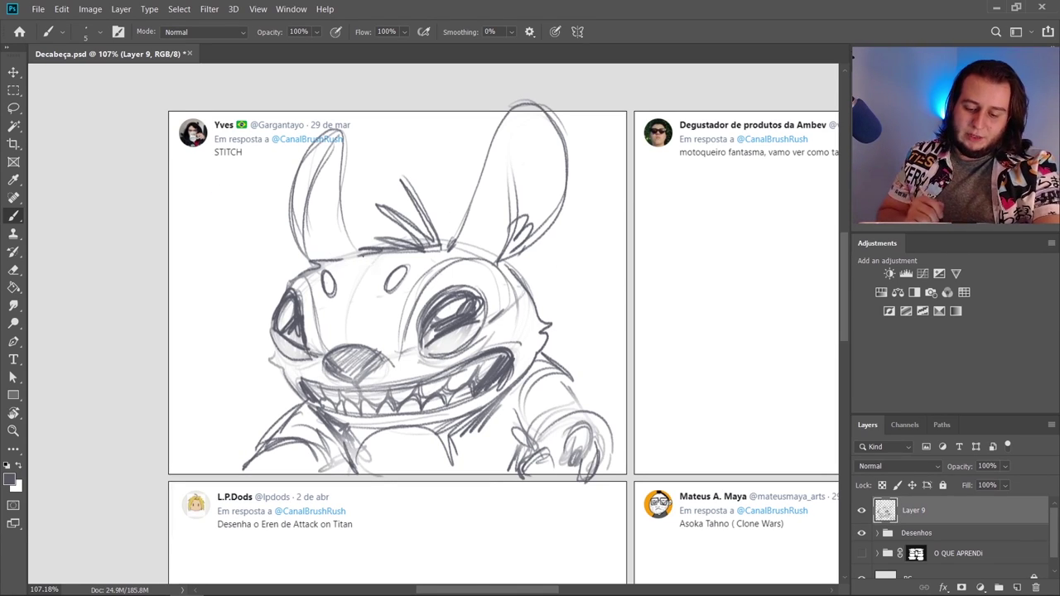
Fade the old ear lines and redraw both ears taller and more pointed, adding the right ear's inner fold
{"action": "mouse_move", "coordinate": [319, 217]}
{"action": "left_mouse_down"}
{"action": "mouse_move", "coordinate": [332, 152]}
{"action": "mouse_move", "coordinate": [325, 238]}
{"action": "mouse_move", "coordinate": [308, 271]}
{"action": "left_mouse_up"}
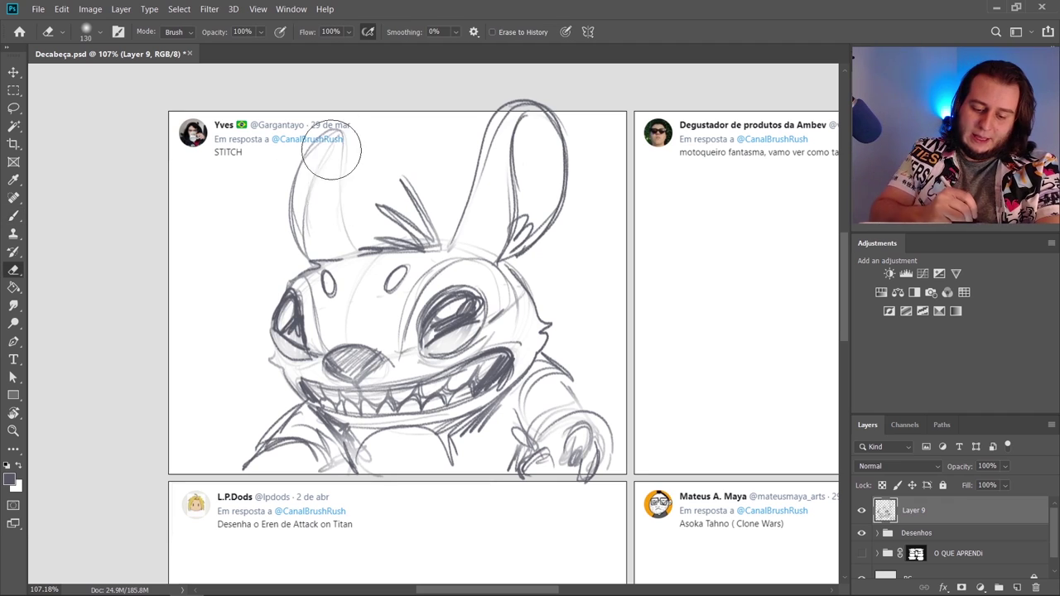
{"action": "key", "text": "b"}
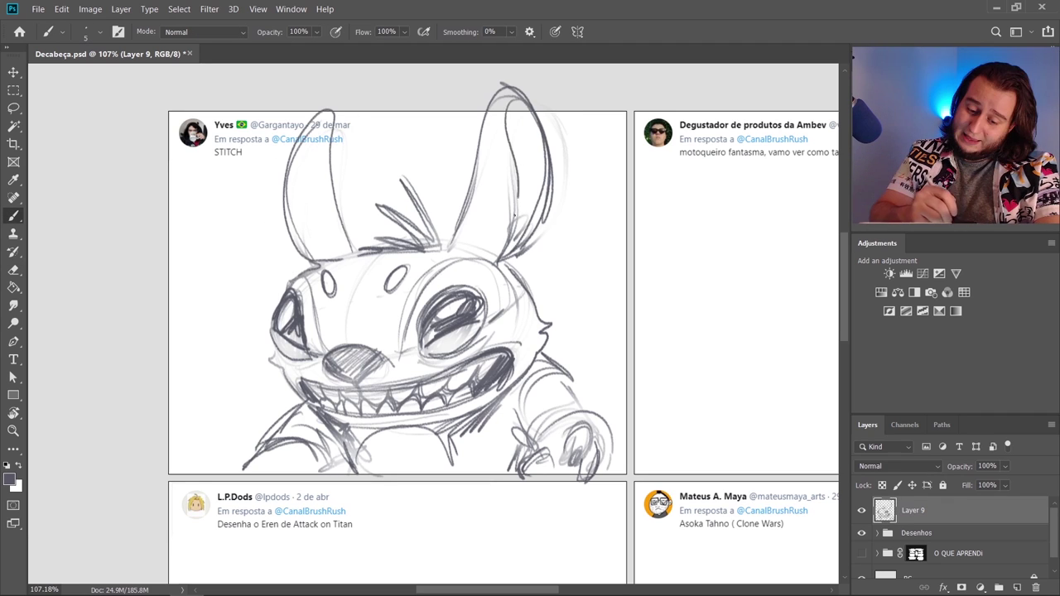
{"action": "left_click_drag", "start_coordinate": [514, 215], "coordinate": [507, 246]}
{"action": "mouse_move", "coordinate": [508, 98]}
{"action": "left_mouse_down"}
{"action": "mouse_move", "coordinate": [533, 212]}
{"action": "mouse_move", "coordinate": [506, 244]}
{"action": "left_mouse_up"}
Reinforce the outer and inner contours of both ears down to where they meet the head
{"action": "key", "text": "e"}
{"action": "key", "text": "b"}
{"action": "left_click_drag", "start_coordinate": [543, 146], "coordinate": [493, 261]}
{"action": "left_click_drag", "start_coordinate": [472, 182], "coordinate": [449, 247]}
{"action": "left_click_drag", "start_coordinate": [333, 164], "coordinate": [356, 250]}
{"action": "mouse_move", "coordinate": [334, 113]}
{"action": "left_mouse_down"}
{"action": "mouse_move", "coordinate": [288, 207]}
{"action": "mouse_move", "coordinate": [307, 255]}
{"action": "left_mouse_up"}
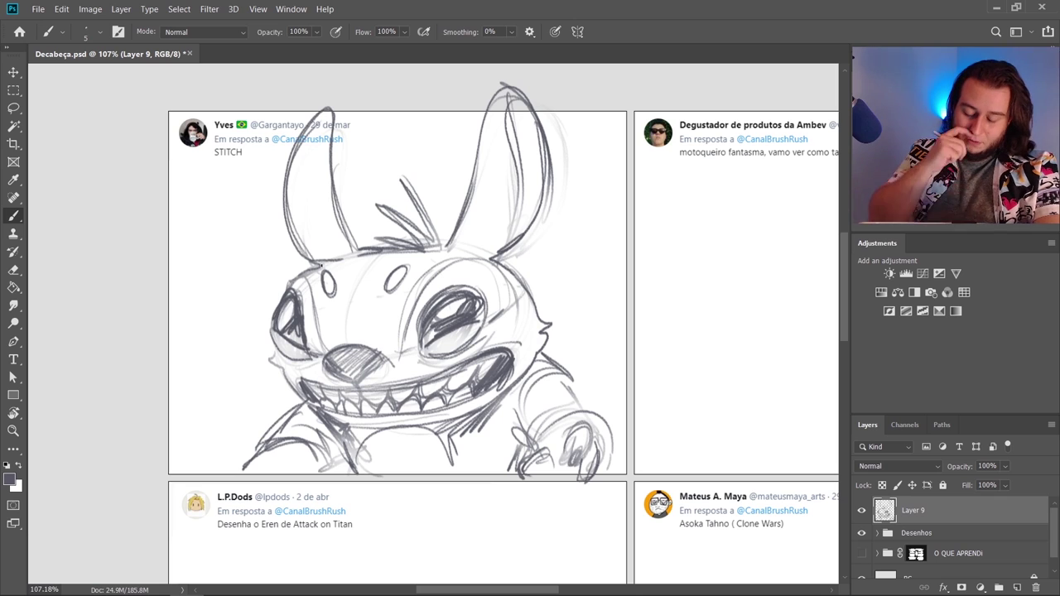
Clean up the right eye and its surroundings using the Quadrado v2 brush as eraser, and save the document
{"action": "key", "text": "e"}
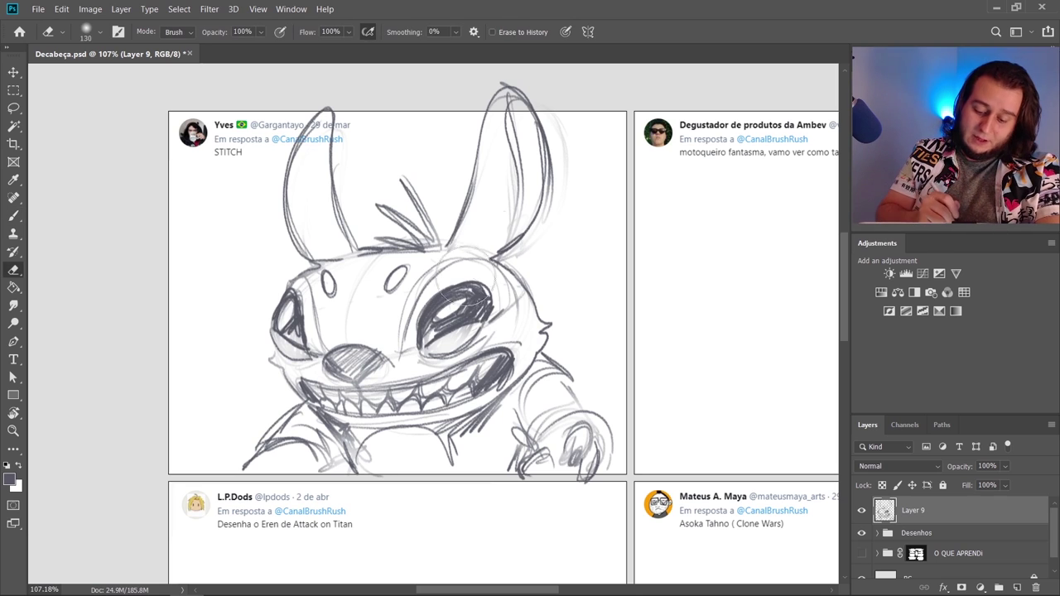
{"action": "right_click", "coordinate": [571, 293]}
{"action": "left_click", "coordinate": [709, 511]}
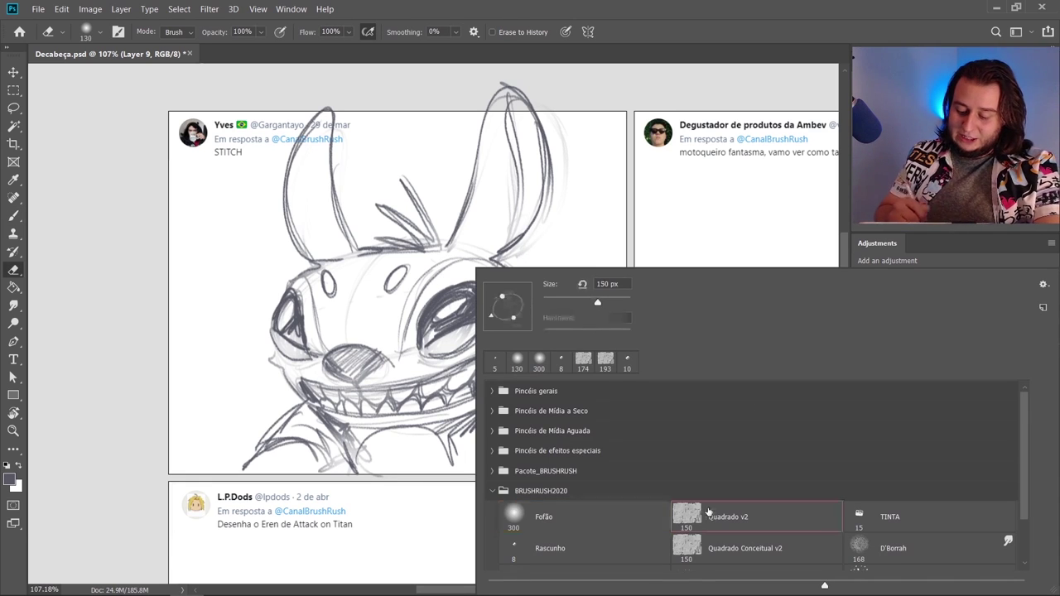
{"action": "left_click_drag", "start_coordinate": [557, 300], "coordinate": [551, 300]}
{"action": "left_click", "coordinate": [573, 213]}
{"action": "left_click_drag", "start_coordinate": [451, 291], "coordinate": [440, 314]}
{"action": "key", "text": "b"}
{"action": "key", "text": "ctrl+s"}
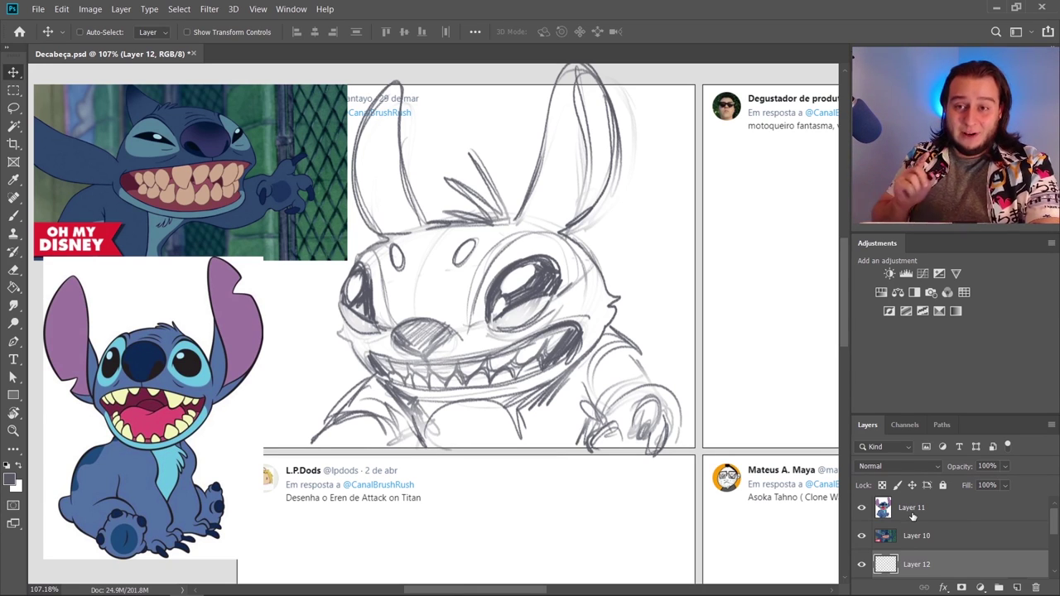
Fade the memory sketch on Layer 9 to a faint guide and make Layer 12 the active drawing layer
{"action": "scroll", "coordinate": [1051, 526], "scroll_direction": "down", "scroll_amount": 3}
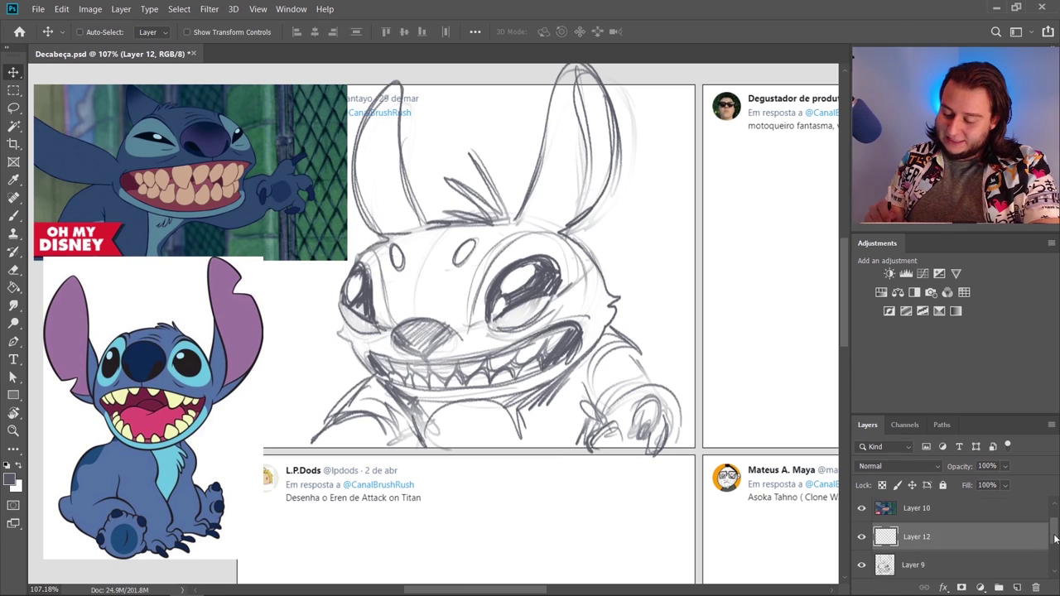
{"action": "left_click", "coordinate": [955, 550]}
{"action": "mouse_move", "coordinate": [987, 485]}
{"action": "left_mouse_down"}
{"action": "mouse_move", "coordinate": [978, 490]}
{"action": "mouse_move", "coordinate": [996, 488]}
{"action": "mouse_move", "coordinate": [985, 494]}
{"action": "left_mouse_up"}
{"action": "left_click", "coordinate": [953, 520]}
{"action": "key", "text": "b"}
{"action": "left_click", "coordinate": [919, 548]}
{"action": "key", "text": "alt+bracketright"}
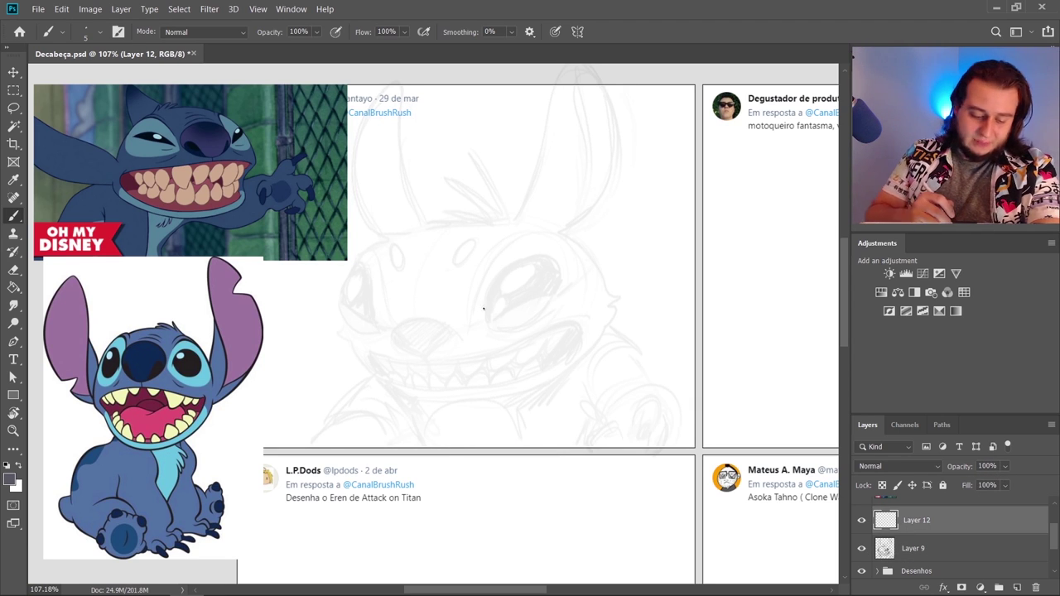
Set the Rascunho brush size to 8 px and bring Layer 12 above the reference images
{"action": "right_click", "coordinate": [514, 306]}
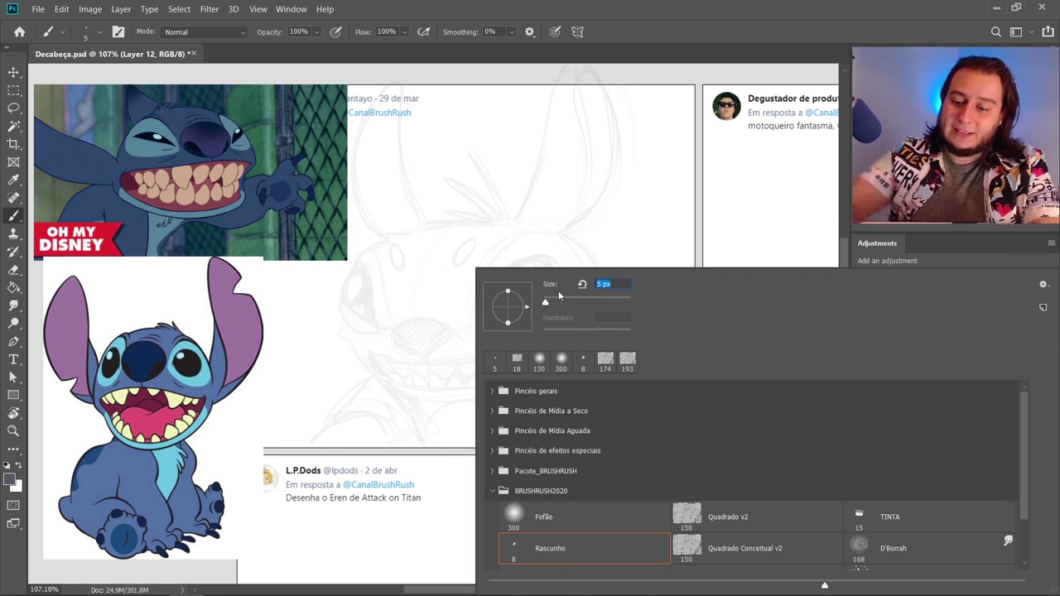
{"action": "type", "text": "15"}
{"action": "key", "text": "Return"}
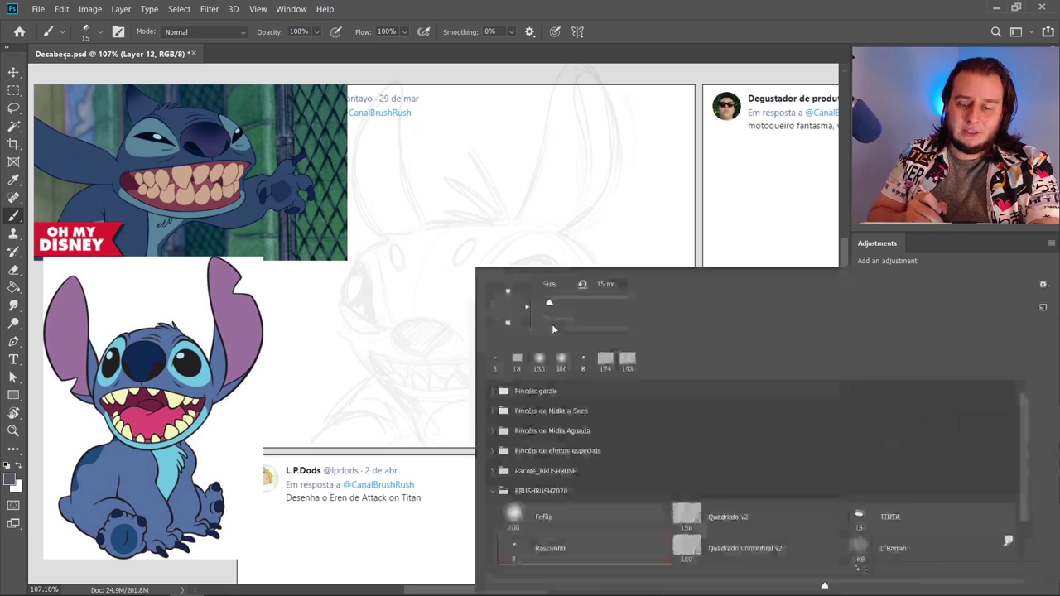
{"action": "right_click", "coordinate": [552, 324]}
{"action": "type", "text": "8"}
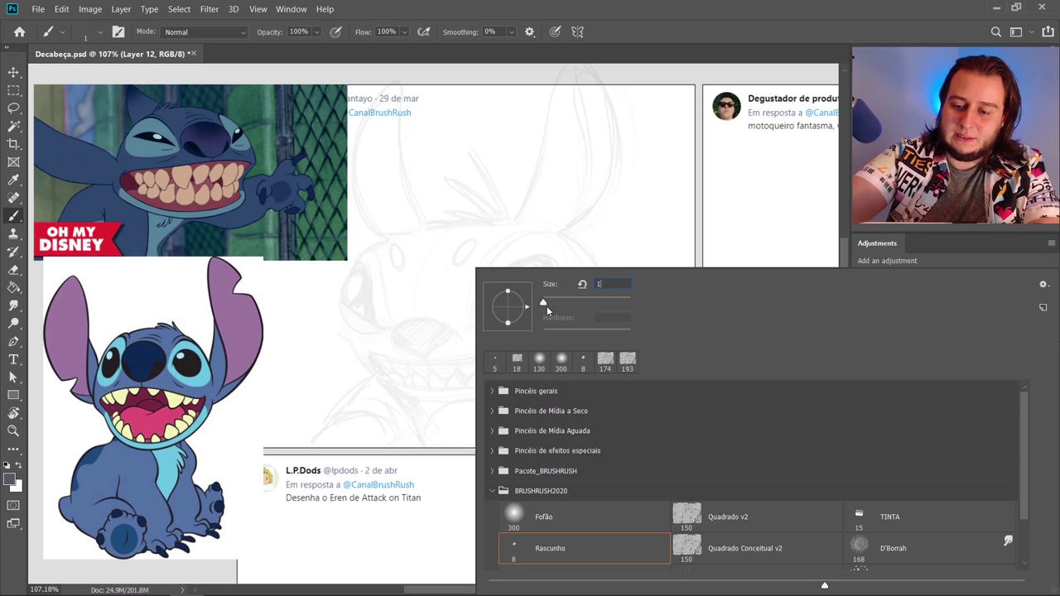
{"action": "key", "text": "Return"}
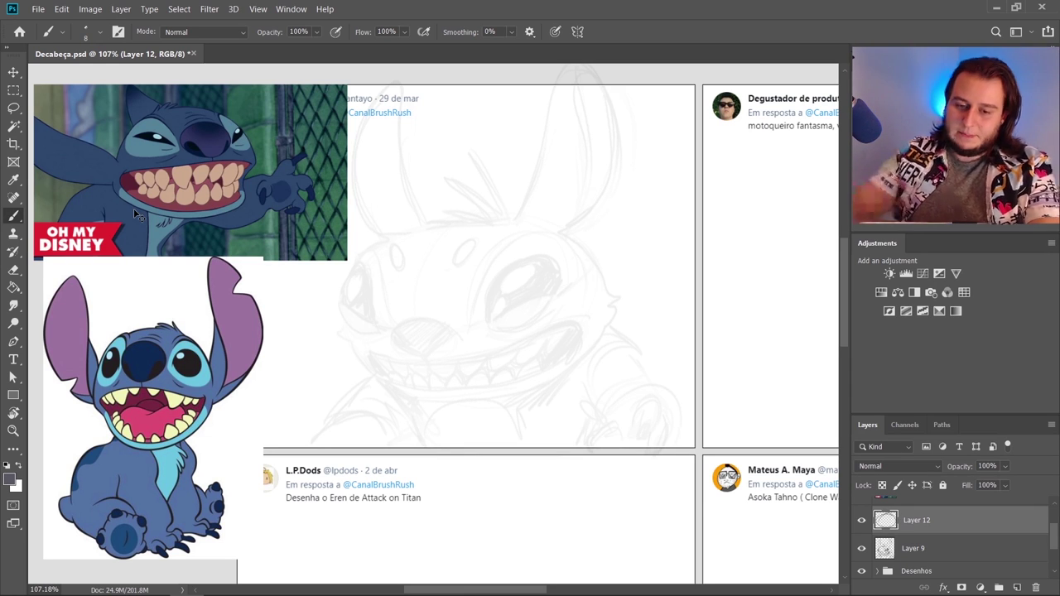
{"action": "key", "text": "ctrl+shift+bracketright"}
Circle the head in the fence reference with loose ellipses and move them over the faded sketch
{"action": "key", "text": "v"}
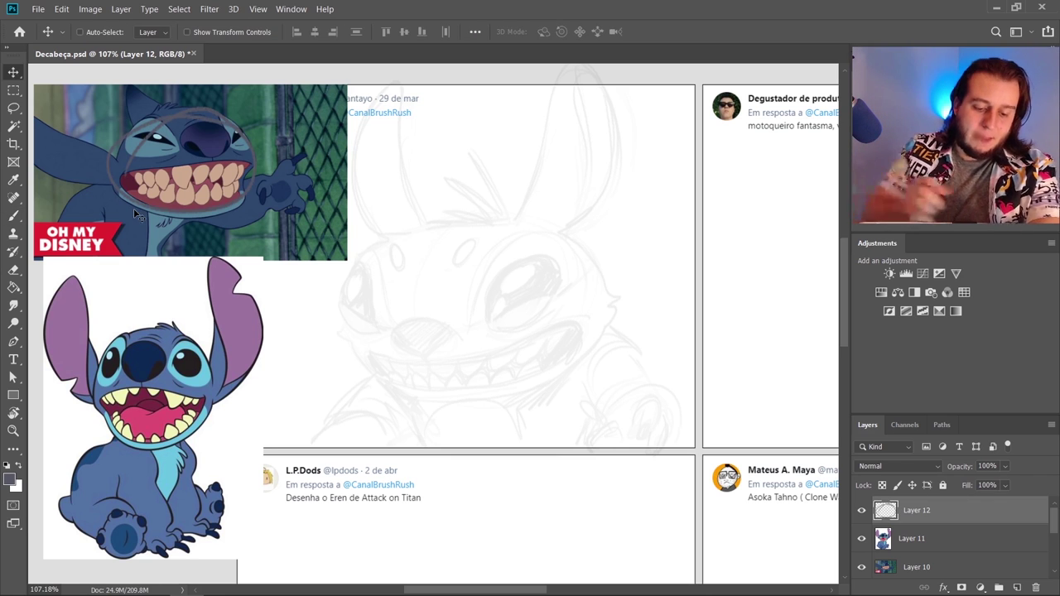
{"action": "key", "text": "b"}
{"action": "mouse_move", "coordinate": [207, 116]}
{"action": "left_mouse_down"}
{"action": "mouse_move", "coordinate": [261, 184]}
{"action": "mouse_move", "coordinate": [196, 216]}
{"action": "mouse_move", "coordinate": [162, 205]}
{"action": "mouse_move", "coordinate": [626, 222]}
{"action": "left_mouse_up"}
{"action": "key", "text": "v"}
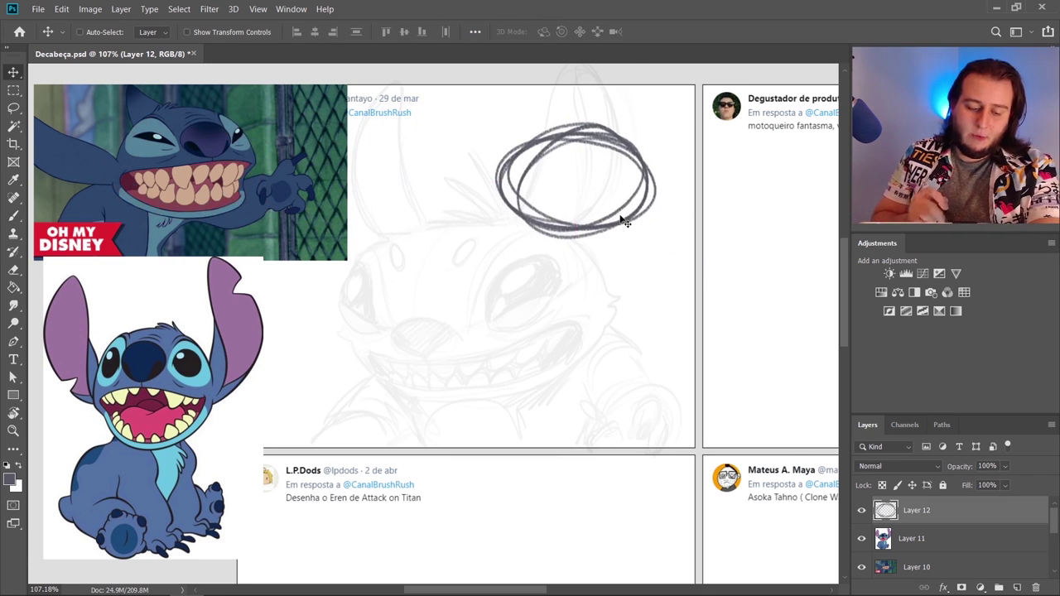
Enlarge the eraser and wipe the loose ellipses off Layer 12
{"action": "key", "text": "e"}
{"action": "right_click", "coordinate": [628, 216]}
{"action": "left_click", "coordinate": [609, 248]}
{"action": "left_click_drag", "start_coordinate": [596, 178], "coordinate": [557, 226]}
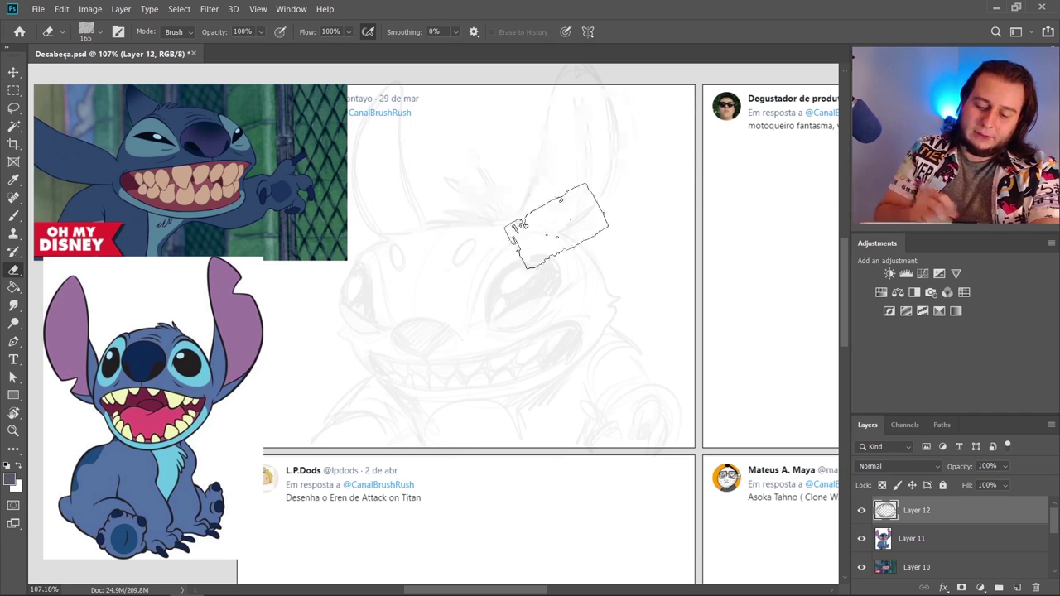
Trace a single clean outline around the fence reference's head and move it onto the faded sketch's face
{"action": "key", "text": "b"}
{"action": "mouse_move", "coordinate": [189, 108]}
{"action": "left_mouse_down"}
{"action": "mouse_move", "coordinate": [139, 210]}
{"action": "mouse_move", "coordinate": [225, 207]}
{"action": "mouse_move", "coordinate": [249, 153]}
{"action": "mouse_move", "coordinate": [165, 113]}
{"action": "left_mouse_up"}
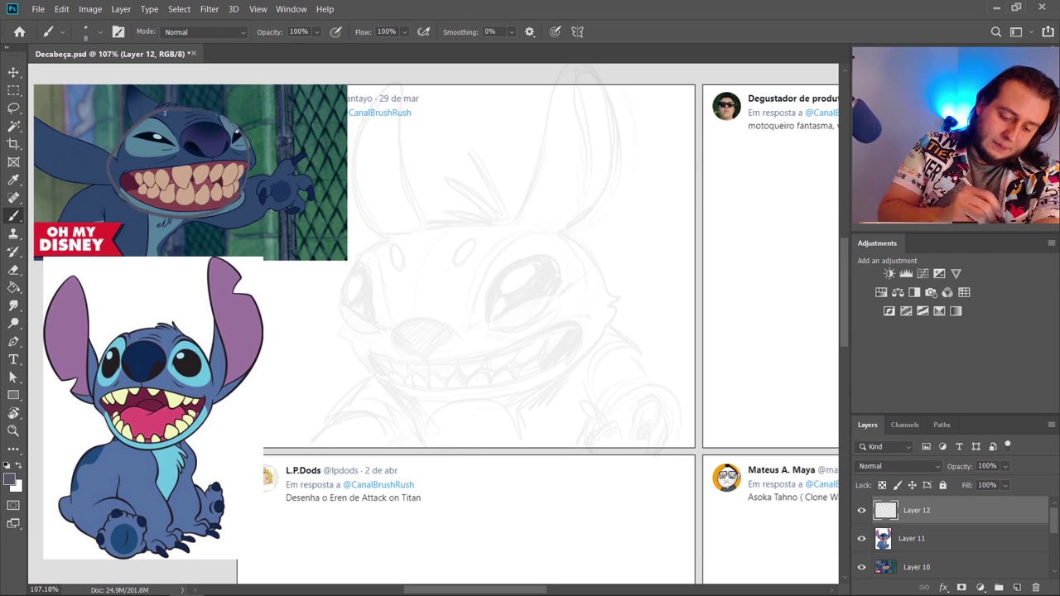
{"action": "key", "text": "v"}
{"action": "left_click_drag", "start_coordinate": [240, 187], "coordinate": [644, 247]}
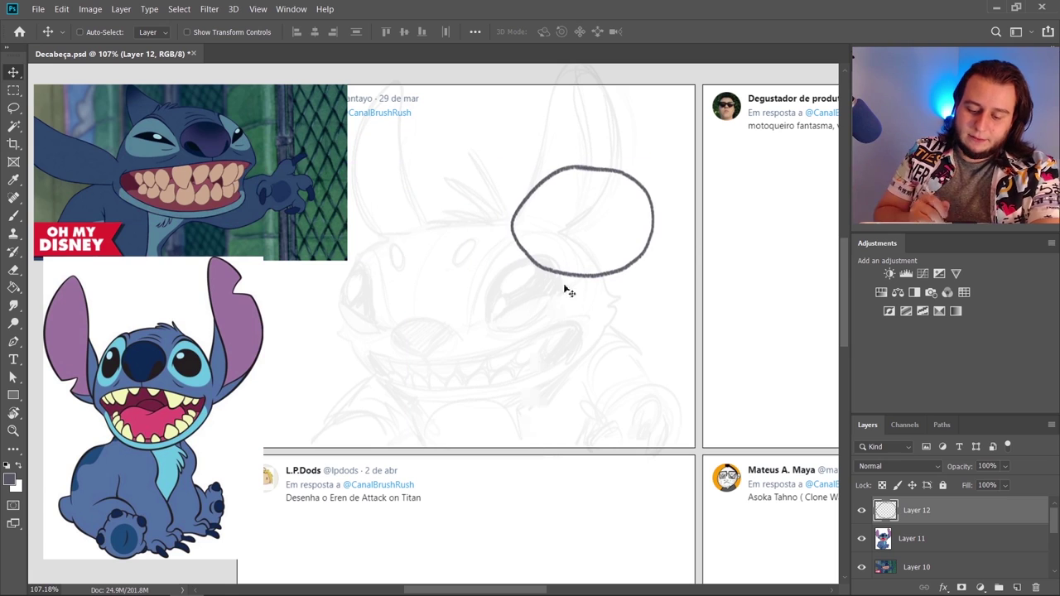
{"action": "left_click_drag", "start_coordinate": [568, 291], "coordinate": [476, 336]}
Try scaling the traced head outline up to match the faded sketch's head
{"action": "key", "text": "ctrl+t"}
{"action": "left_click_drag", "start_coordinate": [539, 224], "coordinate": [598, 231]}
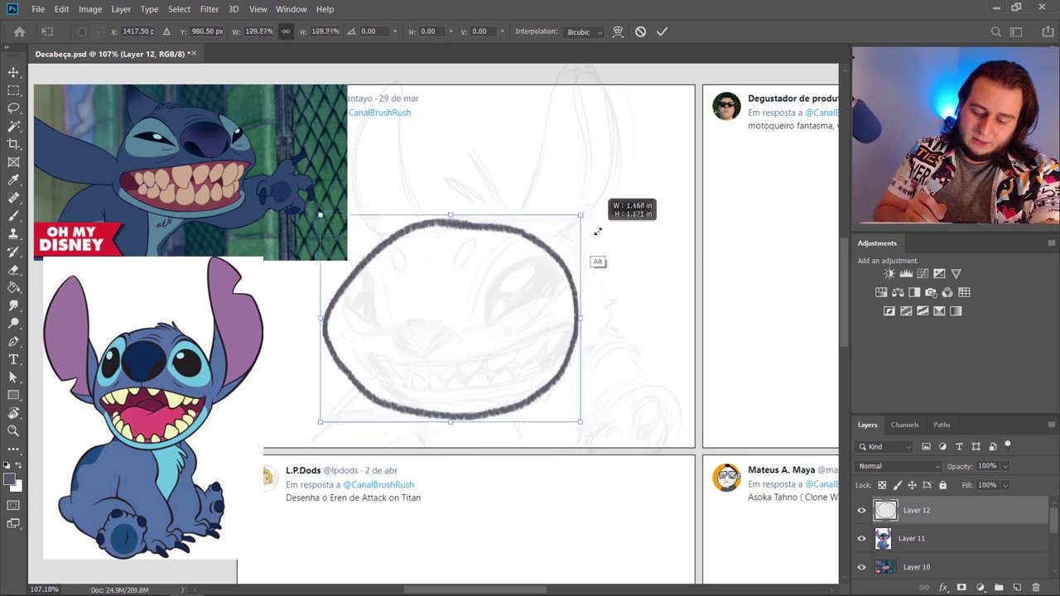
{"action": "left_click_drag", "start_coordinate": [536, 277], "coordinate": [559, 262]}
{"action": "left_click", "coordinate": [640, 32]}
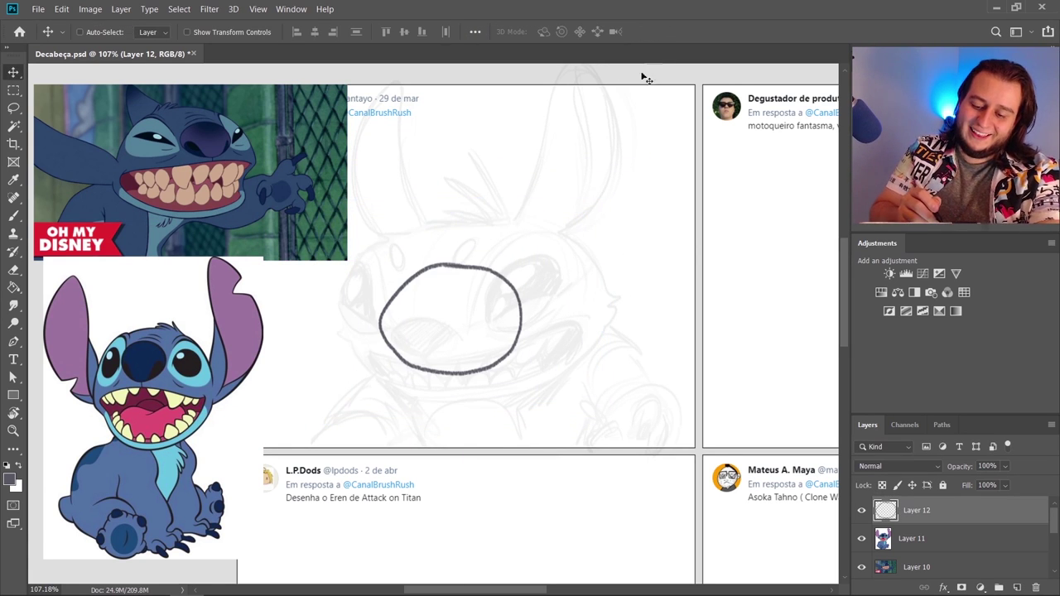
Undo the outline's moves and erase it from the fence reference
{"action": "key", "text": "ctrl+z"}
{"action": "key", "text": "ctrl+z"}
{"action": "key", "text": "e"}
{"action": "mouse_move", "coordinate": [218, 140]}
{"action": "left_mouse_down"}
{"action": "mouse_move", "coordinate": [240, 217]}
{"action": "mouse_move", "coordinate": [121, 189]}
{"action": "mouse_move", "coordinate": [114, 178]}
{"action": "left_mouse_up"}
{"action": "key", "text": "b"}
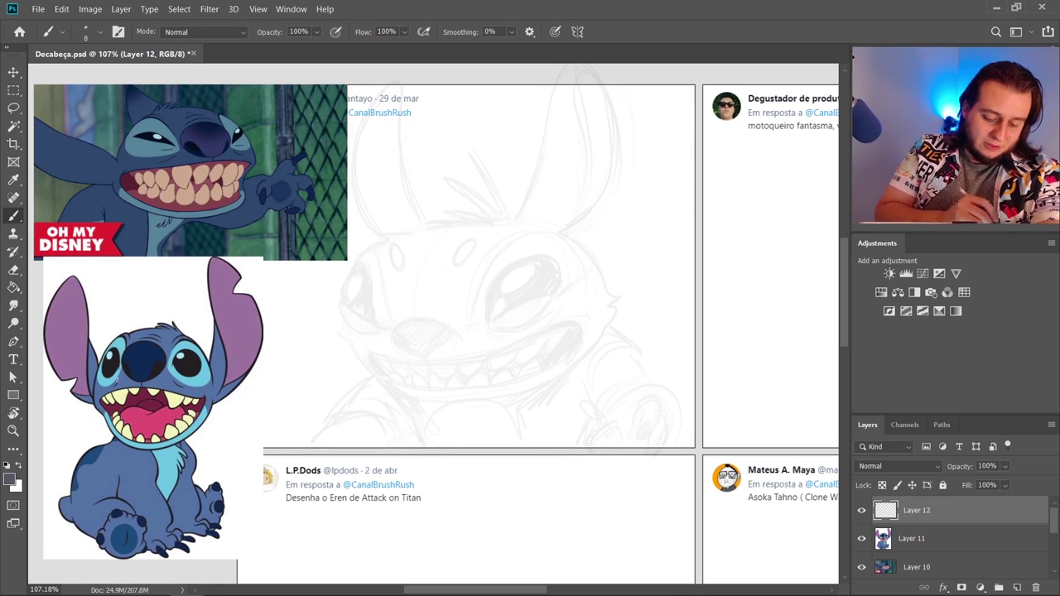
Try contour strokes around the seated reference's jaw and on the faded sketch, undoing each attempt
{"action": "left_click_drag", "start_coordinate": [97, 417], "coordinate": [207, 425]}
{"action": "key", "text": "ctrl+z"}
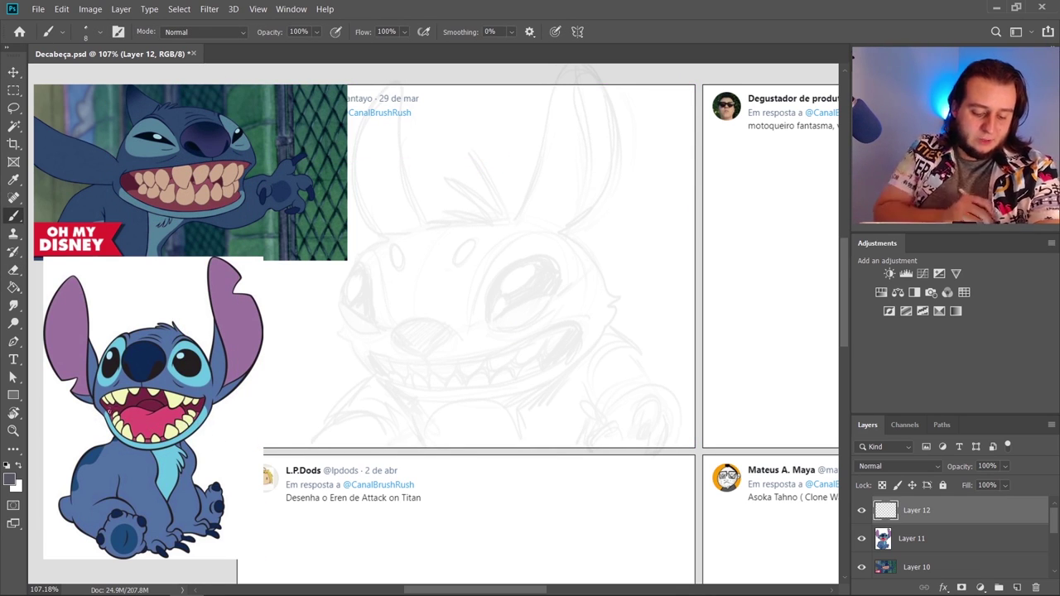
{"action": "left_click_drag", "start_coordinate": [105, 415], "coordinate": [202, 413]}
{"action": "key", "text": "ctrl+z"}
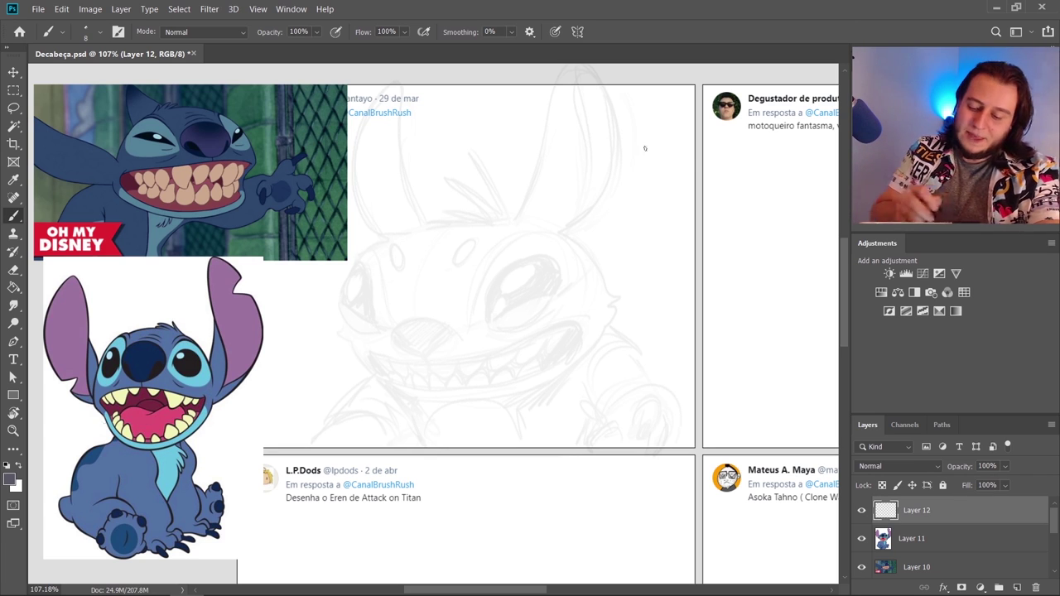
{"action": "mouse_move", "coordinate": [609, 186]}
{"action": "left_mouse_down"}
{"action": "mouse_move", "coordinate": [709, 165]}
{"action": "mouse_move", "coordinate": [669, 200]}
{"action": "mouse_move", "coordinate": [608, 184]}
{"action": "mouse_move", "coordinate": [693, 151]}
{"action": "mouse_move", "coordinate": [721, 191]}
{"action": "mouse_move", "coordinate": [633, 230]}
{"action": "mouse_move", "coordinate": [711, 281]}
{"action": "mouse_move", "coordinate": [643, 233]}
{"action": "mouse_move", "coordinate": [677, 294]}
{"action": "left_mouse_up"}
{"action": "key", "text": "ctrl+z"}
{"action": "key", "text": "ctrl+z"}
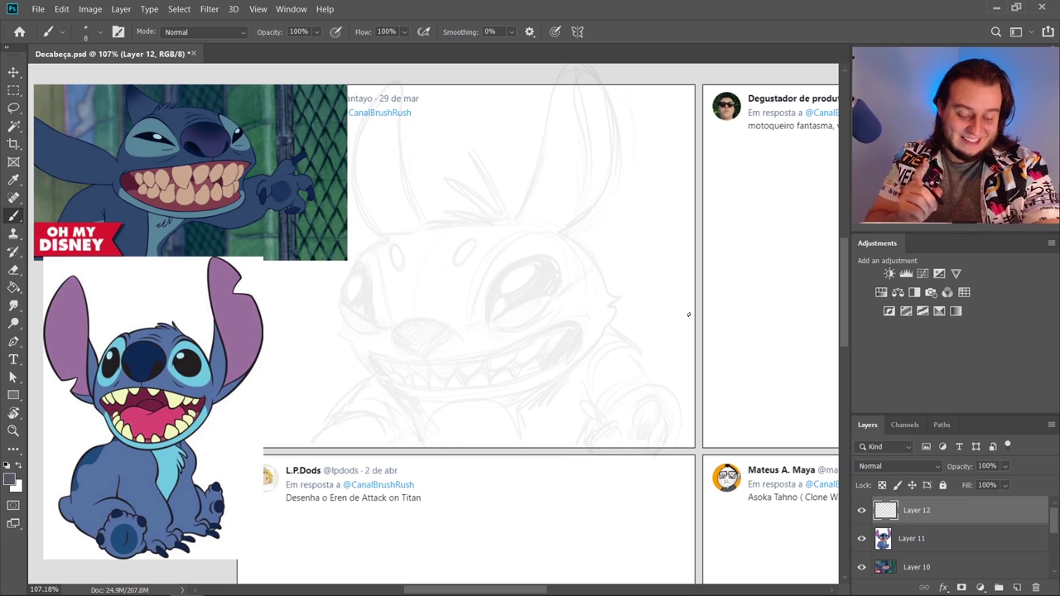
Draw a large rounded nose outline over the faded sketch's nose, extending higher up the face
{"action": "mouse_move", "coordinate": [398, 294]}
{"action": "left_mouse_down"}
{"action": "mouse_move", "coordinate": [461, 301]}
{"action": "mouse_move", "coordinate": [397, 323]}
{"action": "mouse_move", "coordinate": [417, 335]}
{"action": "mouse_move", "coordinate": [408, 293]}
{"action": "mouse_move", "coordinate": [431, 332]}
{"action": "mouse_move", "coordinate": [410, 344]}
{"action": "left_mouse_up"}
{"action": "key", "text": "e"}
{"action": "key", "text": "b"}
{"action": "mouse_move", "coordinate": [391, 306]}
{"action": "left_mouse_down"}
{"action": "mouse_move", "coordinate": [431, 331]}
{"action": "mouse_move", "coordinate": [405, 339]}
{"action": "mouse_move", "coordinate": [394, 319]}
{"action": "mouse_move", "coordinate": [447, 336]}
{"action": "mouse_move", "coordinate": [462, 294]}
{"action": "left_mouse_up"}
{"action": "left_click_drag", "start_coordinate": [464, 313], "coordinate": [426, 347]}
{"action": "left_click_drag", "start_coordinate": [406, 288], "coordinate": [463, 291]}
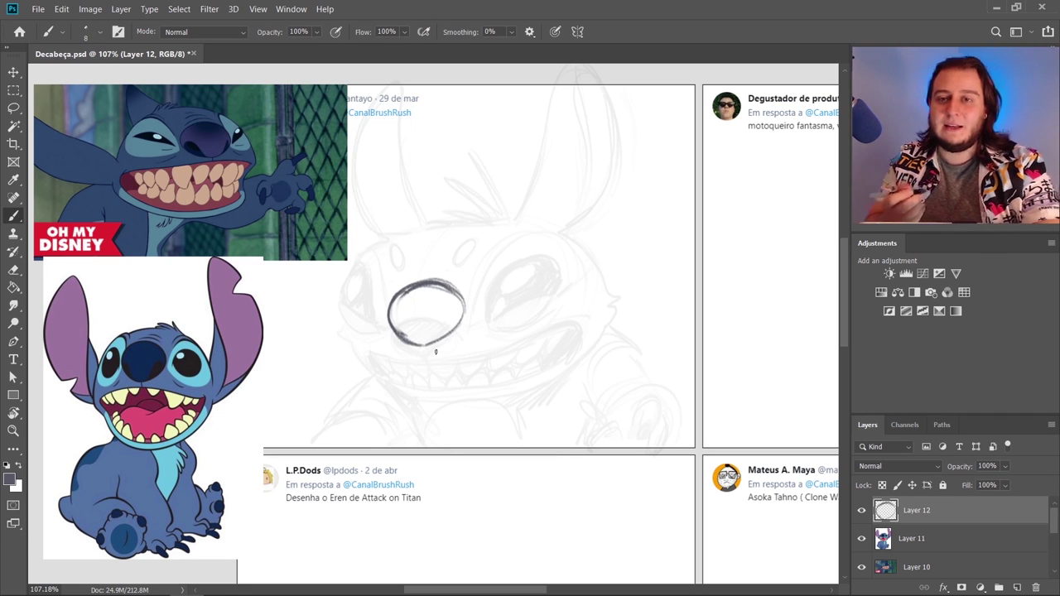
Thin the nose outline with a smaller eraser, sharpen its lower tip and fill in both dark nostrils
{"action": "key", "text": "e"}
{"action": "right_click", "coordinate": [539, 286]}
{"action": "left_click", "coordinate": [584, 222]}
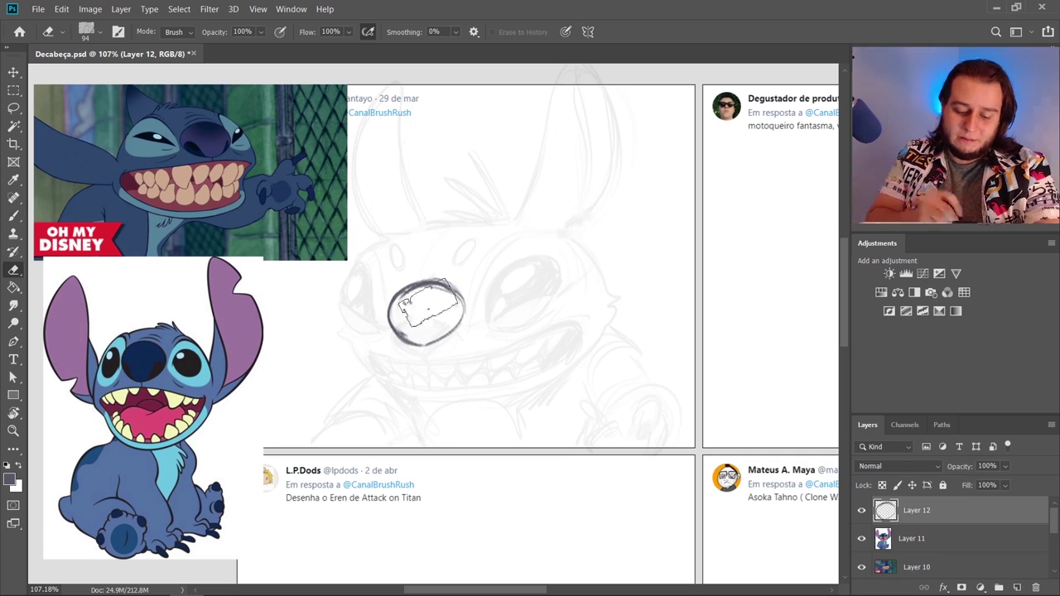
{"action": "mouse_move", "coordinate": [425, 305]}
{"action": "left_mouse_down"}
{"action": "mouse_move", "coordinate": [442, 314]}
{"action": "mouse_move", "coordinate": [395, 314]}
{"action": "mouse_move", "coordinate": [394, 337]}
{"action": "mouse_move", "coordinate": [418, 345]}
{"action": "mouse_move", "coordinate": [456, 318]}
{"action": "mouse_move", "coordinate": [457, 333]}
{"action": "mouse_move", "coordinate": [391, 336]}
{"action": "mouse_move", "coordinate": [418, 346]}
{"action": "left_mouse_up"}
{"action": "key", "text": "b"}
{"action": "left_click_drag", "start_coordinate": [419, 346], "coordinate": [452, 323]}
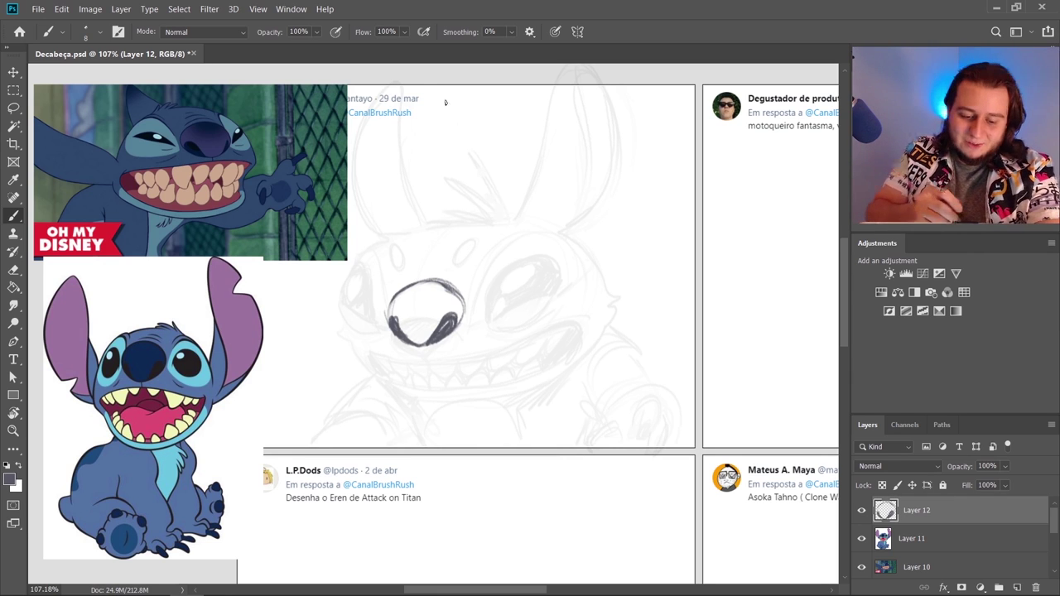
Set the brush flow to 71%
{"action": "left_click", "coordinate": [404, 32]}
{"action": "left_click_drag", "start_coordinate": [423, 51], "coordinate": [401, 51]}
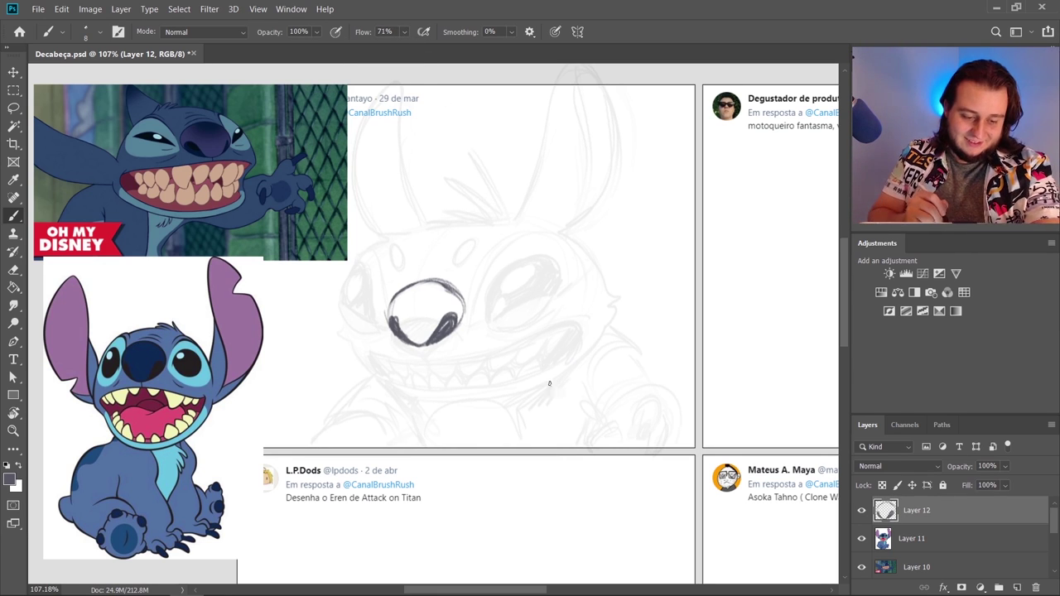
Draw the wide dome of Stitch's head over the faded sketch, from the far cheek across the crown to the near temple
{"action": "mouse_move", "coordinate": [341, 334]}
{"action": "left_mouse_down"}
{"action": "mouse_move", "coordinate": [350, 273]}
{"action": "mouse_move", "coordinate": [365, 252]}
{"action": "mouse_move", "coordinate": [470, 217]}
{"action": "left_mouse_up"}
{"action": "mouse_move", "coordinate": [407, 232]}
{"action": "left_mouse_down"}
{"action": "mouse_move", "coordinate": [586, 243]}
{"action": "mouse_move", "coordinate": [610, 286]}
{"action": "left_mouse_up"}
{"action": "key", "text": "e"}
{"action": "key", "text": "b"}
{"action": "mouse_move", "coordinate": [580, 232]}
{"action": "left_mouse_down"}
{"action": "mouse_move", "coordinate": [618, 297]}
{"action": "mouse_move", "coordinate": [604, 277]}
{"action": "mouse_move", "coordinate": [617, 323]}
{"action": "left_mouse_up"}
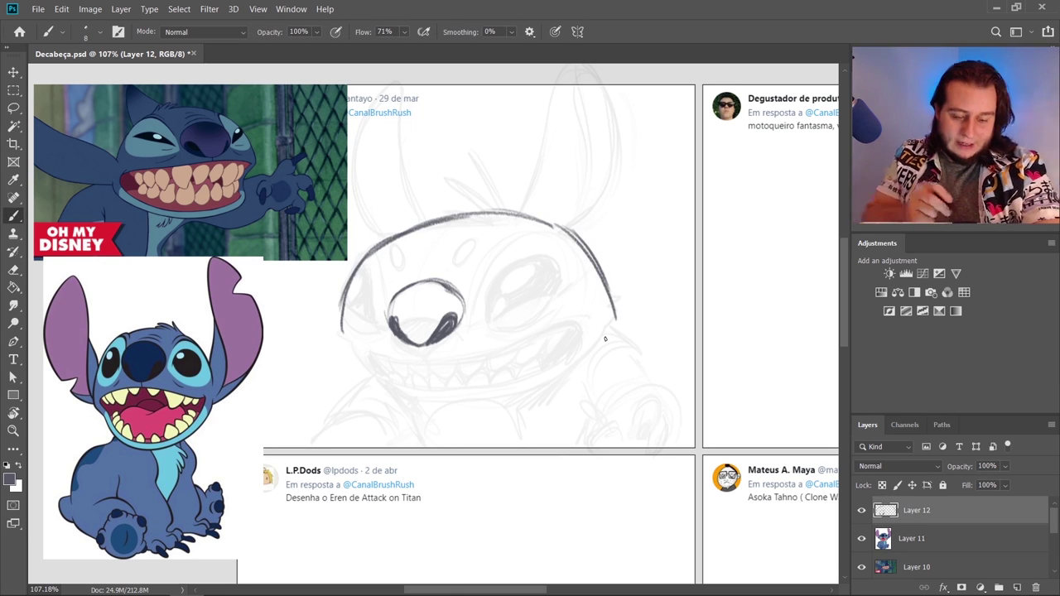
Add a small pointed hair tuft on top of the head and two short wrinkle lines above the nose
{"action": "mouse_move", "coordinate": [522, 211]}
{"action": "left_mouse_down"}
{"action": "mouse_move", "coordinate": [490, 184]}
{"action": "mouse_move", "coordinate": [503, 207]}
{"action": "left_mouse_up"}
{"action": "mouse_move", "coordinate": [504, 207]}
{"action": "left_mouse_down"}
{"action": "mouse_move", "coordinate": [466, 202]}
{"action": "mouse_move", "coordinate": [492, 210]}
{"action": "mouse_move", "coordinate": [456, 217]}
{"action": "mouse_move", "coordinate": [486, 221]}
{"action": "mouse_move", "coordinate": [502, 204]}
{"action": "left_mouse_up"}
{"action": "key", "text": "e"}
{"action": "key", "text": "b"}
{"action": "left_click_drag", "start_coordinate": [505, 199], "coordinate": [494, 186]}
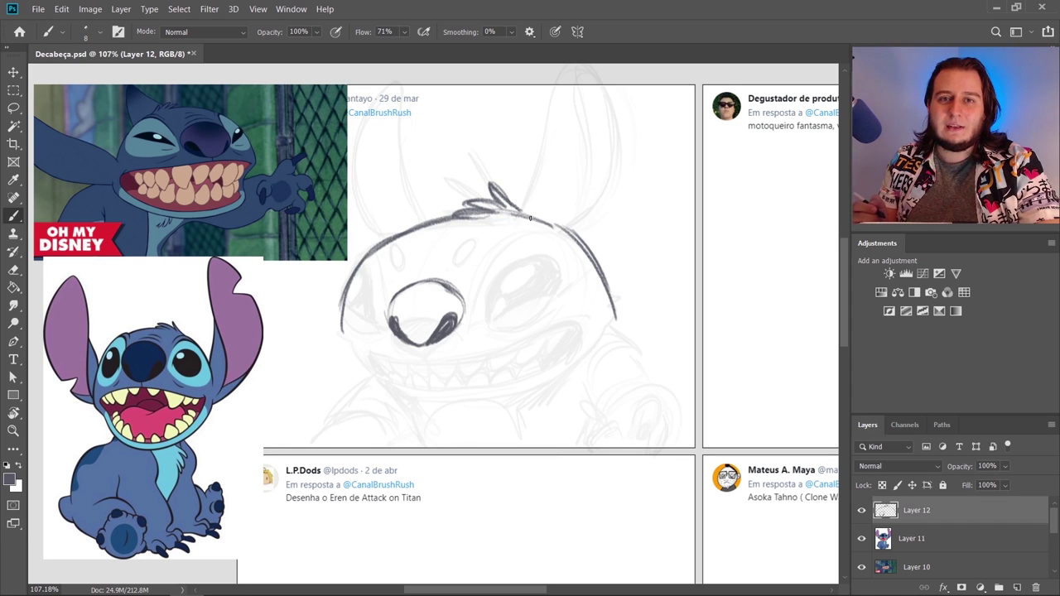
{"action": "mouse_move", "coordinate": [441, 272]}
{"action": "left_mouse_down"}
{"action": "mouse_move", "coordinate": [414, 274]}
{"action": "mouse_move", "coordinate": [416, 264]}
{"action": "left_mouse_up"}
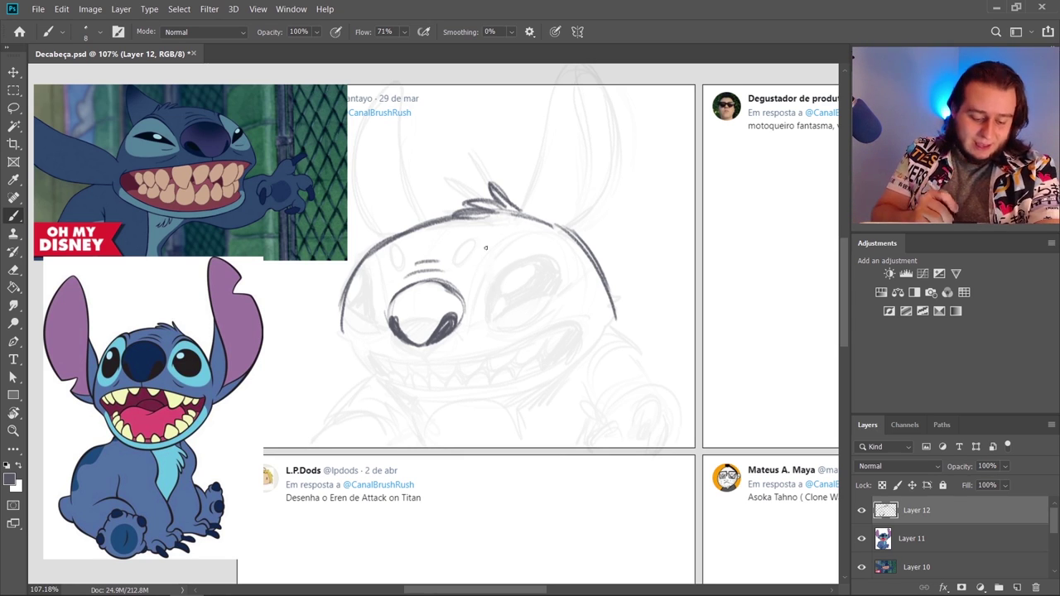
Outline the large rounded patches around both eyes and draw narrow slanted eyes inside them
{"action": "mouse_move", "coordinate": [480, 314]}
{"action": "left_mouse_down"}
{"action": "mouse_move", "coordinate": [495, 255]}
{"action": "mouse_move", "coordinate": [557, 241]}
{"action": "mouse_move", "coordinate": [581, 286]}
{"action": "mouse_move", "coordinate": [567, 316]}
{"action": "mouse_move", "coordinate": [480, 325]}
{"action": "left_mouse_up"}
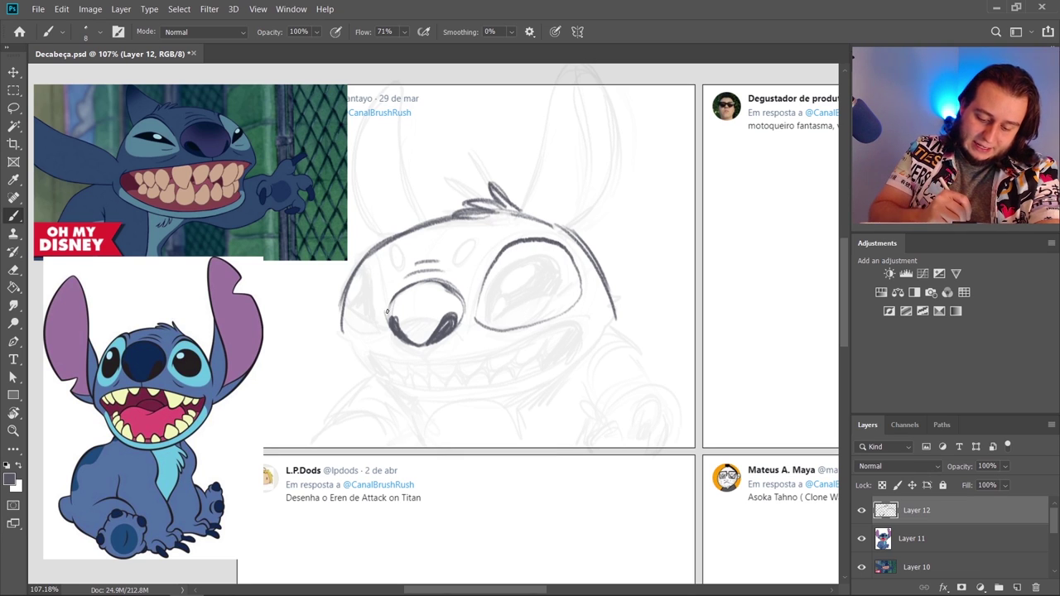
{"action": "left_click_drag", "start_coordinate": [385, 324], "coordinate": [367, 257]}
{"action": "mouse_move", "coordinate": [368, 258]}
{"action": "left_mouse_down"}
{"action": "mouse_move", "coordinate": [384, 303]}
{"action": "mouse_move", "coordinate": [356, 330]}
{"action": "mouse_move", "coordinate": [383, 325]}
{"action": "left_mouse_up"}
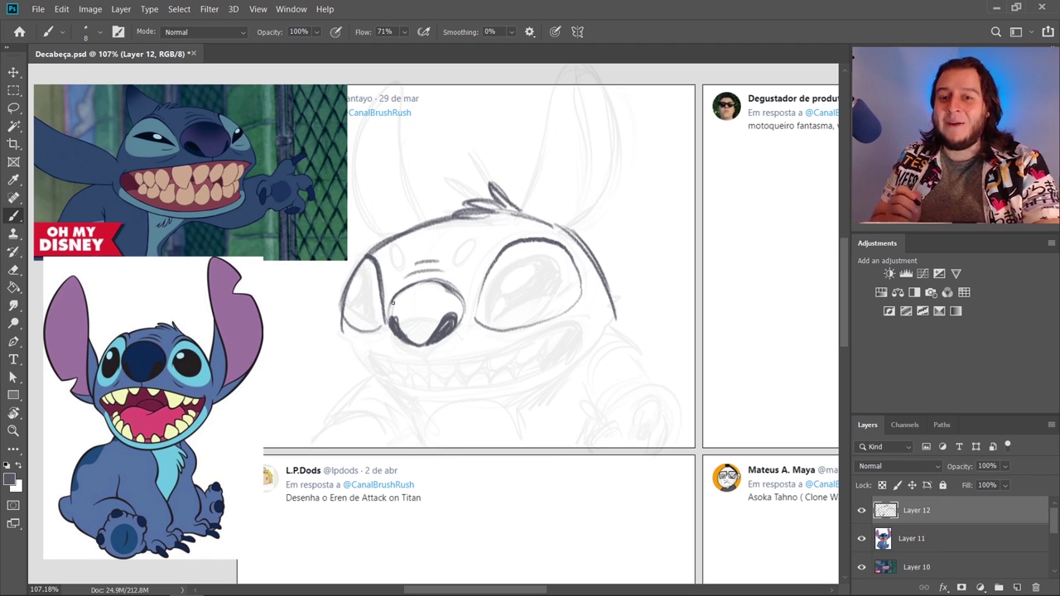
{"action": "mouse_move", "coordinate": [489, 318]}
{"action": "left_mouse_down"}
{"action": "mouse_move", "coordinate": [502, 295]}
{"action": "mouse_move", "coordinate": [562, 267]}
{"action": "mouse_move", "coordinate": [487, 319]}
{"action": "left_mouse_up"}
{"action": "left_click_drag", "start_coordinate": [537, 285], "coordinate": [561, 273]}
{"action": "mouse_move", "coordinate": [361, 280]}
{"action": "left_mouse_down"}
{"action": "mouse_move", "coordinate": [374, 315]}
{"action": "mouse_move", "coordinate": [374, 305]}
{"action": "left_mouse_up"}
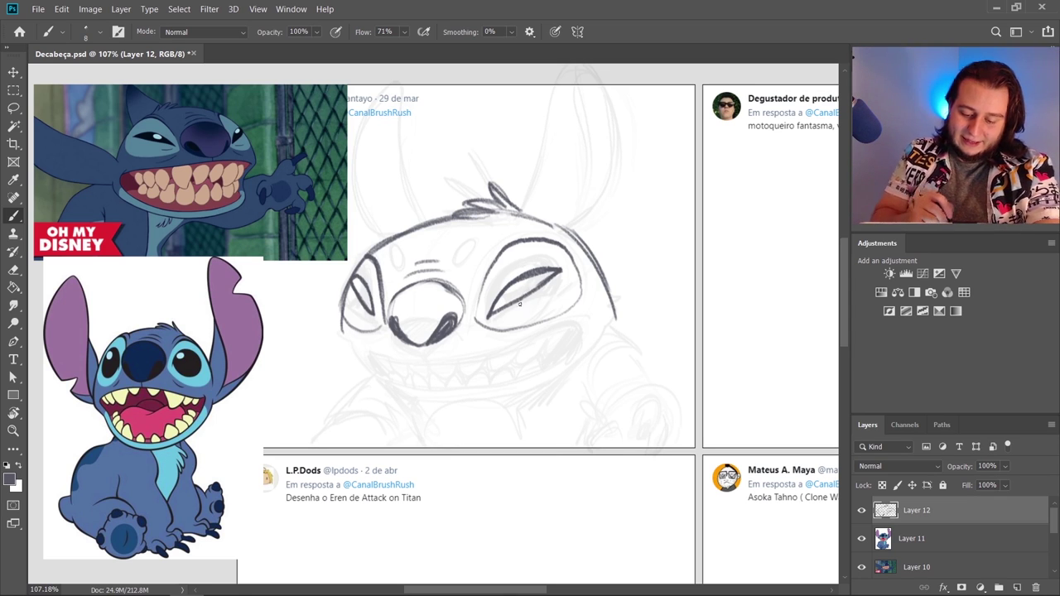
Add short wrinkle lines beneath both eyes and darken the upper part of each narrowed eye
{"action": "mouse_move", "coordinate": [502, 318]}
{"action": "left_mouse_down"}
{"action": "mouse_move", "coordinate": [554, 293]}
{"action": "mouse_move", "coordinate": [531, 316]}
{"action": "mouse_move", "coordinate": [556, 297]}
{"action": "left_mouse_up"}
{"action": "key", "text": "ctrl+z"}
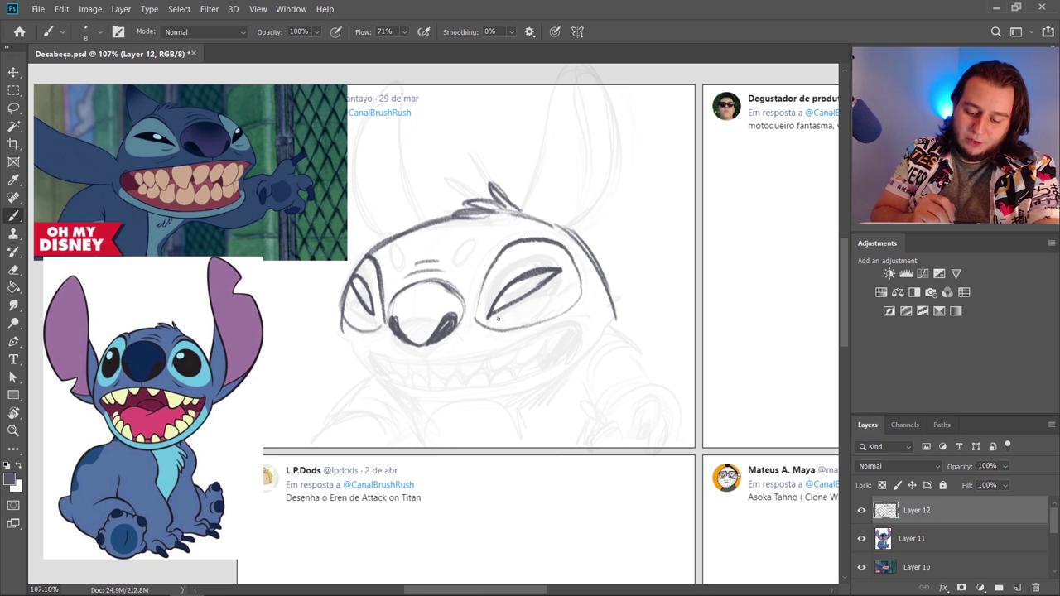
{"action": "mouse_move", "coordinate": [499, 320]}
{"action": "left_mouse_down"}
{"action": "mouse_move", "coordinate": [559, 275]}
{"action": "mouse_move", "coordinate": [498, 312]}
{"action": "left_mouse_up"}
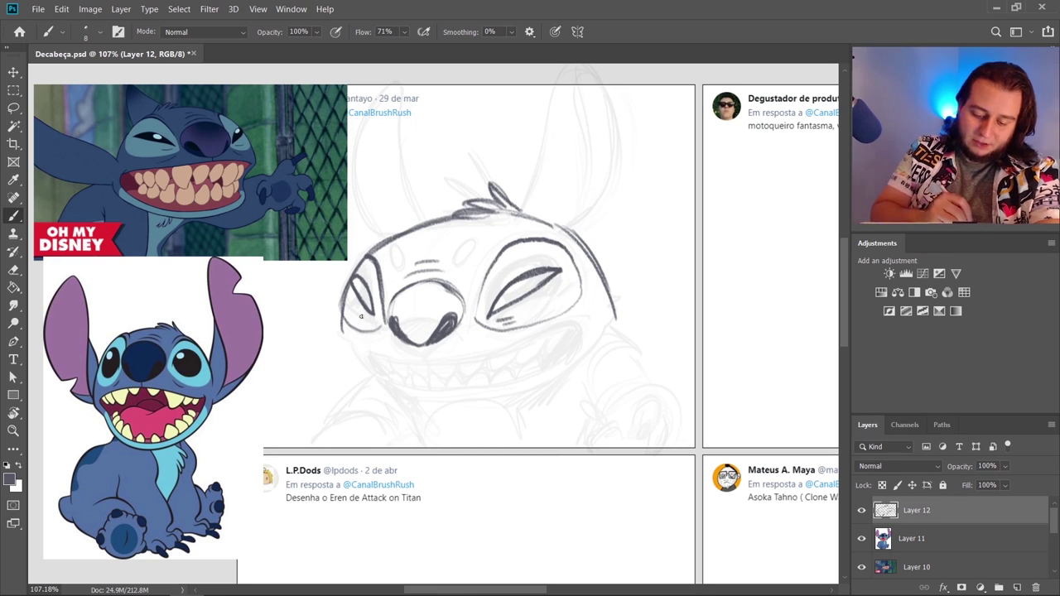
{"action": "left_click_drag", "start_coordinate": [355, 282], "coordinate": [369, 309]}
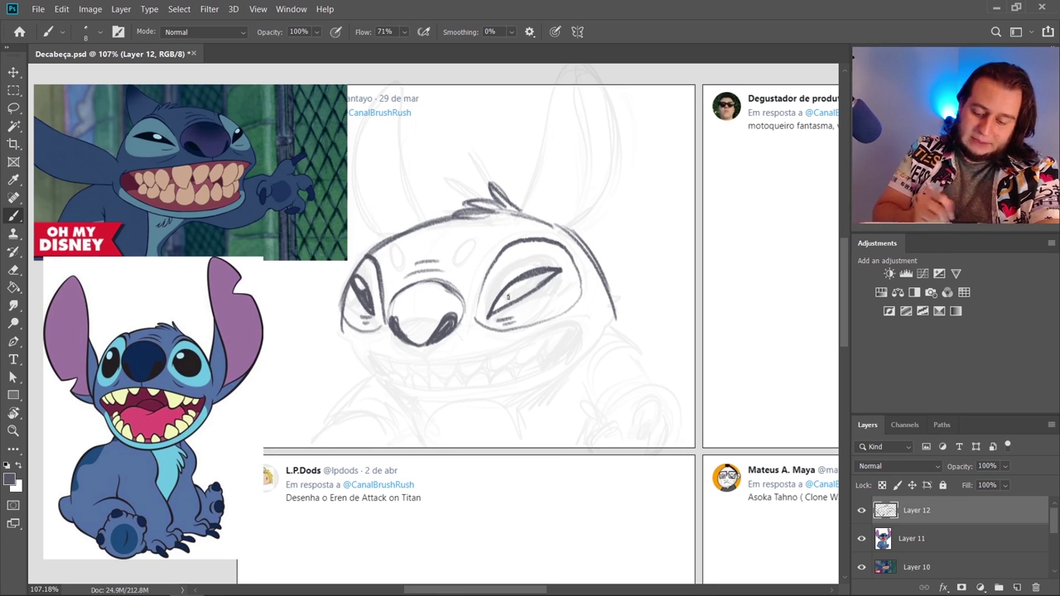
{"action": "mouse_move", "coordinate": [515, 285]}
{"action": "left_mouse_down"}
{"action": "mouse_move", "coordinate": [497, 315]}
{"action": "mouse_move", "coordinate": [553, 274]}
{"action": "left_mouse_up"}
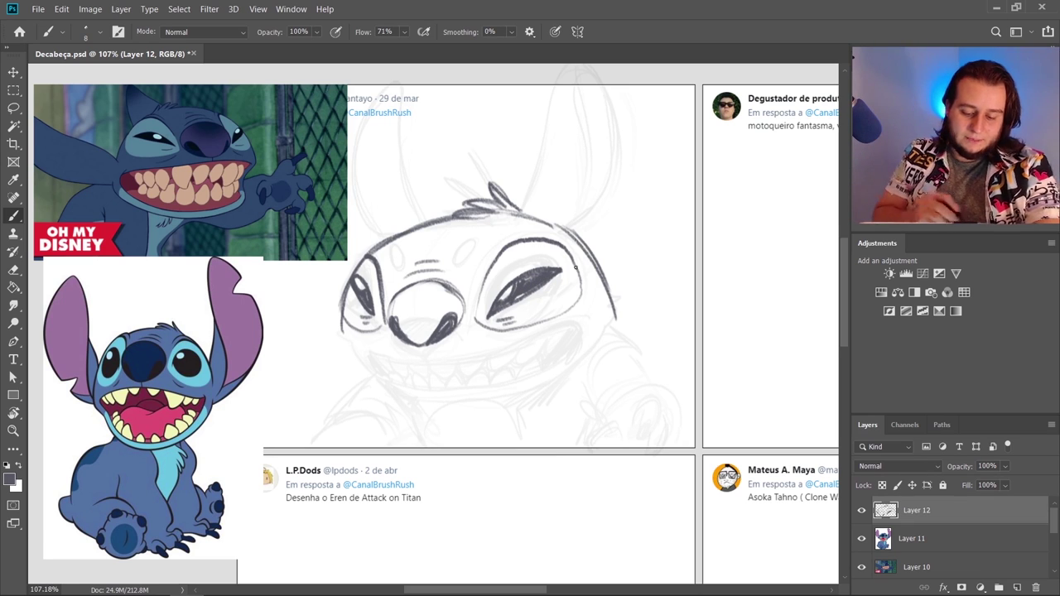
Draw the far cheek contour from beside the small eye, bulging outward and curving in towards the mouth corner
{"action": "left_click_drag", "start_coordinate": [340, 323], "coordinate": [351, 357]}
{"action": "key", "text": "e"}
{"action": "key", "text": "b"}
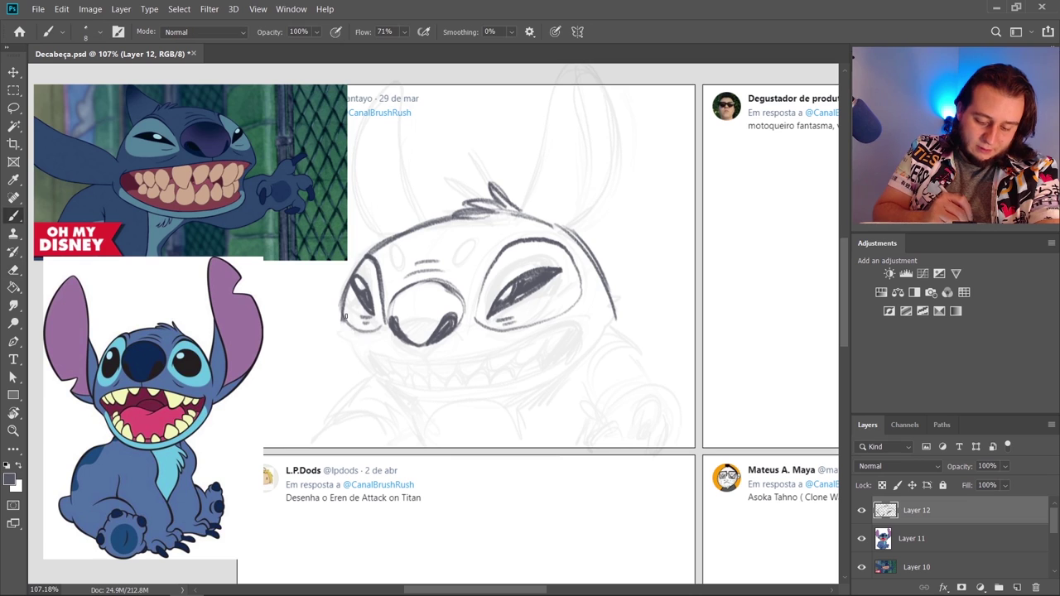
{"action": "mouse_move", "coordinate": [346, 317]}
{"action": "left_mouse_down"}
{"action": "mouse_move", "coordinate": [338, 339]}
{"action": "mouse_move", "coordinate": [371, 377]}
{"action": "left_mouse_up"}
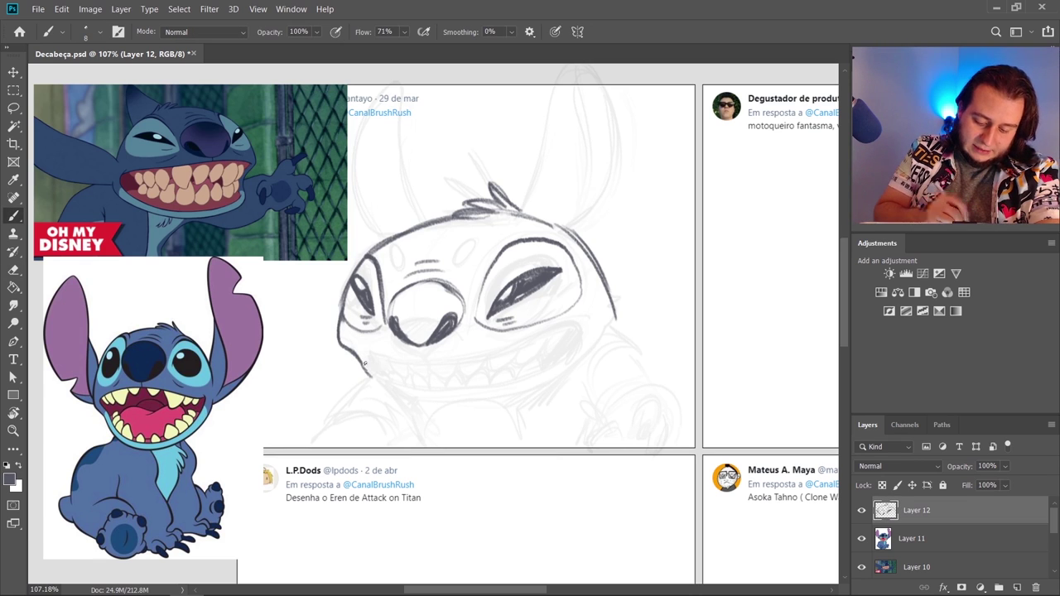
{"action": "key", "text": "e"}
{"action": "key", "text": "b"}
{"action": "key", "text": "e"}
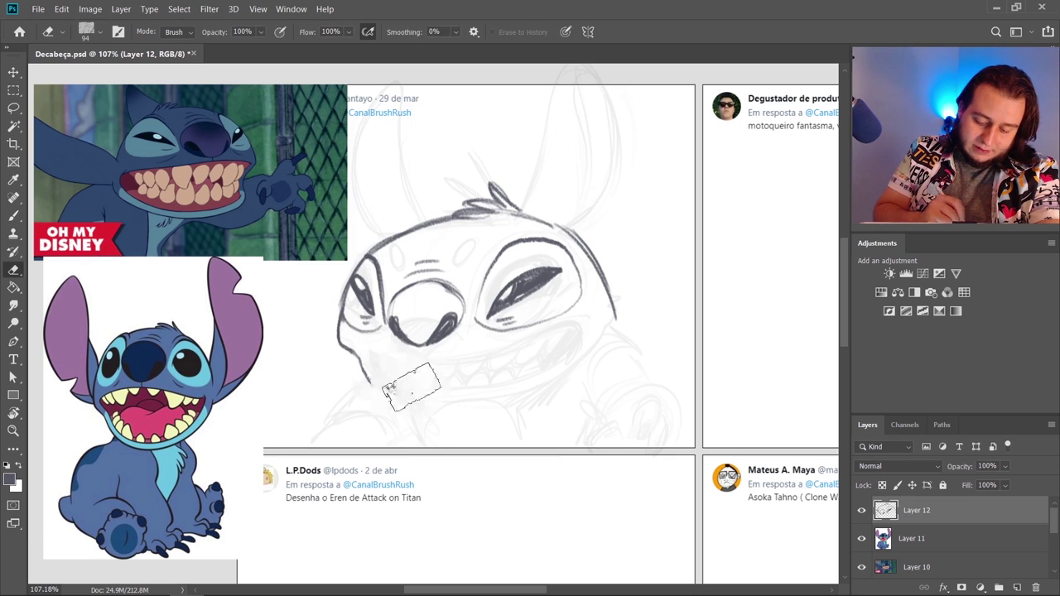
{"action": "key", "text": "b"}
{"action": "left_click_drag", "start_coordinate": [370, 375], "coordinate": [381, 394]}
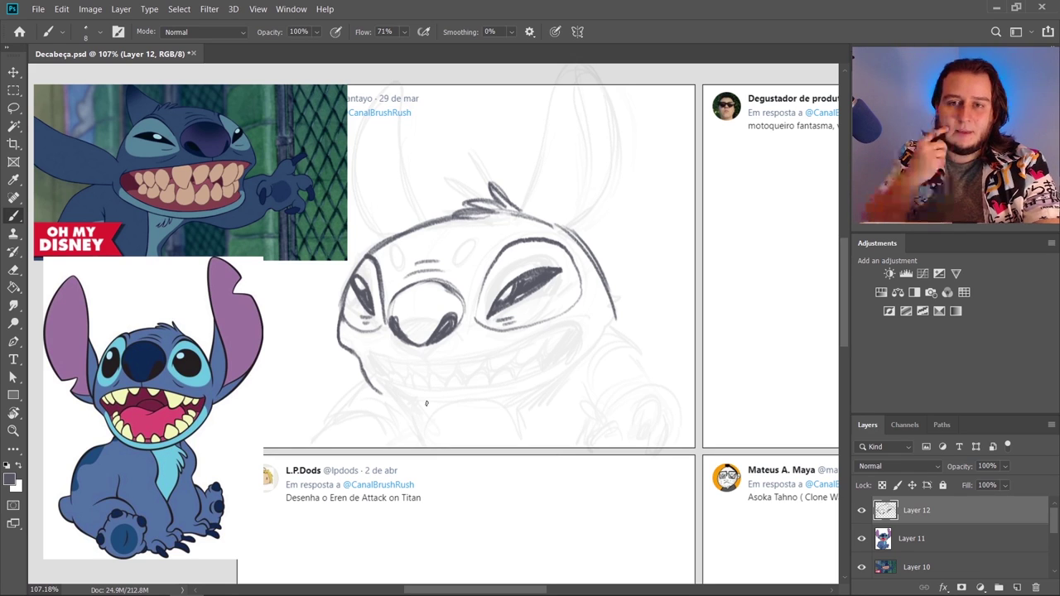
Study the seated reference's jaw with a temporary stroke, and draw a wide chin curve from the far cheek to the near cheek
{"action": "mouse_move", "coordinate": [80, 402]}
{"action": "left_mouse_down"}
{"action": "mouse_move", "coordinate": [107, 444]}
{"action": "mouse_move", "coordinate": [121, 441]}
{"action": "left_mouse_up"}
{"action": "key", "text": "ctrl+z"}
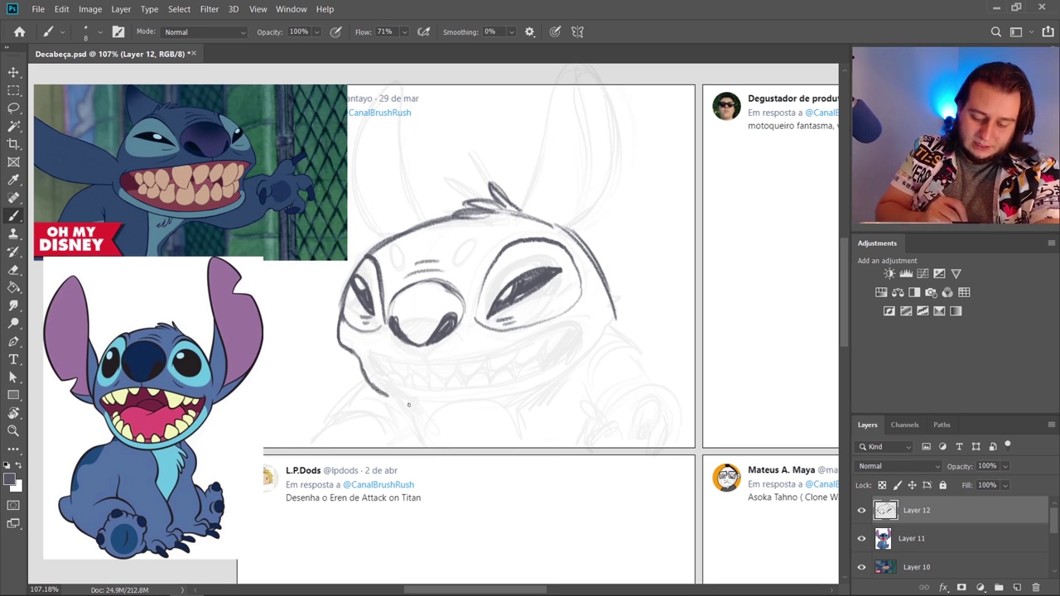
{"action": "left_click_drag", "start_coordinate": [386, 395], "coordinate": [513, 399]}
{"action": "left_click_drag", "start_coordinate": [435, 407], "coordinate": [567, 383]}
{"action": "key", "text": "ctrl+z"}
{"action": "mouse_move", "coordinate": [469, 404]}
{"action": "left_mouse_down"}
{"action": "mouse_move", "coordinate": [544, 379]}
{"action": "mouse_move", "coordinate": [496, 399]}
{"action": "mouse_move", "coordinate": [586, 343]}
{"action": "left_mouse_up"}
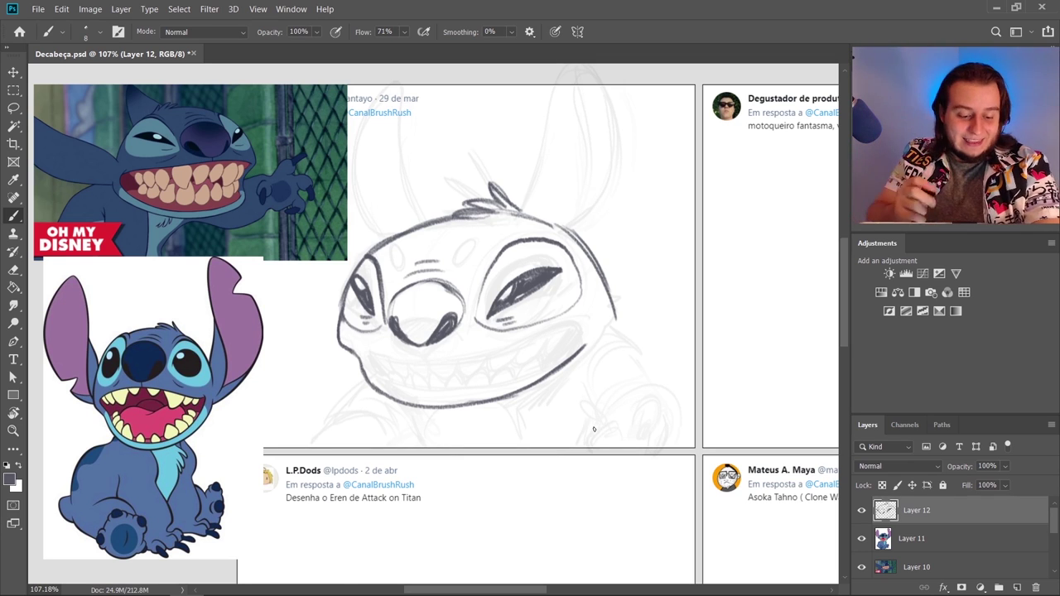
Draw the near ear as a tall, wide shape with a folded inner edge, joined to the side of the head
{"action": "mouse_move", "coordinate": [605, 207]}
{"action": "left_mouse_down"}
{"action": "mouse_move", "coordinate": [604, 261]}
{"action": "mouse_move", "coordinate": [606, 122]}
{"action": "left_mouse_up"}
{"action": "left_click_drag", "start_coordinate": [617, 166], "coordinate": [625, 319]}
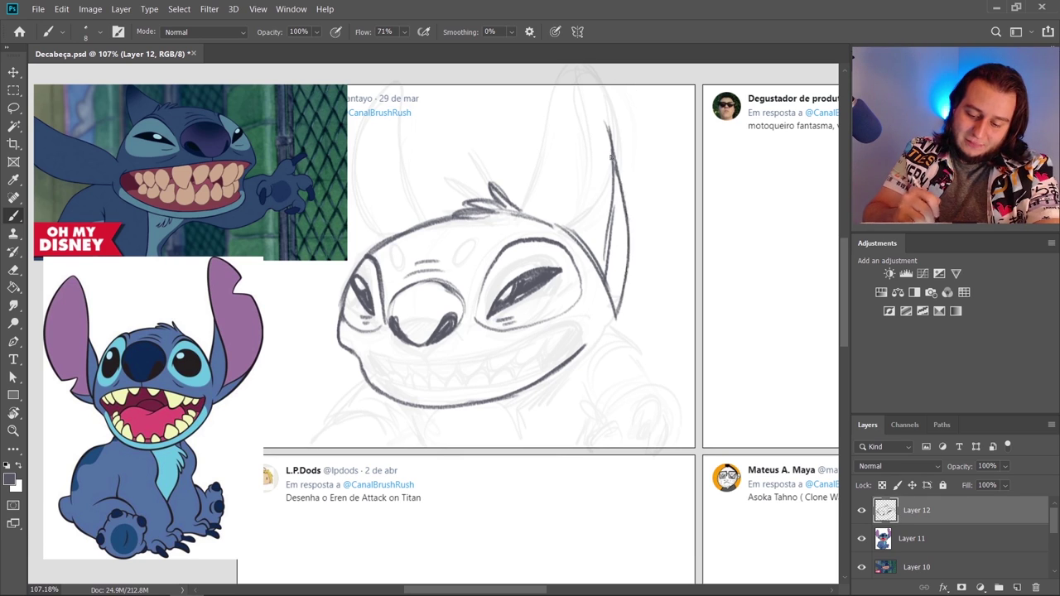
{"action": "left_click_drag", "start_coordinate": [604, 196], "coordinate": [673, 195]}
{"action": "left_click_drag", "start_coordinate": [643, 97], "coordinate": [680, 280]}
{"action": "left_click_drag", "start_coordinate": [669, 148], "coordinate": [626, 319]}
{"action": "left_click_drag", "start_coordinate": [672, 265], "coordinate": [598, 333]}
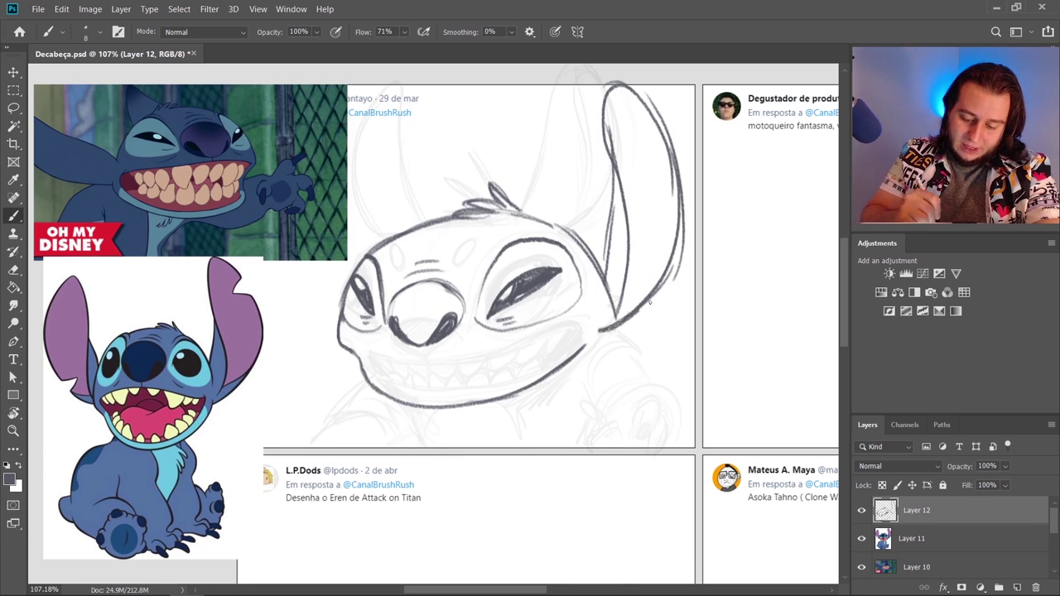
{"action": "left_click_drag", "start_coordinate": [651, 302], "coordinate": [599, 338]}
{"action": "left_click_drag", "start_coordinate": [611, 89], "coordinate": [630, 229]}
{"action": "left_click_drag", "start_coordinate": [608, 174], "coordinate": [613, 258]}
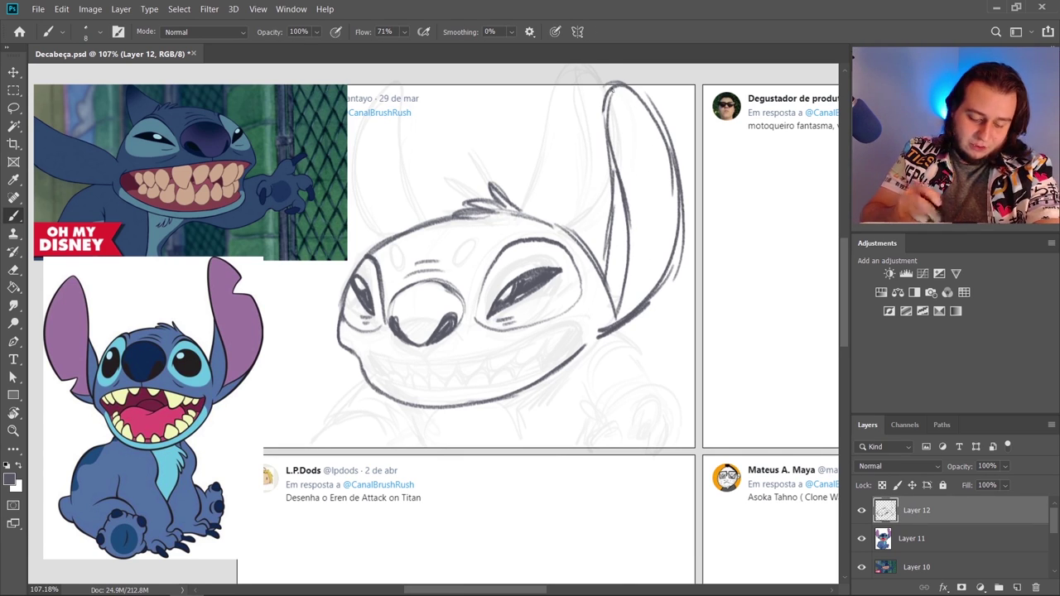
Erase part of the near ear's outer edge and cut an angular notch near its tip
{"action": "key", "text": "e"}
{"action": "mouse_move", "coordinate": [663, 125]}
{"action": "left_mouse_down"}
{"action": "mouse_move", "coordinate": [678, 156]}
{"action": "mouse_move", "coordinate": [640, 153]}
{"action": "mouse_move", "coordinate": [680, 162]}
{"action": "left_mouse_up"}
{"action": "key", "text": "b"}
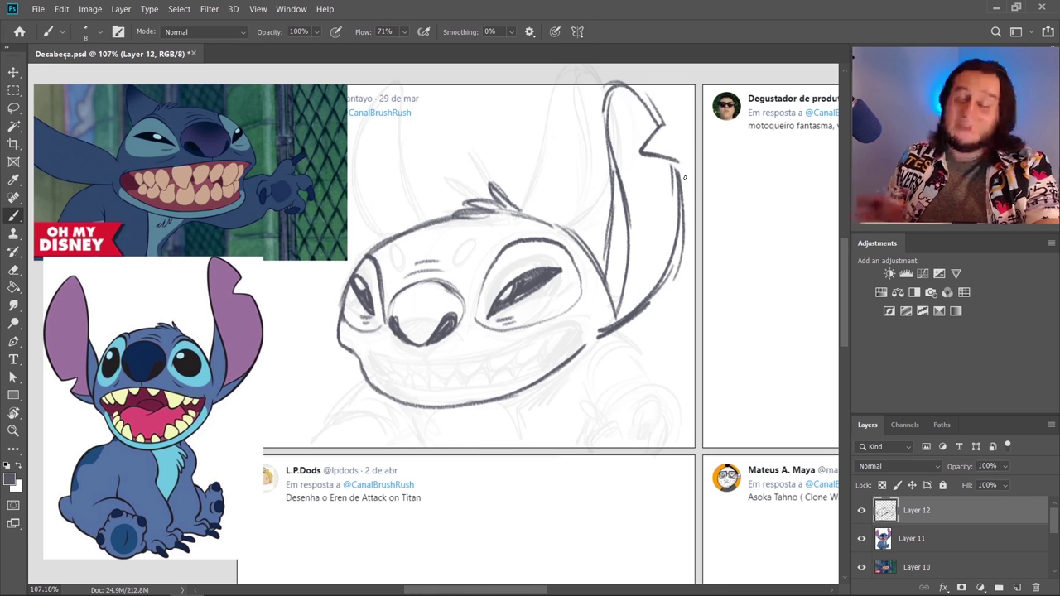
Draw the far ear with a rounded tip, an outer curve and an angular notch near its base, cleaning up stray lines
{"action": "left_click_drag", "start_coordinate": [385, 240], "coordinate": [351, 137]}
{"action": "left_click_drag", "start_coordinate": [318, 260], "coordinate": [353, 302]}
{"action": "left_click_drag", "start_coordinate": [388, 128], "coordinate": [343, 301]}
{"action": "key", "text": "e"}
{"action": "key", "text": "b"}
{"action": "mouse_move", "coordinate": [320, 263]}
{"action": "left_mouse_down"}
{"action": "mouse_move", "coordinate": [335, 287]}
{"action": "mouse_move", "coordinate": [323, 280]}
{"action": "left_mouse_up"}
{"action": "left_click_drag", "start_coordinate": [324, 279], "coordinate": [340, 300]}
{"action": "mouse_move", "coordinate": [345, 257]}
{"action": "left_mouse_down"}
{"action": "mouse_move", "coordinate": [349, 296]}
{"action": "mouse_move", "coordinate": [342, 303]}
{"action": "mouse_move", "coordinate": [325, 280]}
{"action": "left_mouse_up"}
{"action": "key", "text": "e"}
{"action": "left_click", "coordinate": [325, 299]}
{"action": "key", "text": "b"}
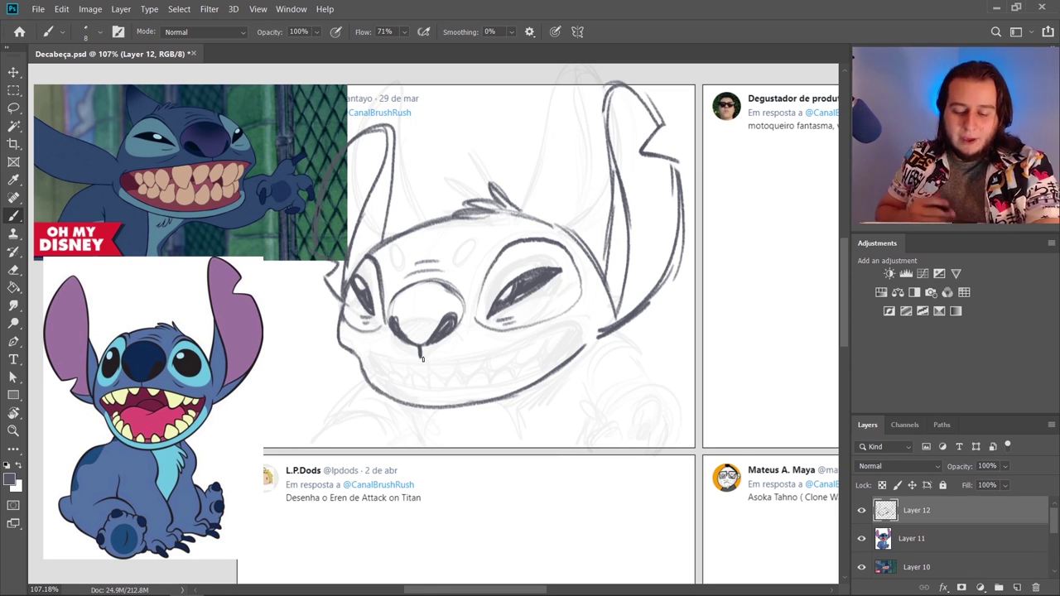
Outline the wide grinning mouth below the nose and draw the row of rounded upper teeth
{"action": "mouse_move", "coordinate": [366, 346]}
{"action": "left_mouse_down"}
{"action": "mouse_move", "coordinate": [427, 361]}
{"action": "mouse_move", "coordinate": [404, 353]}
{"action": "mouse_move", "coordinate": [568, 328]}
{"action": "mouse_move", "coordinate": [573, 339]}
{"action": "mouse_move", "coordinate": [410, 398]}
{"action": "mouse_move", "coordinate": [372, 352]}
{"action": "mouse_move", "coordinate": [390, 384]}
{"action": "mouse_move", "coordinate": [447, 399]}
{"action": "left_mouse_up"}
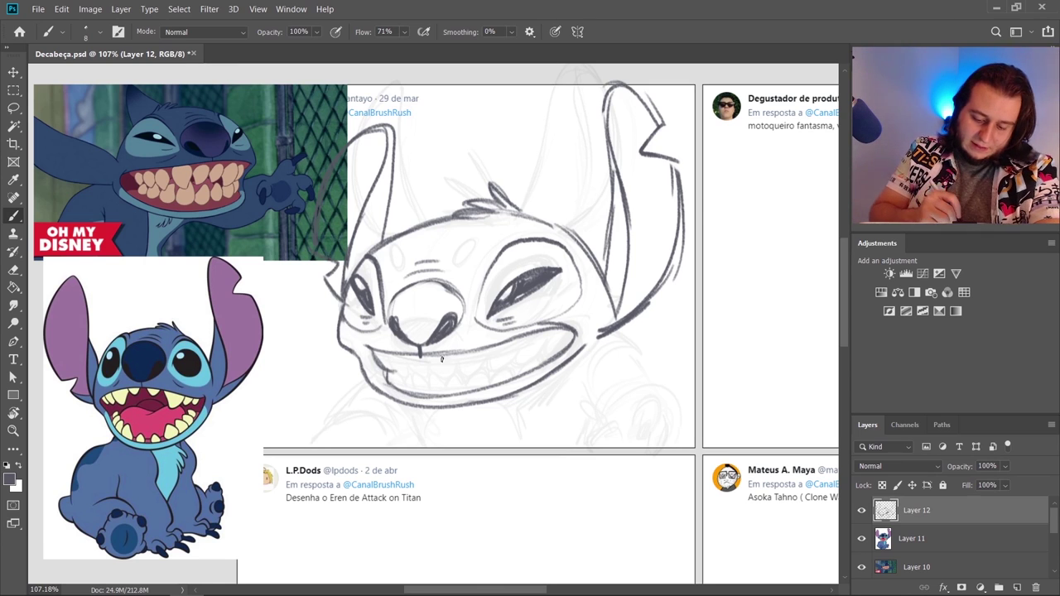
{"action": "mouse_move", "coordinate": [404, 352]}
{"action": "left_mouse_down"}
{"action": "mouse_move", "coordinate": [420, 377]}
{"action": "mouse_move", "coordinate": [431, 356]}
{"action": "mouse_move", "coordinate": [447, 359]}
{"action": "mouse_move", "coordinate": [429, 371]}
{"action": "mouse_move", "coordinate": [469, 355]}
{"action": "left_mouse_up"}
{"action": "key", "text": "e"}
{"action": "key", "text": "b"}
{"action": "mouse_move", "coordinate": [471, 358]}
{"action": "left_mouse_down"}
{"action": "mouse_move", "coordinate": [486, 378]}
{"action": "mouse_move", "coordinate": [502, 348]}
{"action": "left_mouse_up"}
{"action": "mouse_move", "coordinate": [386, 358]}
{"action": "left_mouse_down"}
{"action": "mouse_move", "coordinate": [398, 376]}
{"action": "mouse_move", "coordinate": [406, 361]}
{"action": "left_mouse_up"}
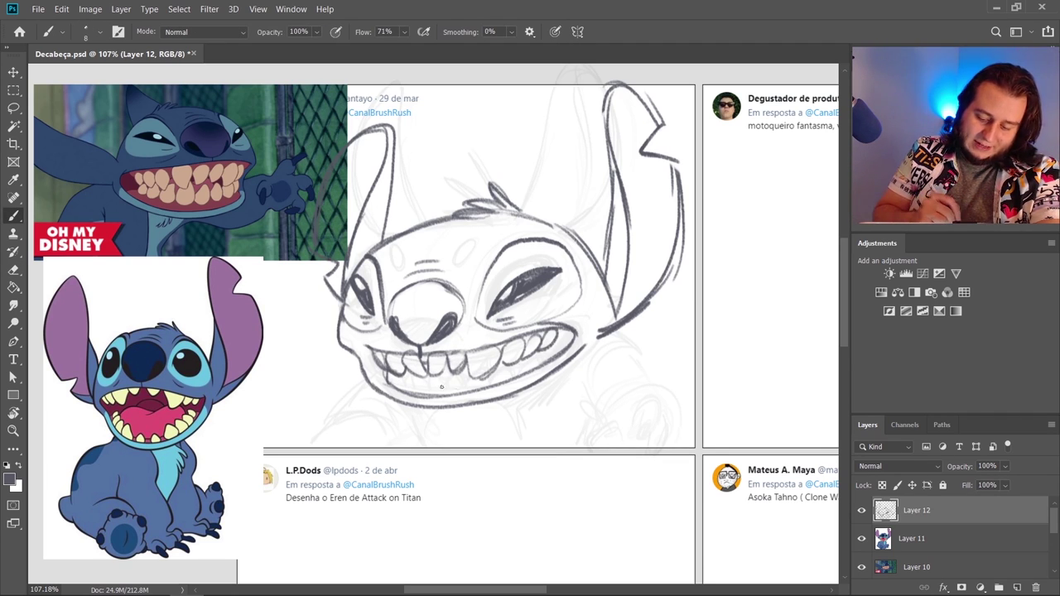
Draw the row of rounded lower teeth along the grin, undoing the first strokes, and darken the near mouth corner
{"action": "mouse_move", "coordinate": [447, 369]}
{"action": "left_mouse_down"}
{"action": "mouse_move", "coordinate": [436, 392]}
{"action": "mouse_move", "coordinate": [408, 377]}
{"action": "left_mouse_up"}
{"action": "key", "text": "ctrl+z"}
{"action": "key", "text": "ctrl+z"}
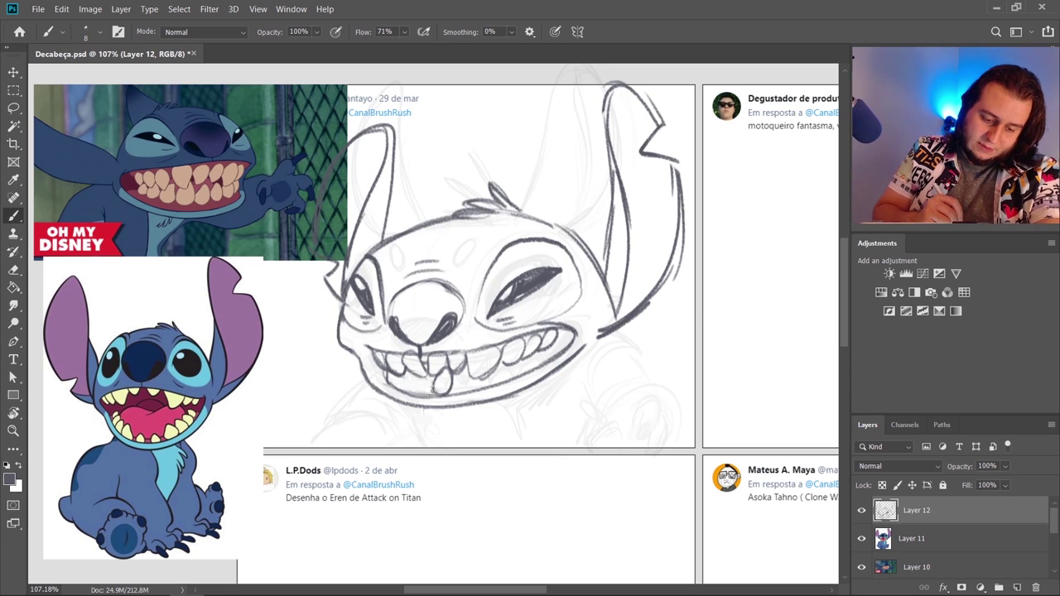
{"action": "left_click_drag", "start_coordinate": [437, 373], "coordinate": [428, 389]}
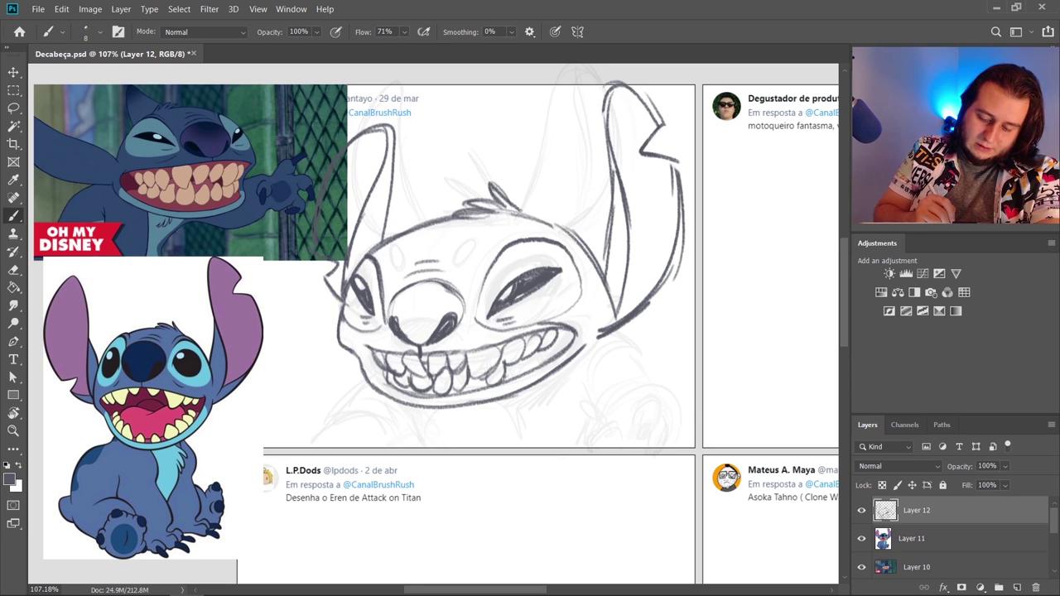
Sketch both shoulders, the arm contours and the curved belly line beneath the head
{"action": "left_click_drag", "start_coordinate": [618, 328], "coordinate": [697, 406]}
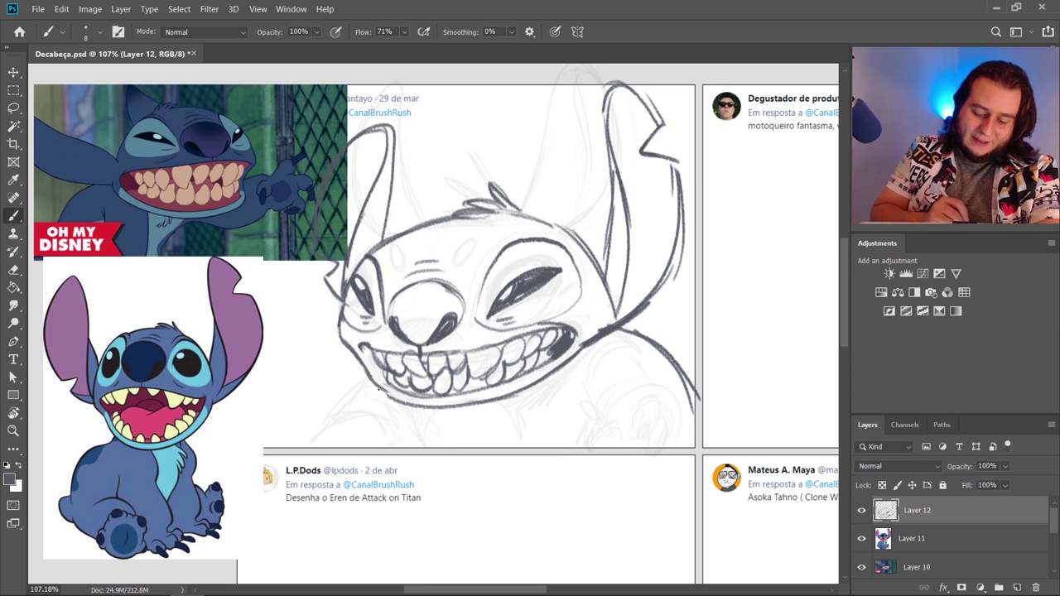
{"action": "left_click_drag", "start_coordinate": [379, 387], "coordinate": [277, 443]}
{"action": "left_click_drag", "start_coordinate": [586, 360], "coordinate": [568, 379]}
{"action": "mouse_move", "coordinate": [562, 379]}
{"action": "left_mouse_down"}
{"action": "mouse_move", "coordinate": [573, 415]}
{"action": "mouse_move", "coordinate": [595, 398]}
{"action": "mouse_move", "coordinate": [644, 439]}
{"action": "left_mouse_up"}
{"action": "left_click_drag", "start_coordinate": [629, 358], "coordinate": [642, 421]}
{"action": "mouse_move", "coordinate": [406, 424]}
{"action": "left_mouse_down"}
{"action": "mouse_move", "coordinate": [484, 434]}
{"action": "mouse_move", "coordinate": [516, 454]}
{"action": "left_mouse_up"}
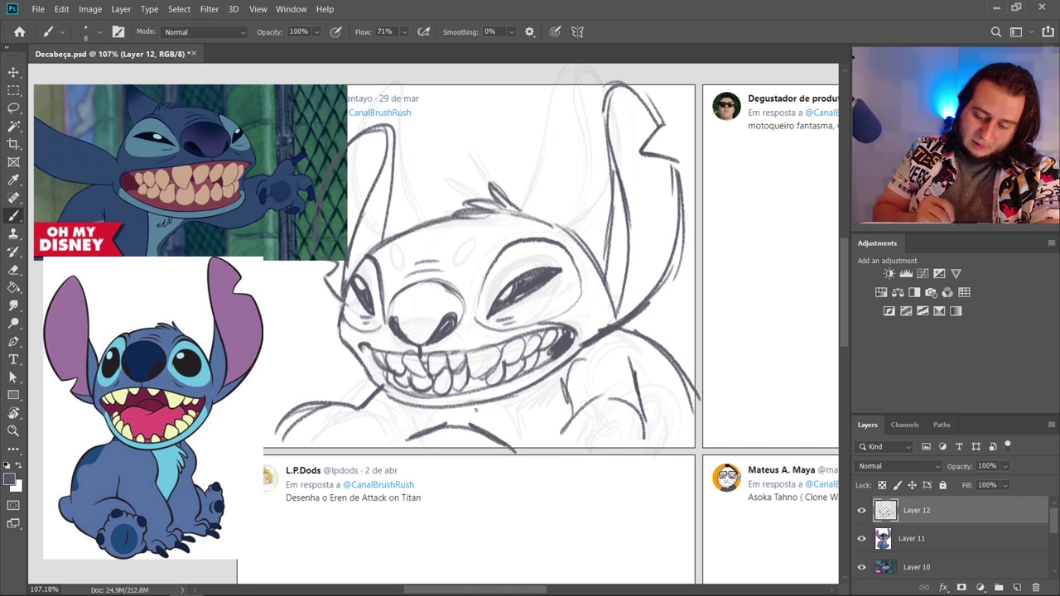
Add jagged fur strokes on the chest and hatch a dark marking along the near side of the back
{"action": "left_click_drag", "start_coordinate": [474, 408], "coordinate": [525, 457]}
{"action": "left_click_drag", "start_coordinate": [501, 396], "coordinate": [535, 433]}
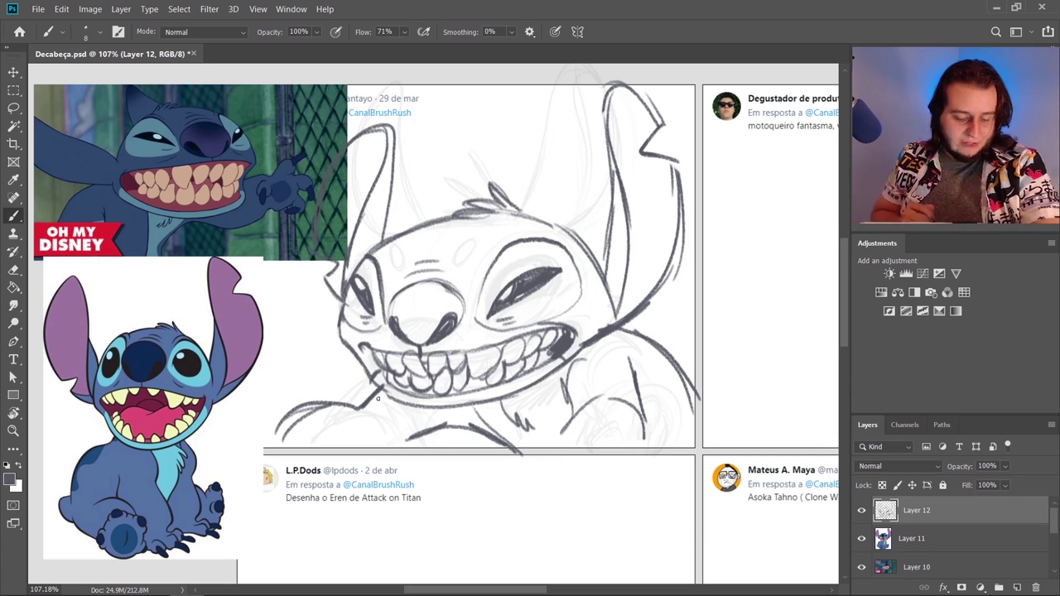
{"action": "left_click_drag", "start_coordinate": [650, 350], "coordinate": [695, 421]}
{"action": "mouse_move", "coordinate": [652, 343]}
{"action": "left_mouse_down"}
{"action": "mouse_move", "coordinate": [663, 388]}
{"action": "mouse_move", "coordinate": [694, 409]}
{"action": "left_mouse_up"}
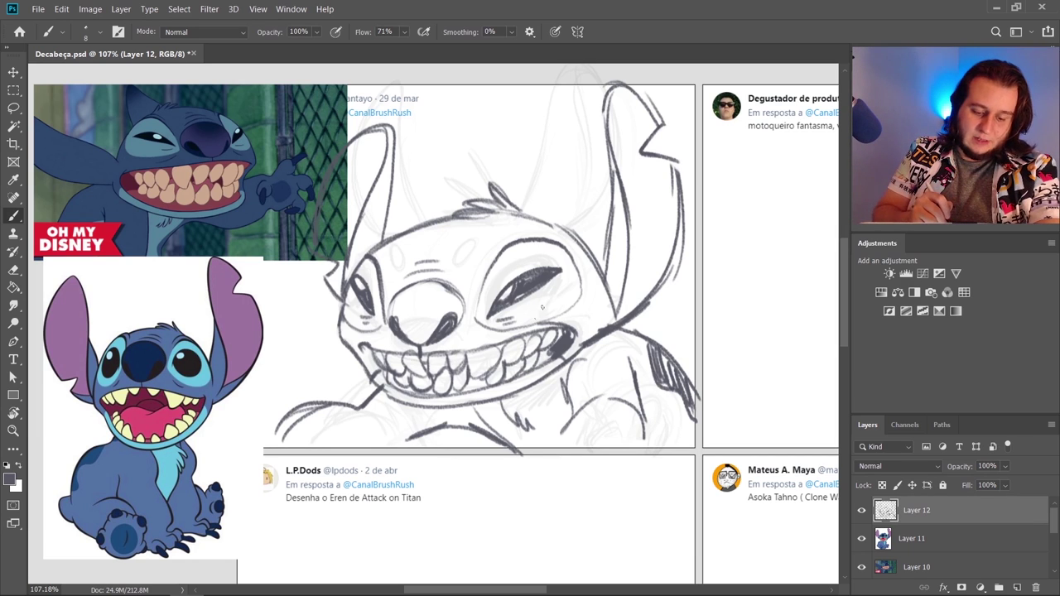
Hide Layer 12 and raise the opacity of the memory sketch on Layer 9 to 73%
{"action": "left_click", "coordinate": [862, 510]}
{"action": "scroll", "coordinate": [1031, 518], "scroll_direction": "down", "scroll_amount": 2}
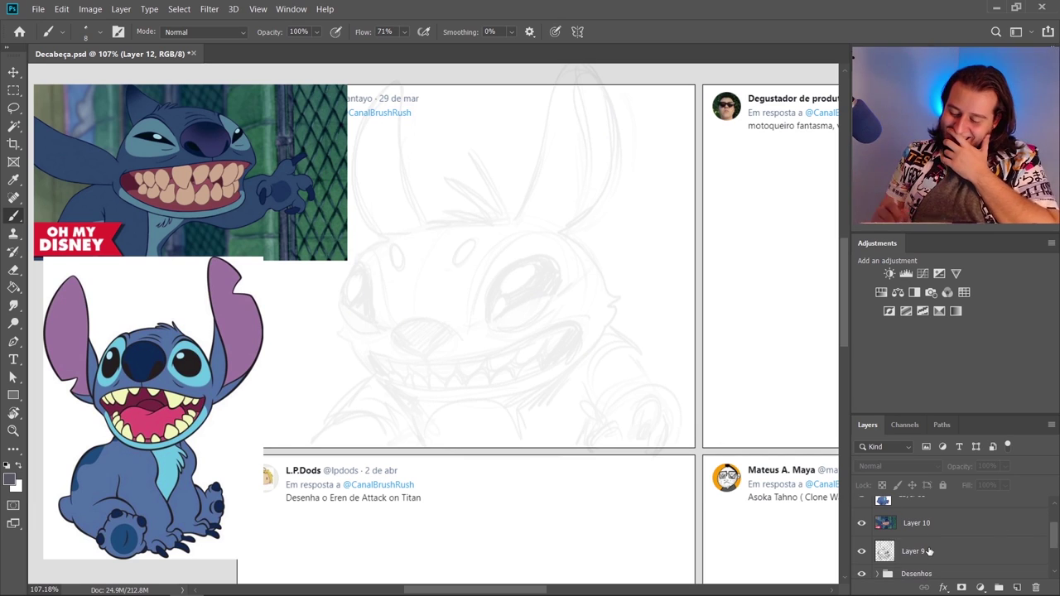
{"action": "left_click", "coordinate": [961, 551]}
{"action": "left_click", "coordinate": [1005, 466]}
{"action": "left_click_drag", "start_coordinate": [1023, 488], "coordinate": [1034, 489]}
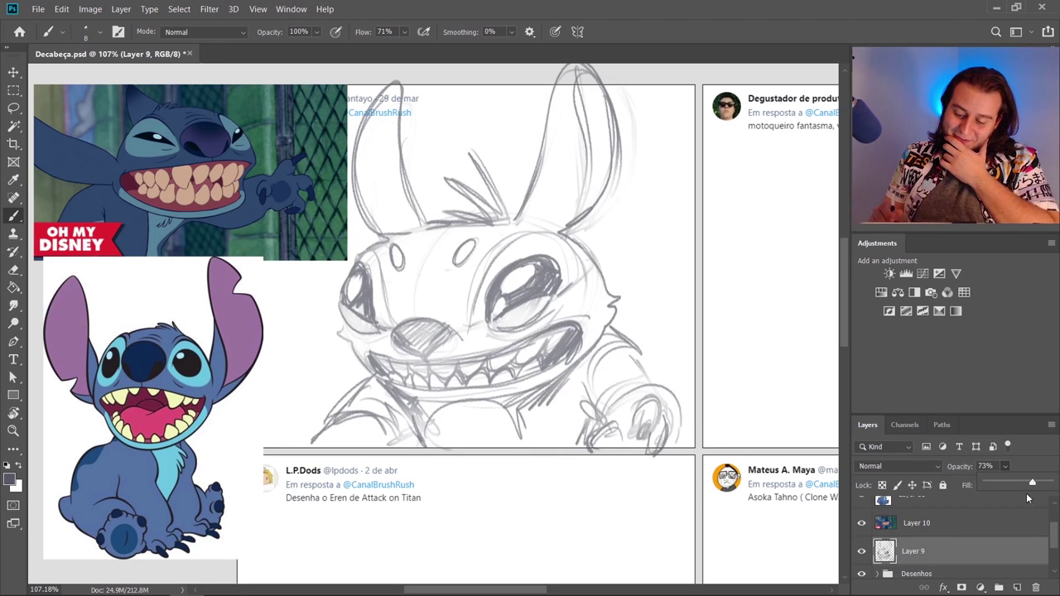
Hide the reference images on Layer 11 and Layer 10, and show Layer 12 again
{"action": "scroll", "coordinate": [953, 524], "scroll_direction": "up", "scroll_amount": 2}
{"action": "left_click_drag", "start_coordinate": [861, 539], "coordinate": [862, 567]}
{"action": "left_click", "coordinate": [861, 510]}
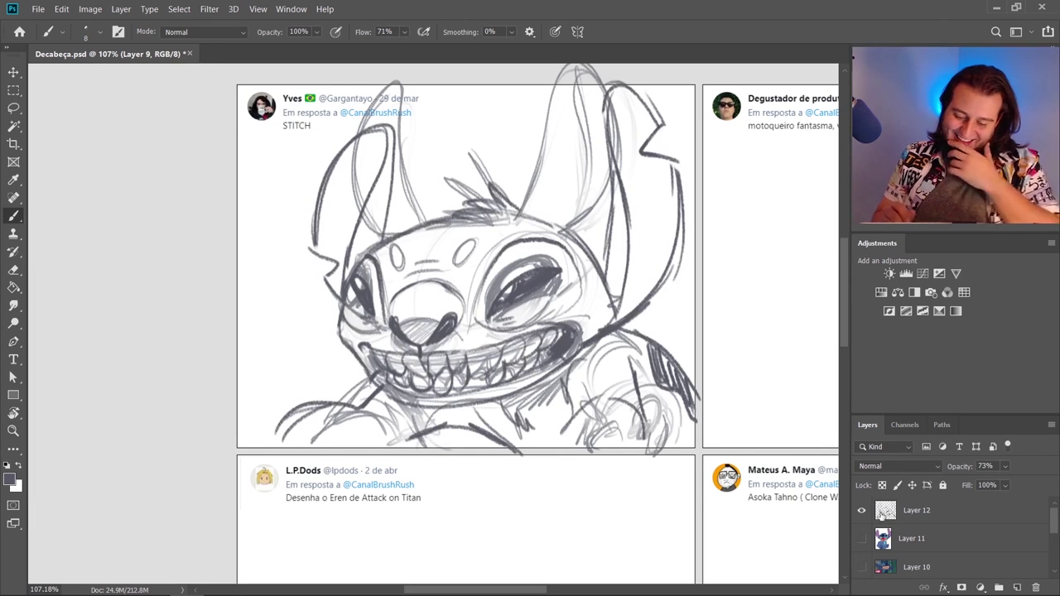
Move the corrected sketch on Layer 12 over the neighbouring panel to compare it side by side with the memory sketch
{"action": "left_click", "coordinate": [919, 517]}
{"action": "key", "text": "v"}
{"action": "mouse_move", "coordinate": [516, 418]}
{"action": "left_mouse_down"}
{"action": "mouse_move", "coordinate": [737, 420]}
{"action": "mouse_move", "coordinate": [472, 419]}
{"action": "mouse_move", "coordinate": [636, 392]}
{"action": "left_mouse_up"}
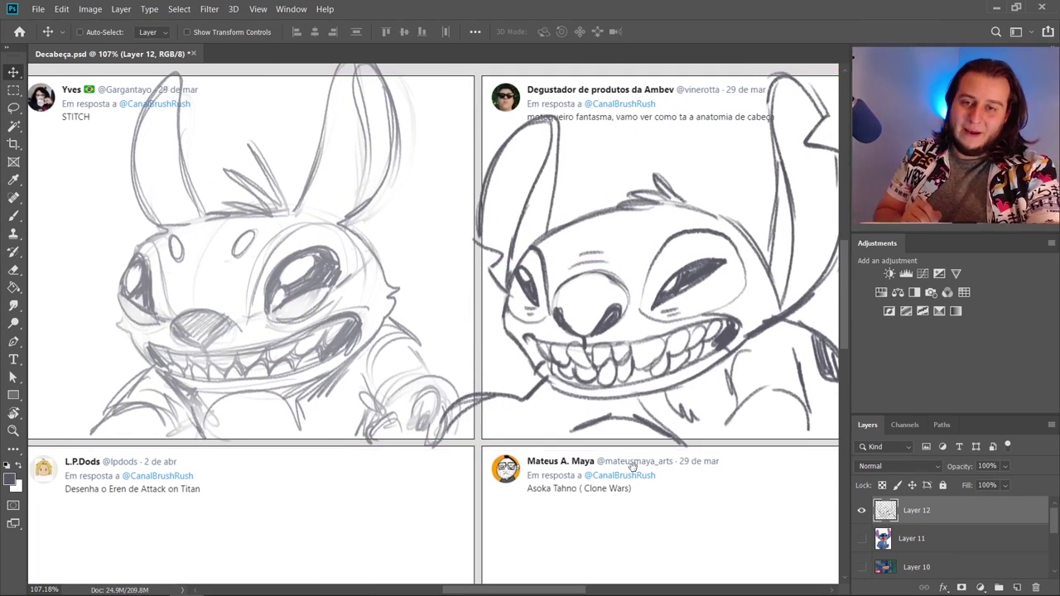
{"action": "left_click_drag", "start_coordinate": [633, 470], "coordinate": [586, 500]}
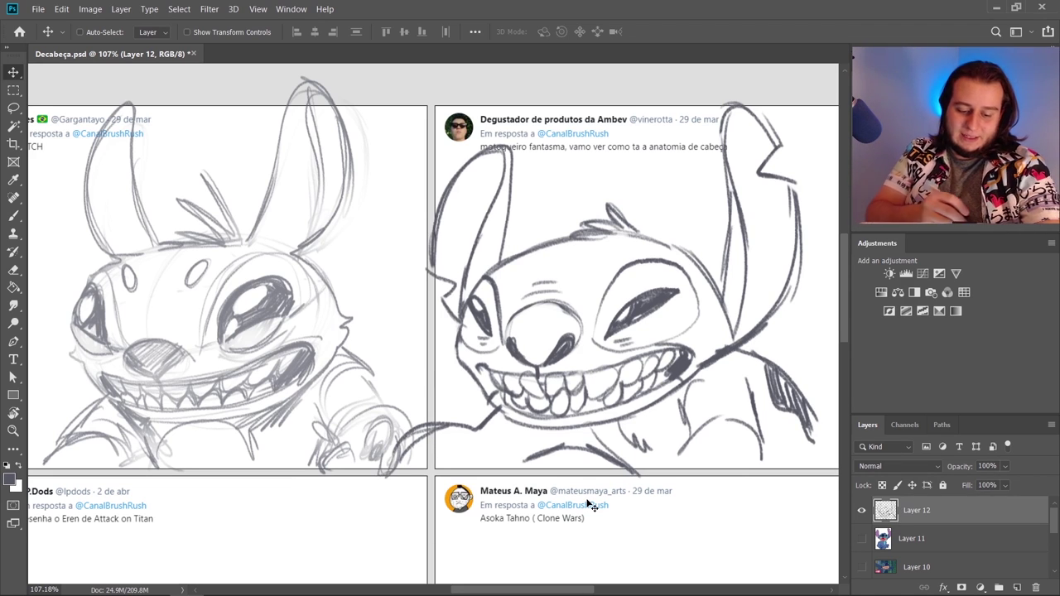
Undo the moves of the corrected sketch and return to the Brush tool
{"action": "left_click_drag", "start_coordinate": [271, 229], "coordinate": [302, 232]}
{"action": "key", "text": "ctrl+z"}
{"action": "key", "text": "ctrl+z"}
{"action": "key", "text": "b"}
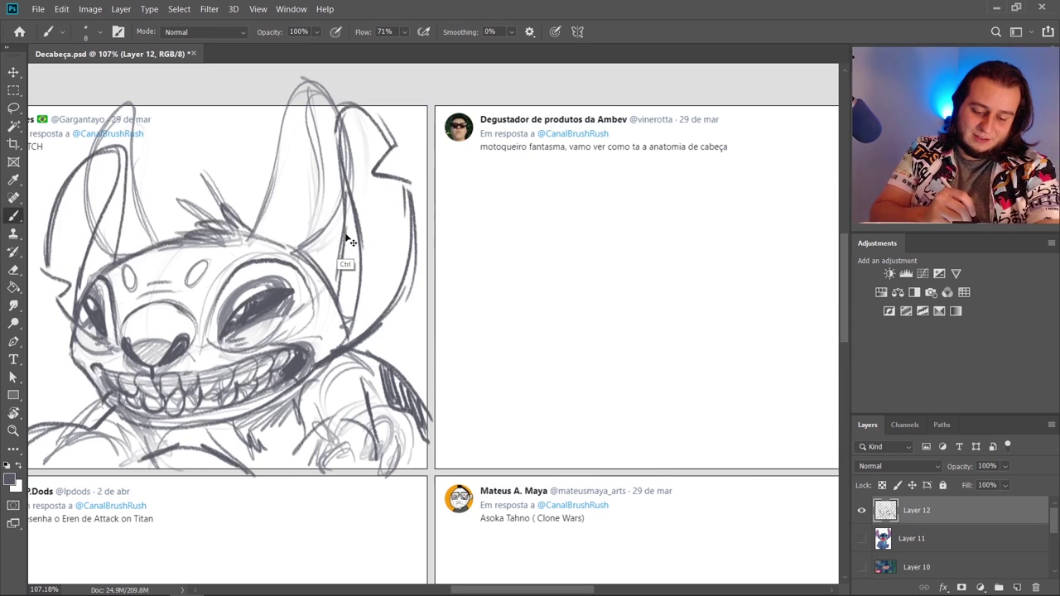
Place the corrected Stitch sketch beside the memory sketch, mark the sides of the head for comparison, and undo everything
{"action": "key", "text": "ctrl+z"}
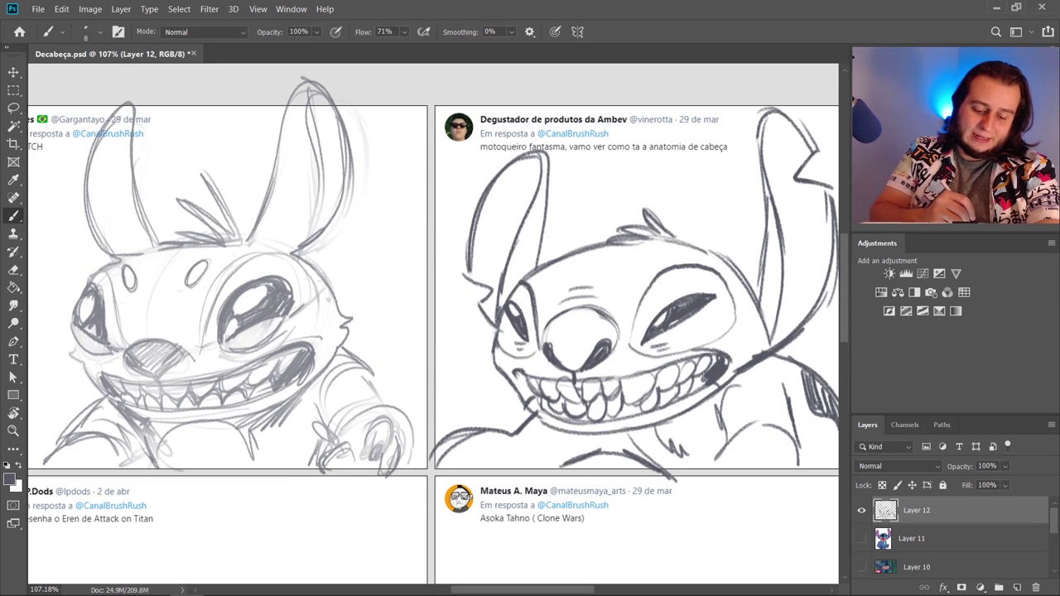
{"action": "mouse_move", "coordinate": [330, 303]}
{"action": "left_mouse_down"}
{"action": "mouse_move", "coordinate": [424, 244]}
{"action": "mouse_move", "coordinate": [322, 355]}
{"action": "left_mouse_up"}
{"action": "mouse_move", "coordinate": [94, 266]}
{"action": "left_mouse_down"}
{"action": "mouse_move", "coordinate": [38, 319]}
{"action": "mouse_move", "coordinate": [67, 375]}
{"action": "left_mouse_up"}
{"action": "key", "text": "ctrl+z"}
{"action": "key", "text": "ctrl+z"}
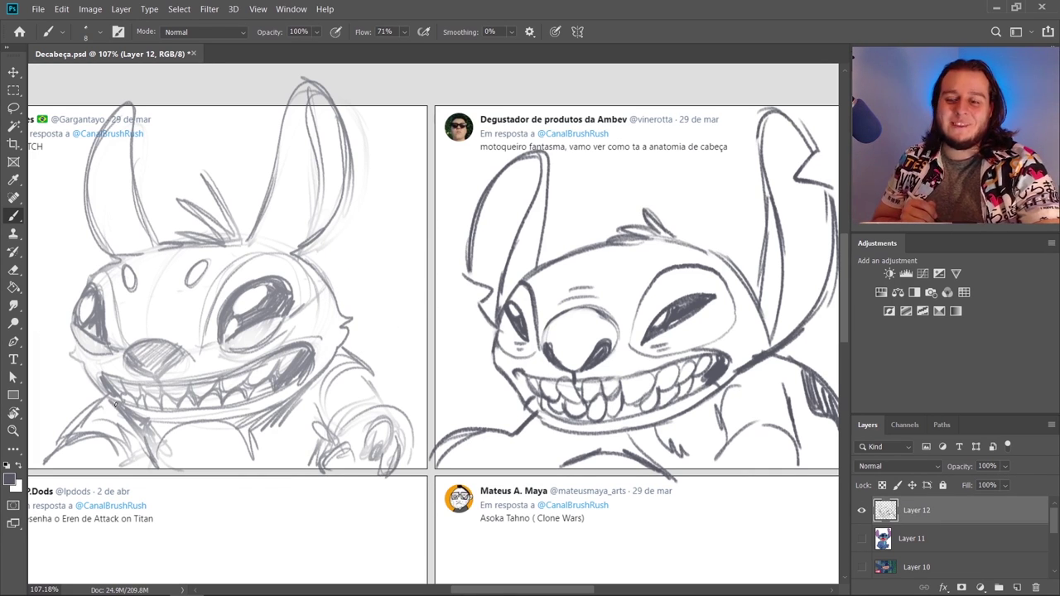
{"action": "key", "text": "ctrl+z"}
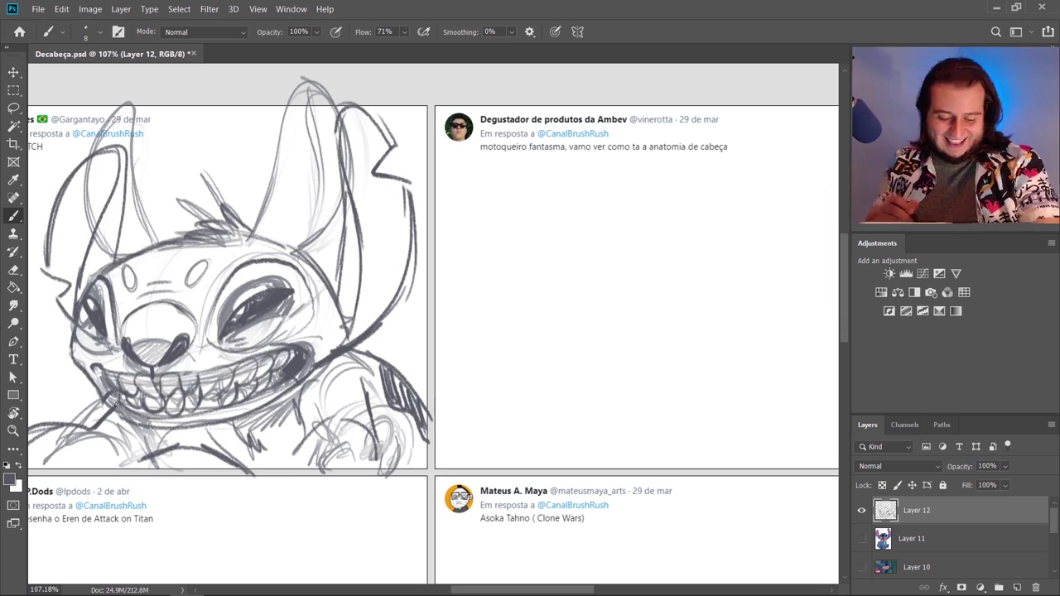
Move Layer 12 below Layer 10 in the stack, make it visible, and add an empty layer above it
{"action": "mouse_move", "coordinate": [480, 439]}
{"action": "left_mouse_down"}
{"action": "mouse_move", "coordinate": [557, 416]}
{"action": "mouse_move", "coordinate": [578, 442]}
{"action": "left_mouse_up"}
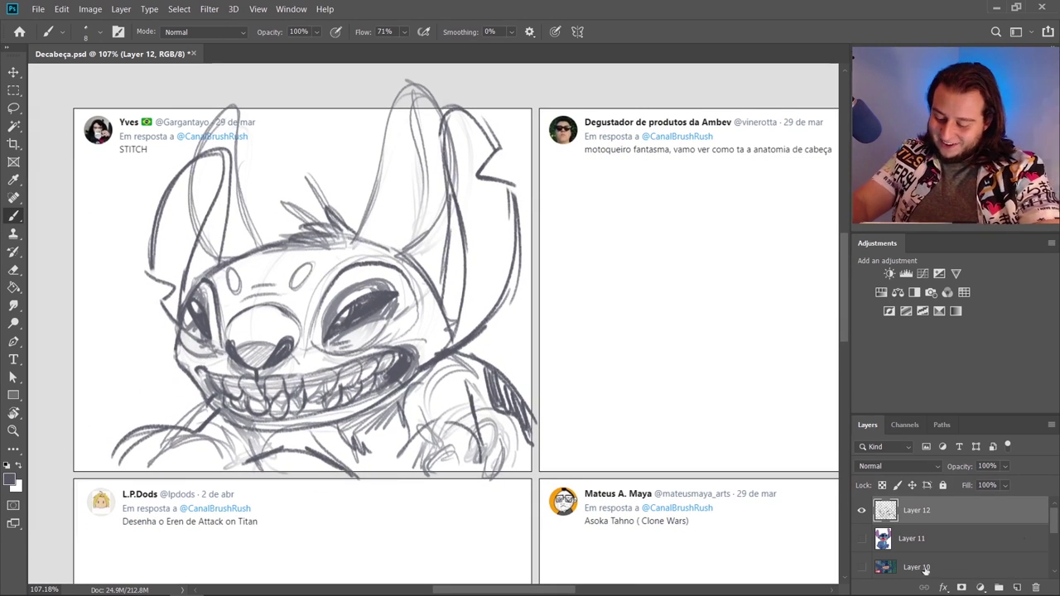
{"action": "left_click", "coordinate": [862, 510]}
{"action": "scroll", "coordinate": [885, 538], "scroll_direction": "down", "scroll_amount": 1}
{"action": "scroll", "coordinate": [884, 538], "scroll_direction": "down", "scroll_amount": 1}
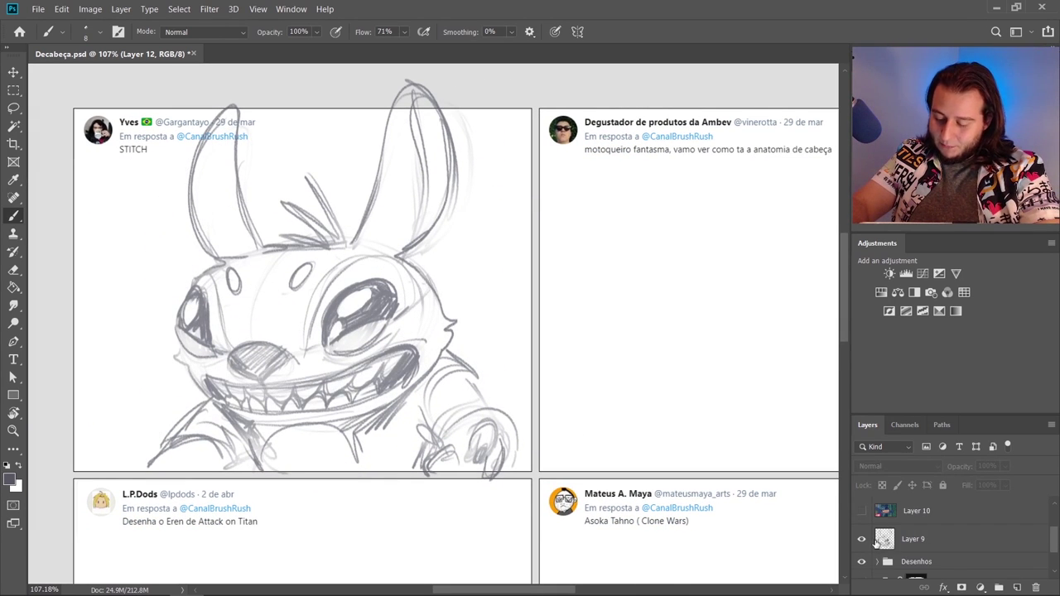
{"action": "scroll", "coordinate": [891, 545], "scroll_direction": "up", "scroll_amount": 2}
{"action": "left_click_drag", "start_coordinate": [931, 511], "coordinate": [868, 557]}
{"action": "left_click", "coordinate": [864, 538]}
{"action": "left_click", "coordinate": [867, 563]}
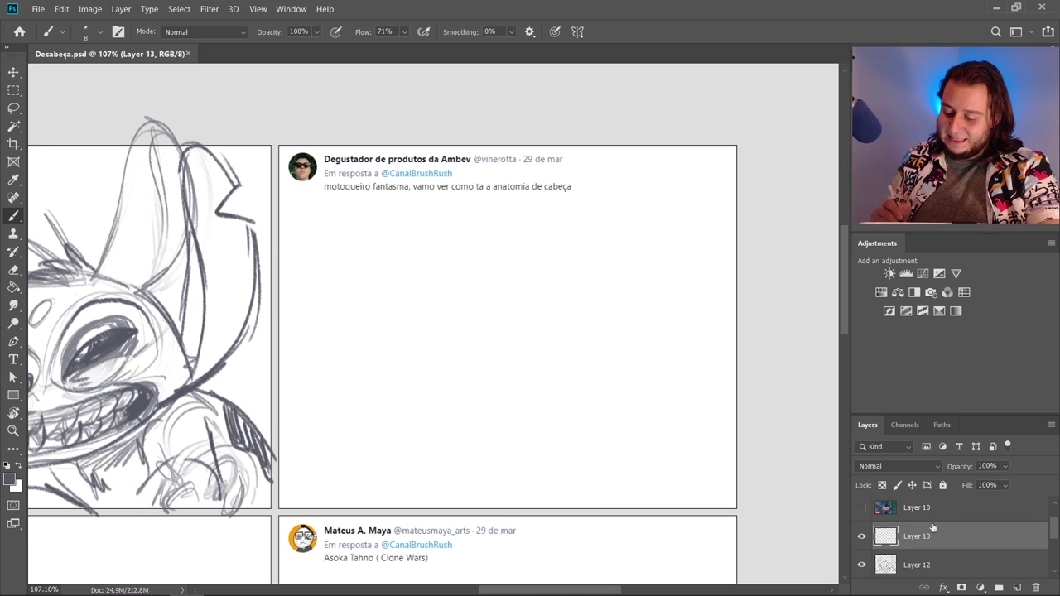
{"action": "scroll", "coordinate": [563, 386], "scroll_direction": "down", "scroll_amount": 2}
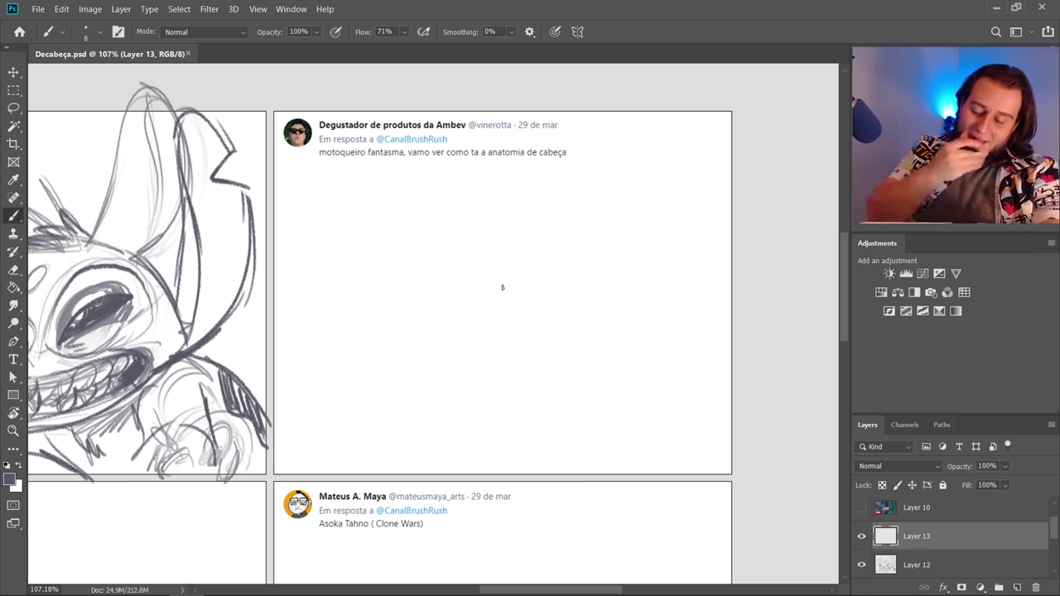
{"action": "mouse_move", "coordinate": [495, 177]}
{"action": "left_mouse_down"}
{"action": "mouse_move", "coordinate": [561, 248]}
{"action": "mouse_move", "coordinate": [497, 168]}
{"action": "mouse_move", "coordinate": [549, 294]}
{"action": "left_mouse_up"}
{"action": "key", "text": "ctrl+z"}
{"action": "mouse_move", "coordinate": [469, 176]}
{"action": "left_mouse_down"}
{"action": "mouse_move", "coordinate": [544, 285]}
{"action": "mouse_move", "coordinate": [554, 281]}
{"action": "left_mouse_up"}
{"action": "key", "text": "ctrl+z"}
{"action": "key", "text": "ctrl+z"}
Sketch the Ghost Rider head as a construction sphere with vertical and horizontal guides and a side oval in the empty panel
{"action": "mouse_move", "coordinate": [435, 196]}
{"action": "left_mouse_down"}
{"action": "mouse_move", "coordinate": [402, 231]}
{"action": "mouse_move", "coordinate": [428, 346]}
{"action": "mouse_move", "coordinate": [535, 320]}
{"action": "left_mouse_up"}
{"action": "left_click_drag", "start_coordinate": [473, 299], "coordinate": [480, 379]}
{"action": "mouse_move", "coordinate": [365, 286]}
{"action": "left_mouse_down"}
{"action": "mouse_move", "coordinate": [450, 229]}
{"action": "mouse_move", "coordinate": [534, 321]}
{"action": "left_mouse_up"}
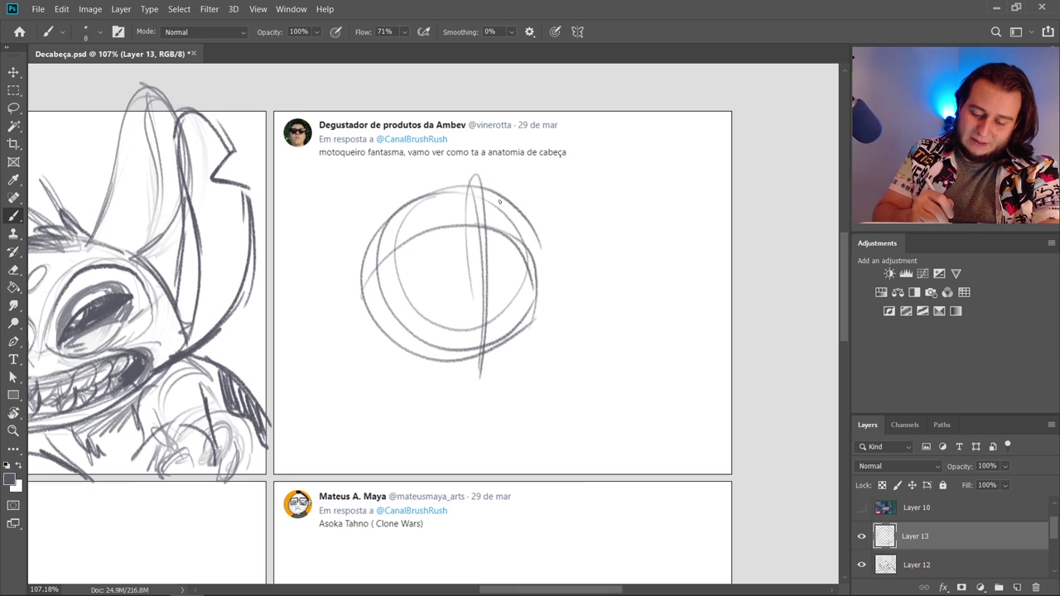
{"action": "mouse_move", "coordinate": [409, 205]}
{"action": "left_mouse_down"}
{"action": "mouse_move", "coordinate": [367, 265]}
{"action": "mouse_move", "coordinate": [408, 275]}
{"action": "left_mouse_up"}
{"action": "left_click_drag", "start_coordinate": [382, 233], "coordinate": [384, 352]}
{"action": "left_click_drag", "start_coordinate": [406, 246], "coordinate": [355, 334]}
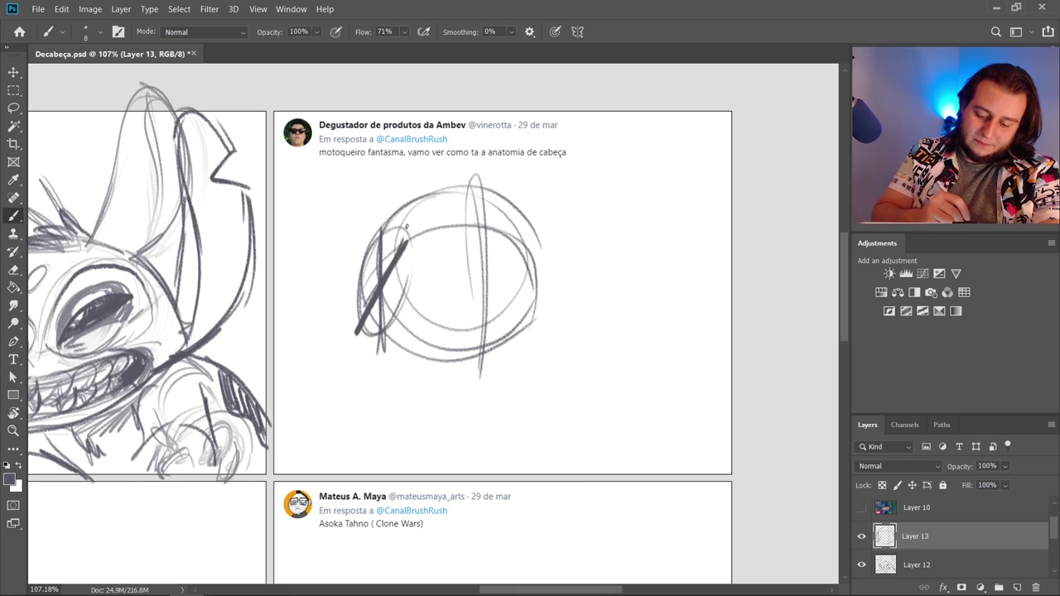
Block in the sides of the face, the cheek planes and the angular jaw and chin below the sphere
{"action": "left_click_drag", "start_coordinate": [406, 191], "coordinate": [421, 383]}
{"action": "left_click_drag", "start_coordinate": [411, 242], "coordinate": [460, 360]}
{"action": "left_click_drag", "start_coordinate": [537, 249], "coordinate": [523, 375]}
{"action": "left_click_drag", "start_coordinate": [383, 295], "coordinate": [377, 343]}
{"action": "left_click_drag", "start_coordinate": [378, 241], "coordinate": [380, 333]}
{"action": "left_click_drag", "start_coordinate": [381, 349], "coordinate": [459, 386]}
{"action": "left_click_drag", "start_coordinate": [507, 340], "coordinate": [497, 396]}
{"action": "left_click_drag", "start_coordinate": [464, 383], "coordinate": [509, 383]}
{"action": "mouse_move", "coordinate": [537, 279]}
{"action": "left_mouse_down"}
{"action": "mouse_move", "coordinate": [522, 373]}
{"action": "mouse_move", "coordinate": [528, 358]}
{"action": "left_mouse_up"}
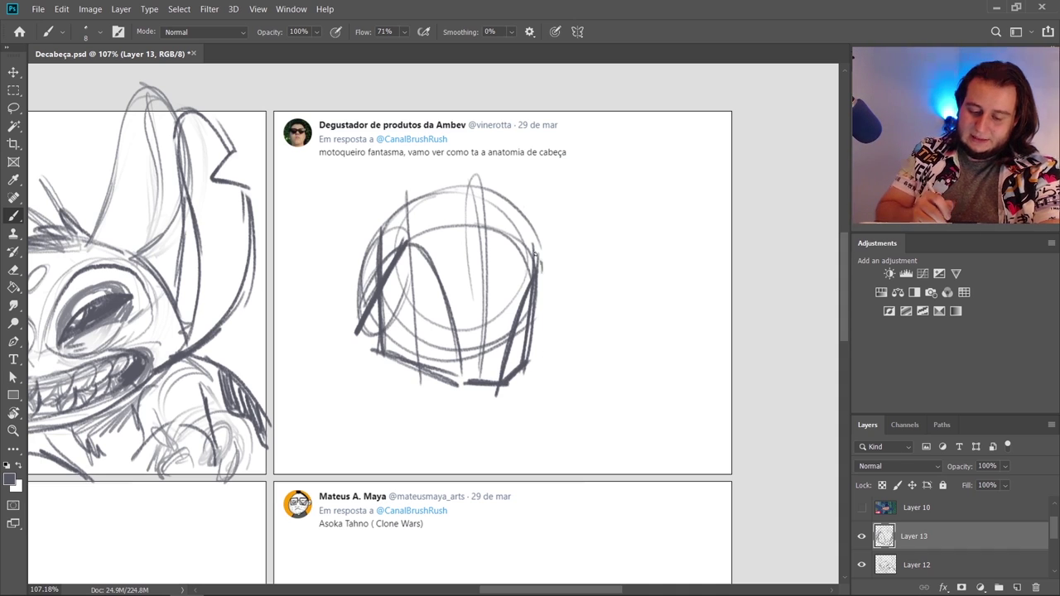
Draw the brow line, the triangular nose cavity, the cheekbone edges and the mouth guide curve on the skull
{"action": "left_click_drag", "start_coordinate": [399, 249], "coordinate": [547, 268]}
{"action": "left_click_drag", "start_coordinate": [480, 221], "coordinate": [480, 258]}
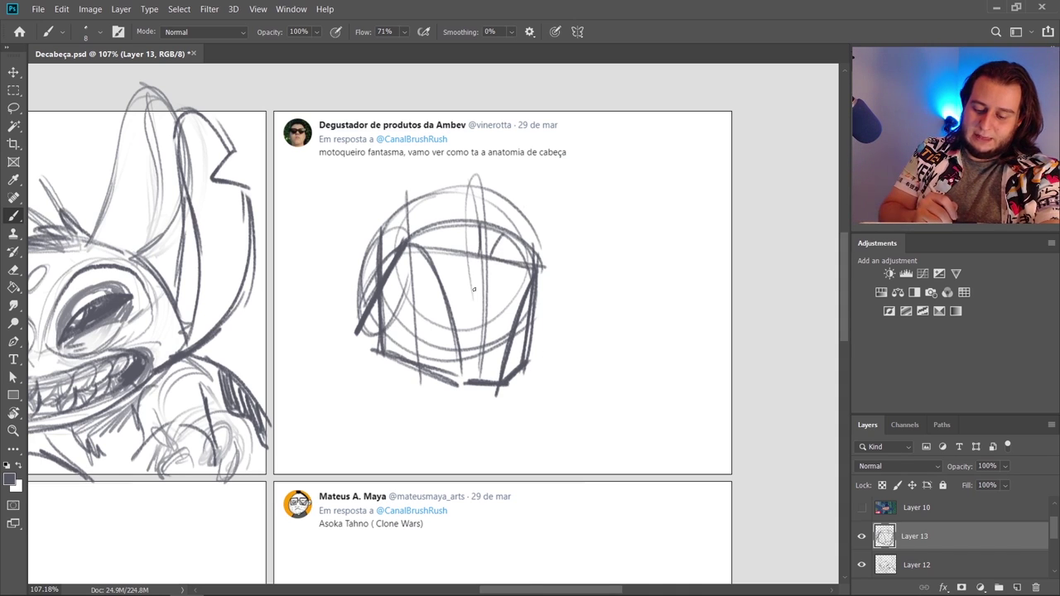
{"action": "mouse_move", "coordinate": [470, 298]}
{"action": "left_mouse_down"}
{"action": "mouse_move", "coordinate": [502, 303]}
{"action": "mouse_move", "coordinate": [511, 365]}
{"action": "mouse_move", "coordinate": [482, 375]}
{"action": "left_mouse_up"}
{"action": "left_click_drag", "start_coordinate": [383, 303], "coordinate": [434, 285]}
{"action": "left_click_drag", "start_coordinate": [393, 341], "coordinate": [449, 294]}
{"action": "left_click_drag", "start_coordinate": [541, 273], "coordinate": [515, 348]}
{"action": "left_click_drag", "start_coordinate": [446, 342], "coordinate": [472, 353]}
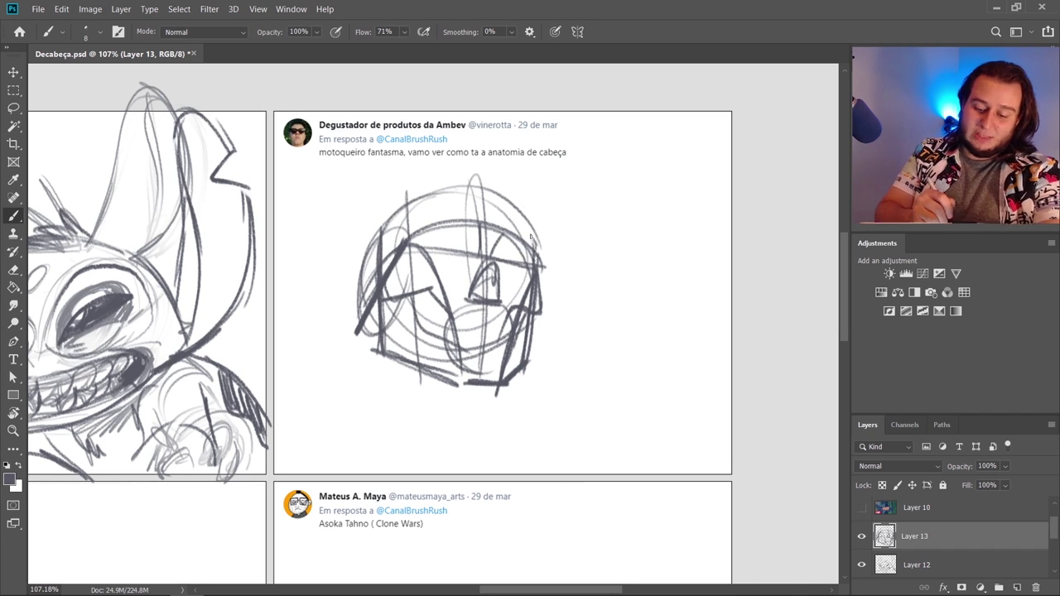
Strengthen the outer contour of the cranium and the back and lower edge of the jaw
{"action": "mouse_move", "coordinate": [531, 238]}
{"action": "left_mouse_down"}
{"action": "mouse_move", "coordinate": [378, 211]}
{"action": "mouse_move", "coordinate": [356, 291]}
{"action": "left_mouse_up"}
{"action": "left_click_drag", "start_coordinate": [385, 302], "coordinate": [385, 335]}
{"action": "left_click_drag", "start_coordinate": [386, 335], "coordinate": [411, 364]}
{"action": "left_click_drag", "start_coordinate": [439, 369], "coordinate": [469, 378]}
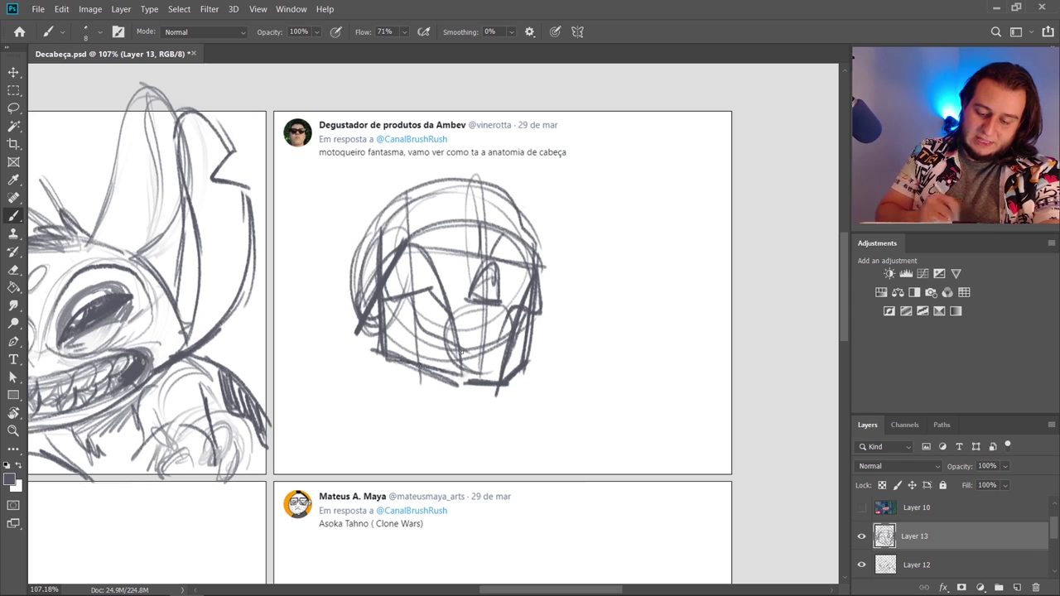
Draw the furrowed brows, the forehead creases and the narrow eyes, and darken the base of the nose
{"action": "left_click_drag", "start_coordinate": [442, 229], "coordinate": [489, 254]}
{"action": "mouse_move", "coordinate": [453, 204]}
{"action": "left_mouse_down"}
{"action": "mouse_move", "coordinate": [490, 243]}
{"action": "mouse_move", "coordinate": [497, 225]}
{"action": "mouse_move", "coordinate": [522, 214]}
{"action": "left_mouse_up"}
{"action": "mouse_move", "coordinate": [504, 254]}
{"action": "left_mouse_down"}
{"action": "mouse_move", "coordinate": [532, 232]}
{"action": "mouse_move", "coordinate": [538, 261]}
{"action": "left_mouse_up"}
{"action": "left_click_drag", "start_coordinate": [441, 220], "coordinate": [408, 238]}
{"action": "left_click_drag", "start_coordinate": [408, 244], "coordinate": [429, 267]}
{"action": "left_click_drag", "start_coordinate": [415, 260], "coordinate": [530, 273]}
{"action": "mouse_move", "coordinate": [505, 281]}
{"action": "left_mouse_down"}
{"action": "mouse_move", "coordinate": [485, 205]}
{"action": "mouse_move", "coordinate": [475, 298]}
{"action": "left_mouse_up"}
{"action": "left_click_drag", "start_coordinate": [467, 301], "coordinate": [505, 295]}
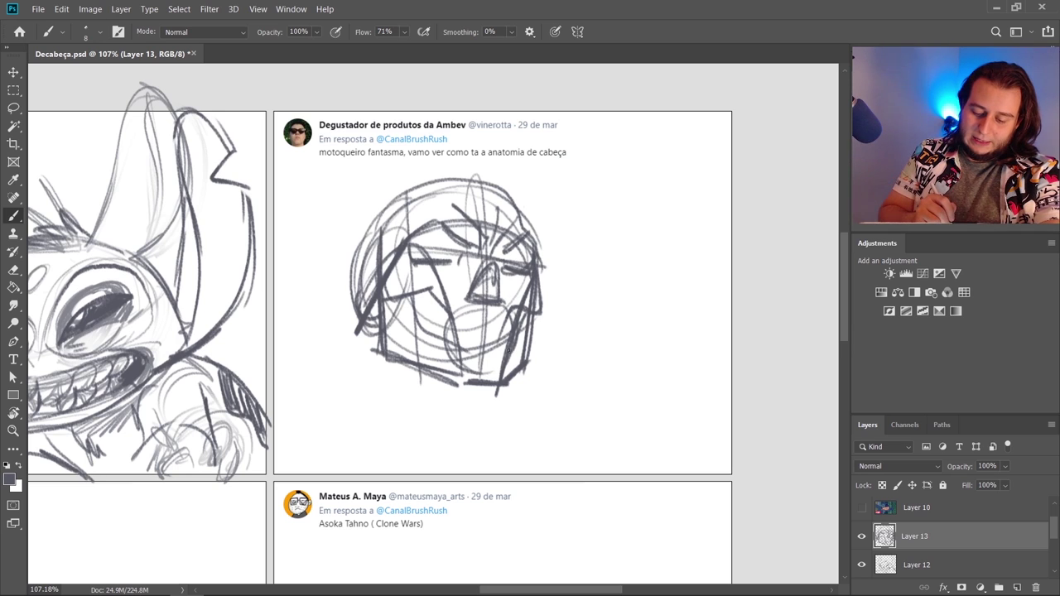
Draw the skull's open mouth outline and hatch the hollow of the cheek beside it
{"action": "left_click_drag", "start_coordinate": [432, 299], "coordinate": [427, 343]}
{"action": "mouse_move", "coordinate": [426, 337]}
{"action": "left_mouse_down"}
{"action": "mouse_move", "coordinate": [448, 318]}
{"action": "mouse_move", "coordinate": [484, 326]}
{"action": "left_mouse_up"}
{"action": "left_click_drag", "start_coordinate": [479, 343], "coordinate": [512, 330]}
{"action": "key", "text": "e"}
{"action": "key", "text": "b"}
{"action": "mouse_move", "coordinate": [432, 335]}
{"action": "left_mouse_down"}
{"action": "mouse_move", "coordinate": [502, 335]}
{"action": "mouse_move", "coordinate": [514, 323]}
{"action": "left_mouse_up"}
{"action": "mouse_move", "coordinate": [460, 297]}
{"action": "left_mouse_down"}
{"action": "mouse_move", "coordinate": [424, 349]}
{"action": "mouse_move", "coordinate": [406, 345]}
{"action": "left_mouse_up"}
{"action": "left_click_drag", "start_coordinate": [462, 320], "coordinate": [441, 350]}
{"action": "left_click_drag", "start_coordinate": [405, 300], "coordinate": [389, 328]}
{"action": "left_click_drag", "start_coordinate": [426, 293], "coordinate": [414, 332]}
{"action": "left_click_drag", "start_coordinate": [431, 346], "coordinate": [442, 338]}
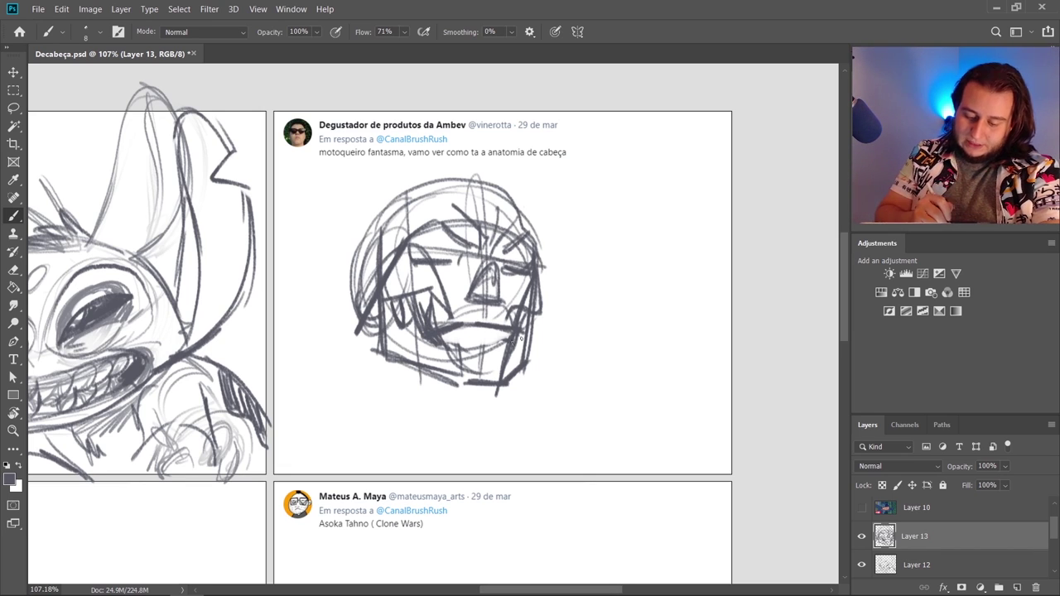
Clean up the front edge of the jaw, darken the nose cavity, and draw the vertical tooth divisions
{"action": "mouse_move", "coordinate": [523, 316]}
{"action": "left_mouse_down"}
{"action": "mouse_move", "coordinate": [512, 341]}
{"action": "mouse_move", "coordinate": [522, 373]}
{"action": "left_mouse_up"}
{"action": "key", "text": "ctrl+z"}
{"action": "key", "text": "e"}
{"action": "key", "text": "b"}
{"action": "mouse_move", "coordinate": [489, 274]}
{"action": "left_mouse_down"}
{"action": "mouse_move", "coordinate": [469, 302]}
{"action": "mouse_move", "coordinate": [493, 298]}
{"action": "left_mouse_up"}
{"action": "left_click_drag", "start_coordinate": [450, 330], "coordinate": [458, 359]}
{"action": "left_click_drag", "start_coordinate": [473, 314], "coordinate": [471, 354]}
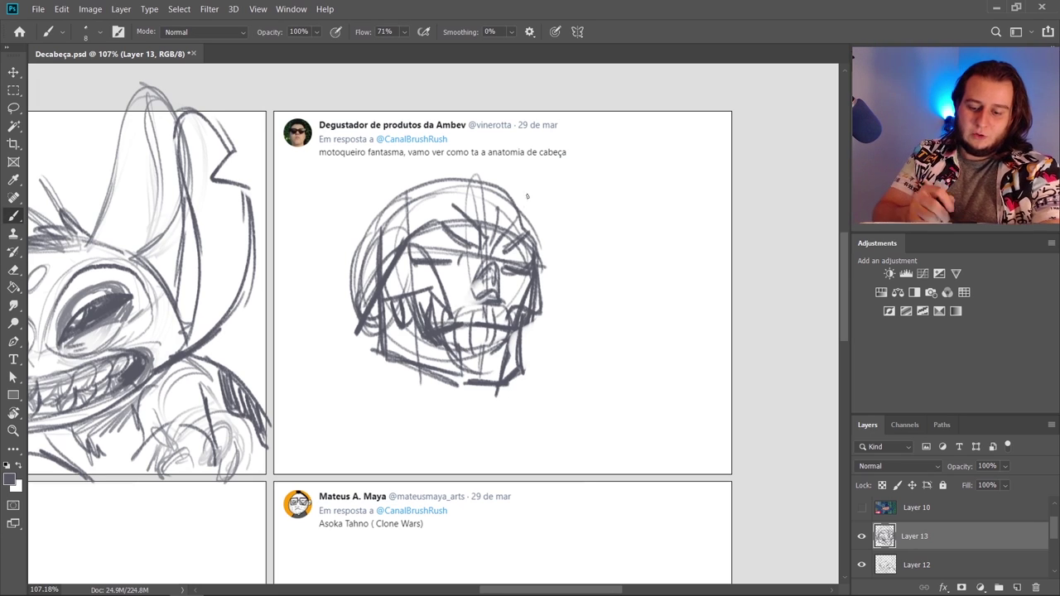
Redraw the cranium outline with darker strokes and sketch the neck lines with the curved neck base
{"action": "mouse_move", "coordinate": [525, 227]}
{"action": "left_mouse_down"}
{"action": "mouse_move", "coordinate": [542, 257]}
{"action": "mouse_move", "coordinate": [484, 184]}
{"action": "mouse_move", "coordinate": [406, 194]}
{"action": "left_mouse_up"}
{"action": "left_click_drag", "start_coordinate": [467, 176], "coordinate": [351, 264]}
{"action": "left_click_drag", "start_coordinate": [394, 202], "coordinate": [356, 310]}
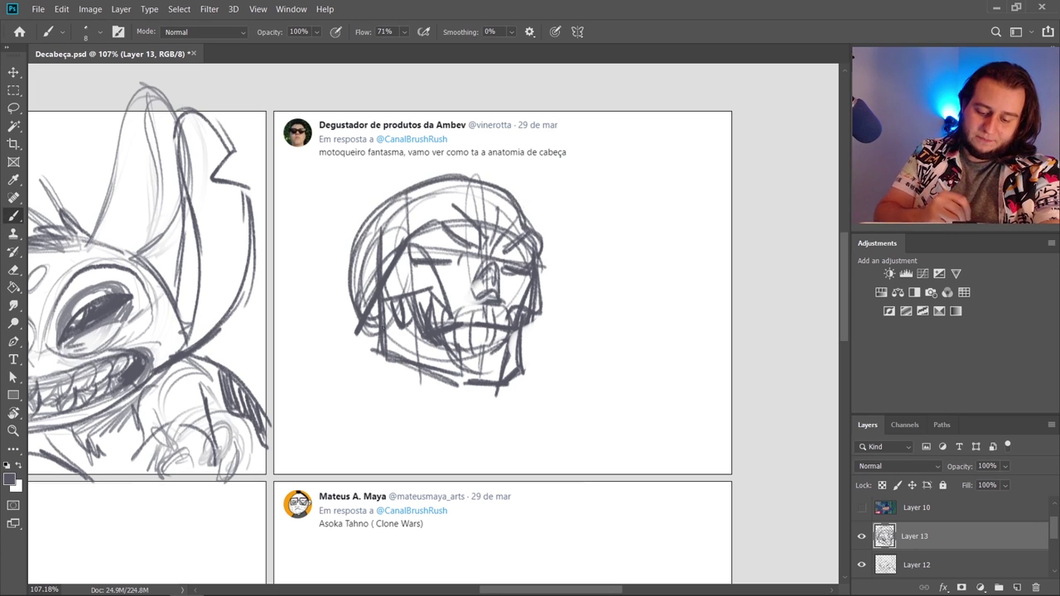
{"action": "left_click_drag", "start_coordinate": [379, 373], "coordinate": [383, 407]}
{"action": "left_click_drag", "start_coordinate": [370, 327], "coordinate": [368, 405]}
{"action": "left_click_drag", "start_coordinate": [483, 443], "coordinate": [399, 411]}
{"action": "left_click_drag", "start_coordinate": [497, 390], "coordinate": [486, 434]}
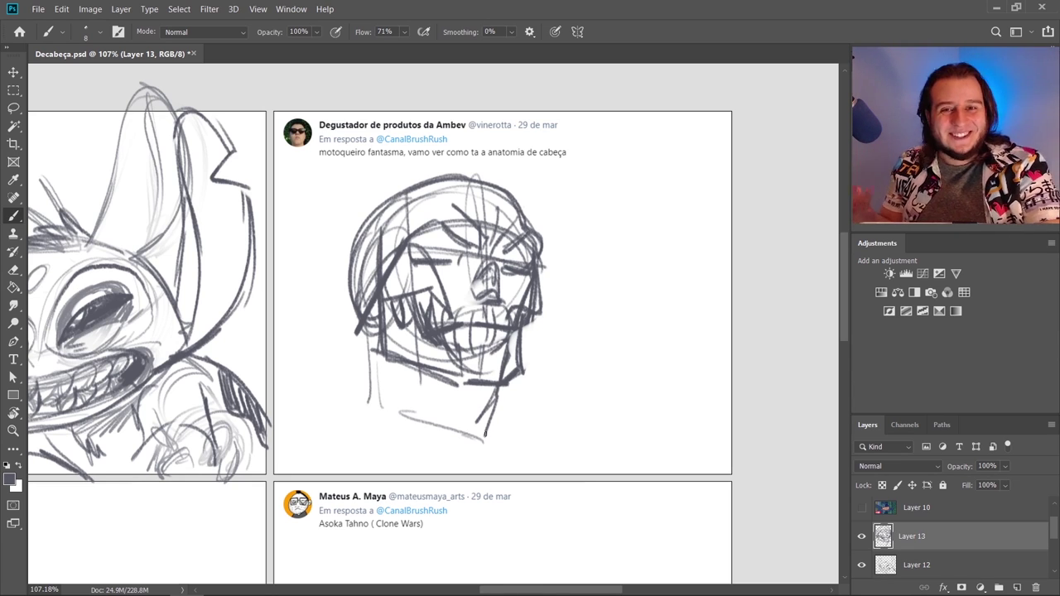
Try drawing vertebrae inside the neck and undo the strokes
{"action": "mouse_move", "coordinate": [426, 377]}
{"action": "left_mouse_down"}
{"action": "mouse_move", "coordinate": [402, 367]}
{"action": "mouse_move", "coordinate": [406, 410]}
{"action": "left_mouse_up"}
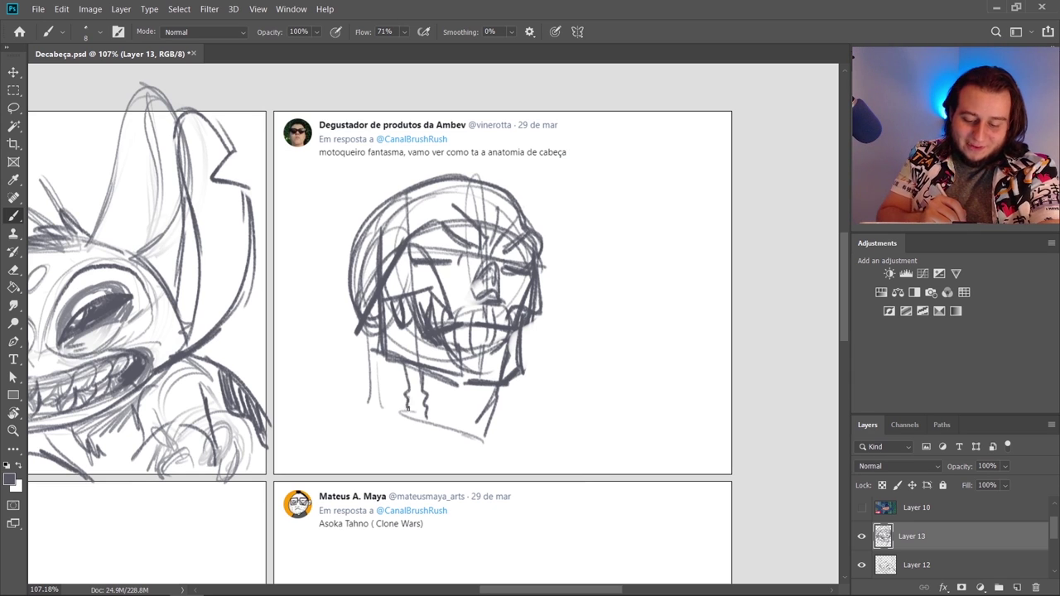
{"action": "key", "text": "ctrl+z"}
{"action": "key", "text": "ctrl+z"}
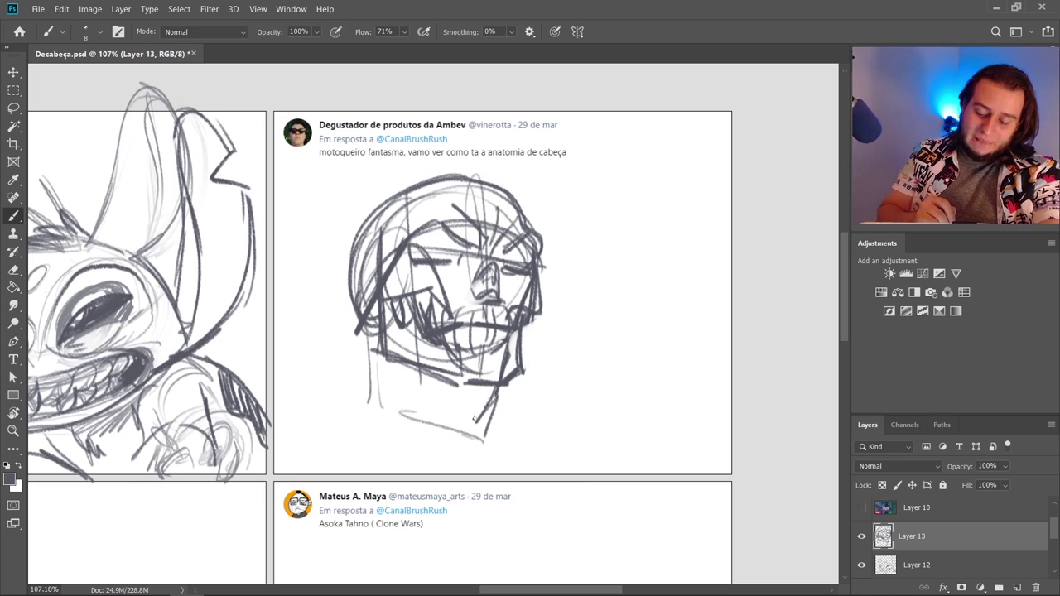
Reinforce the front edge of the neck and its base line
{"action": "left_click_drag", "start_coordinate": [496, 386], "coordinate": [474, 437]}
{"action": "left_click_drag", "start_coordinate": [398, 410], "coordinate": [477, 439]}
Try sketching shoulder and collar lines around the neck and undo them
{"action": "left_click_drag", "start_coordinate": [369, 346], "coordinate": [362, 396]}
{"action": "mouse_move", "coordinate": [371, 369]}
{"action": "left_mouse_down"}
{"action": "mouse_move", "coordinate": [461, 435]}
{"action": "mouse_move", "coordinate": [384, 385]}
{"action": "mouse_move", "coordinate": [407, 431]}
{"action": "mouse_move", "coordinate": [493, 477]}
{"action": "left_mouse_up"}
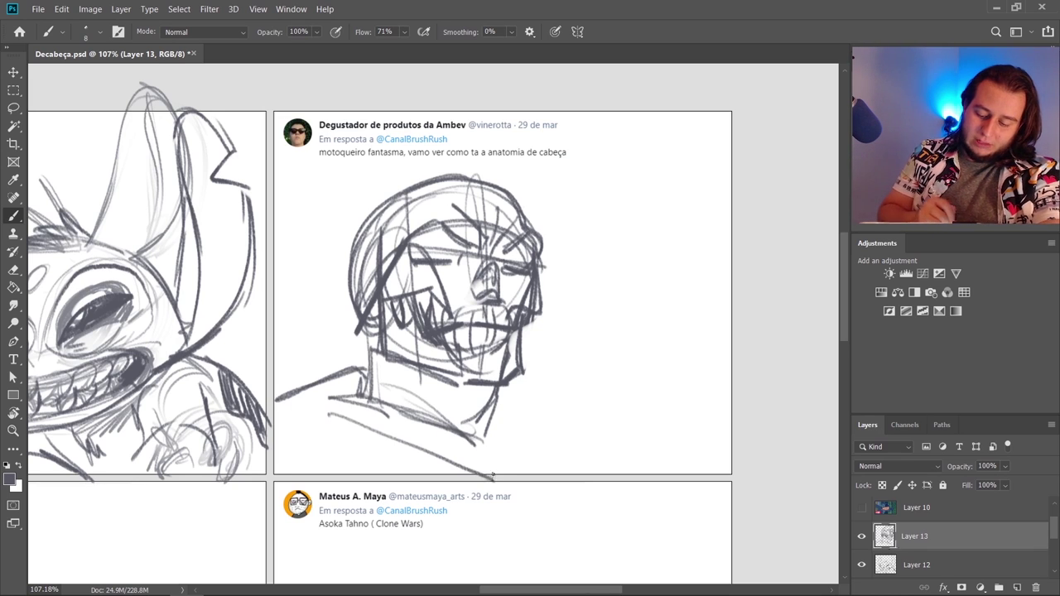
{"action": "key", "text": "ctrl+z"}
{"action": "key", "text": "ctrl+z"}
{"action": "key", "text": "ctrl+z"}
Shift the skull sketch on Layer 13 a little to the right in its panel and return to the Brush tool
{"action": "key", "text": "v"}
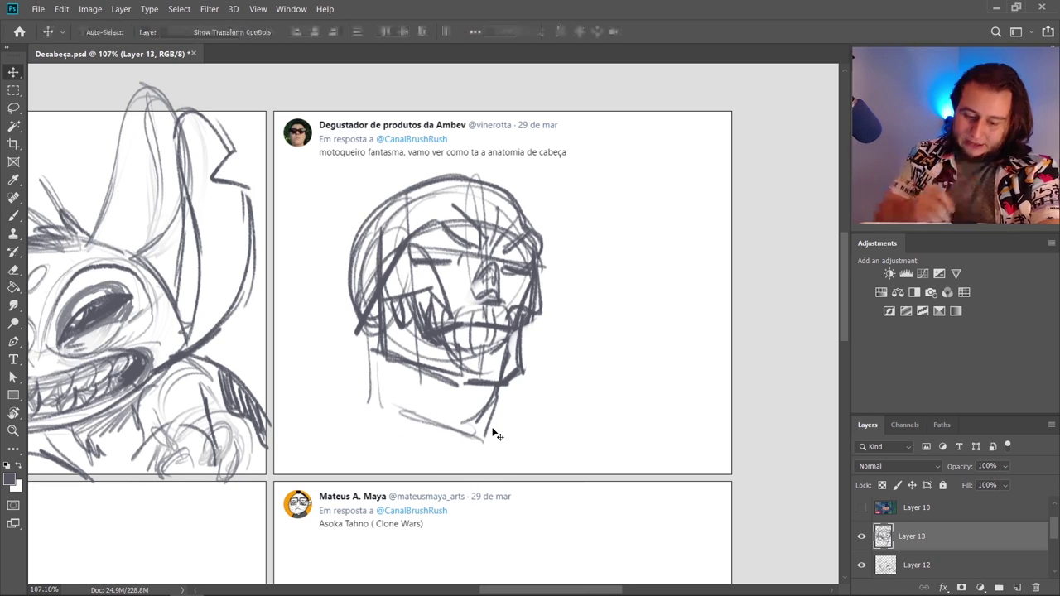
{"action": "left_click_drag", "start_coordinate": [495, 379], "coordinate": [528, 377]}
{"action": "key", "text": "b"}
Draw the open jacket collar and lapels, the shoulders, and the spiked shoulder pads below the skull
{"action": "left_click_drag", "start_coordinate": [394, 371], "coordinate": [522, 443]}
{"action": "left_click_drag", "start_coordinate": [527, 396], "coordinate": [607, 482]}
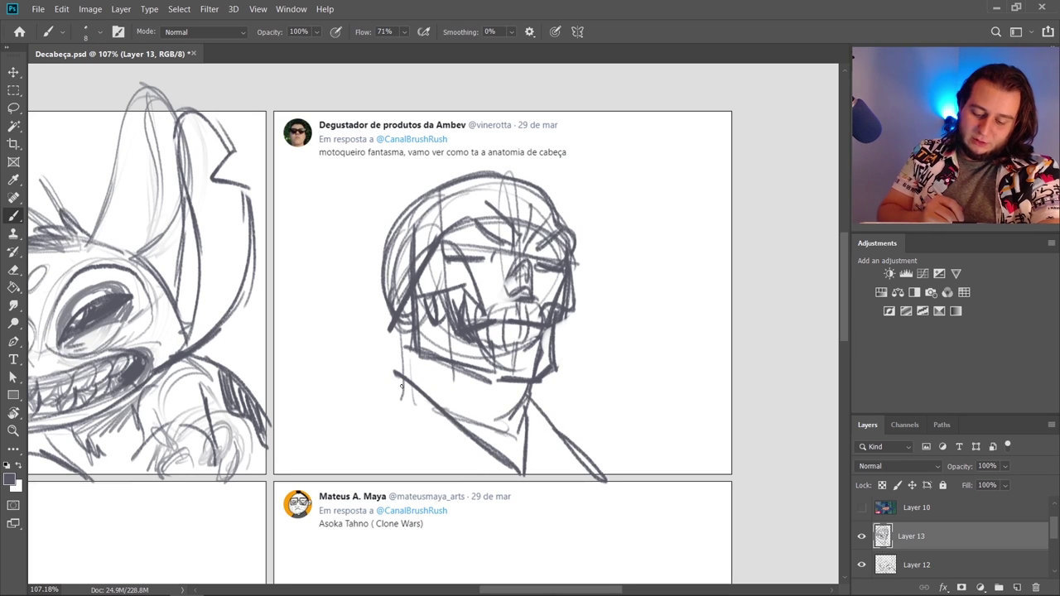
{"action": "left_click_drag", "start_coordinate": [399, 364], "coordinate": [357, 439]}
{"action": "left_click_drag", "start_coordinate": [386, 383], "coordinate": [266, 423]}
{"action": "left_click_drag", "start_coordinate": [348, 429], "coordinate": [480, 481]}
{"action": "mouse_move", "coordinate": [287, 410]}
{"action": "left_mouse_down"}
{"action": "mouse_move", "coordinate": [353, 406]}
{"action": "mouse_move", "coordinate": [335, 404]}
{"action": "left_mouse_up"}
{"action": "left_click_drag", "start_coordinate": [284, 411], "coordinate": [307, 406]}
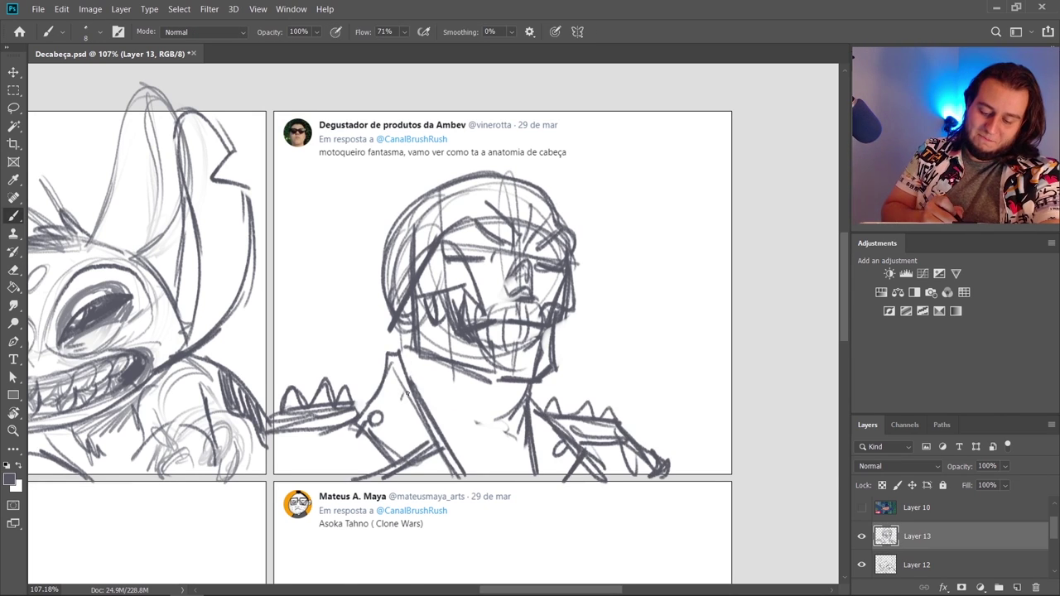
Set the brush size to 21 px, shade the jacket's shoulders and lapels, and save the file
{"action": "right_click", "coordinate": [407, 394]}
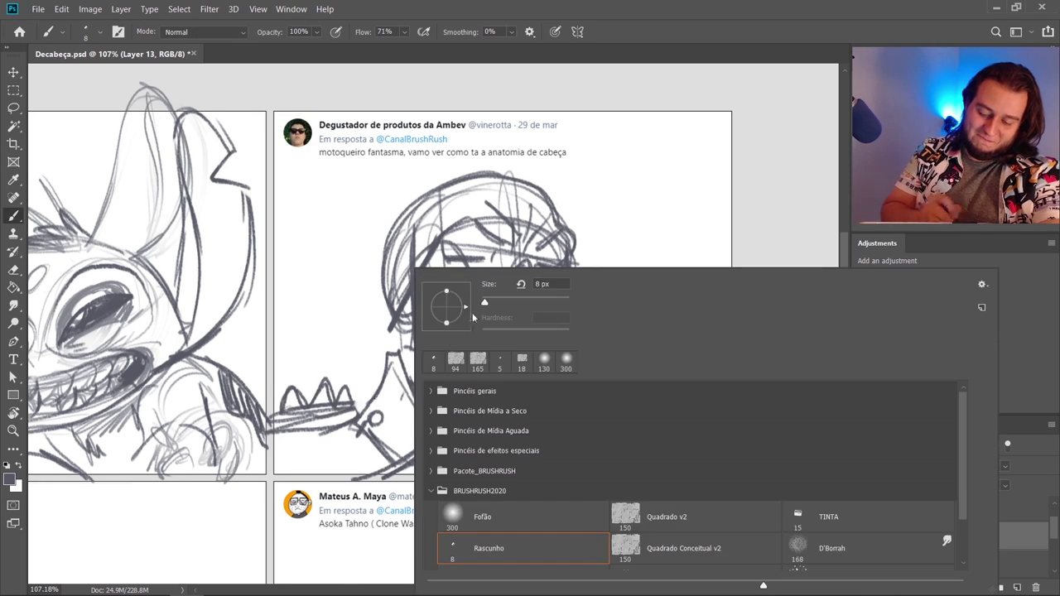
{"action": "type", "text": "21"}
{"action": "key", "text": "Return"}
{"action": "mouse_move", "coordinate": [347, 449]}
{"action": "left_mouse_down"}
{"action": "mouse_move", "coordinate": [278, 460]}
{"action": "mouse_move", "coordinate": [364, 444]}
{"action": "mouse_move", "coordinate": [290, 439]}
{"action": "mouse_move", "coordinate": [410, 439]}
{"action": "left_mouse_up"}
{"action": "key", "text": "ctrl+s"}
{"action": "left_click_drag", "start_coordinate": [396, 371], "coordinate": [435, 468]}
{"action": "mouse_move", "coordinate": [535, 413]}
{"action": "left_mouse_down"}
{"action": "mouse_move", "coordinate": [548, 460]}
{"action": "mouse_move", "coordinate": [637, 464]}
{"action": "left_mouse_up"}
Reduce the brush size to 15 px and fill the area inside the jacket collar below the neck with dark shading
{"action": "right_click", "coordinate": [623, 325]}
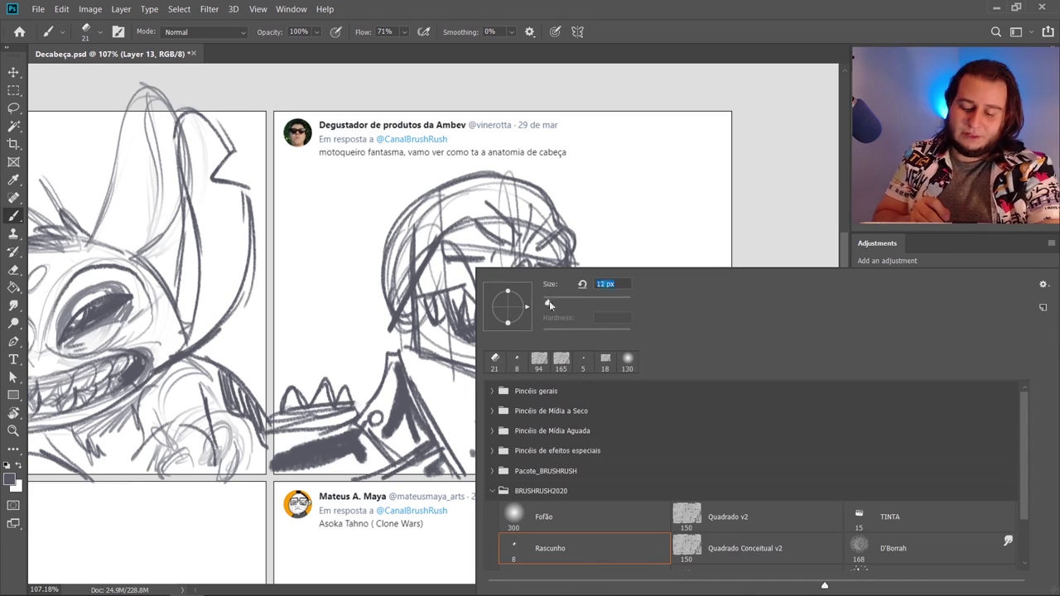
{"action": "left_click", "coordinate": [677, 65]}
{"action": "mouse_move", "coordinate": [412, 361]}
{"action": "left_mouse_down"}
{"action": "mouse_move", "coordinate": [495, 412]}
{"action": "mouse_move", "coordinate": [456, 456]}
{"action": "left_mouse_up"}
{"action": "right_click", "coordinate": [610, 328]}
{"action": "key", "text": "Return"}
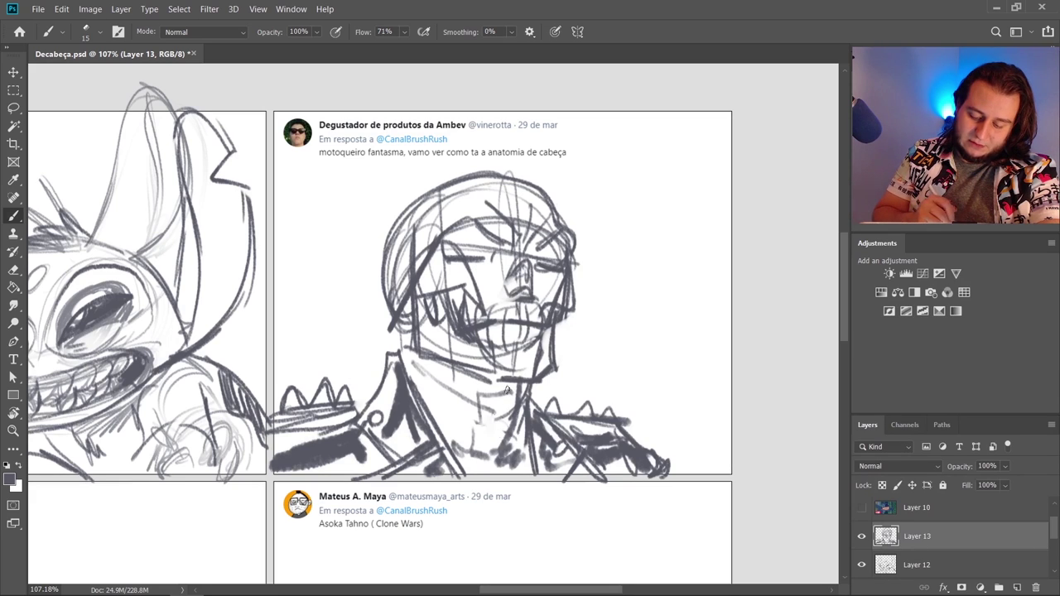
{"action": "mouse_move", "coordinate": [507, 386]}
{"action": "left_mouse_down"}
{"action": "mouse_move", "coordinate": [497, 468]}
{"action": "mouse_move", "coordinate": [519, 414]}
{"action": "mouse_move", "coordinate": [496, 456]}
{"action": "left_mouse_up"}
{"action": "left_click_drag", "start_coordinate": [512, 419], "coordinate": [447, 452]}
{"action": "mouse_move", "coordinate": [472, 418]}
{"action": "left_mouse_down"}
{"action": "mouse_move", "coordinate": [517, 436]}
{"action": "mouse_move", "coordinate": [503, 414]}
{"action": "mouse_move", "coordinate": [523, 401]}
{"action": "left_mouse_up"}
{"action": "key", "text": "e"}
{"action": "key", "text": "b"}
{"action": "left_click_drag", "start_coordinate": [472, 461], "coordinate": [527, 467]}
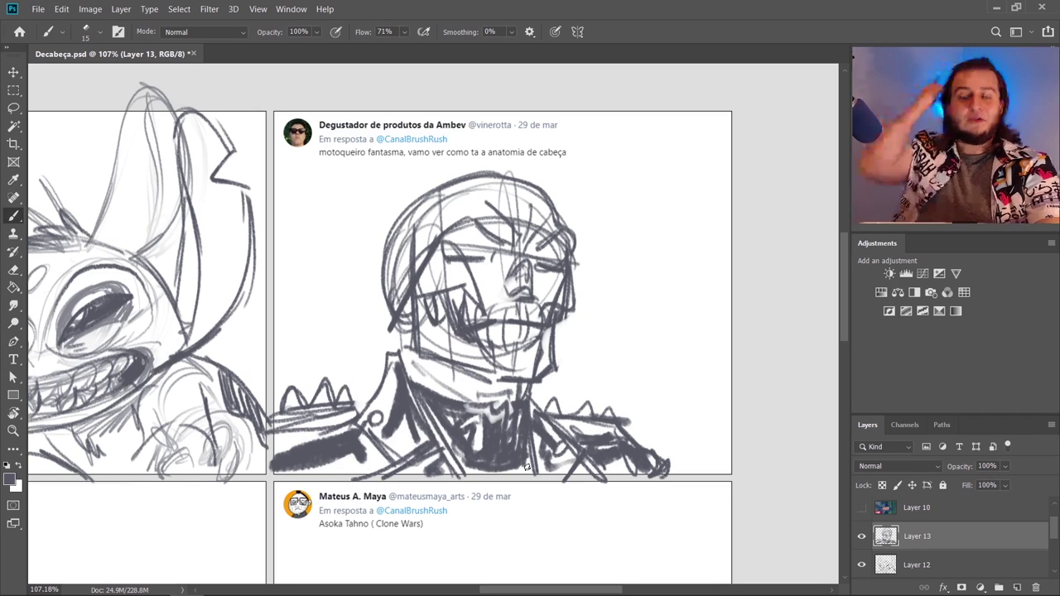
Fade the skull's construction lines with the Eraser, using the soft Fofão tip at 322 px
{"action": "key", "text": "e"}
{"action": "right_click", "coordinate": [614, 390]}
{"action": "left_click", "coordinate": [624, 514]}
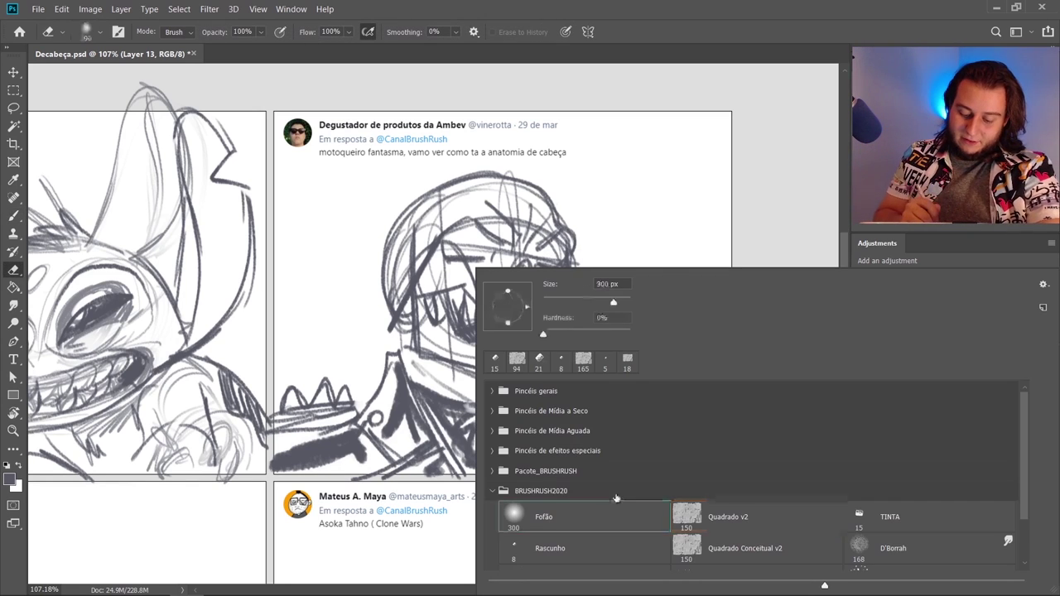
{"action": "left_click", "coordinate": [614, 302]}
{"action": "key", "text": "Return"}
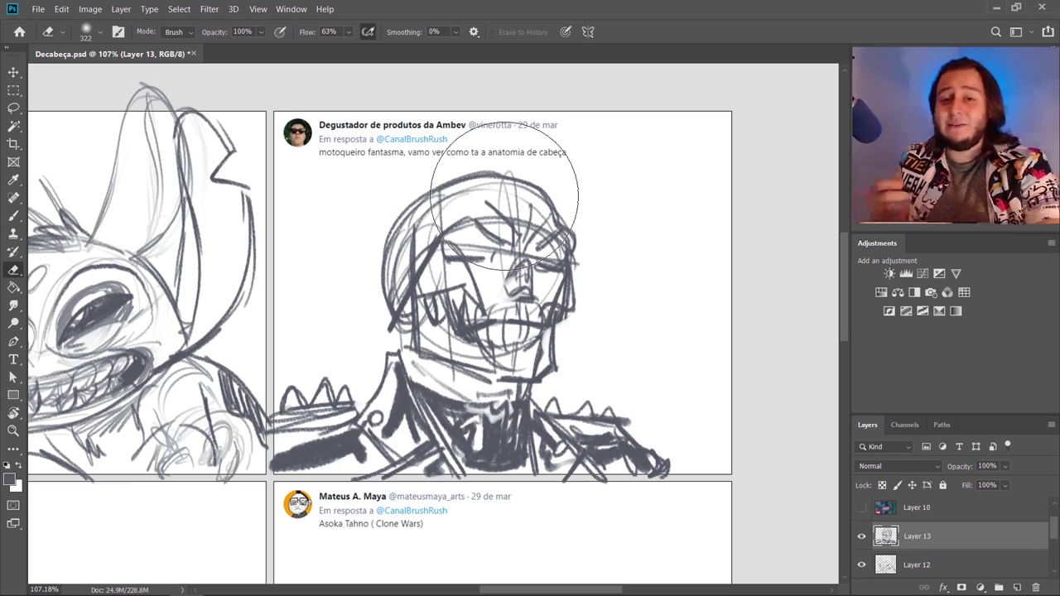
{"action": "mouse_move", "coordinate": [504, 197]}
{"action": "left_mouse_down"}
{"action": "mouse_move", "coordinate": [488, 249]}
{"action": "mouse_move", "coordinate": [603, 225]}
{"action": "mouse_move", "coordinate": [431, 348]}
{"action": "mouse_move", "coordinate": [330, 364]}
{"action": "mouse_move", "coordinate": [613, 355]}
{"action": "mouse_move", "coordinate": [385, 312]}
{"action": "mouse_move", "coordinate": [648, 390]}
{"action": "left_mouse_up"}
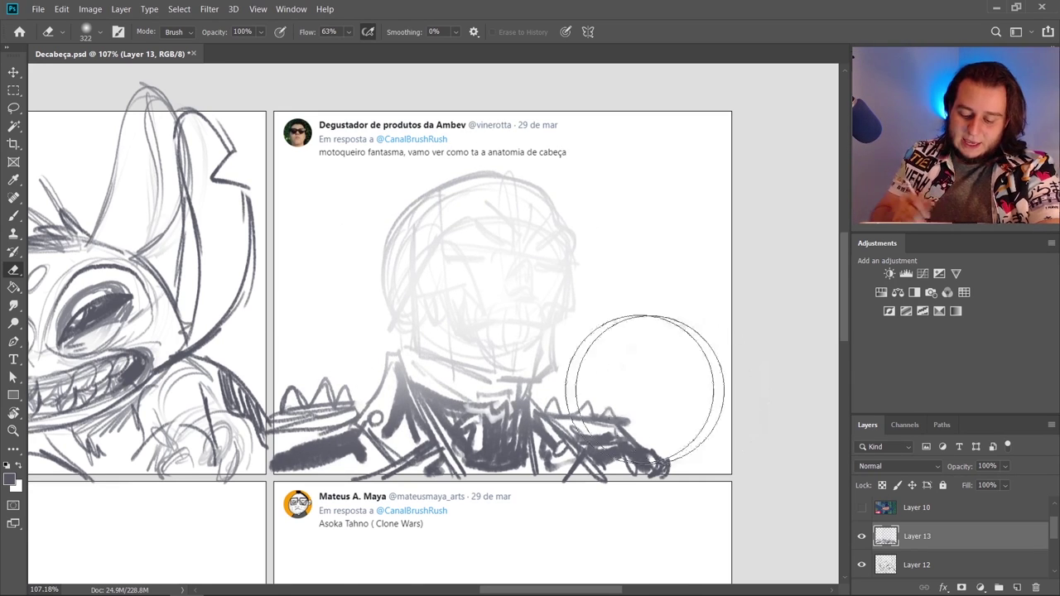
Return to the Brush tool and set its size to 8 px and its flow to 82%
{"action": "key", "text": "b"}
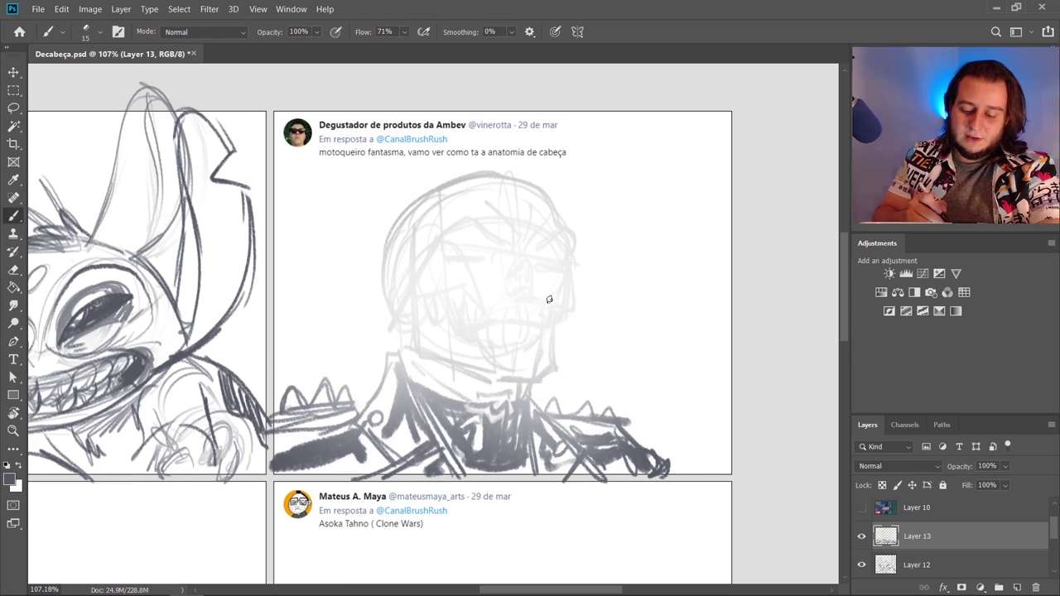
{"action": "right_click", "coordinate": [549, 300]}
{"action": "type", "text": "8"}
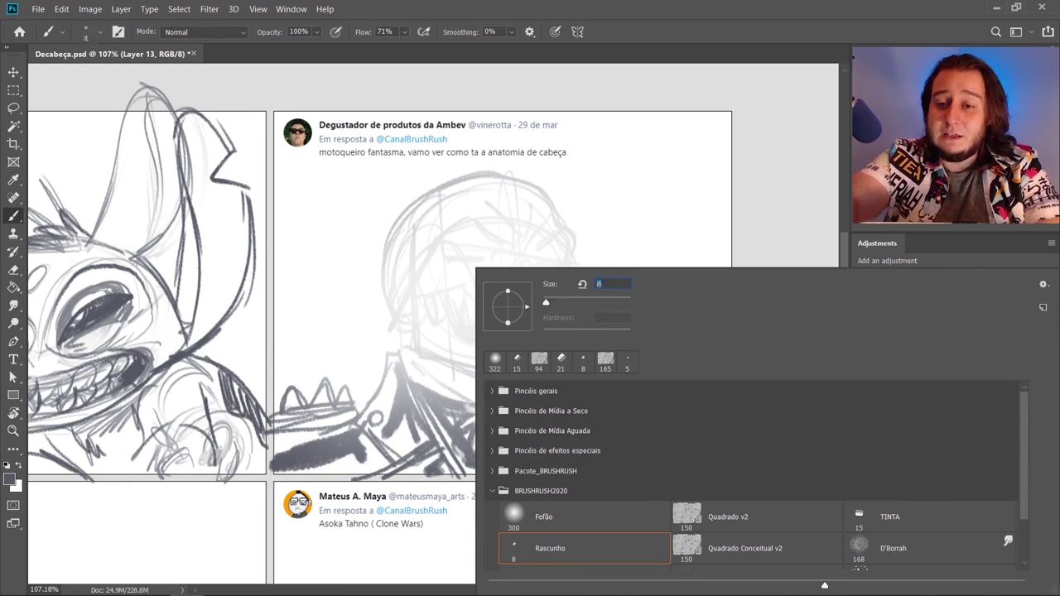
{"action": "key", "text": "Return"}
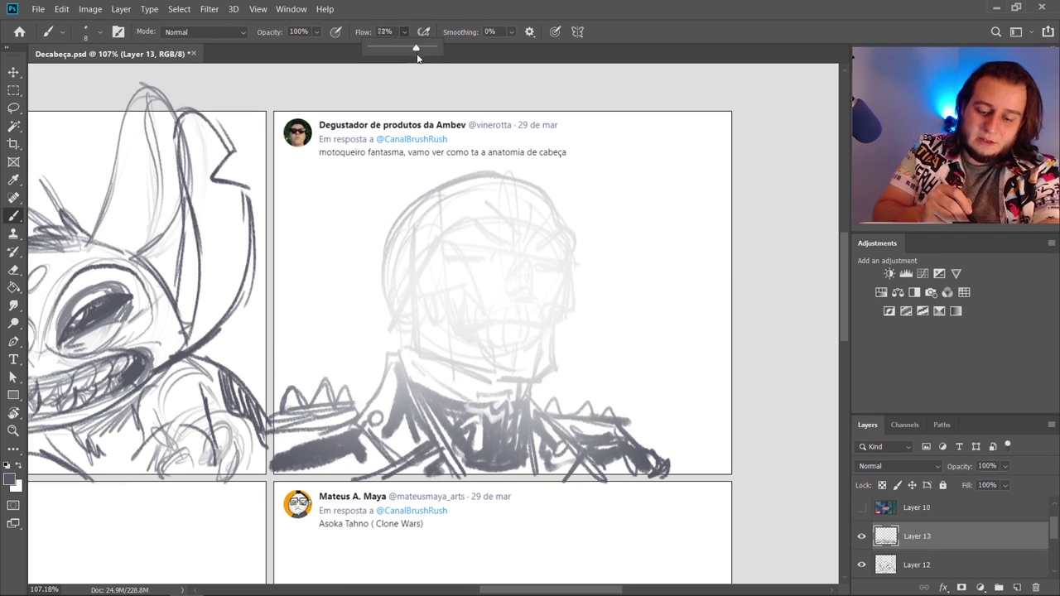
{"action": "left_click_drag", "start_coordinate": [418, 56], "coordinate": [422, 58]}
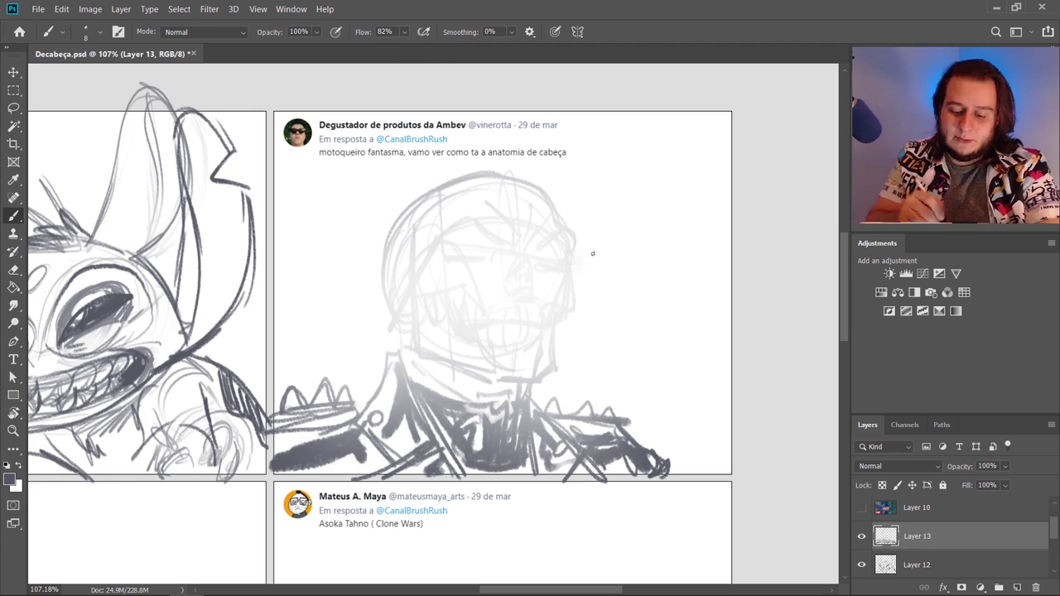
Sketch the near cheekbone's upper contour and the far cheek's edge over the faded Ghost Rider skull
{"action": "left_click_drag", "start_coordinate": [592, 253], "coordinate": [594, 336]}
{"action": "key", "text": "ctrl+z"}
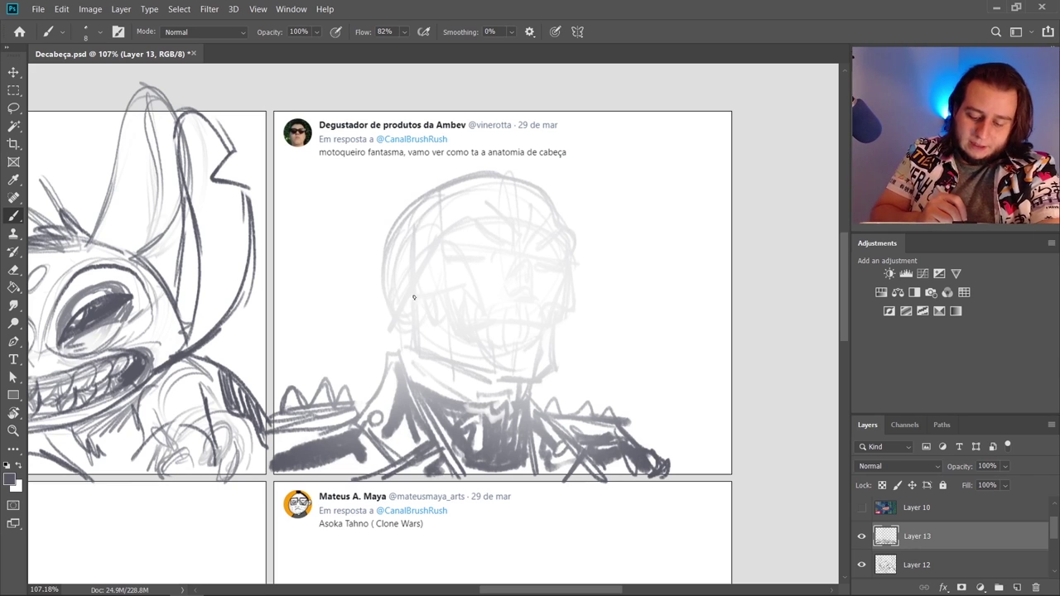
{"action": "left_click_drag", "start_coordinate": [409, 298], "coordinate": [439, 292]}
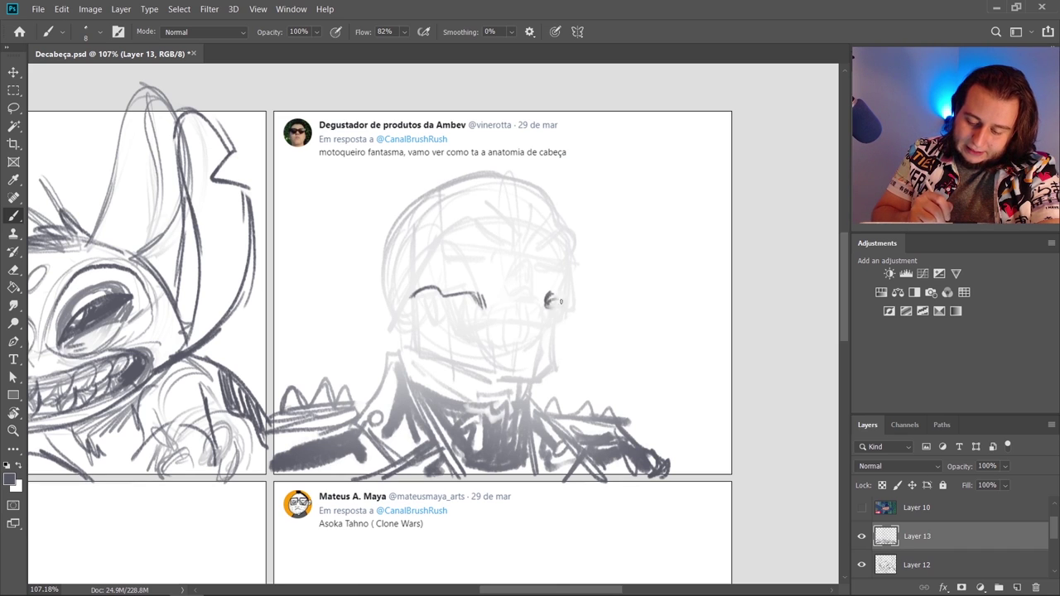
{"action": "left_click_drag", "start_coordinate": [560, 301], "coordinate": [574, 263]}
Switch to the Eraser with the Quadrado v2 tip at 67 px
{"action": "key", "text": "e"}
{"action": "right_click", "coordinate": [577, 225]}
{"action": "left_click", "coordinate": [689, 471]}
{"action": "left_click", "coordinate": [600, 205]}
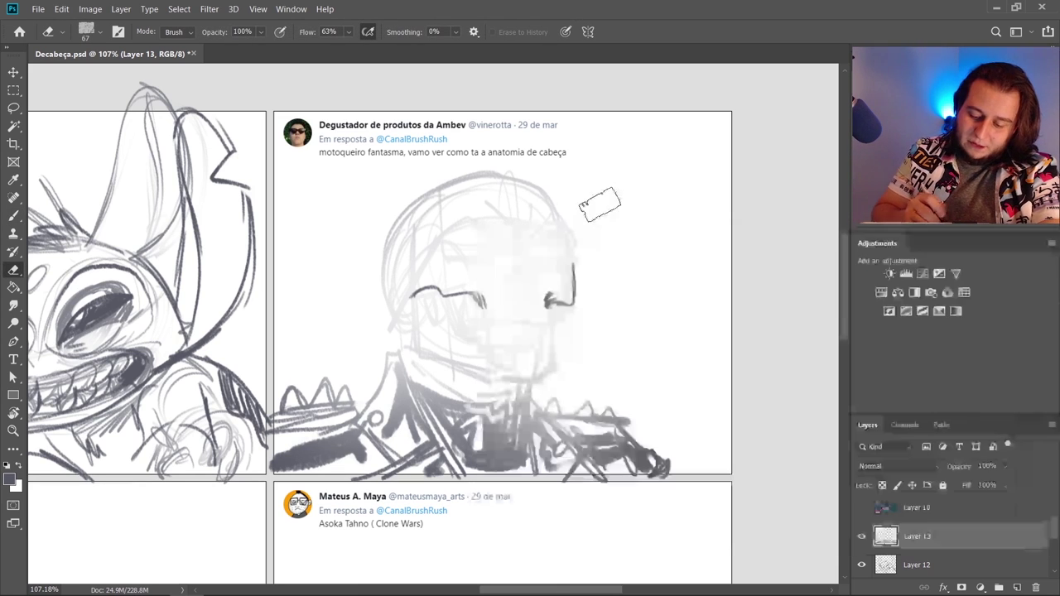
Outline the far brow and cheekbone profile, mark the notch between them with a small arrow, and erase that arrow
{"action": "key", "text": "b"}
{"action": "left_click_drag", "start_coordinate": [561, 224], "coordinate": [572, 245]}
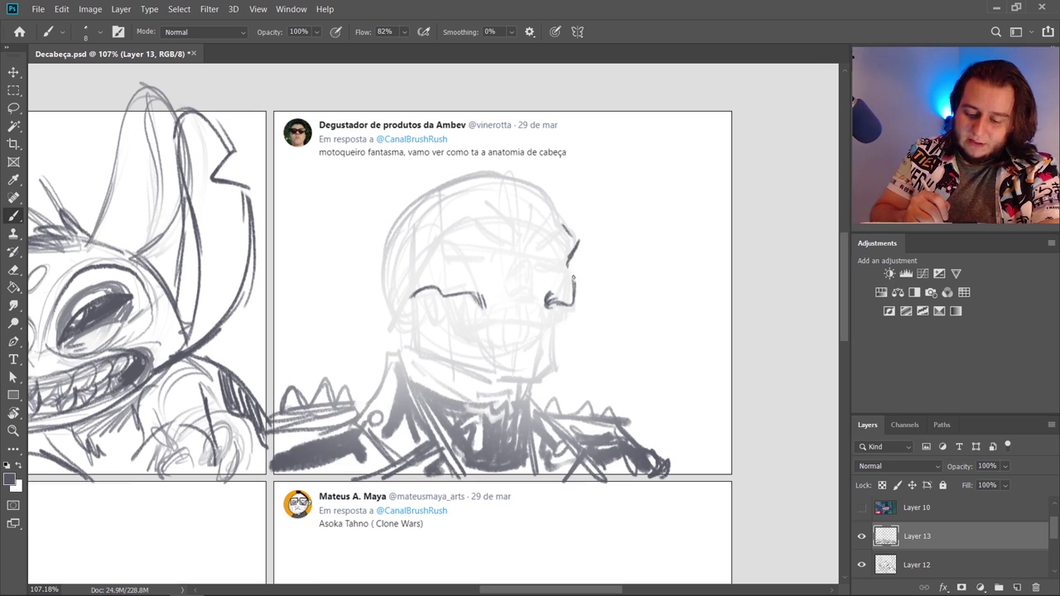
{"action": "key", "text": "e"}
{"action": "left_click_drag", "start_coordinate": [574, 281], "coordinate": [571, 279]}
{"action": "key", "text": "b"}
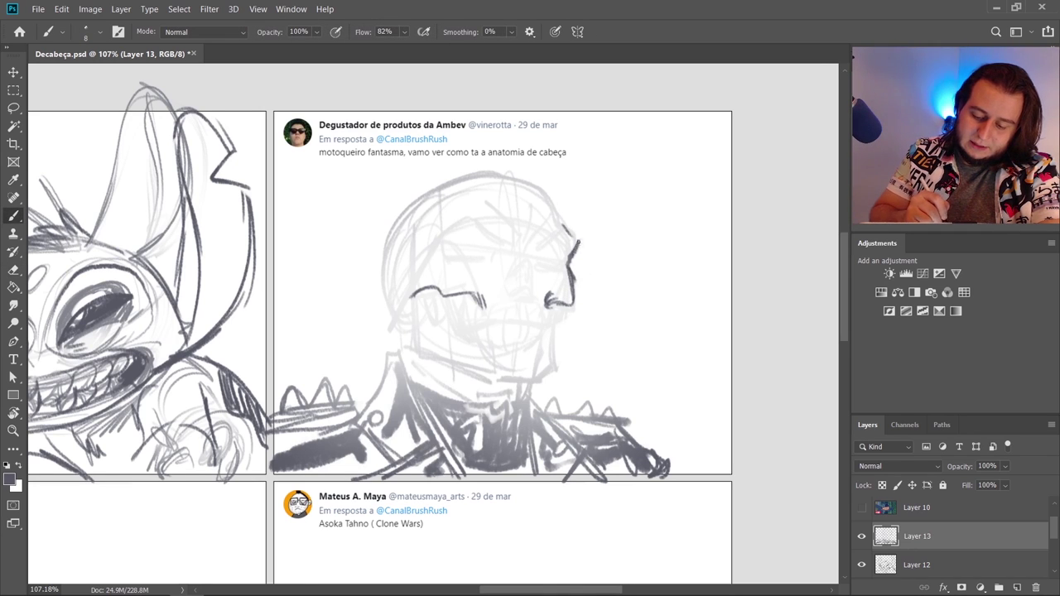
{"action": "left_click_drag", "start_coordinate": [562, 222], "coordinate": [595, 264]}
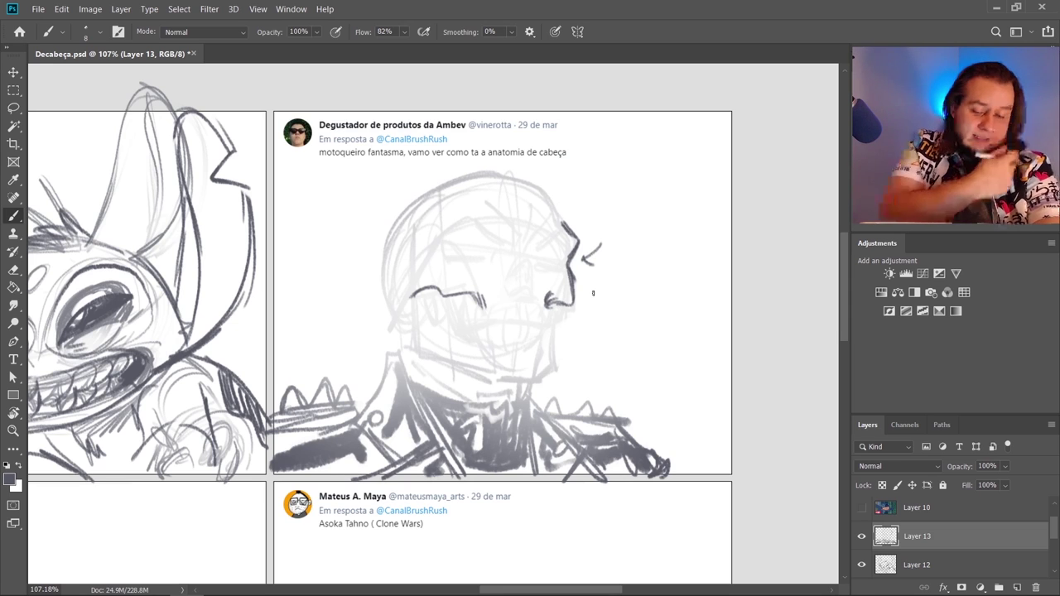
{"action": "key", "text": "e"}
{"action": "left_click_drag", "start_coordinate": [599, 247], "coordinate": [585, 264]}
Draw the cranium's outline from the far brow over the top and around the back to the cheekbone
{"action": "key", "text": "b"}
{"action": "mouse_move", "coordinate": [564, 224]}
{"action": "left_mouse_down"}
{"action": "mouse_move", "coordinate": [546, 188]}
{"action": "mouse_move", "coordinate": [503, 172]}
{"action": "mouse_move", "coordinate": [539, 182]}
{"action": "mouse_move", "coordinate": [464, 171]}
{"action": "mouse_move", "coordinate": [379, 279]}
{"action": "mouse_move", "coordinate": [414, 325]}
{"action": "left_mouse_up"}
Try blocking in the skull's front and side planes with a face rectangle and slanted guide lines
{"action": "left_click_drag", "start_coordinate": [461, 169], "coordinate": [546, 182]}
{"action": "mouse_move", "coordinate": [462, 231]}
{"action": "left_mouse_down"}
{"action": "mouse_move", "coordinate": [501, 381]}
{"action": "mouse_move", "coordinate": [555, 180]}
{"action": "left_mouse_up"}
{"action": "left_click_drag", "start_coordinate": [461, 195], "coordinate": [367, 281]}
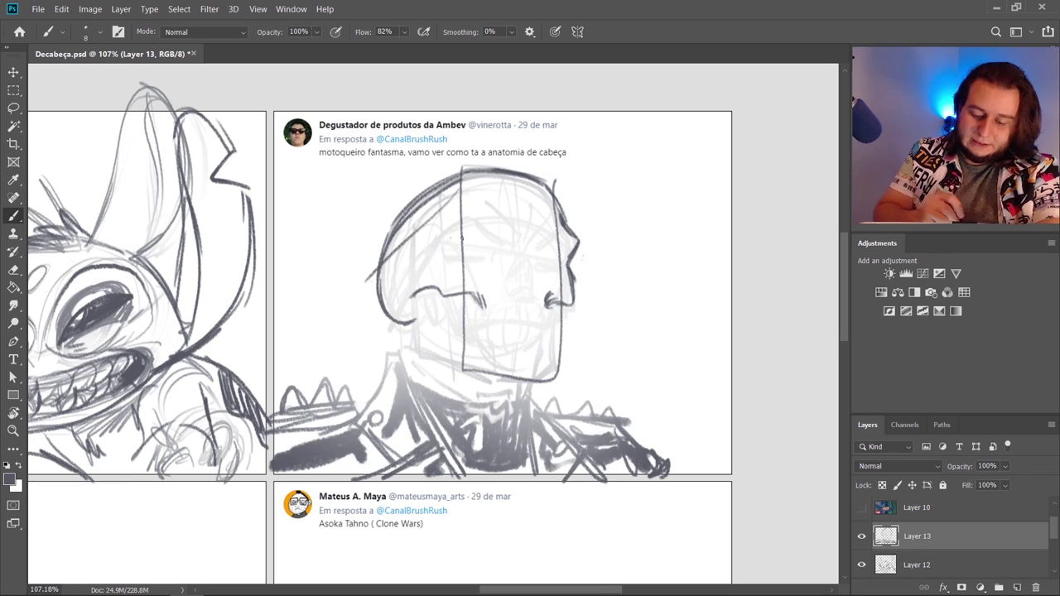
{"action": "left_click_drag", "start_coordinate": [462, 238], "coordinate": [386, 310]}
{"action": "left_click_drag", "start_coordinate": [463, 294], "coordinate": [401, 338]}
{"action": "left_click_drag", "start_coordinate": [476, 324], "coordinate": [412, 369]}
{"action": "key", "text": "ctrl+z"}
{"action": "key", "text": "ctrl+z"}
{"action": "key", "text": "ctrl+z"}
{"action": "key", "text": "ctrl+z"}
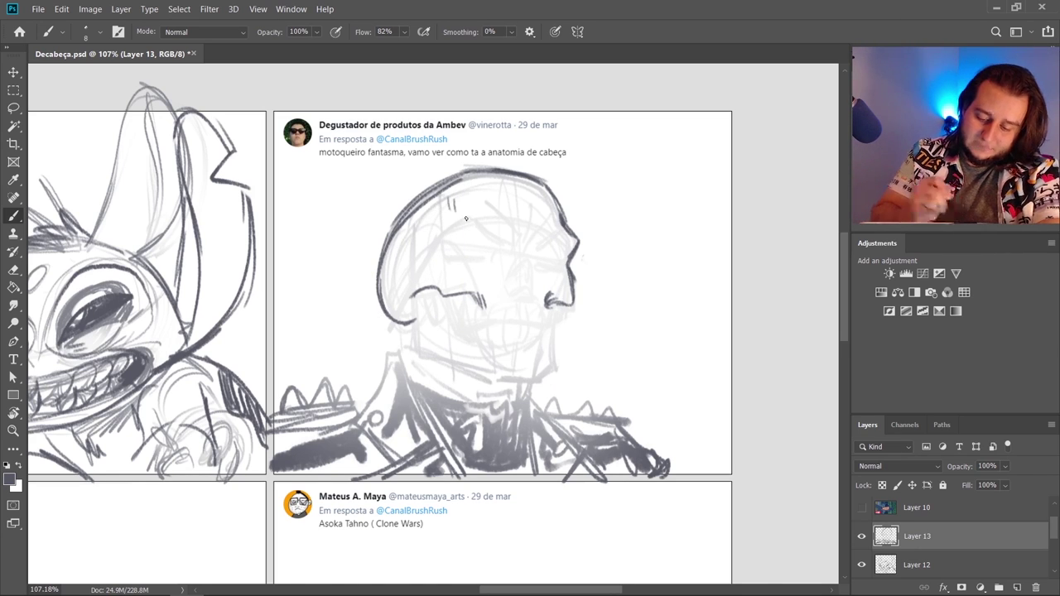
Draw the temple line, angry brow ridges with forehead creases, and both eye socket outlines
{"action": "mouse_move", "coordinate": [433, 217]}
{"action": "left_mouse_down"}
{"action": "mouse_move", "coordinate": [395, 251]}
{"action": "mouse_move", "coordinate": [444, 227]}
{"action": "mouse_move", "coordinate": [501, 246]}
{"action": "left_mouse_up"}
{"action": "left_click_drag", "start_coordinate": [489, 187], "coordinate": [504, 246]}
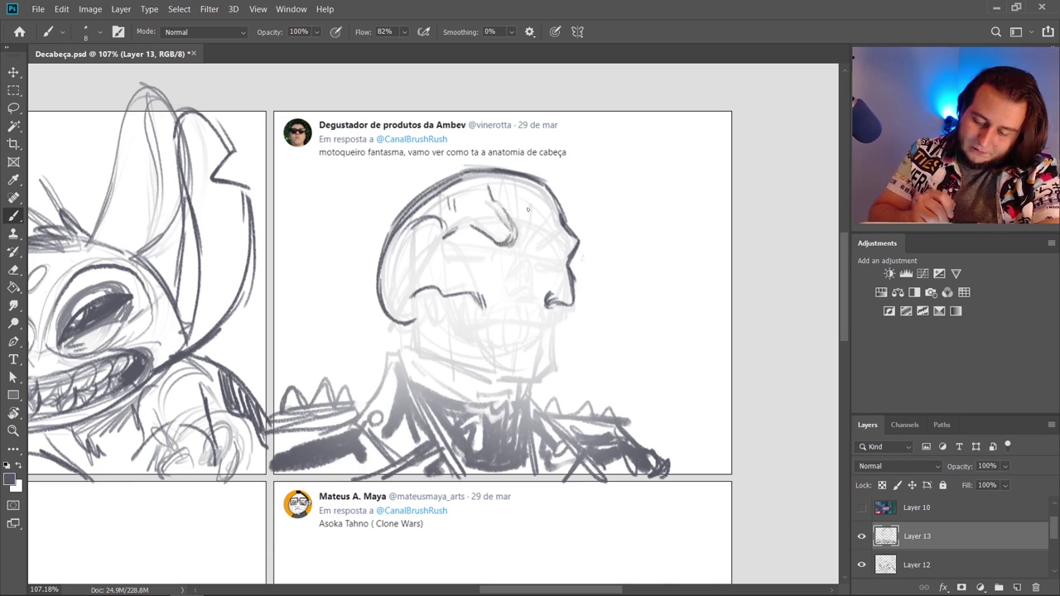
{"action": "left_click_drag", "start_coordinate": [526, 202], "coordinate": [528, 226]}
{"action": "left_click_drag", "start_coordinate": [542, 207], "coordinate": [526, 228]}
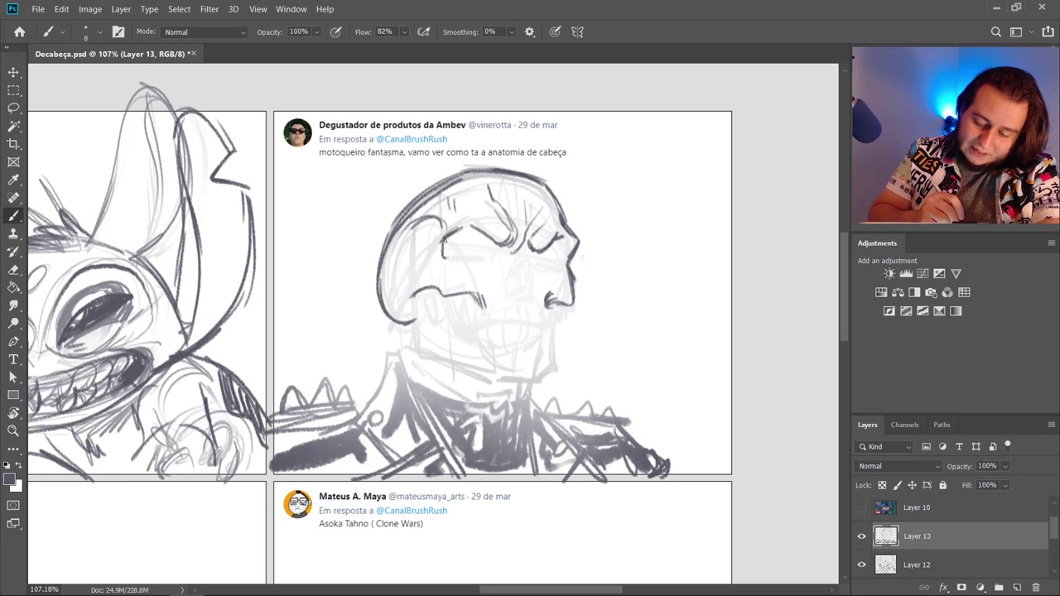
{"action": "left_click_drag", "start_coordinate": [451, 262], "coordinate": [501, 258]}
{"action": "mouse_move", "coordinate": [532, 264]}
{"action": "left_mouse_down"}
{"action": "mouse_move", "coordinate": [563, 253]}
{"action": "mouse_move", "coordinate": [569, 267]}
{"action": "left_mouse_up"}
Outline the chin and jaw, tighten the back of the skull, and draw the collar line under the jaw
{"action": "mouse_move", "coordinate": [574, 239]}
{"action": "left_mouse_down"}
{"action": "mouse_move", "coordinate": [539, 354]}
{"action": "mouse_move", "coordinate": [485, 382]}
{"action": "mouse_move", "coordinate": [429, 353]}
{"action": "left_mouse_up"}
{"action": "left_click_drag", "start_coordinate": [414, 300], "coordinate": [432, 354]}
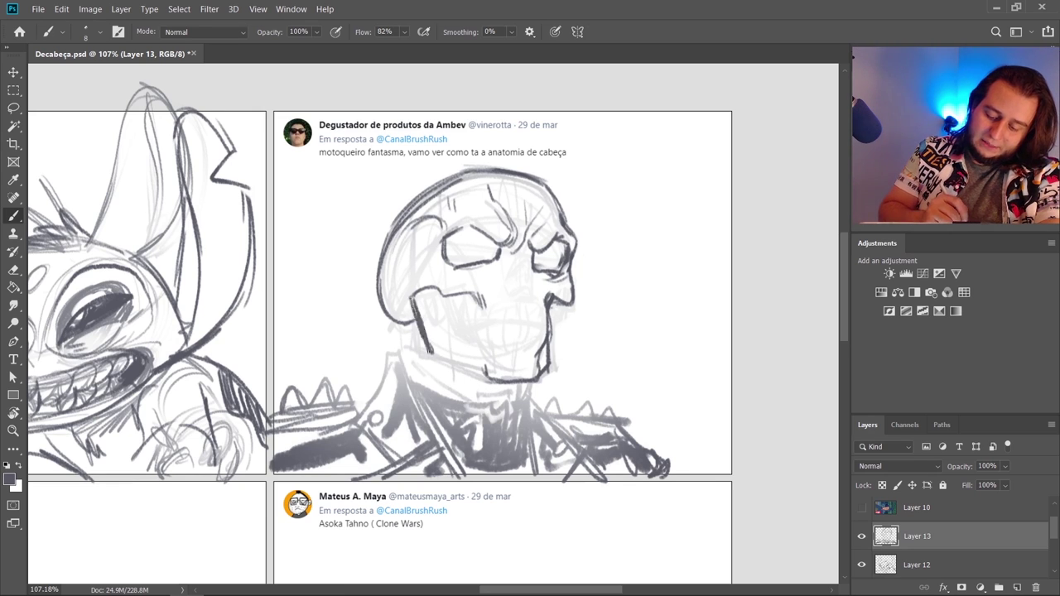
{"action": "key", "text": "e"}
{"action": "key", "text": "b"}
{"action": "mouse_move", "coordinate": [383, 267]}
{"action": "left_mouse_down"}
{"action": "mouse_move", "coordinate": [401, 326]}
{"action": "mouse_move", "coordinate": [410, 312]}
{"action": "mouse_move", "coordinate": [398, 323]}
{"action": "mouse_move", "coordinate": [404, 370]}
{"action": "left_mouse_up"}
{"action": "key", "text": "e"}
{"action": "key", "text": "b"}
{"action": "mouse_move", "coordinate": [405, 352]}
{"action": "left_mouse_down"}
{"action": "mouse_move", "coordinate": [383, 364]}
{"action": "mouse_move", "coordinate": [429, 390]}
{"action": "mouse_move", "coordinate": [505, 396]}
{"action": "left_mouse_up"}
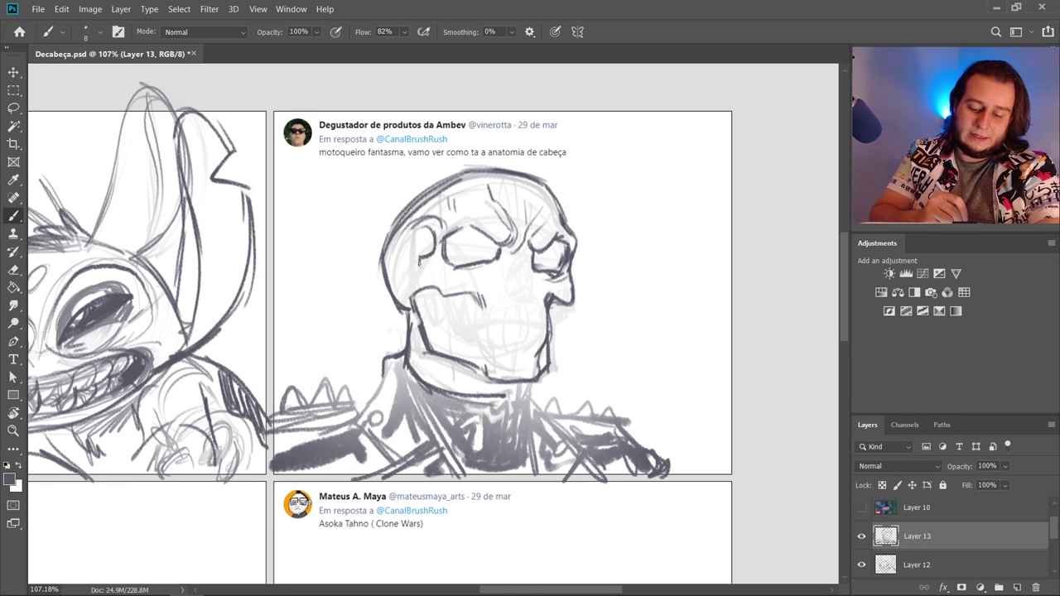
Clean up the temple and darken the cheekbone arch above the jaw joint
{"action": "key", "text": "e"}
{"action": "key", "text": "b"}
{"action": "mouse_move", "coordinate": [434, 288]}
{"action": "left_mouse_down"}
{"action": "mouse_move", "coordinate": [414, 295]}
{"action": "mouse_move", "coordinate": [428, 277]}
{"action": "mouse_move", "coordinate": [406, 277]}
{"action": "left_mouse_up"}
{"action": "key", "text": "ctrl+z"}
Start a profile head study beside the Ghost Rider panel with a cranium circle, crossing center lines and a front face line
{"action": "mouse_move", "coordinate": [635, 310]}
{"action": "left_mouse_down"}
{"action": "mouse_move", "coordinate": [436, 315]}
{"action": "mouse_move", "coordinate": [402, 301]}
{"action": "left_mouse_up"}
{"action": "mouse_move", "coordinate": [694, 188]}
{"action": "left_mouse_down"}
{"action": "mouse_move", "coordinate": [734, 257]}
{"action": "mouse_move", "coordinate": [687, 179]}
{"action": "mouse_move", "coordinate": [657, 267]}
{"action": "left_mouse_up"}
{"action": "left_click_drag", "start_coordinate": [660, 184], "coordinate": [654, 393]}
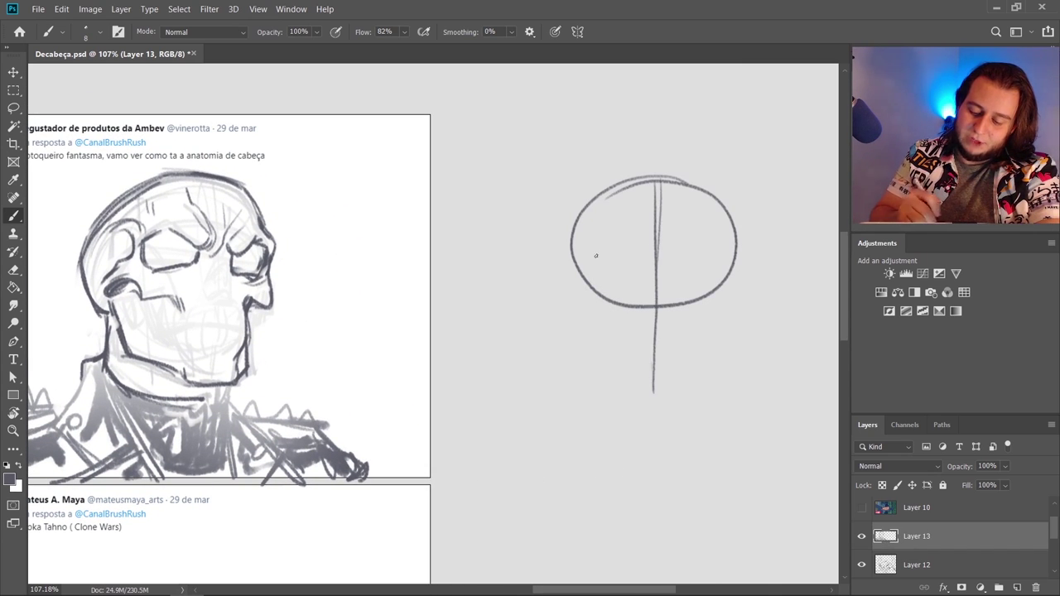
{"action": "left_click_drag", "start_coordinate": [575, 257], "coordinate": [732, 257]}
{"action": "left_click_drag", "start_coordinate": [573, 240], "coordinate": [584, 354]}
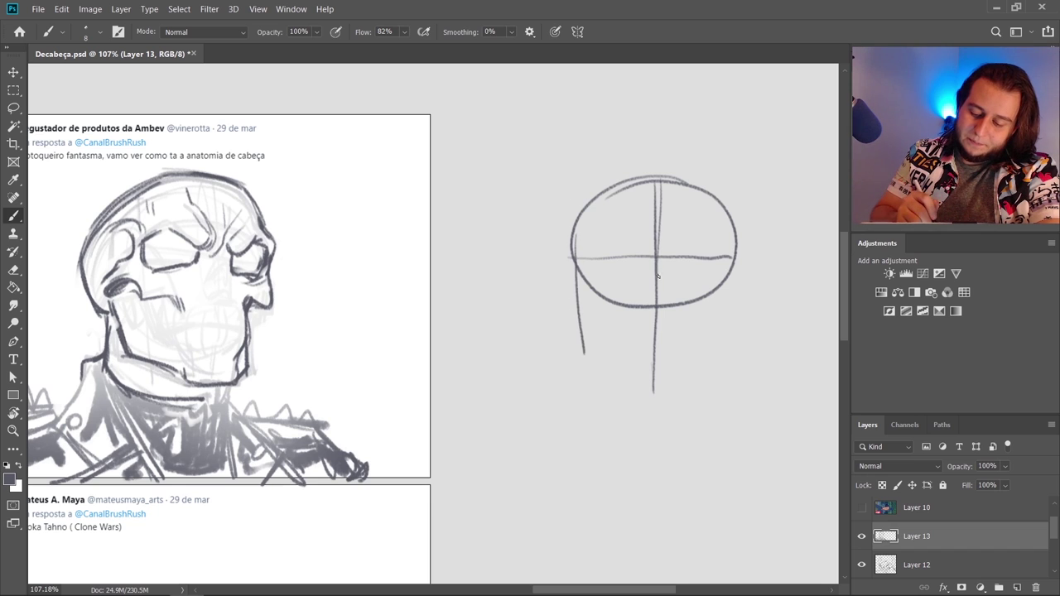
Add the ear, jaw and neck to the profile head, plus an arrow pointing out past the back of the cranium
{"action": "mouse_move", "coordinate": [658, 276]}
{"action": "left_mouse_down"}
{"action": "mouse_move", "coordinate": [677, 292]}
{"action": "mouse_move", "coordinate": [584, 352]}
{"action": "mouse_move", "coordinate": [637, 340]}
{"action": "mouse_move", "coordinate": [623, 388]}
{"action": "mouse_move", "coordinate": [711, 350]}
{"action": "left_mouse_up"}
{"action": "left_click_drag", "start_coordinate": [707, 303], "coordinate": [728, 352]}
{"action": "left_click_drag", "start_coordinate": [723, 284], "coordinate": [733, 236]}
{"action": "left_click_drag", "start_coordinate": [648, 186], "coordinate": [607, 198]}
{"action": "mouse_move", "coordinate": [666, 236]}
{"action": "left_mouse_down"}
{"action": "mouse_move", "coordinate": [762, 235]}
{"action": "mouse_move", "coordinate": [746, 245]}
{"action": "left_mouse_up"}
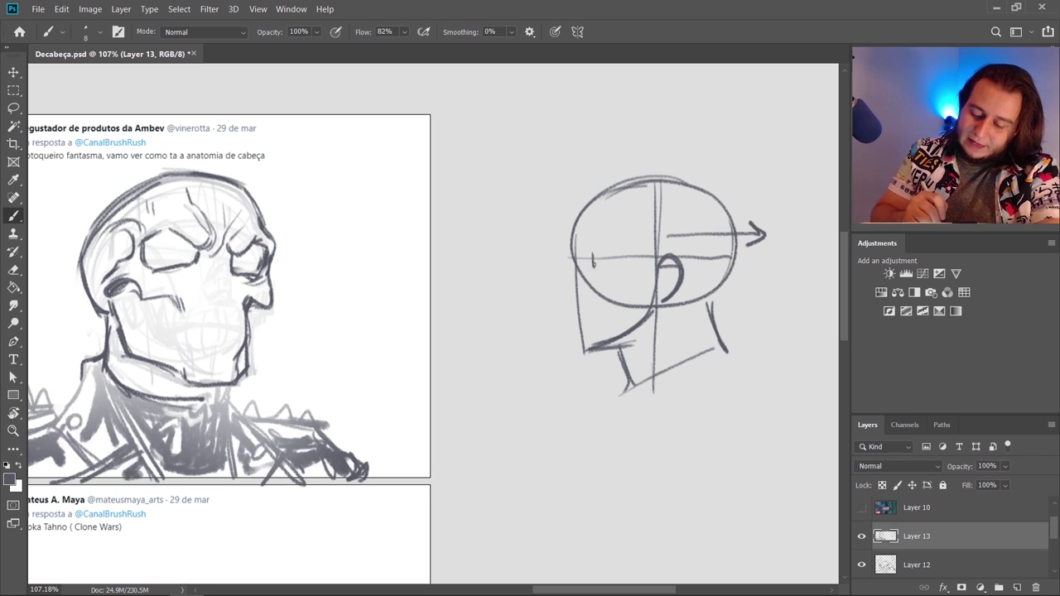
Draw the profile head's eye, brow, nose and lips, and a line inside the back of the cranium
{"action": "mouse_move", "coordinate": [593, 263]}
{"action": "left_mouse_down"}
{"action": "mouse_move", "coordinate": [616, 262]}
{"action": "mouse_move", "coordinate": [605, 245]}
{"action": "mouse_move", "coordinate": [618, 248]}
{"action": "left_mouse_up"}
{"action": "mouse_move", "coordinate": [575, 255]}
{"action": "left_mouse_down"}
{"action": "mouse_move", "coordinate": [577, 300]}
{"action": "mouse_move", "coordinate": [560, 301]}
{"action": "mouse_move", "coordinate": [581, 344]}
{"action": "left_mouse_up"}
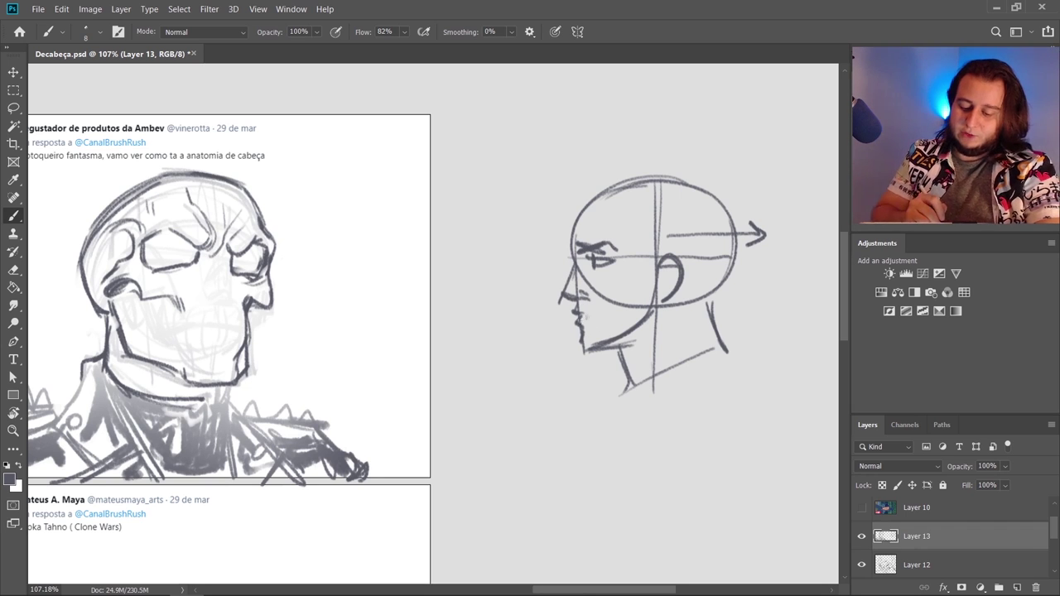
{"action": "left_click_drag", "start_coordinate": [725, 219], "coordinate": [717, 302]}
{"action": "left_click_drag", "start_coordinate": [761, 240], "coordinate": [622, 217]}
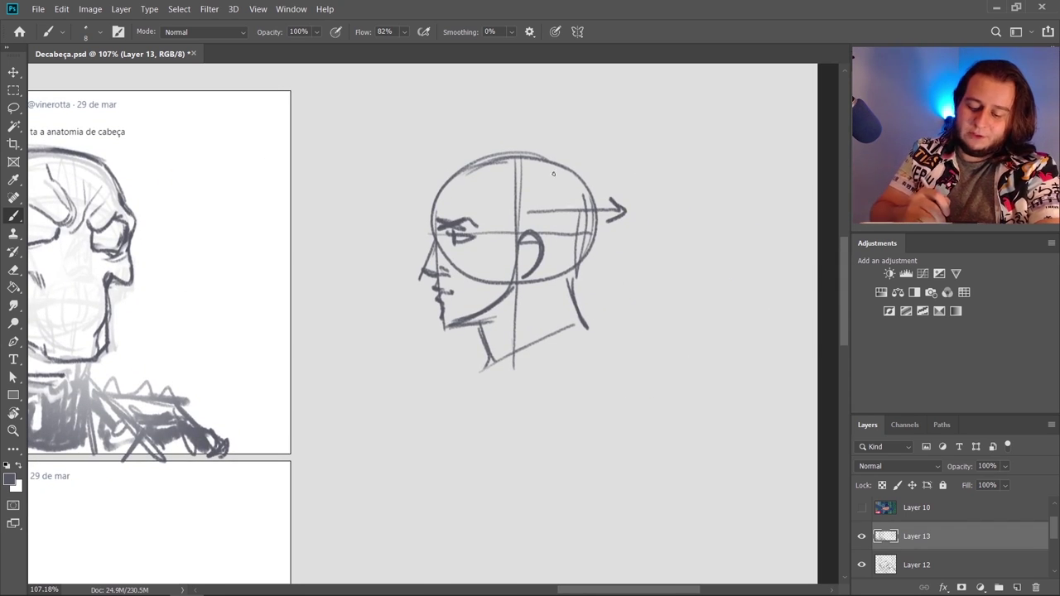
Try redrawing the profile head's back and nape much closer to the ear
{"action": "mouse_move", "coordinate": [561, 184]}
{"action": "left_mouse_down"}
{"action": "mouse_move", "coordinate": [556, 323]}
{"action": "mouse_move", "coordinate": [565, 332]}
{"action": "mouse_move", "coordinate": [549, 149]}
{"action": "mouse_move", "coordinate": [572, 240]}
{"action": "left_mouse_up"}
{"action": "key", "text": "e"}
{"action": "key", "text": "b"}
{"action": "mouse_move", "coordinate": [466, 169]}
{"action": "left_mouse_down"}
{"action": "mouse_move", "coordinate": [579, 229]}
{"action": "mouse_move", "coordinate": [563, 263]}
{"action": "mouse_move", "coordinate": [517, 157]}
{"action": "mouse_move", "coordinate": [465, 169]}
{"action": "left_mouse_up"}
{"action": "key", "text": "ctrl+z"}
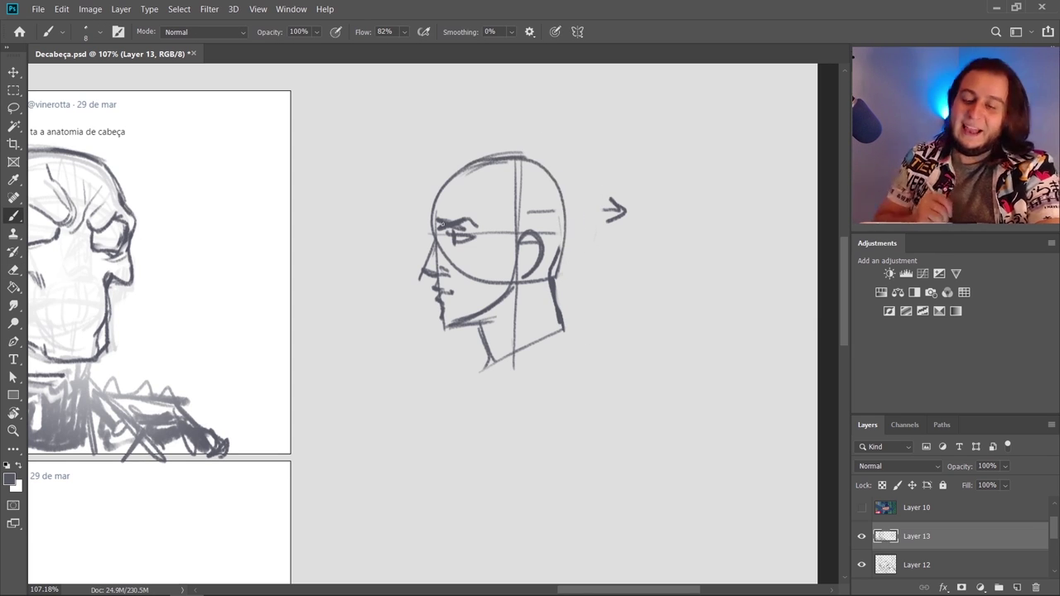
{"action": "key", "text": "ctrl+z"}
{"action": "key", "text": "ctrl+z"}
{"action": "key", "text": "ctrl+z"}
{"action": "key", "text": "ctrl+z"}
{"action": "key", "text": "ctrl+z"}
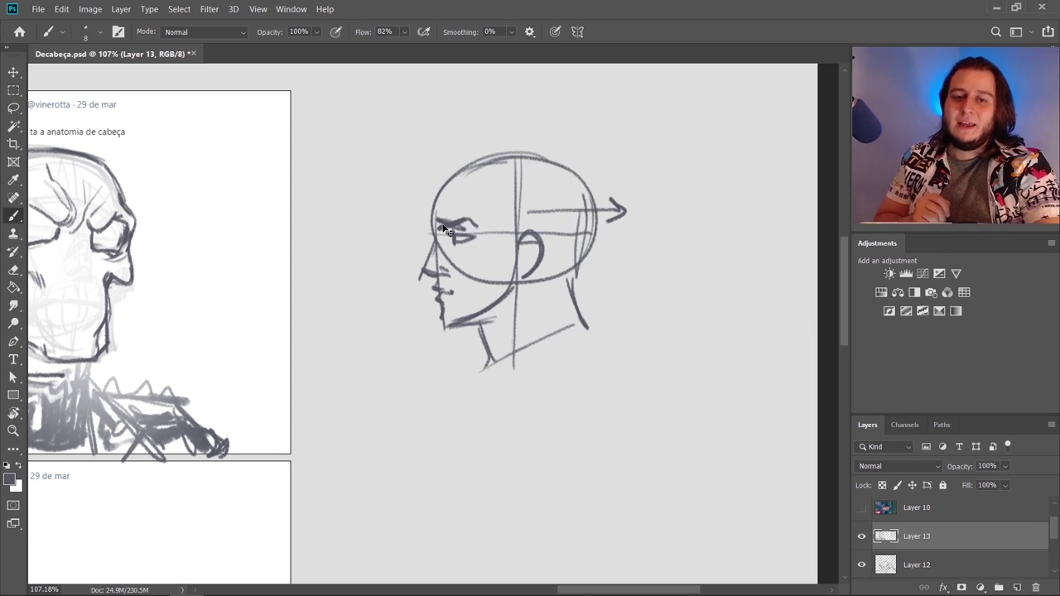
Erase the outer back of the profile head, redraw it flatter, and sketch the hairline around the temple and ear
{"action": "key", "text": "e"}
{"action": "mouse_move", "coordinate": [579, 179]}
{"action": "left_mouse_down"}
{"action": "mouse_move", "coordinate": [585, 266]}
{"action": "mouse_move", "coordinate": [599, 272]}
{"action": "mouse_move", "coordinate": [571, 282]}
{"action": "left_mouse_up"}
{"action": "key", "text": "b"}
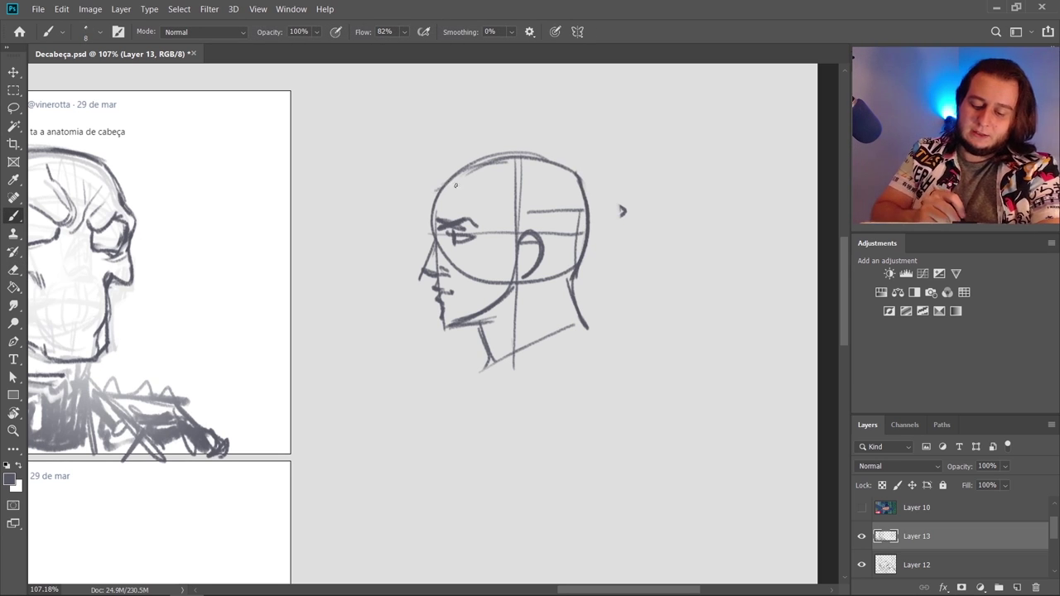
{"action": "mouse_move", "coordinate": [439, 189]}
{"action": "left_mouse_down"}
{"action": "mouse_move", "coordinate": [494, 181]}
{"action": "mouse_move", "coordinate": [581, 278]}
{"action": "left_mouse_up"}
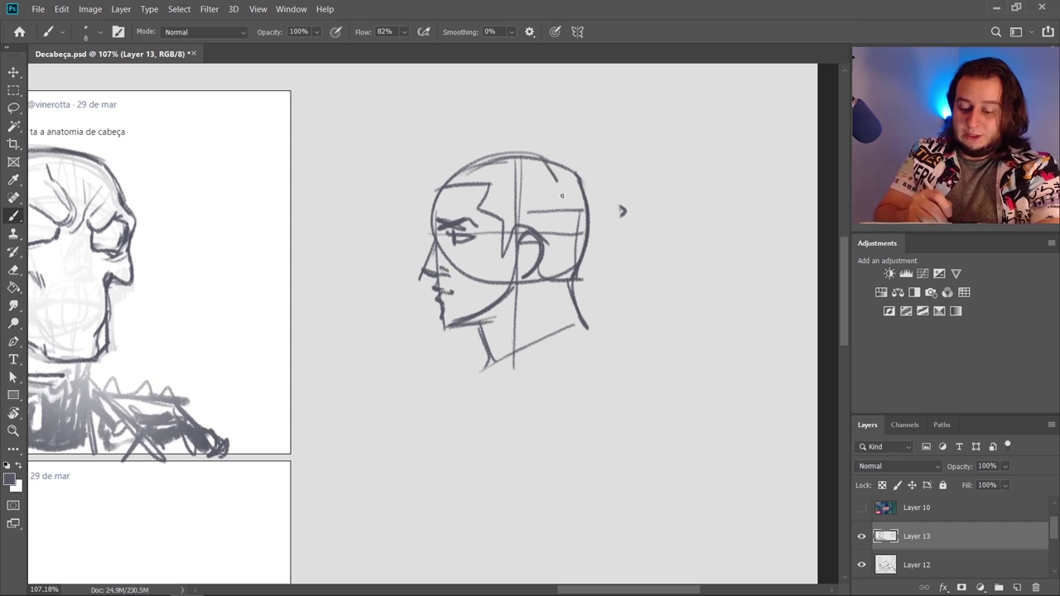
{"action": "left_click_drag", "start_coordinate": [562, 196], "coordinate": [556, 285]}
Erase the profile head's back and nape and redraw them as one curve closer to the ear
{"action": "key", "text": "e"}
{"action": "left_click_drag", "start_coordinate": [580, 171], "coordinate": [587, 330]}
{"action": "key", "text": "b"}
{"action": "left_click_drag", "start_coordinate": [543, 161], "coordinate": [571, 340]}
{"action": "left_click_drag", "start_coordinate": [559, 244], "coordinate": [571, 341]}
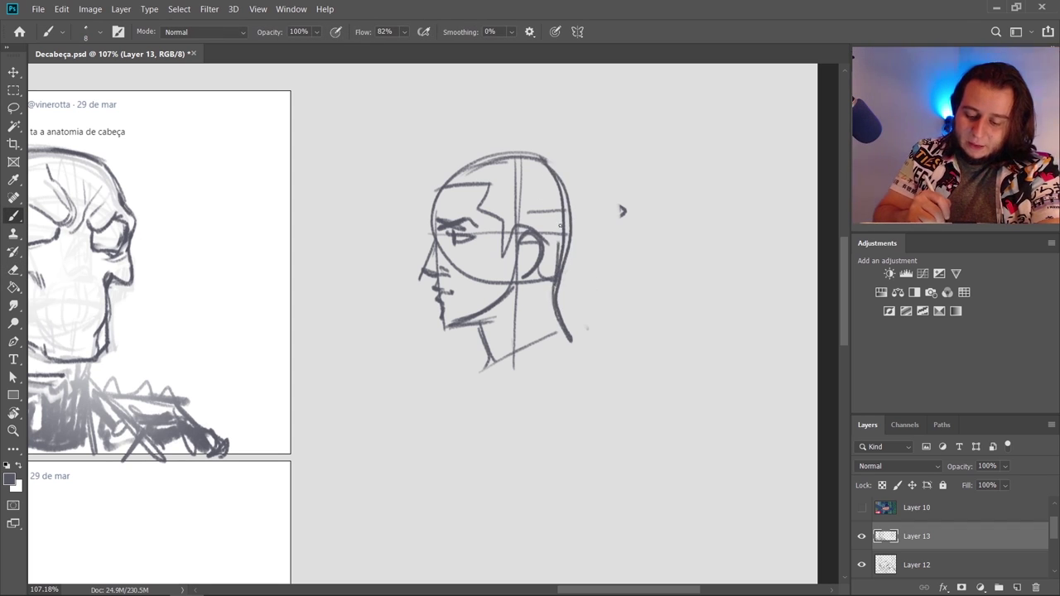
Lower and redraw the profile head's crown, thicken the back contour, and shade the hair behind the ear
{"action": "left_click_drag", "start_coordinate": [532, 156], "coordinate": [563, 242]}
{"action": "key", "text": "e"}
{"action": "key", "text": "b"}
{"action": "mouse_move", "coordinate": [563, 172]}
{"action": "left_mouse_down"}
{"action": "mouse_move", "coordinate": [456, 170]}
{"action": "mouse_move", "coordinate": [552, 171]}
{"action": "left_mouse_up"}
{"action": "mouse_move", "coordinate": [489, 161]}
{"action": "left_mouse_down"}
{"action": "mouse_move", "coordinate": [511, 159]}
{"action": "mouse_move", "coordinate": [554, 295]}
{"action": "left_mouse_up"}
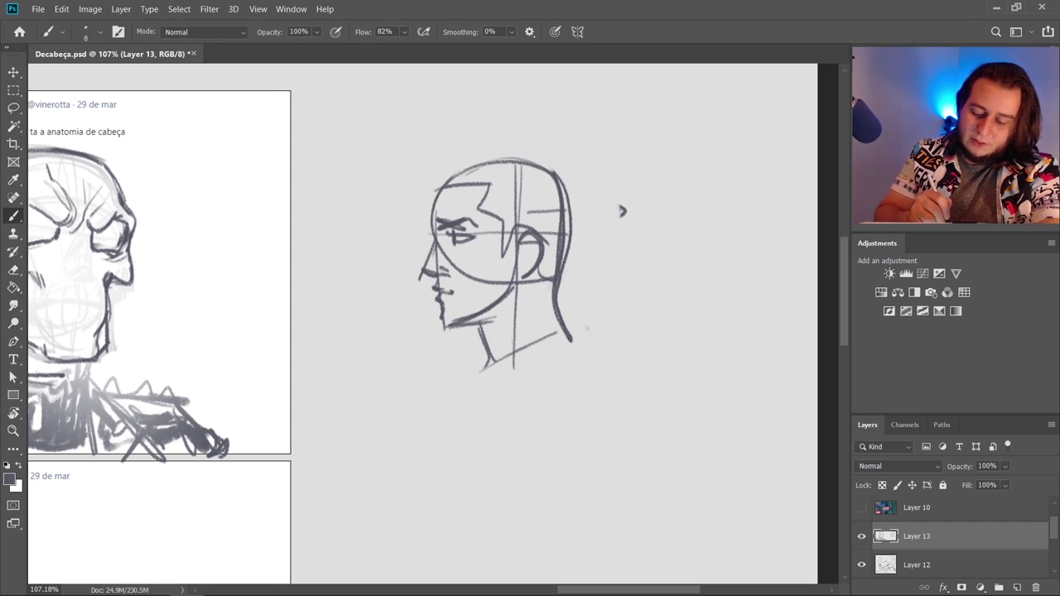
{"action": "left_click_drag", "start_coordinate": [543, 253], "coordinate": [549, 272]}
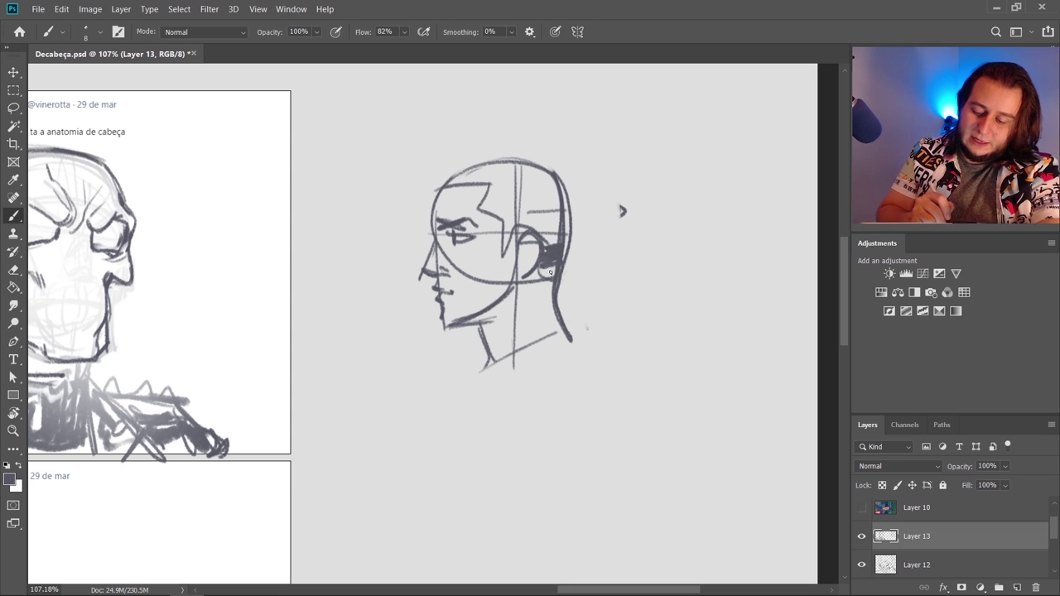
Enlarge the Eraser to 165 px and erase the whole profile head study
{"action": "key", "text": "e"}
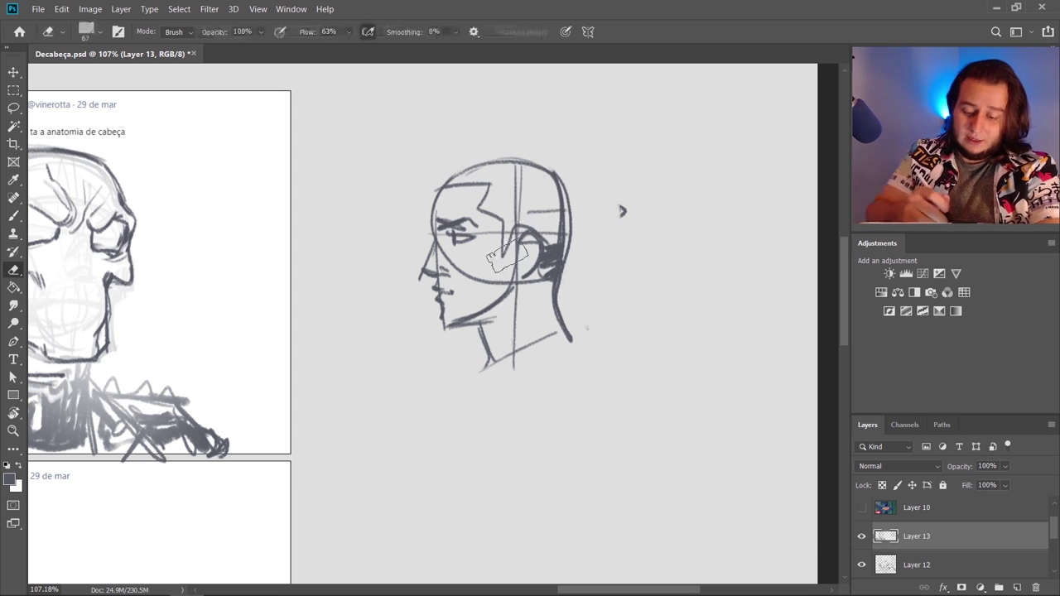
{"action": "right_click", "coordinate": [489, 214]}
{"action": "left_click", "coordinate": [595, 251]}
{"action": "mouse_move", "coordinate": [498, 174]}
{"action": "left_mouse_down"}
{"action": "mouse_move", "coordinate": [483, 252]}
{"action": "mouse_move", "coordinate": [622, 246]}
{"action": "left_mouse_up"}
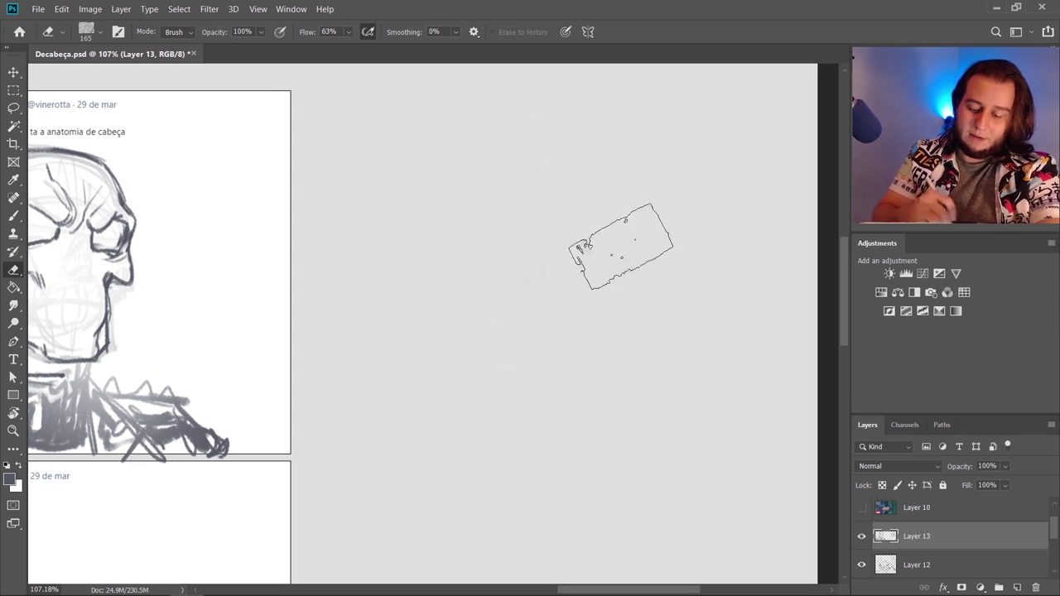
Shade the hollows beneath the Ghost Rider skull's cheekbone with the Brush and add creases beside the mouth
{"action": "mouse_move", "coordinate": [358, 314]}
{"action": "left_mouse_down"}
{"action": "mouse_move", "coordinate": [388, 306]}
{"action": "mouse_move", "coordinate": [811, 334]}
{"action": "left_mouse_up"}
{"action": "key", "text": "b"}
{"action": "mouse_move", "coordinate": [496, 305]}
{"action": "left_mouse_down"}
{"action": "mouse_move", "coordinate": [492, 325]}
{"action": "mouse_move", "coordinate": [481, 319]}
{"action": "left_mouse_up"}
{"action": "mouse_move", "coordinate": [464, 293]}
{"action": "left_mouse_down"}
{"action": "mouse_move", "coordinate": [477, 340]}
{"action": "mouse_move", "coordinate": [452, 321]}
{"action": "left_mouse_up"}
{"action": "left_click_drag", "start_coordinate": [436, 285], "coordinate": [452, 315]}
{"action": "left_click_drag", "start_coordinate": [463, 295], "coordinate": [477, 313]}
{"action": "left_click_drag", "start_coordinate": [470, 296], "coordinate": [479, 321]}
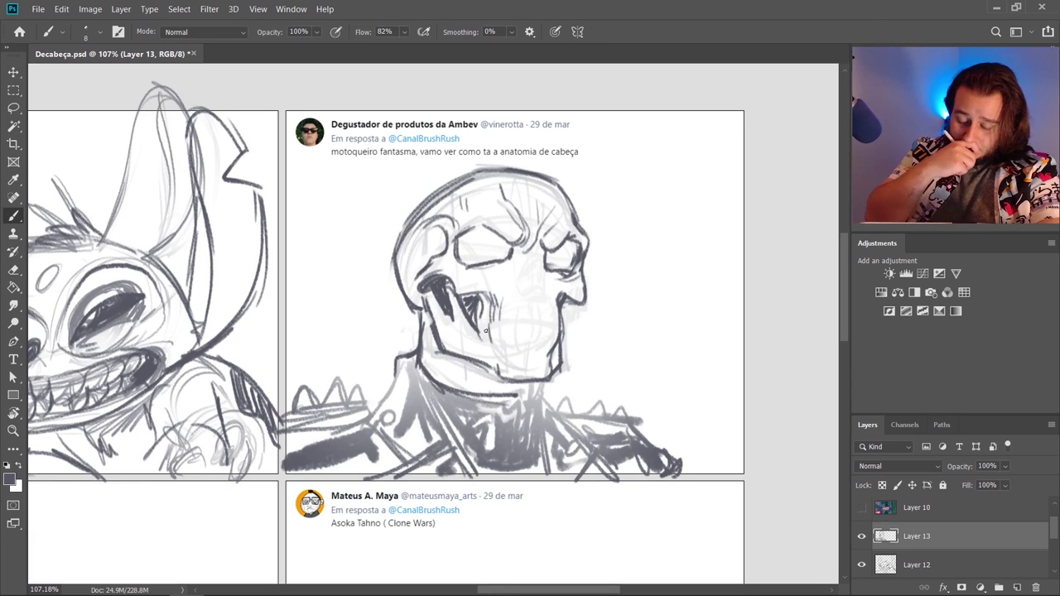
Hatch the inner edges of both eye sockets and draw the dark nasal cavity
{"action": "mouse_move", "coordinate": [492, 240]}
{"action": "left_mouse_down"}
{"action": "mouse_move", "coordinate": [465, 236]}
{"action": "mouse_move", "coordinate": [476, 258]}
{"action": "left_mouse_up"}
{"action": "left_click_drag", "start_coordinate": [549, 240], "coordinate": [572, 267]}
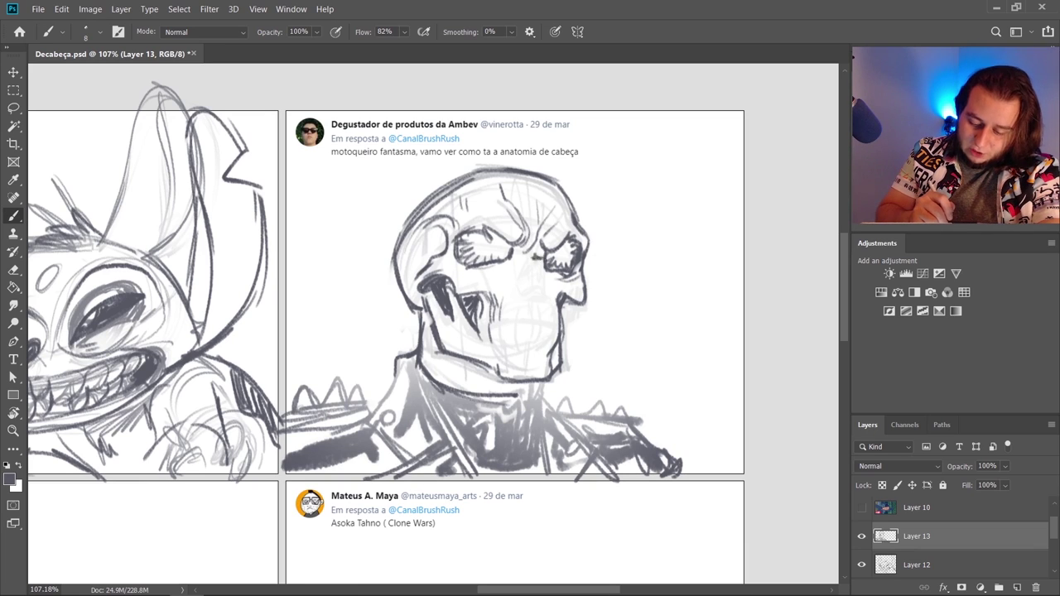
{"action": "mouse_move", "coordinate": [514, 283]}
{"action": "left_mouse_down"}
{"action": "mouse_move", "coordinate": [533, 278]}
{"action": "mouse_move", "coordinate": [506, 293]}
{"action": "left_mouse_up"}
{"action": "key", "text": "ctrl+z"}
{"action": "left_click_drag", "start_coordinate": [554, 285], "coordinate": [531, 308]}
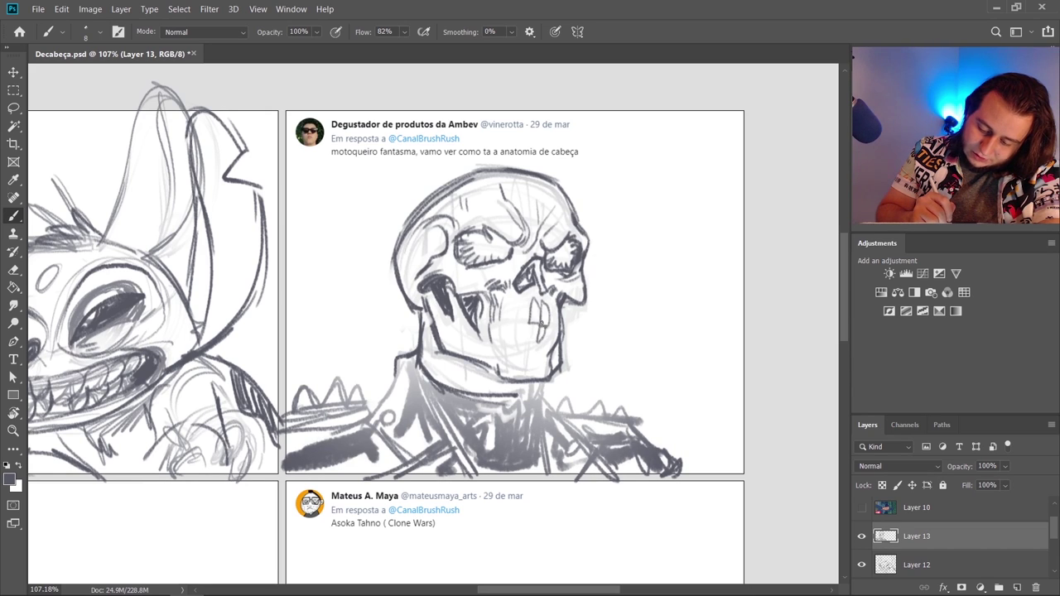
Draw the skull's upper and lower teeth from the front to the cheek, with root lines beneath them
{"action": "left_click_drag", "start_coordinate": [541, 321], "coordinate": [541, 340]}
{"action": "left_click_drag", "start_coordinate": [532, 325], "coordinate": [531, 341]}
{"action": "mouse_move", "coordinate": [524, 305]}
{"action": "left_mouse_down"}
{"action": "mouse_move", "coordinate": [523, 324]}
{"action": "mouse_move", "coordinate": [551, 340]}
{"action": "left_mouse_up"}
{"action": "mouse_move", "coordinate": [523, 320]}
{"action": "left_mouse_down"}
{"action": "mouse_move", "coordinate": [522, 338]}
{"action": "mouse_move", "coordinate": [511, 328]}
{"action": "left_mouse_up"}
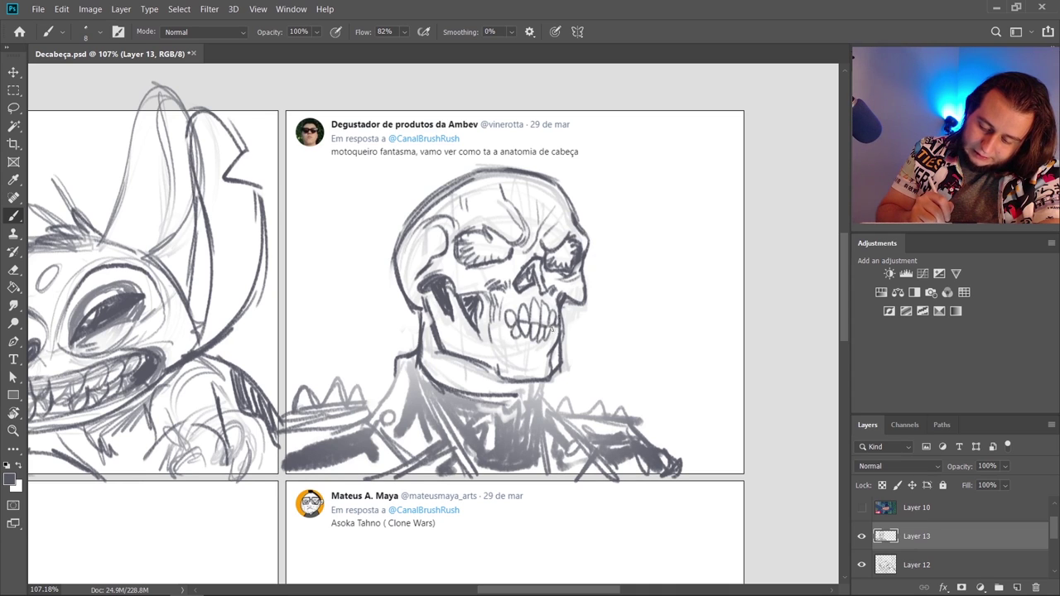
{"action": "left_click_drag", "start_coordinate": [502, 307], "coordinate": [501, 327]}
{"action": "left_click_drag", "start_coordinate": [485, 305], "coordinate": [483, 340]}
{"action": "mouse_move", "coordinate": [497, 325]}
{"action": "left_mouse_down"}
{"action": "mouse_move", "coordinate": [497, 340]}
{"action": "mouse_move", "coordinate": [539, 358]}
{"action": "left_mouse_up"}
{"action": "mouse_move", "coordinate": [535, 347]}
{"action": "left_mouse_down"}
{"action": "mouse_move", "coordinate": [520, 369]}
{"action": "mouse_move", "coordinate": [495, 372]}
{"action": "mouse_move", "coordinate": [505, 379]}
{"action": "left_mouse_up"}
Erase the old lower jaw contour and redraw the jawline from the jaw's corner down to the chin
{"action": "key", "text": "e"}
{"action": "key", "text": "b"}
{"action": "left_click_drag", "start_coordinate": [468, 361], "coordinate": [550, 387]}
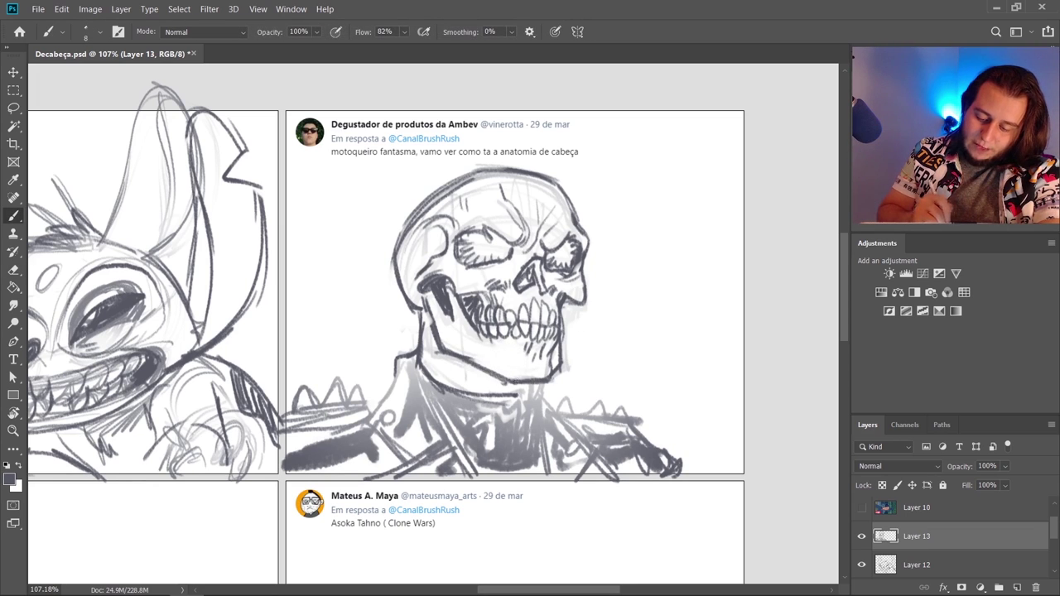
{"action": "key", "text": "e"}
{"action": "left_click_drag", "start_coordinate": [481, 360], "coordinate": [501, 369]}
{"action": "key", "text": "b"}
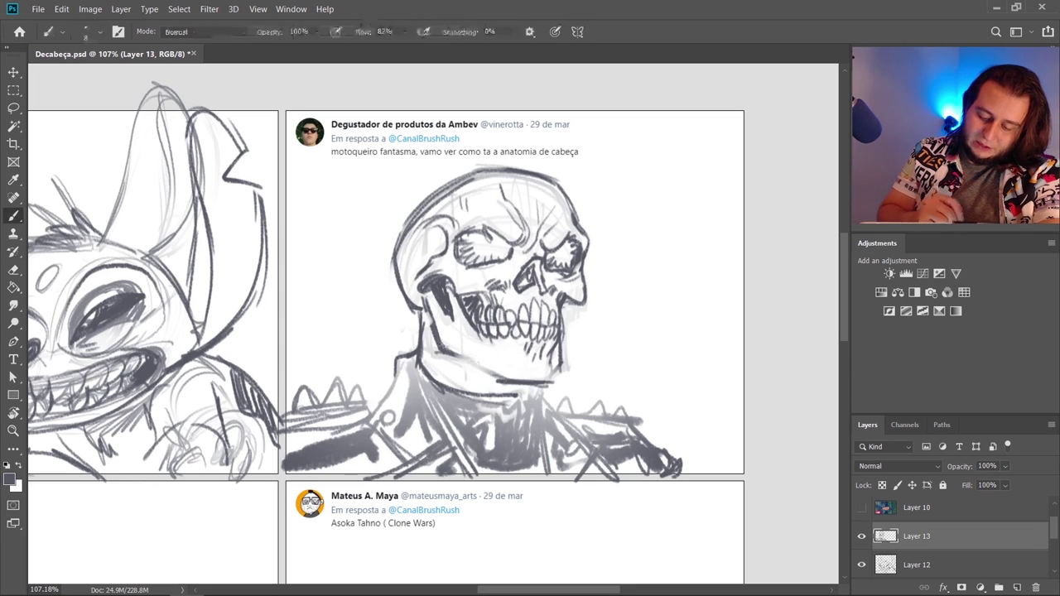
{"action": "left_click_drag", "start_coordinate": [439, 348], "coordinate": [502, 381]}
{"action": "mouse_move", "coordinate": [440, 352]}
{"action": "left_mouse_down"}
{"action": "mouse_move", "coordinate": [505, 384]}
{"action": "mouse_move", "coordinate": [560, 386]}
{"action": "left_mouse_up"}
{"action": "left_click_drag", "start_coordinate": [561, 366], "coordinate": [552, 382]}
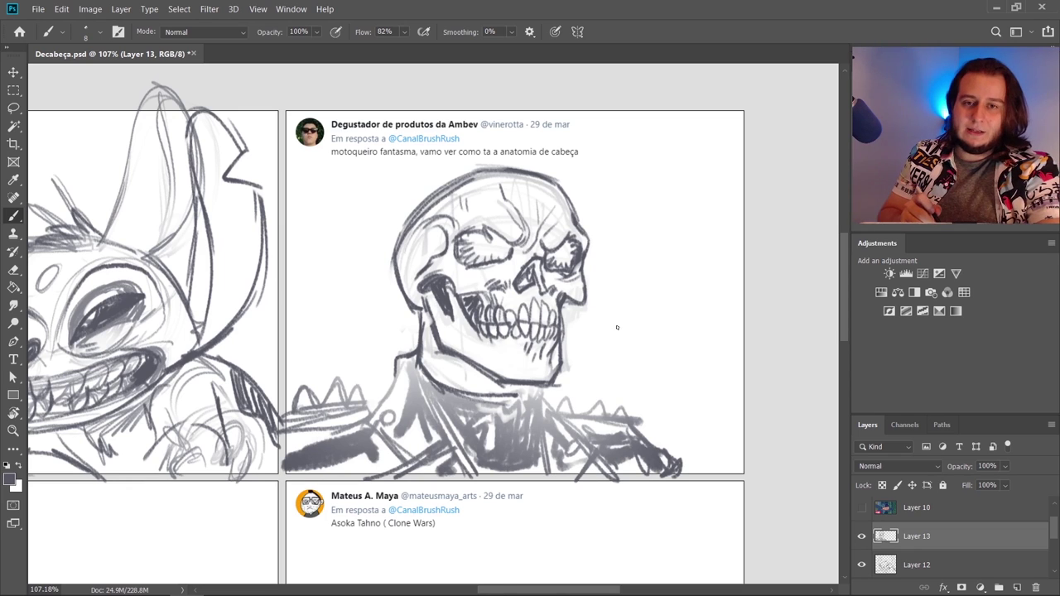
Strengthen the far side of the jaw and add contour lines to the chin below the teeth
{"action": "mouse_move", "coordinate": [574, 303]}
{"action": "left_mouse_down"}
{"action": "mouse_move", "coordinate": [552, 384]}
{"action": "mouse_move", "coordinate": [483, 379]}
{"action": "mouse_move", "coordinate": [553, 386]}
{"action": "left_mouse_up"}
{"action": "key", "text": "e"}
{"action": "key", "text": "b"}
{"action": "left_click_drag", "start_coordinate": [547, 353], "coordinate": [486, 359]}
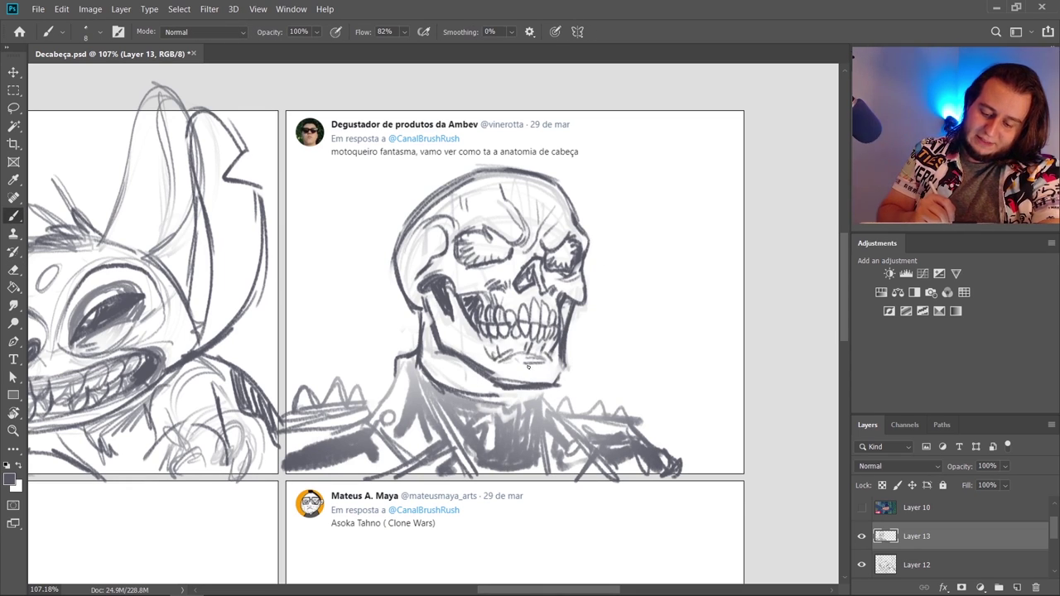
Set the eraser size to 42 px and darken the hollow below the skull's cheekbone with the brush
{"action": "key", "text": "e"}
{"action": "right_click", "coordinate": [621, 285]}
{"action": "left_click_drag", "start_coordinate": [602, 302], "coordinate": [566, 301]}
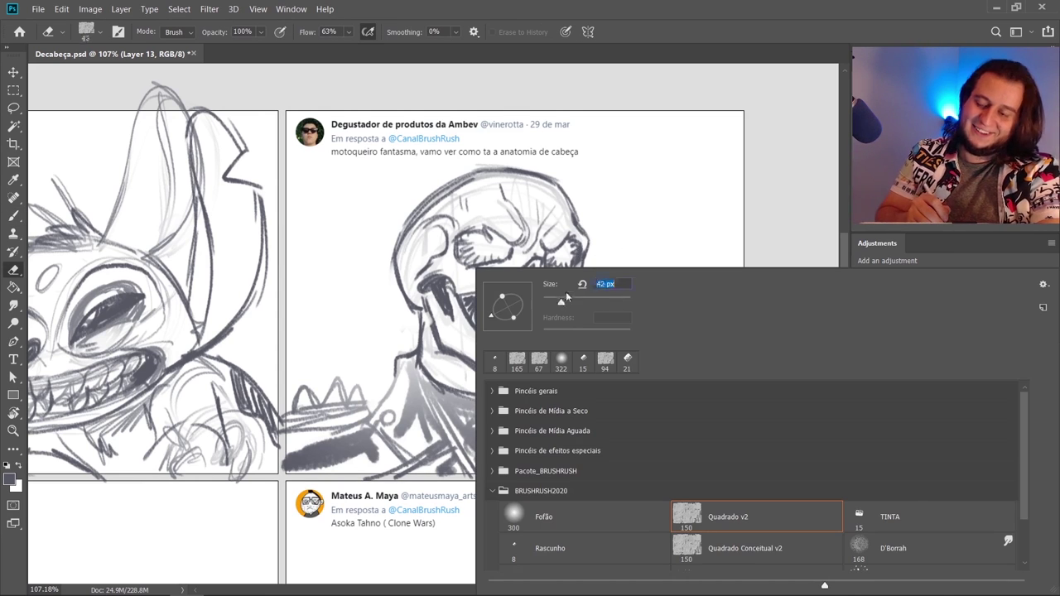
{"action": "key", "text": "Return"}
{"action": "key", "text": "b"}
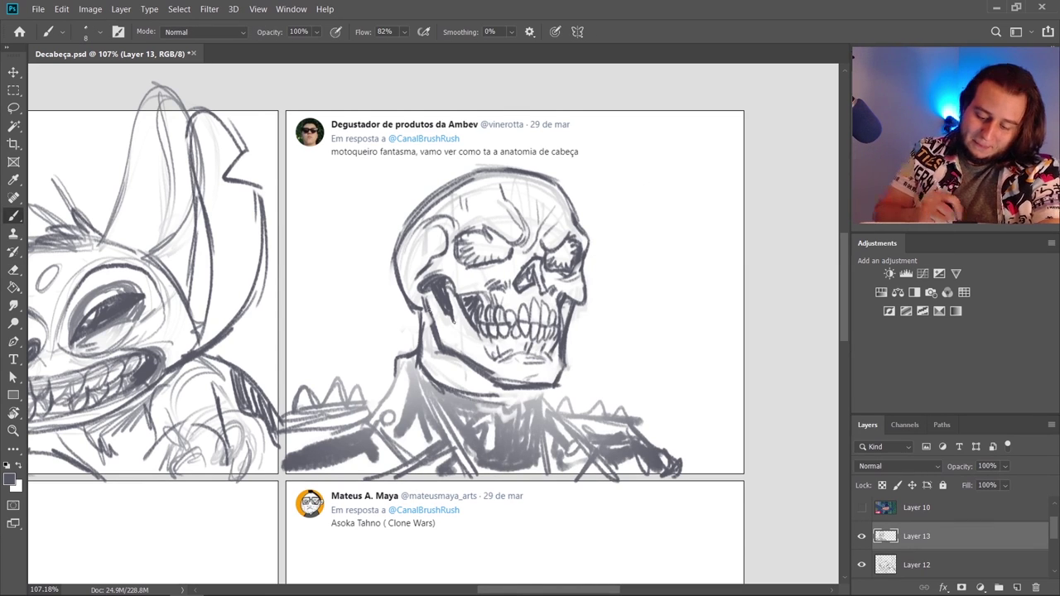
{"action": "key", "text": "e"}
{"action": "key", "text": "b"}
{"action": "mouse_move", "coordinate": [453, 320]}
{"action": "left_mouse_down"}
{"action": "mouse_move", "coordinate": [423, 295]}
{"action": "mouse_move", "coordinate": [434, 338]}
{"action": "left_mouse_up"}
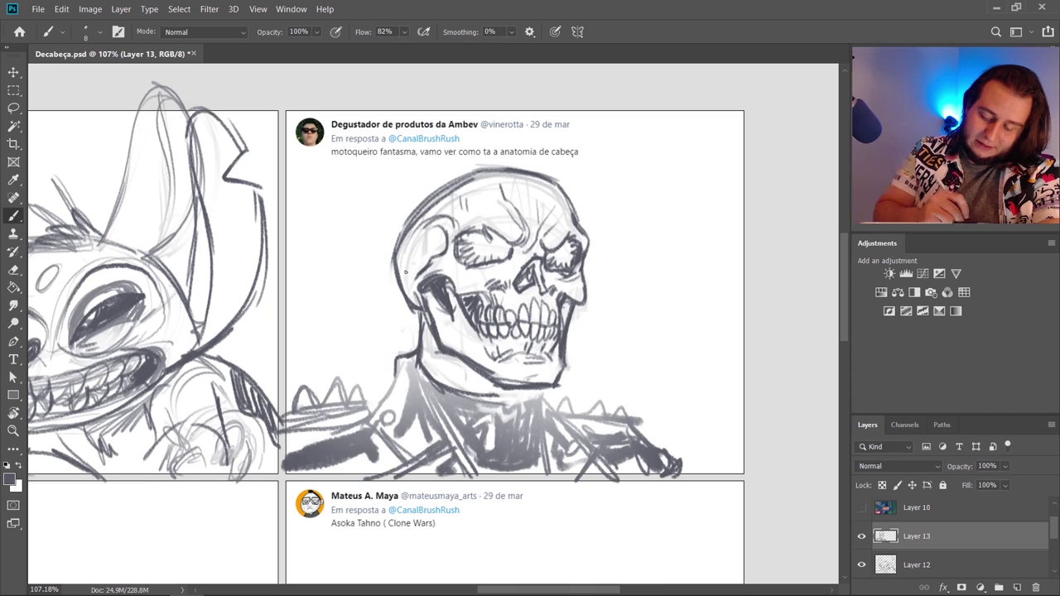
Strengthen the brow edges above both eye sockets and add short crack lines to the forehead
{"action": "left_click_drag", "start_coordinate": [454, 234], "coordinate": [495, 222]}
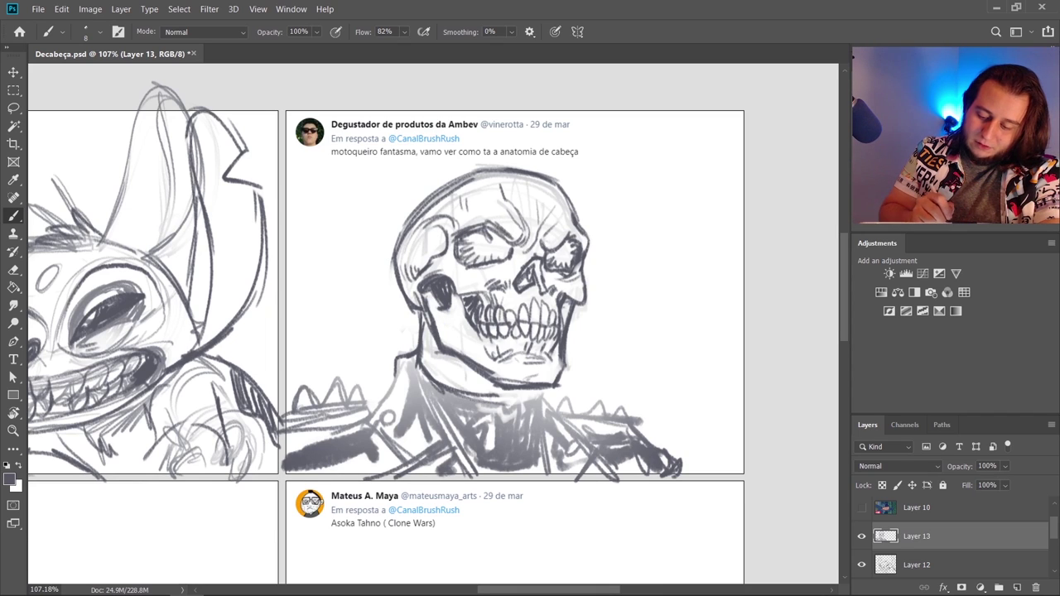
{"action": "left_click_drag", "start_coordinate": [545, 247], "coordinate": [560, 240]}
{"action": "left_click_drag", "start_coordinate": [552, 247], "coordinate": [568, 230]}
{"action": "left_click_drag", "start_coordinate": [534, 184], "coordinate": [532, 210]}
{"action": "left_click_drag", "start_coordinate": [543, 189], "coordinate": [540, 206]}
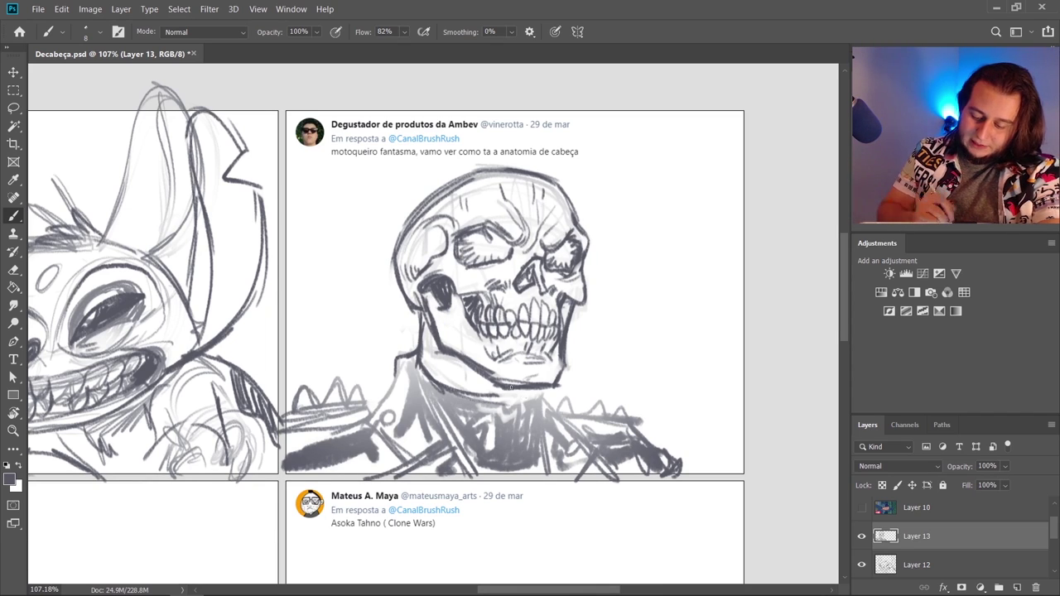
Define the jacket beneath the chin by drawing the neckline, a zipper pull and the near lapel's edges
{"action": "left_click_drag", "start_coordinate": [485, 392], "coordinate": [527, 394]}
{"action": "key", "text": "e"}
{"action": "mouse_move", "coordinate": [530, 397]}
{"action": "left_mouse_down"}
{"action": "mouse_move", "coordinate": [511, 448]}
{"action": "mouse_move", "coordinate": [520, 444]}
{"action": "left_mouse_up"}
{"action": "key", "text": "b"}
{"action": "left_click_drag", "start_coordinate": [534, 401], "coordinate": [474, 457]}
{"action": "mouse_move", "coordinate": [418, 371]}
{"action": "left_mouse_down"}
{"action": "mouse_move", "coordinate": [466, 464]}
{"action": "mouse_move", "coordinate": [375, 417]}
{"action": "mouse_move", "coordinate": [369, 464]}
{"action": "left_mouse_up"}
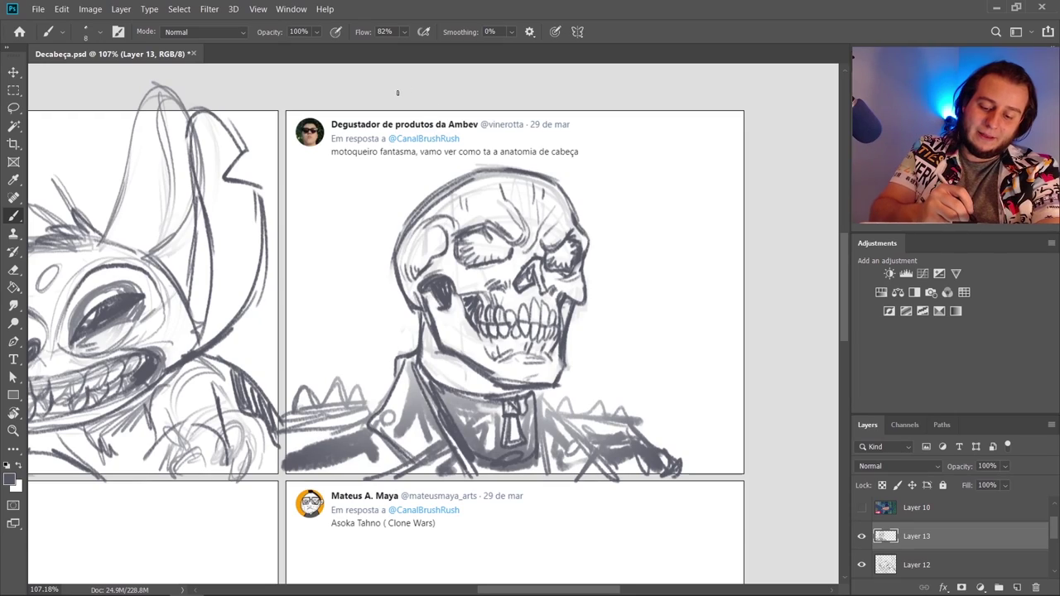
Outline the flames around the whole skull and reshape the contour behind the head into curling tongues
{"action": "mouse_move", "coordinate": [401, 88]}
{"action": "left_mouse_down"}
{"action": "mouse_move", "coordinate": [448, 109]}
{"action": "mouse_move", "coordinate": [502, 105]}
{"action": "mouse_move", "coordinate": [406, 108]}
{"action": "mouse_move", "coordinate": [368, 218]}
{"action": "left_mouse_up"}
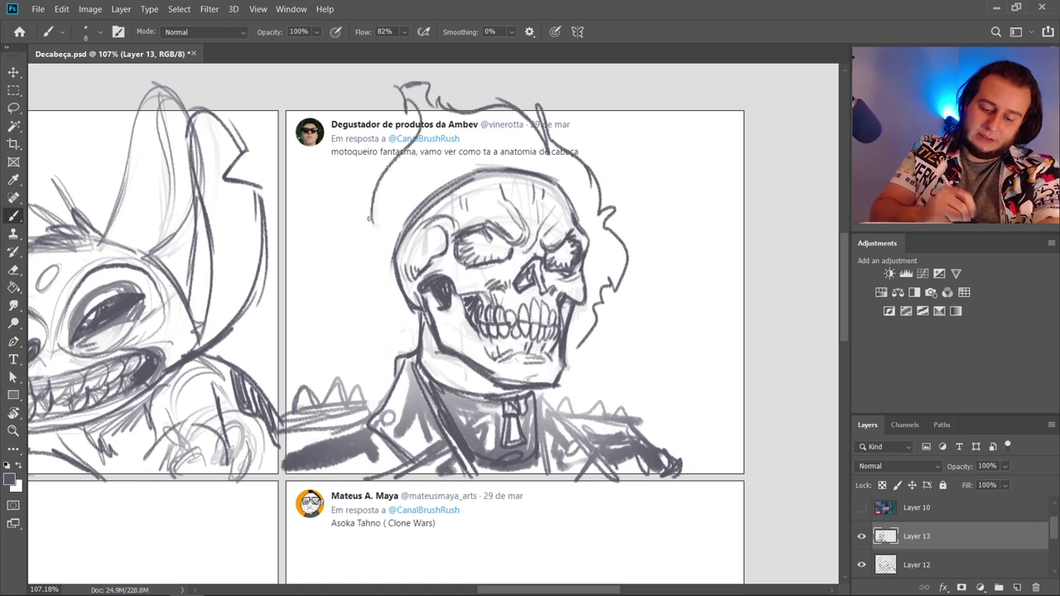
{"action": "mouse_move", "coordinate": [367, 176]}
{"action": "left_mouse_down"}
{"action": "mouse_move", "coordinate": [373, 255]}
{"action": "mouse_move", "coordinate": [411, 352]}
{"action": "left_mouse_up"}
{"action": "key", "text": "e"}
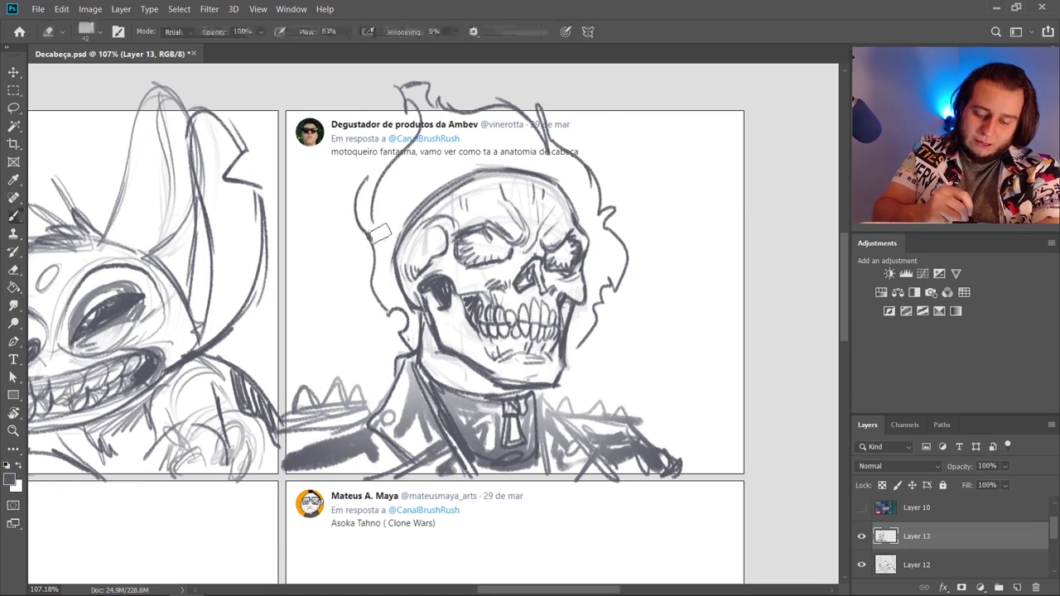
{"action": "left_click_drag", "start_coordinate": [380, 234], "coordinate": [376, 212]}
{"action": "key", "text": "b"}
{"action": "left_click_drag", "start_coordinate": [378, 199], "coordinate": [371, 244]}
Erase parts of the flame contour in front of the face and redraw it as curling tongues down to the jaw
{"action": "key", "text": "e"}
{"action": "mouse_move", "coordinate": [575, 149]}
{"action": "left_mouse_down"}
{"action": "mouse_move", "coordinate": [599, 177]}
{"action": "mouse_move", "coordinate": [586, 186]}
{"action": "mouse_move", "coordinate": [604, 228]}
{"action": "left_mouse_up"}
{"action": "key", "text": "b"}
{"action": "key", "text": "e"}
{"action": "key", "text": "b"}
{"action": "mouse_move", "coordinate": [620, 273]}
{"action": "left_mouse_down"}
{"action": "mouse_move", "coordinate": [590, 334]}
{"action": "mouse_move", "coordinate": [598, 303]}
{"action": "left_mouse_up"}
{"action": "mouse_move", "coordinate": [610, 287]}
{"action": "left_mouse_down"}
{"action": "mouse_move", "coordinate": [573, 351]}
{"action": "mouse_move", "coordinate": [591, 340]}
{"action": "mouse_move", "coordinate": [568, 365]}
{"action": "left_mouse_up"}
{"action": "key", "text": "e"}
{"action": "key", "text": "b"}
{"action": "key", "text": "e"}
{"action": "key", "text": "b"}
Rework the flames above the skull with curved tongues and loose loops, erasing the overlapping contour lines
{"action": "key", "text": "e"}
{"action": "mouse_move", "coordinate": [531, 106]}
{"action": "left_mouse_down"}
{"action": "mouse_move", "coordinate": [489, 76]}
{"action": "mouse_move", "coordinate": [483, 116]}
{"action": "mouse_move", "coordinate": [503, 131]}
{"action": "mouse_move", "coordinate": [481, 102]}
{"action": "mouse_move", "coordinate": [532, 133]}
{"action": "left_mouse_up"}
{"action": "key", "text": "b"}
{"action": "key", "text": "e"}
{"action": "key", "text": "b"}
{"action": "key", "text": "e"}
{"action": "key", "text": "b"}
{"action": "mouse_move", "coordinate": [463, 108]}
{"action": "left_mouse_down"}
{"action": "mouse_move", "coordinate": [474, 123]}
{"action": "mouse_move", "coordinate": [405, 151]}
{"action": "mouse_move", "coordinate": [408, 166]}
{"action": "left_mouse_up"}
{"action": "key", "text": "e"}
{"action": "mouse_move", "coordinate": [398, 124]}
{"action": "left_mouse_down"}
{"action": "mouse_move", "coordinate": [419, 149]}
{"action": "mouse_move", "coordinate": [414, 136]}
{"action": "left_mouse_up"}
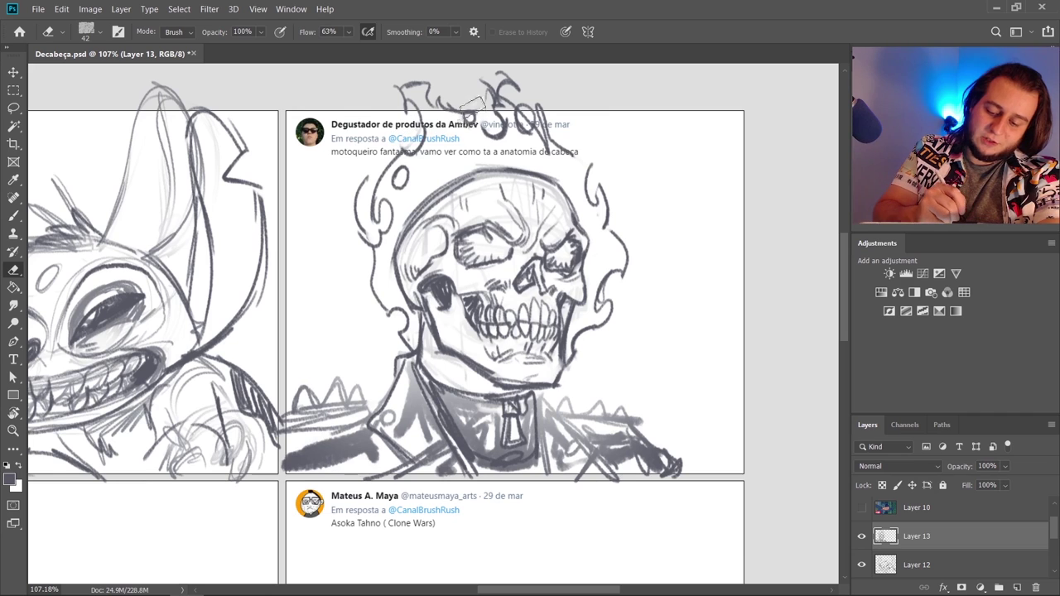
Erase the tangled strokes in the middle of the top flames and redraw the central tongue with its rounded base
{"action": "left_click_drag", "start_coordinate": [468, 101], "coordinate": [481, 120]}
{"action": "mouse_move", "coordinate": [520, 93]}
{"action": "left_mouse_down"}
{"action": "mouse_move", "coordinate": [534, 129]}
{"action": "mouse_move", "coordinate": [534, 106]}
{"action": "mouse_move", "coordinate": [508, 111]}
{"action": "left_mouse_up"}
{"action": "key", "text": "b"}
{"action": "key", "text": "e"}
{"action": "key", "text": "b"}
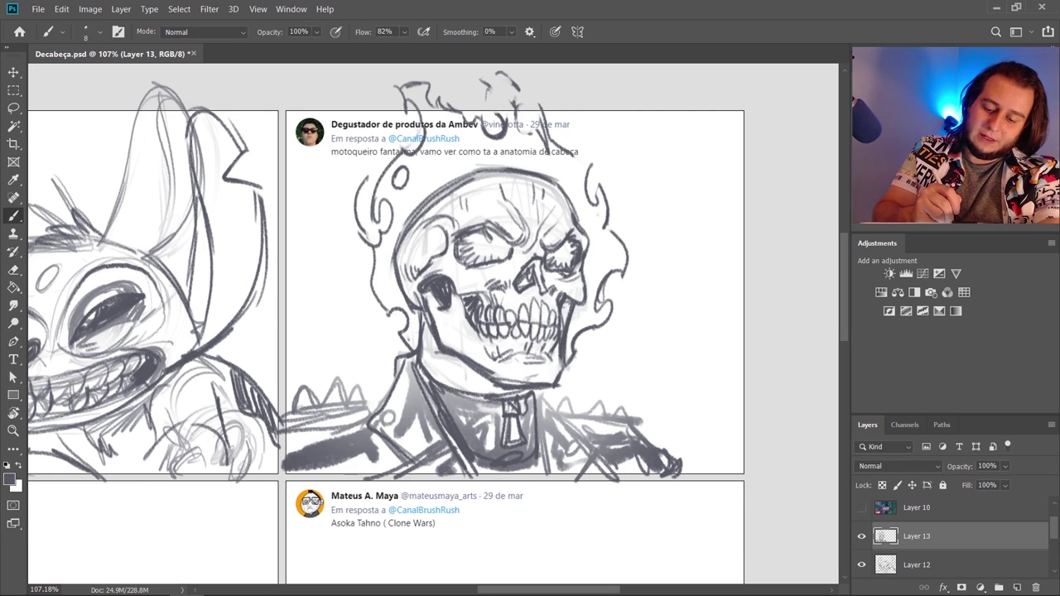
{"action": "key", "text": "e"}
{"action": "key", "text": "b"}
{"action": "mouse_move", "coordinate": [477, 76]}
{"action": "left_mouse_down"}
{"action": "mouse_move", "coordinate": [519, 91]}
{"action": "mouse_move", "coordinate": [496, 116]}
{"action": "mouse_move", "coordinate": [485, 97]}
{"action": "mouse_move", "coordinate": [499, 76]}
{"action": "left_mouse_up"}
{"action": "key", "text": "e"}
{"action": "key", "text": "b"}
{"action": "mouse_move", "coordinate": [519, 115]}
{"action": "left_mouse_down"}
{"action": "mouse_move", "coordinate": [530, 82]}
{"action": "mouse_move", "coordinate": [535, 96]}
{"action": "mouse_move", "coordinate": [522, 104]}
{"action": "mouse_move", "coordinate": [502, 94]}
{"action": "mouse_move", "coordinate": [497, 130]}
{"action": "left_mouse_up"}
Draw pointed flame tips above the forehead and connect them to the flames on the face side
{"action": "key", "text": "b"}
{"action": "mouse_move", "coordinate": [512, 114]}
{"action": "left_mouse_down"}
{"action": "mouse_move", "coordinate": [528, 136]}
{"action": "mouse_move", "coordinate": [539, 76]}
{"action": "left_mouse_up"}
{"action": "key", "text": "e"}
{"action": "key", "text": "b"}
{"action": "key", "text": "e"}
{"action": "key", "text": "b"}
{"action": "mouse_move", "coordinate": [537, 139]}
{"action": "left_mouse_down"}
{"action": "mouse_move", "coordinate": [547, 116]}
{"action": "mouse_move", "coordinate": [538, 103]}
{"action": "left_mouse_up"}
{"action": "mouse_move", "coordinate": [539, 105]}
{"action": "left_mouse_down"}
{"action": "mouse_move", "coordinate": [583, 162]}
{"action": "mouse_move", "coordinate": [578, 133]}
{"action": "left_mouse_up"}
{"action": "key", "text": "e"}
{"action": "key", "text": "b"}
{"action": "key", "text": "e"}
{"action": "key", "text": "b"}
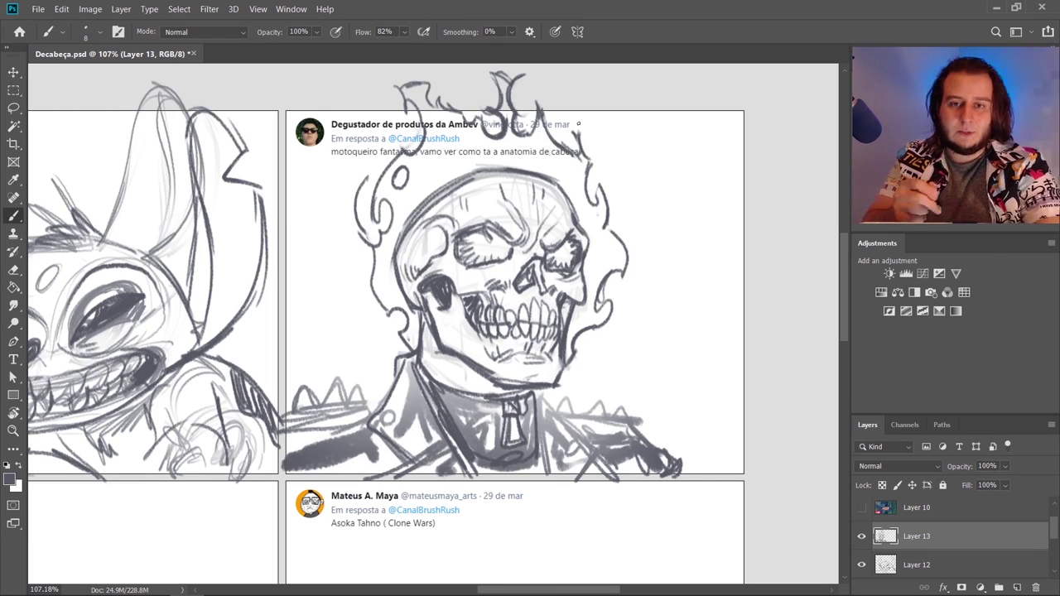
Strengthen the near side of the jacket collar and lapel with darker contour and fold strokes
{"action": "left_click_drag", "start_coordinate": [443, 357], "coordinate": [368, 431]}
{"action": "left_click_drag", "start_coordinate": [423, 379], "coordinate": [408, 426]}
{"action": "left_click_drag", "start_coordinate": [439, 408], "coordinate": [421, 454]}
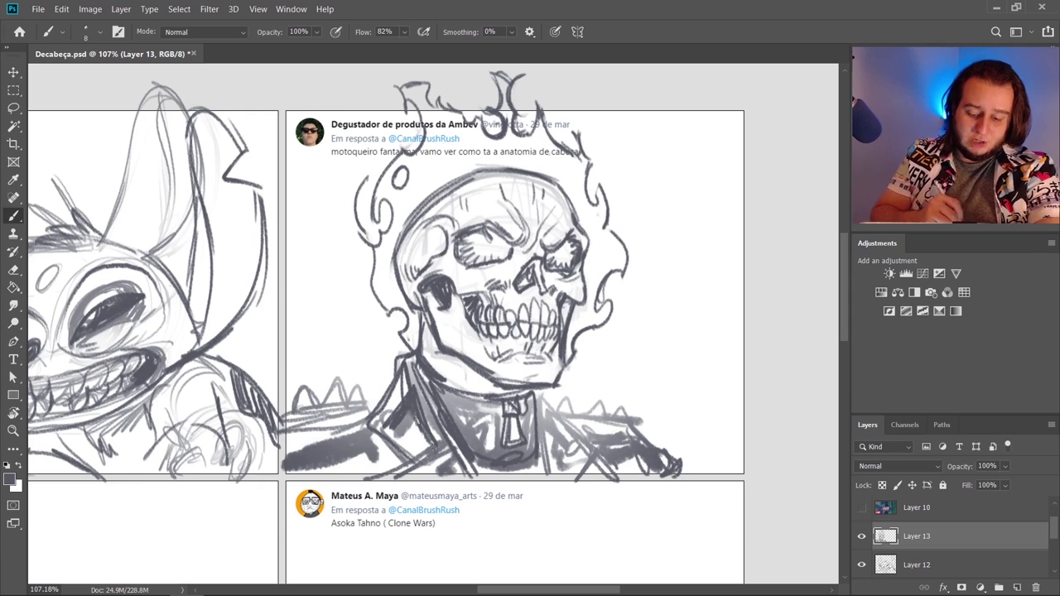
Darken the spikes on the near shoulder and reinforce the far lapel and shoulder contours
{"action": "mouse_move", "coordinate": [326, 433]}
{"action": "left_mouse_down"}
{"action": "mouse_move", "coordinate": [283, 435]}
{"action": "mouse_move", "coordinate": [365, 421]}
{"action": "mouse_move", "coordinate": [369, 398]}
{"action": "mouse_move", "coordinate": [333, 421]}
{"action": "mouse_move", "coordinate": [287, 396]}
{"action": "mouse_move", "coordinate": [290, 405]}
{"action": "left_mouse_up"}
{"action": "left_click_drag", "start_coordinate": [578, 396], "coordinate": [539, 439]}
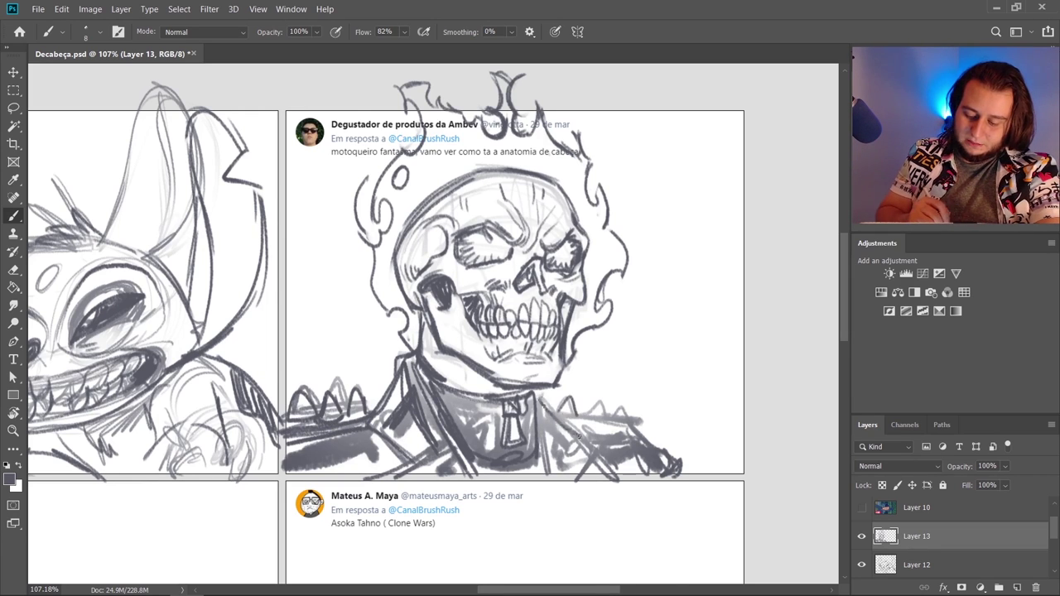
{"action": "mouse_move", "coordinate": [629, 425]}
{"action": "left_mouse_down"}
{"action": "mouse_move", "coordinate": [597, 448]}
{"action": "mouse_move", "coordinate": [633, 462]}
{"action": "left_mouse_up"}
{"action": "left_click_drag", "start_coordinate": [631, 427], "coordinate": [660, 468]}
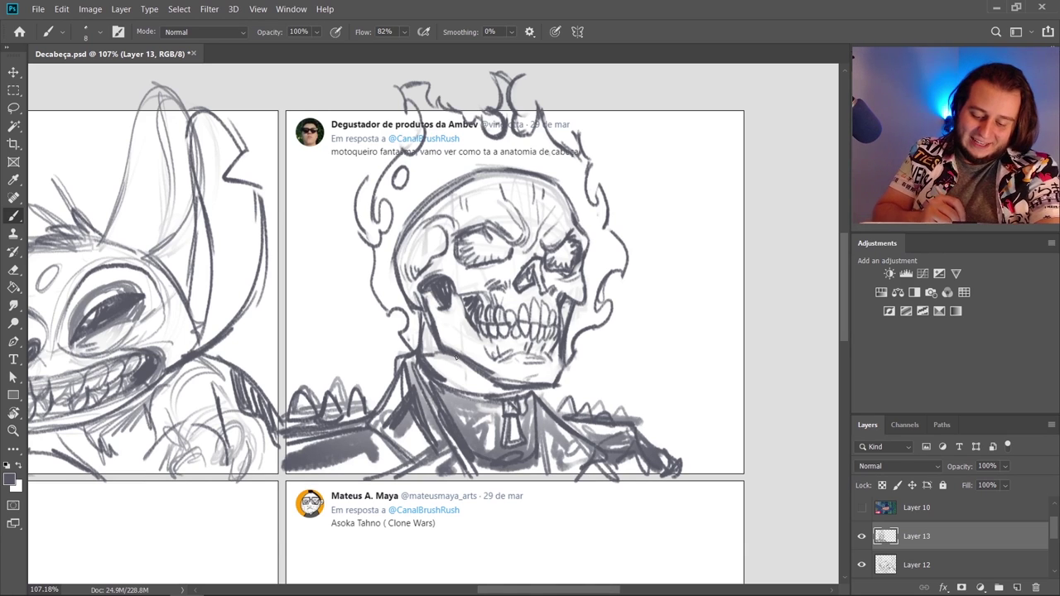
{"action": "left_click_drag", "start_coordinate": [429, 357], "coordinate": [467, 364]}
{"action": "key", "text": "e"}
{"action": "mouse_move", "coordinate": [421, 316]}
{"action": "left_mouse_down"}
{"action": "mouse_move", "coordinate": [443, 360]}
{"action": "mouse_move", "coordinate": [477, 379]}
{"action": "left_mouse_up"}
{"action": "key", "text": "b"}
{"action": "mouse_move", "coordinate": [485, 374]}
{"action": "left_mouse_down"}
{"action": "mouse_move", "coordinate": [464, 389]}
{"action": "mouse_move", "coordinate": [504, 395]}
{"action": "left_mouse_up"}
{"action": "left_click_drag", "start_coordinate": [485, 383], "coordinate": [527, 399]}
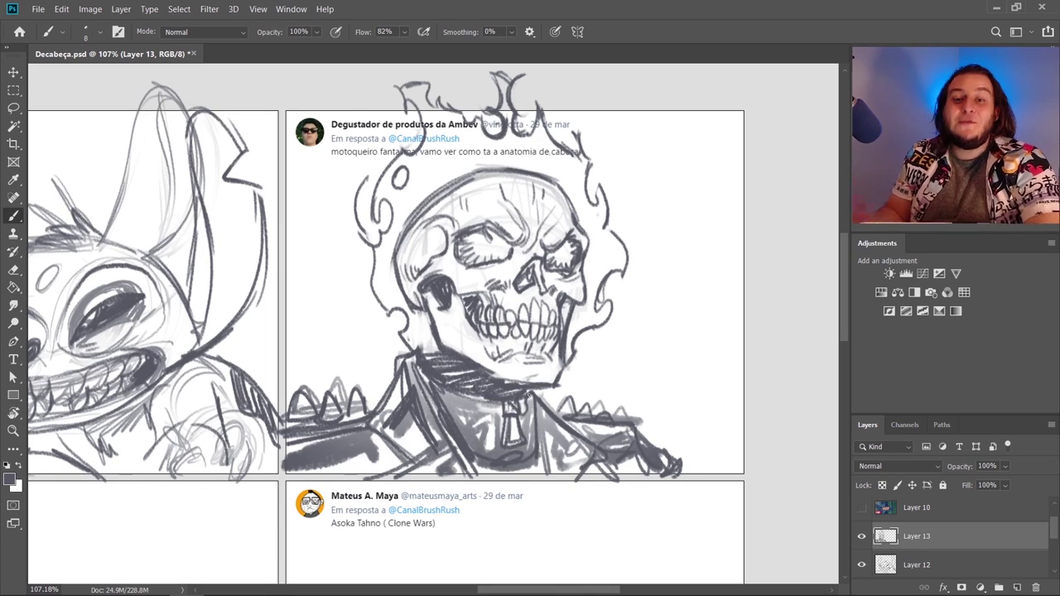
{"action": "key", "text": "ctrl+z"}
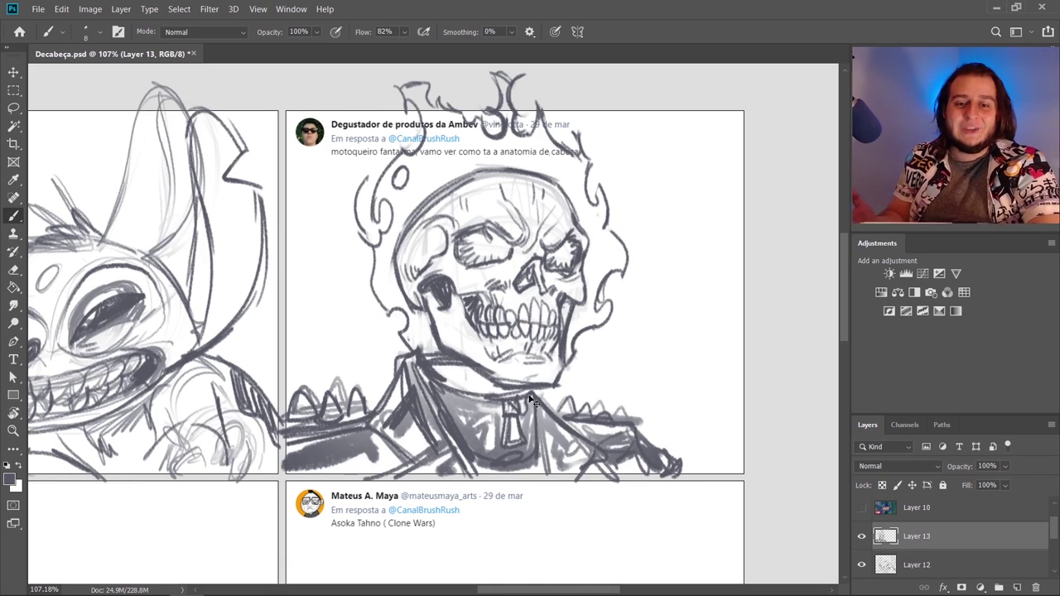
{"action": "key", "text": "ctrl+z"}
{"action": "key", "text": "ctrl+z"}
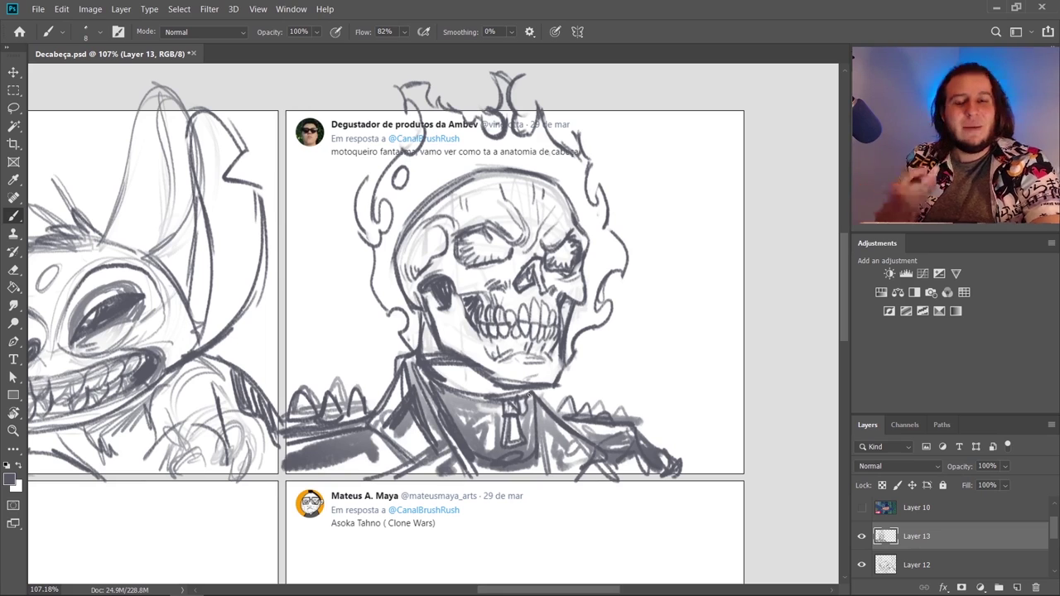
Erase the leftover lines under the jaw and draw the neck bones with dark gaps between chin and collar
{"action": "key", "text": "e"}
{"action": "left_click_drag", "start_coordinate": [448, 368], "coordinate": [420, 322]}
{"action": "key", "text": "b"}
{"action": "mouse_move", "coordinate": [449, 367]}
{"action": "left_mouse_down"}
{"action": "mouse_move", "coordinate": [476, 363]}
{"action": "mouse_move", "coordinate": [479, 396]}
{"action": "mouse_move", "coordinate": [506, 375]}
{"action": "left_mouse_up"}
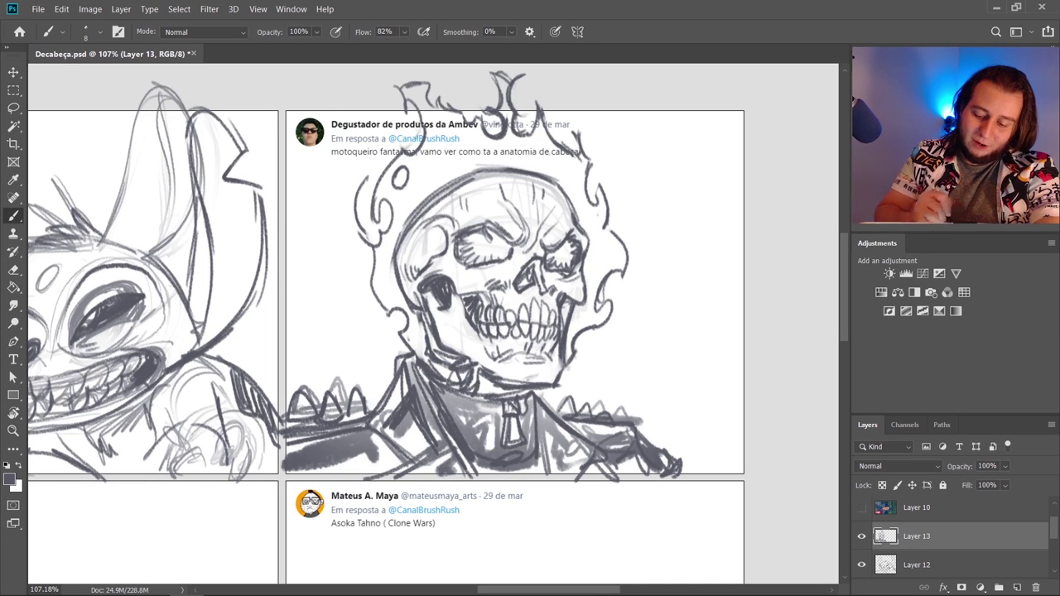
{"action": "key", "text": "e"}
{"action": "key", "text": "b"}
{"action": "mouse_move", "coordinate": [453, 355]}
{"action": "left_mouse_down"}
{"action": "mouse_move", "coordinate": [492, 373]}
{"action": "mouse_move", "coordinate": [483, 393]}
{"action": "mouse_move", "coordinate": [549, 388]}
{"action": "left_mouse_up"}
{"action": "key", "text": "e"}
{"action": "key", "text": "b"}
{"action": "key", "text": "e"}
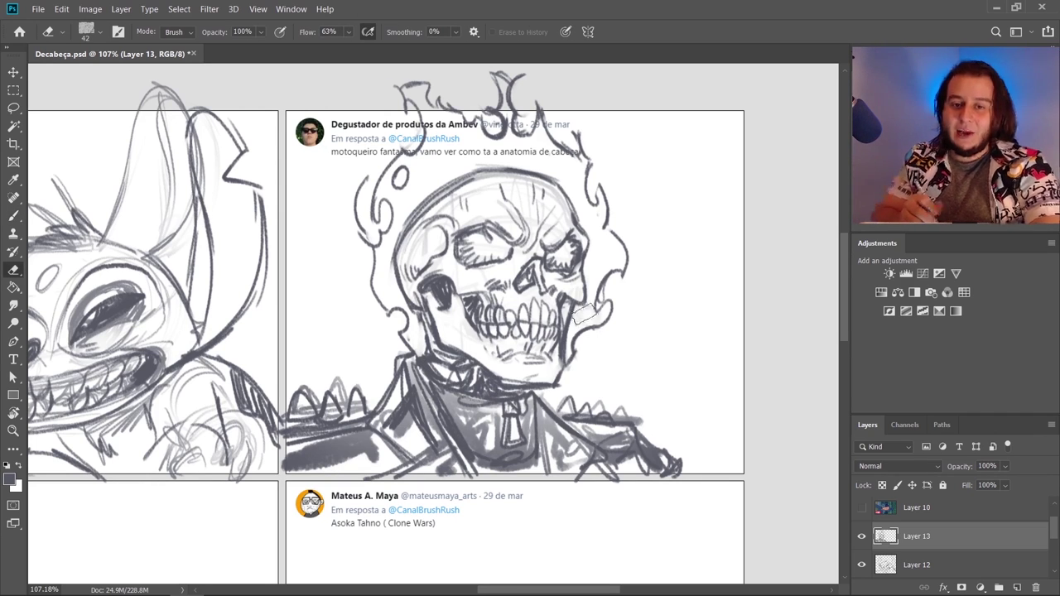
{"action": "right_click", "coordinate": [590, 331]}
{"action": "key", "text": "Escape"}
Hatch the rims of both eye sockets inward to form bright starburst centres, and save the document
{"action": "key", "text": "b"}
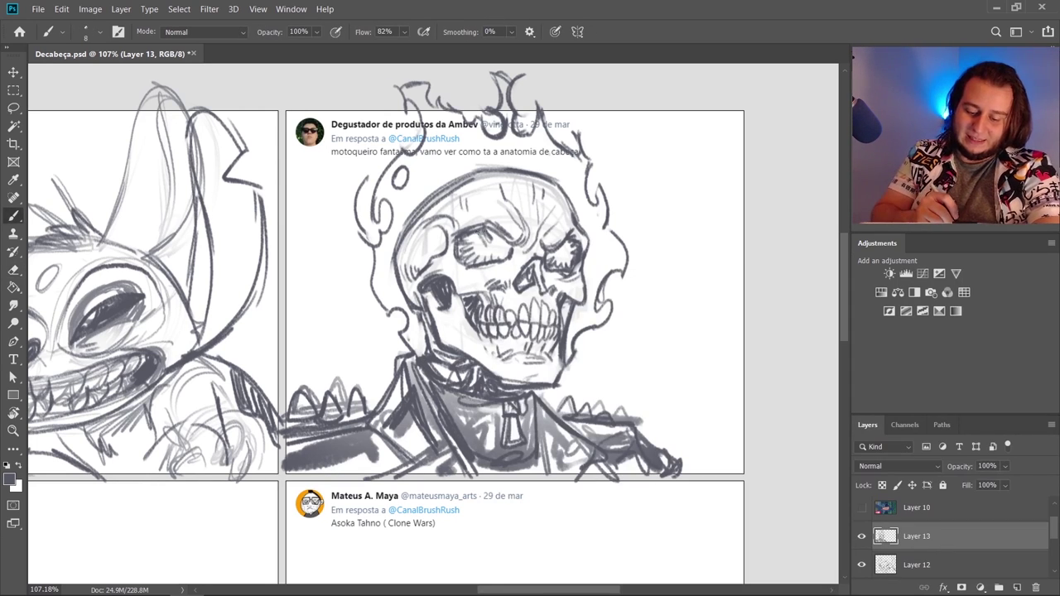
{"action": "left_click_drag", "start_coordinate": [497, 233], "coordinate": [489, 243]}
{"action": "left_click_drag", "start_coordinate": [479, 230], "coordinate": [477, 242]}
{"action": "left_click_drag", "start_coordinate": [460, 240], "coordinate": [471, 248]}
{"action": "left_click_drag", "start_coordinate": [466, 265], "coordinate": [496, 250]}
{"action": "left_click_drag", "start_coordinate": [486, 263], "coordinate": [507, 253]}
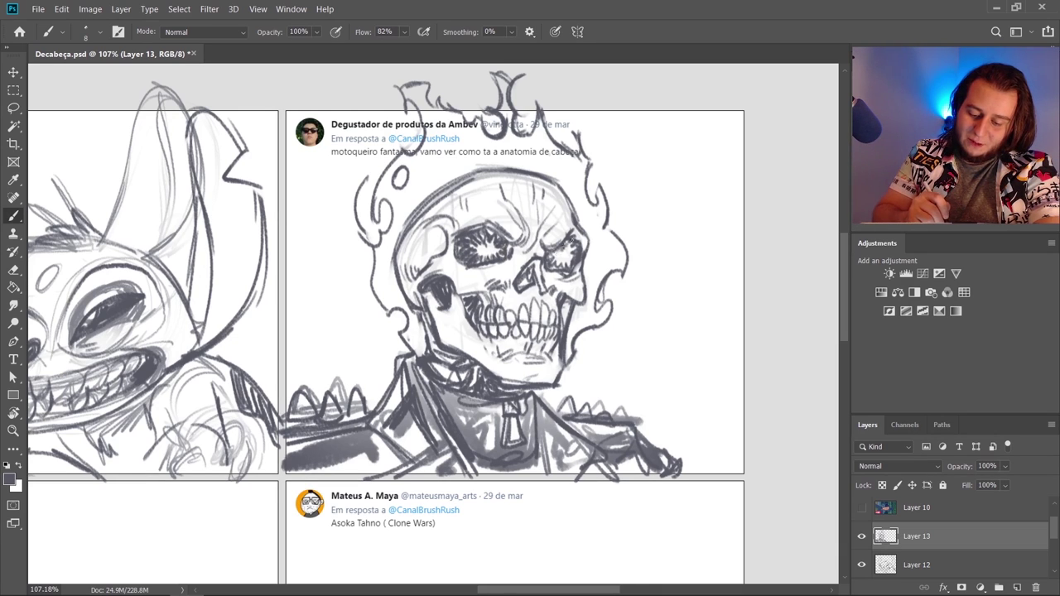
{"action": "left_click_drag", "start_coordinate": [575, 240], "coordinate": [558, 277]}
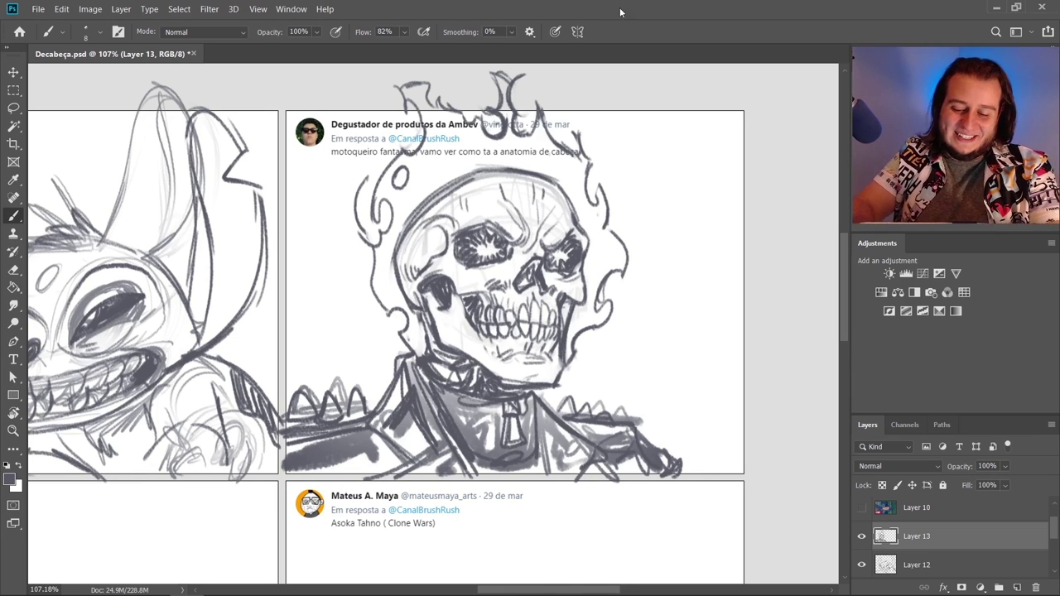
{"action": "key", "text": "ctrl+s"}
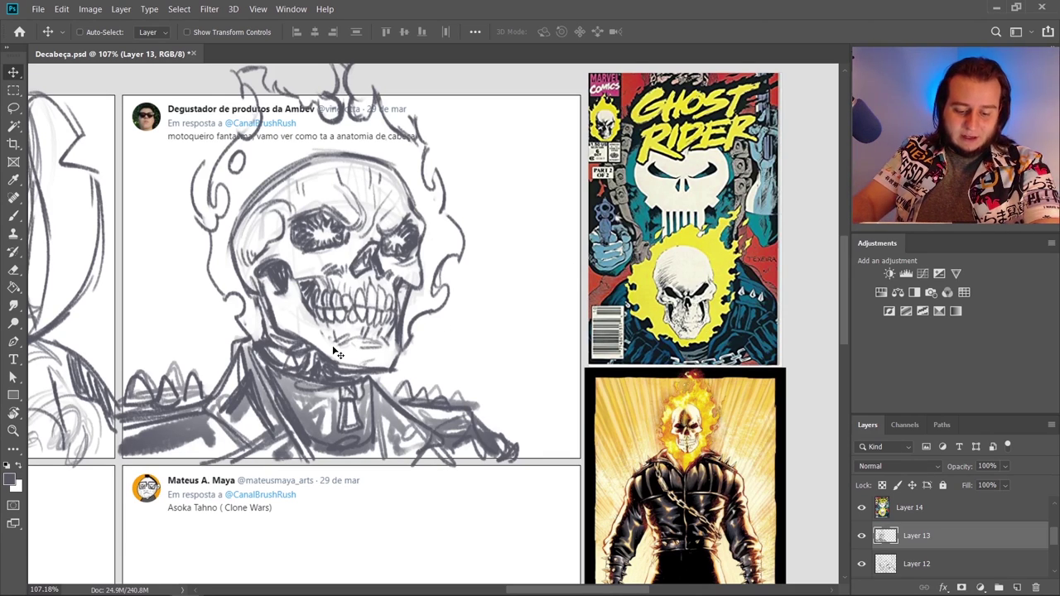
Toggle the visibility of the Ghost Rider sketch on Layer 13 and lower that layer's opacity to 45%
{"action": "left_click", "coordinate": [863, 536]}
{"action": "left_click", "coordinate": [863, 536]}
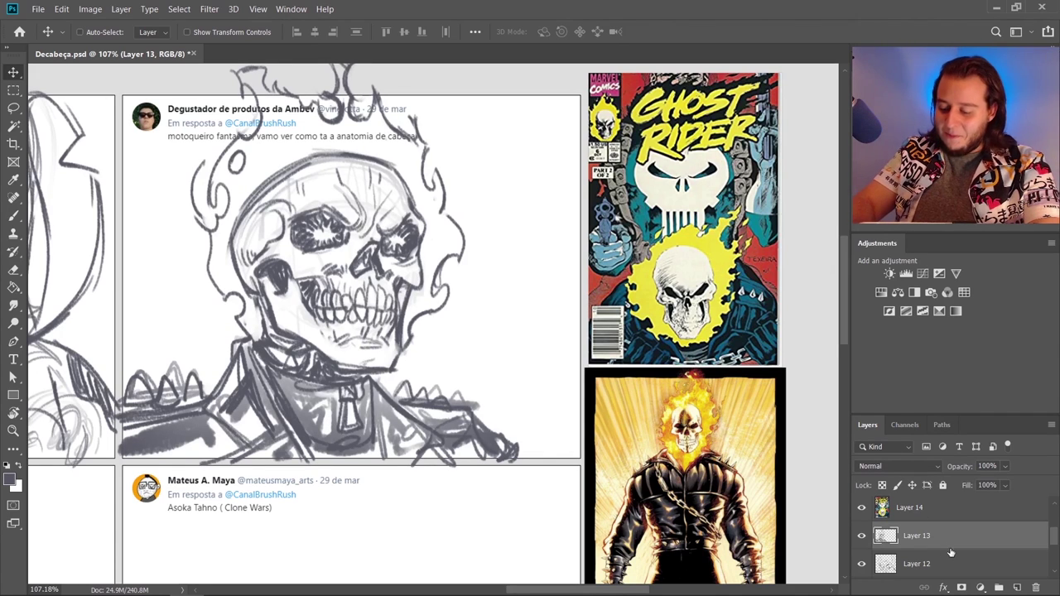
{"action": "left_click", "coordinate": [1007, 466]}
{"action": "left_click_drag", "start_coordinate": [993, 480], "coordinate": [984, 486]}
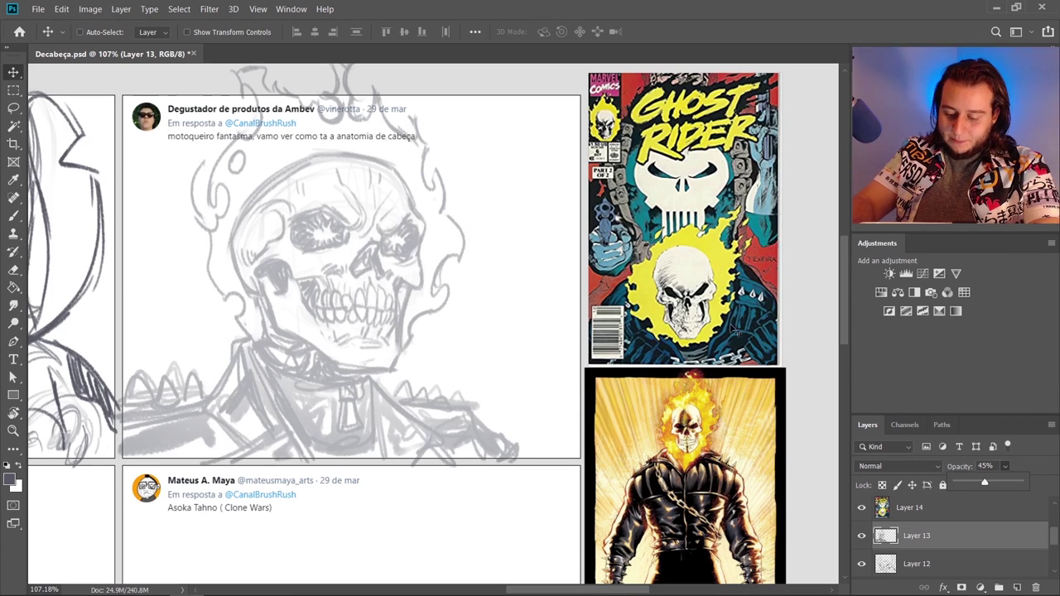
Add a new layer above the faded skull sketch and set up a 6 px Rascunho brush with a near-black colour
{"action": "left_click", "coordinate": [1017, 587]}
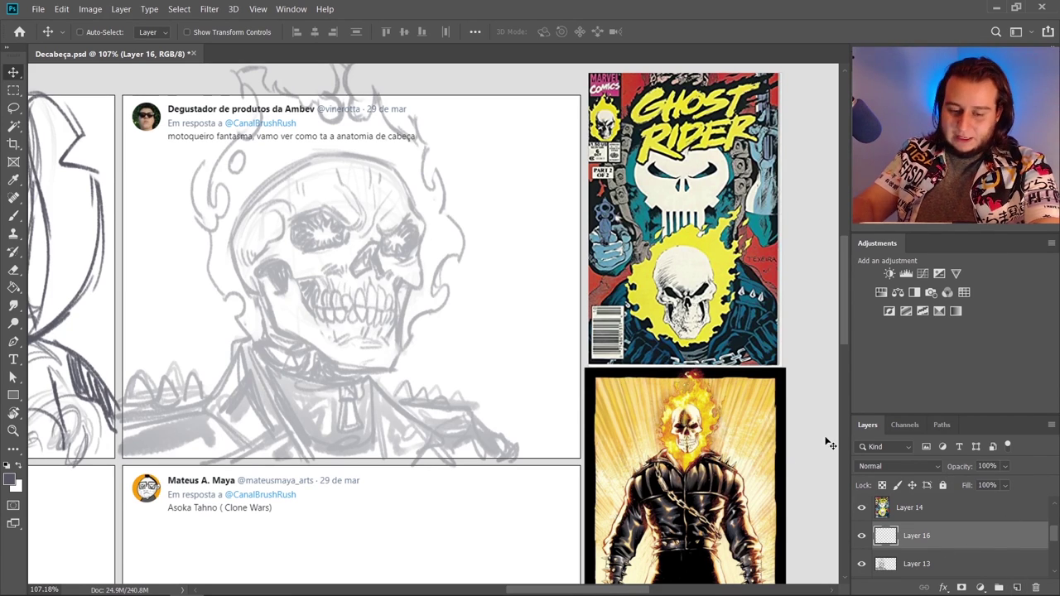
{"action": "key", "text": "b"}
{"action": "left_click_drag", "start_coordinate": [448, 272], "coordinate": [458, 387]}
{"action": "key", "text": "ctrl+z"}
{"action": "left_click_drag", "start_coordinate": [404, 32], "coordinate": [416, 50]}
{"action": "right_click", "coordinate": [477, 181]}
{"action": "left_click", "coordinate": [611, 197]}
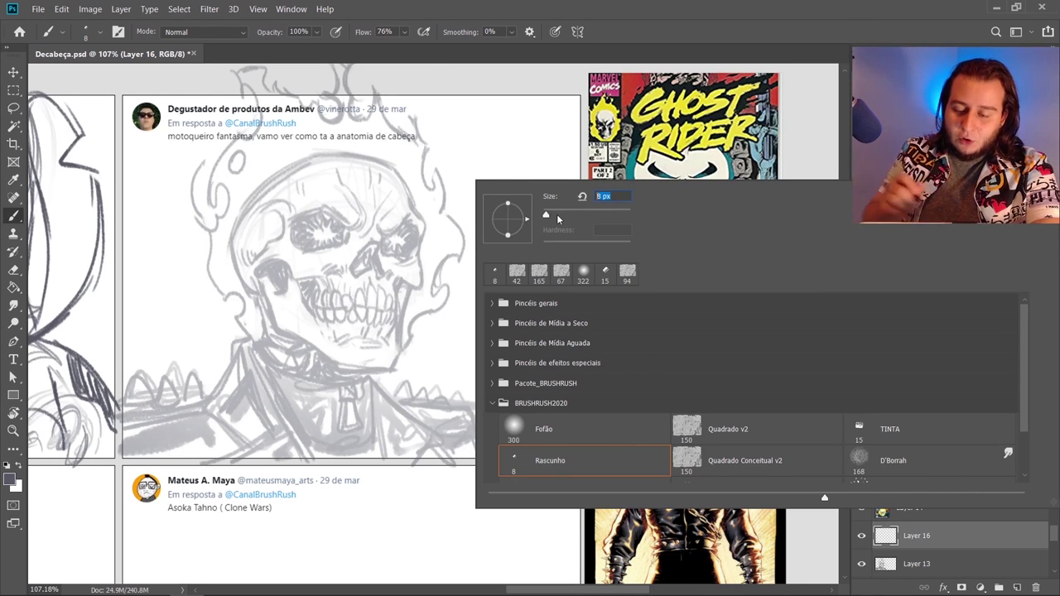
{"action": "type", "text": "6"}
{"action": "key", "text": "Return"}
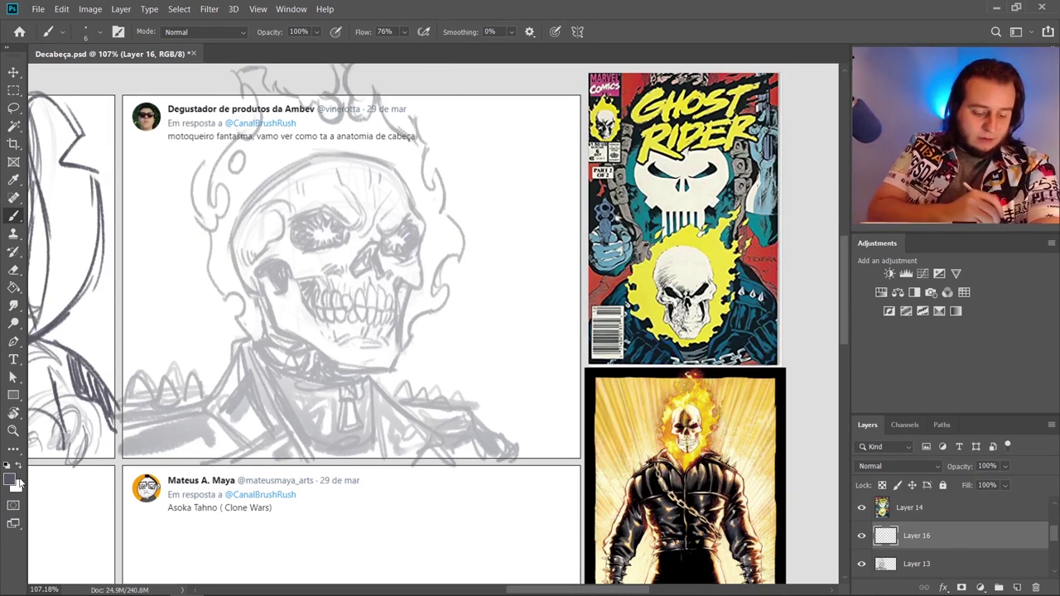
{"action": "left_click", "coordinate": [10, 479]}
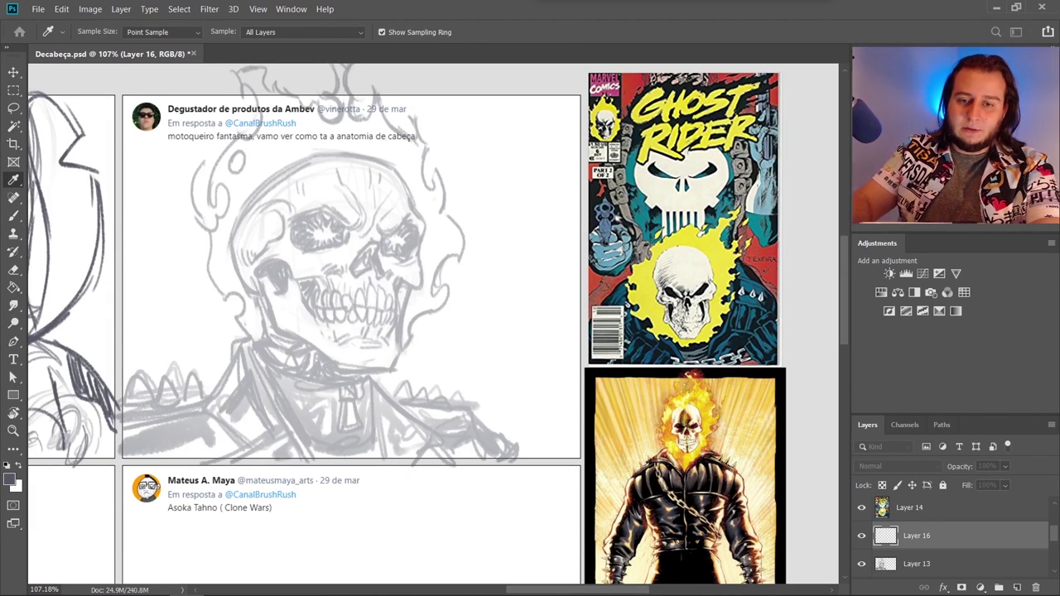
{"action": "key", "text": "Return"}
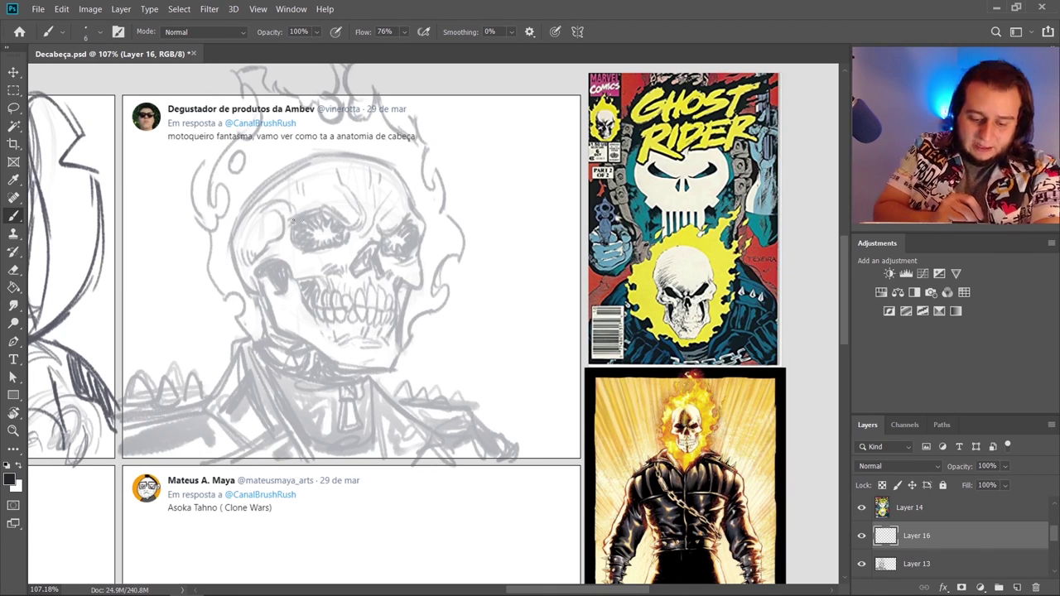
Ink the skull's angry brow line, the far edge of the face and the lower contour of the cheekbones
{"action": "left_click_drag", "start_coordinate": [292, 219], "coordinate": [326, 214]}
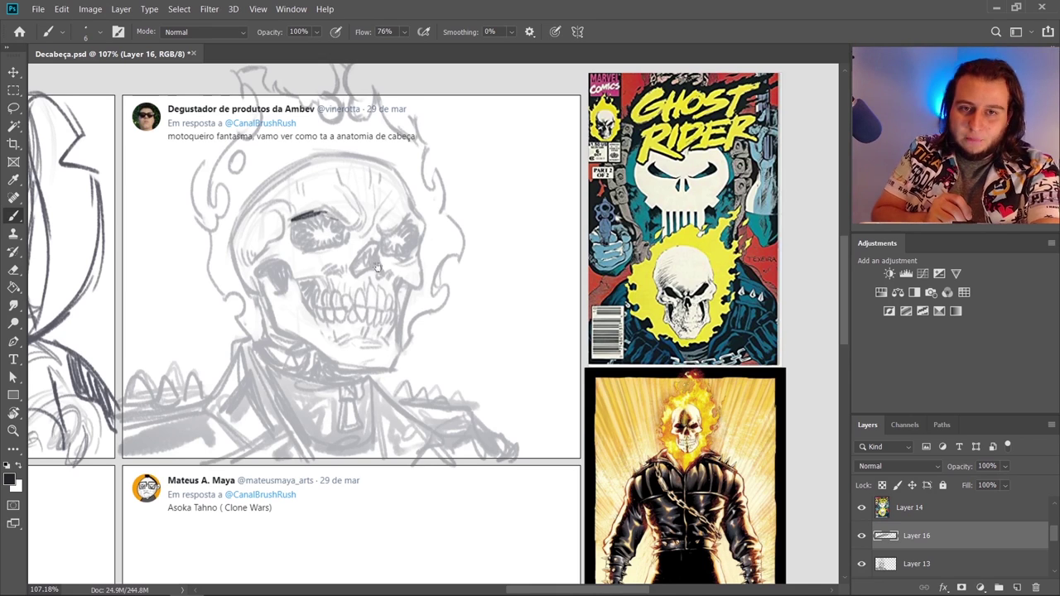
{"action": "left_click_drag", "start_coordinate": [377, 268], "coordinate": [399, 262]}
{"action": "left_click_drag", "start_coordinate": [317, 217], "coordinate": [343, 209]}
{"action": "mouse_move", "coordinate": [343, 210]}
{"action": "left_mouse_down"}
{"action": "mouse_move", "coordinate": [370, 239]}
{"action": "mouse_move", "coordinate": [380, 200]}
{"action": "mouse_move", "coordinate": [386, 225]}
{"action": "mouse_move", "coordinate": [436, 220]}
{"action": "mouse_move", "coordinate": [436, 258]}
{"action": "left_mouse_up"}
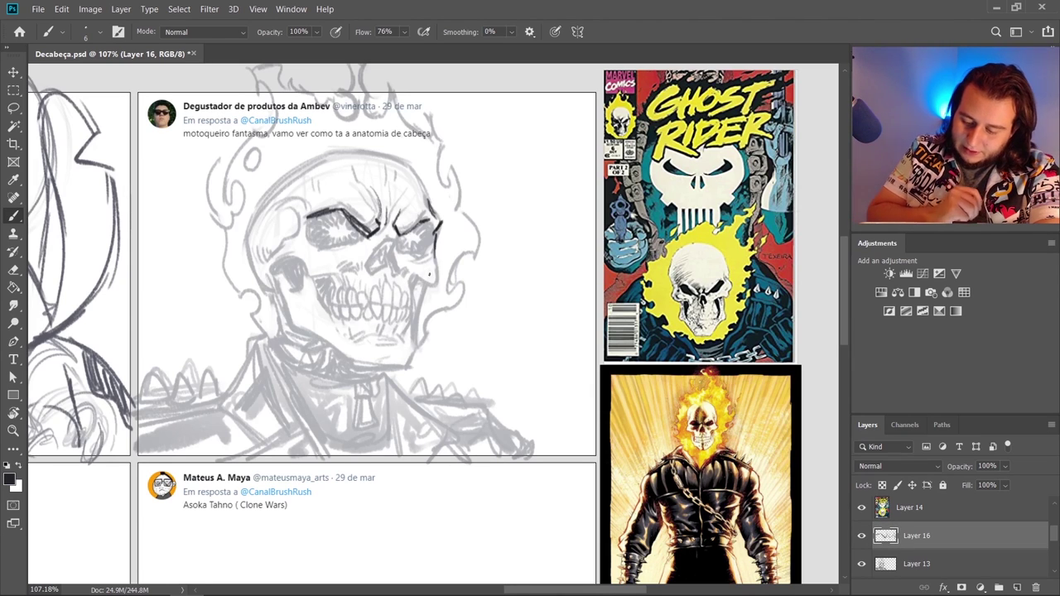
{"action": "mouse_move", "coordinate": [292, 252]}
{"action": "left_mouse_down"}
{"action": "mouse_move", "coordinate": [336, 277]}
{"action": "mouse_move", "coordinate": [363, 269]}
{"action": "left_mouse_up"}
{"action": "left_click_drag", "start_coordinate": [438, 254], "coordinate": [411, 318]}
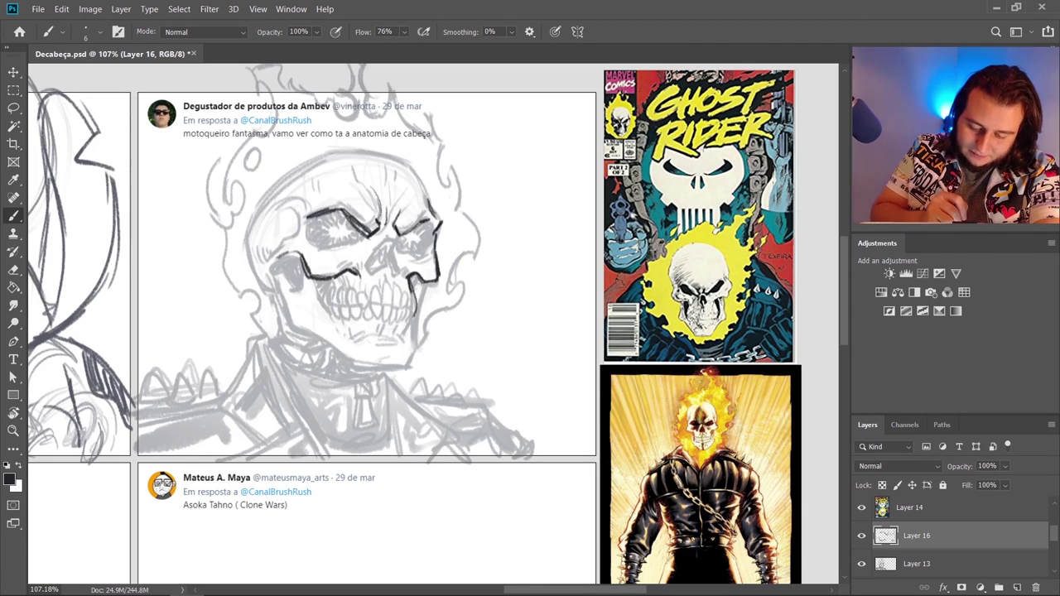
Ink the jawbone outline from the jaw hinge down around the chin and up the far side
{"action": "left_click_drag", "start_coordinate": [431, 282], "coordinate": [419, 345]}
{"action": "mouse_move", "coordinate": [280, 270]}
{"action": "left_mouse_down"}
{"action": "mouse_move", "coordinate": [291, 338]}
{"action": "mouse_move", "coordinate": [350, 361]}
{"action": "left_mouse_up"}
{"action": "key", "text": "e"}
{"action": "key", "text": "b"}
{"action": "left_click_drag", "start_coordinate": [295, 338], "coordinate": [386, 377]}
{"action": "mouse_move", "coordinate": [347, 377]}
{"action": "left_mouse_down"}
{"action": "mouse_move", "coordinate": [405, 377]}
{"action": "mouse_move", "coordinate": [380, 380]}
{"action": "mouse_move", "coordinate": [421, 340]}
{"action": "left_mouse_up"}
{"action": "left_click_drag", "start_coordinate": [320, 347], "coordinate": [373, 380]}
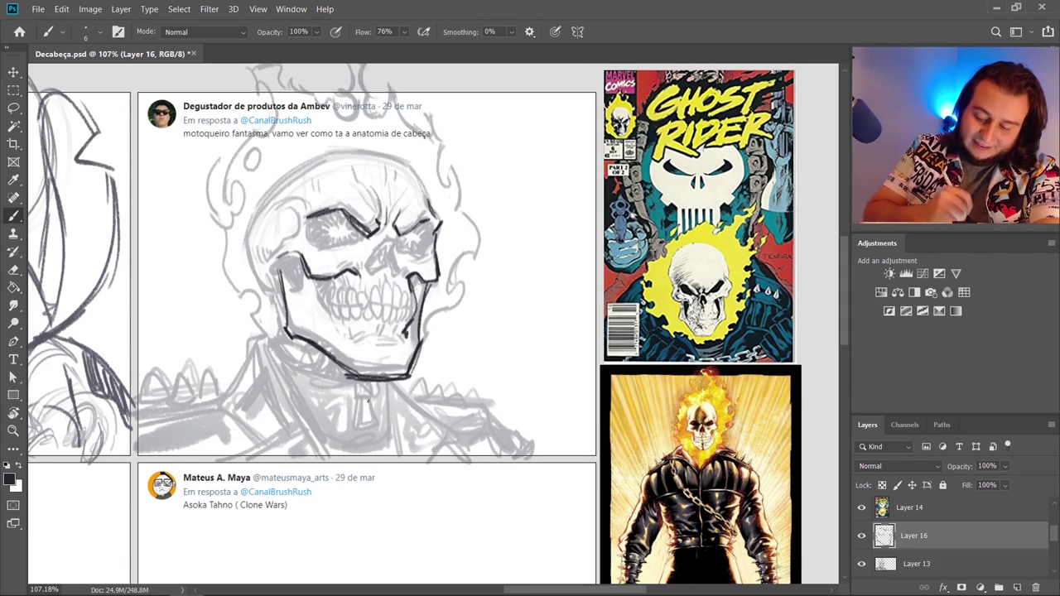
Add marks below the lower teeth, shade the mouth corner dark and ink the cheek arch beside the jaw hinge
{"action": "left_click_drag", "start_coordinate": [373, 330], "coordinate": [401, 343]}
{"action": "left_click_drag", "start_coordinate": [400, 328], "coordinate": [406, 343]}
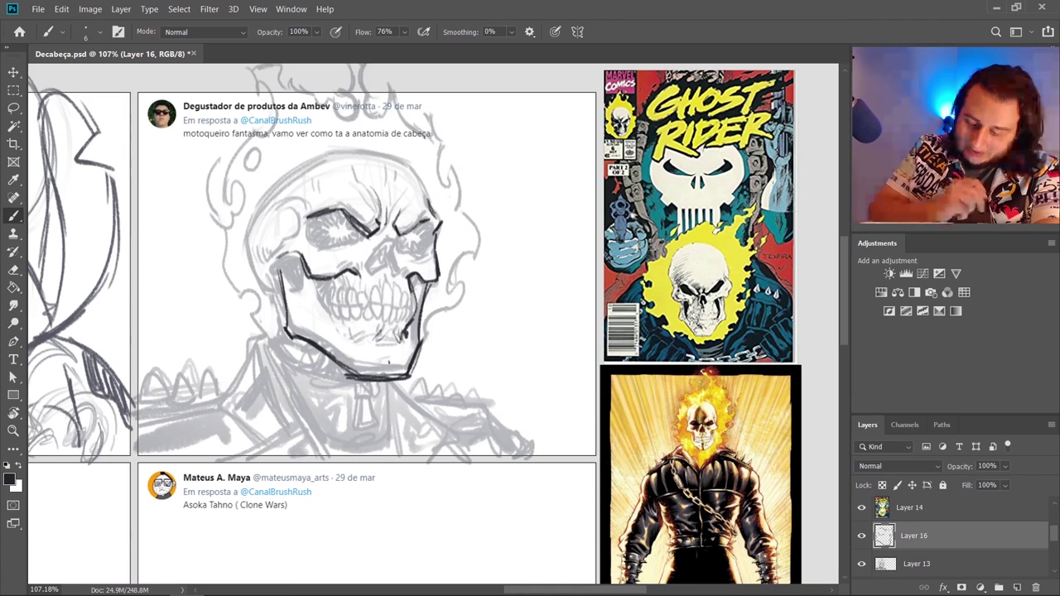
{"action": "mouse_move", "coordinate": [312, 280]}
{"action": "left_mouse_down"}
{"action": "mouse_move", "coordinate": [335, 323]}
{"action": "mouse_move", "coordinate": [335, 313]}
{"action": "left_mouse_up"}
{"action": "mouse_move", "coordinate": [296, 255]}
{"action": "left_mouse_down"}
{"action": "mouse_move", "coordinate": [275, 287]}
{"action": "mouse_move", "coordinate": [265, 275]}
{"action": "left_mouse_up"}
{"action": "left_click_drag", "start_coordinate": [300, 226], "coordinate": [274, 262]}
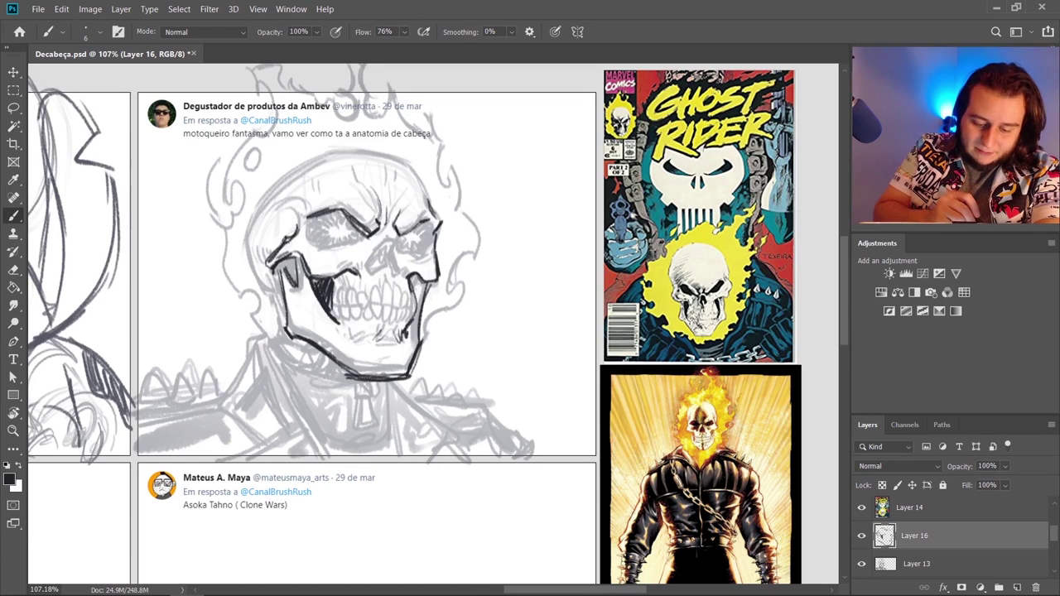
Ink the curved temple contour beside the near eye socket, cleaning its lines with the eraser
{"action": "left_click_drag", "start_coordinate": [303, 213], "coordinate": [297, 232]}
{"action": "left_click_drag", "start_coordinate": [280, 204], "coordinate": [301, 225]}
{"action": "mouse_move", "coordinate": [301, 217]}
{"action": "left_mouse_down"}
{"action": "mouse_move", "coordinate": [289, 247]}
{"action": "mouse_move", "coordinate": [280, 231]}
{"action": "left_mouse_up"}
{"action": "key", "text": "e"}
{"action": "key", "text": "b"}
{"action": "left_click_drag", "start_coordinate": [292, 207], "coordinate": [266, 240]}
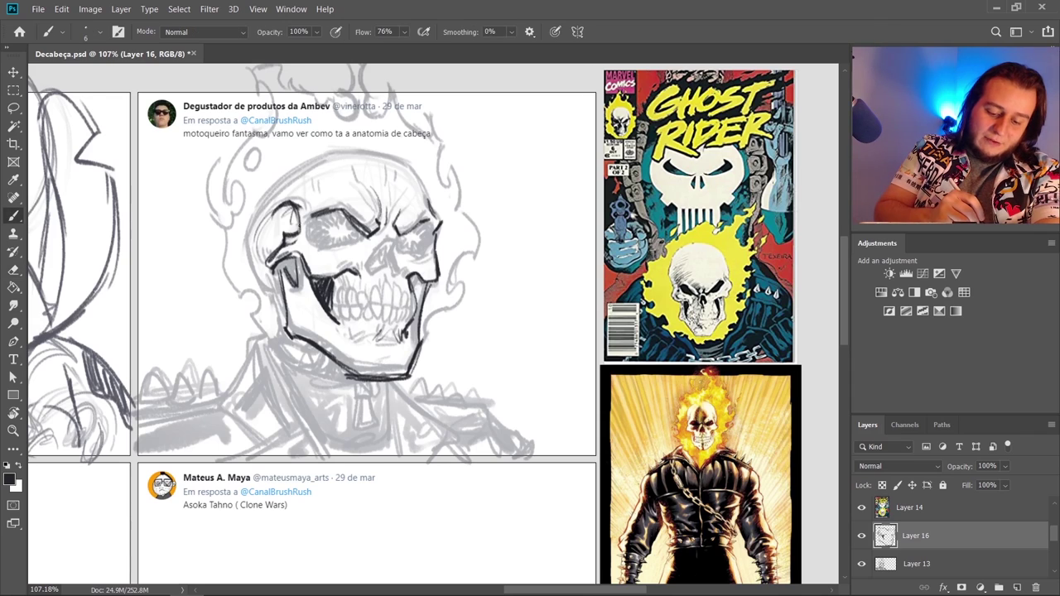
Outline the half-closed eye sockets and fill their upper shadows and the nose cavity with black
{"action": "mouse_move", "coordinate": [317, 213]}
{"action": "left_mouse_down"}
{"action": "mouse_move", "coordinate": [312, 221]}
{"action": "mouse_move", "coordinate": [370, 237]}
{"action": "mouse_move", "coordinate": [433, 226]}
{"action": "left_mouse_up"}
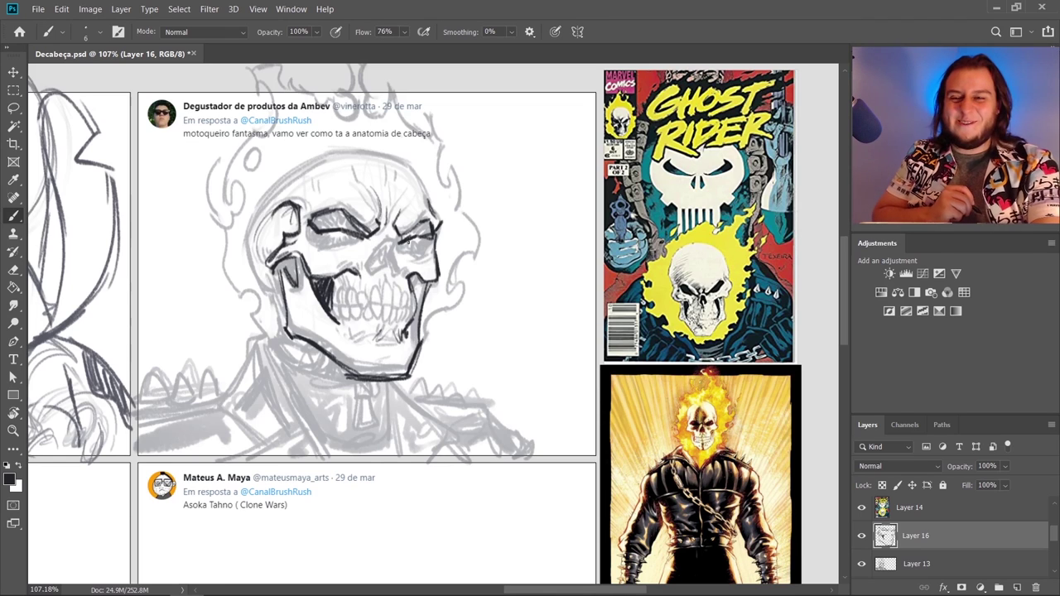
{"action": "mouse_move", "coordinate": [322, 222]}
{"action": "left_mouse_down"}
{"action": "mouse_move", "coordinate": [347, 227]}
{"action": "mouse_move", "coordinate": [358, 214]}
{"action": "mouse_move", "coordinate": [428, 227]}
{"action": "mouse_move", "coordinate": [376, 252]}
{"action": "mouse_move", "coordinate": [397, 260]}
{"action": "mouse_move", "coordinate": [378, 270]}
{"action": "left_mouse_up"}
{"action": "key", "text": "e"}
{"action": "key", "text": "b"}
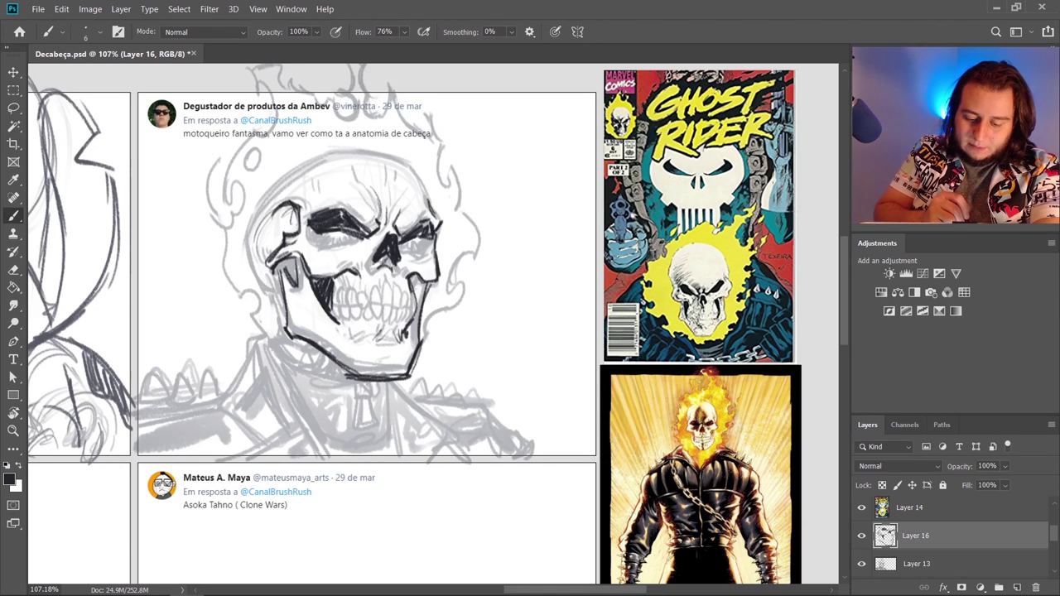
Ink the upper and lower rows of teeth and the lines beneath the eye sockets
{"action": "mouse_move", "coordinate": [320, 236]}
{"action": "left_mouse_down"}
{"action": "mouse_move", "coordinate": [371, 247]}
{"action": "mouse_move", "coordinate": [356, 264]}
{"action": "mouse_move", "coordinate": [383, 308]}
{"action": "mouse_move", "coordinate": [371, 285]}
{"action": "left_mouse_up"}
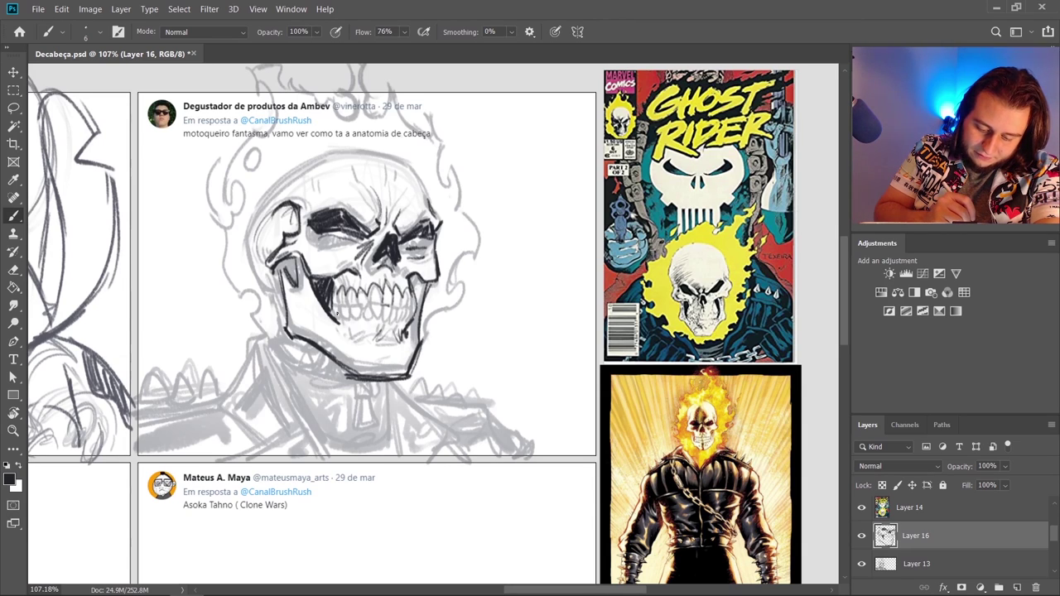
{"action": "mouse_move", "coordinate": [395, 324]}
{"action": "left_mouse_down"}
{"action": "mouse_move", "coordinate": [409, 316]}
{"action": "mouse_move", "coordinate": [397, 298]}
{"action": "mouse_move", "coordinate": [381, 308]}
{"action": "mouse_move", "coordinate": [419, 274]}
{"action": "left_mouse_up"}
{"action": "key", "text": "e"}
{"action": "key", "text": "b"}
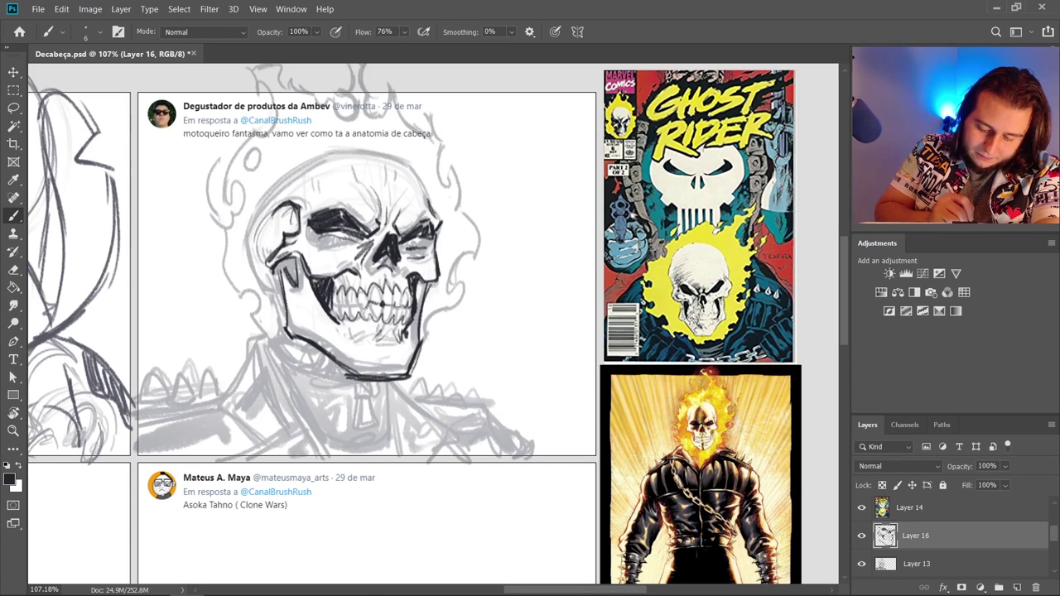
Draw the jagged shadow edge down the forehead, cheek and chin, and ink the outline of the cranium
{"action": "mouse_move", "coordinate": [369, 300]}
{"action": "left_mouse_down"}
{"action": "mouse_move", "coordinate": [330, 310]}
{"action": "mouse_move", "coordinate": [364, 340]}
{"action": "mouse_move", "coordinate": [361, 376]}
{"action": "mouse_move", "coordinate": [371, 378]}
{"action": "left_mouse_up"}
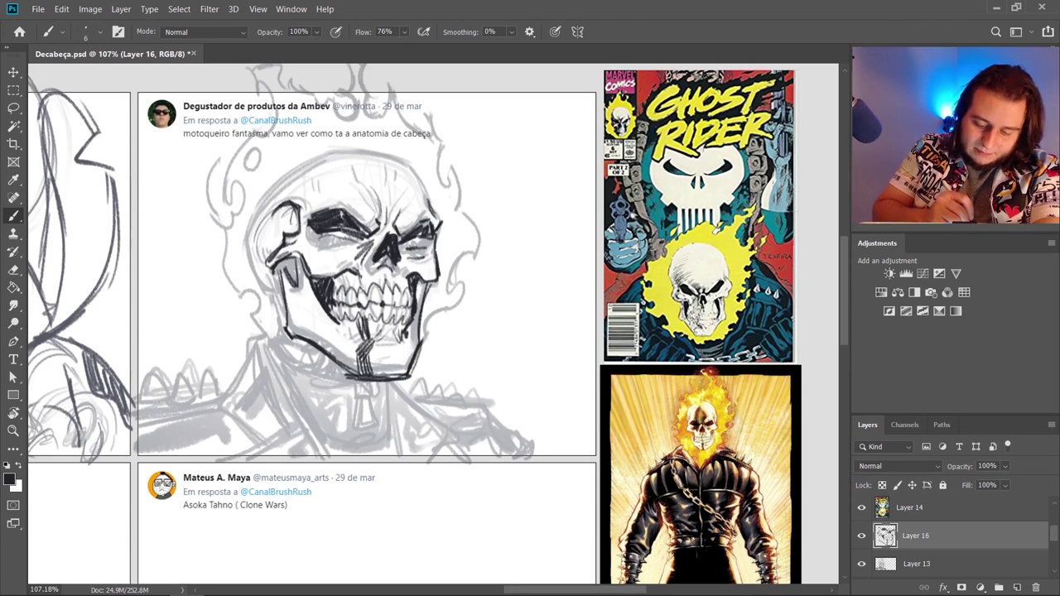
{"action": "left_click_drag", "start_coordinate": [365, 267], "coordinate": [348, 288]}
{"action": "left_click_drag", "start_coordinate": [365, 238], "coordinate": [317, 266]}
{"action": "left_click_drag", "start_coordinate": [325, 158], "coordinate": [324, 187]}
{"action": "left_click_drag", "start_coordinate": [331, 161], "coordinate": [338, 187]}
{"action": "mouse_move", "coordinate": [334, 165]}
{"action": "left_mouse_down"}
{"action": "mouse_move", "coordinate": [306, 170]}
{"action": "mouse_move", "coordinate": [369, 207]}
{"action": "mouse_move", "coordinate": [344, 153]}
{"action": "mouse_move", "coordinate": [417, 169]}
{"action": "mouse_move", "coordinate": [430, 207]}
{"action": "left_mouse_up"}
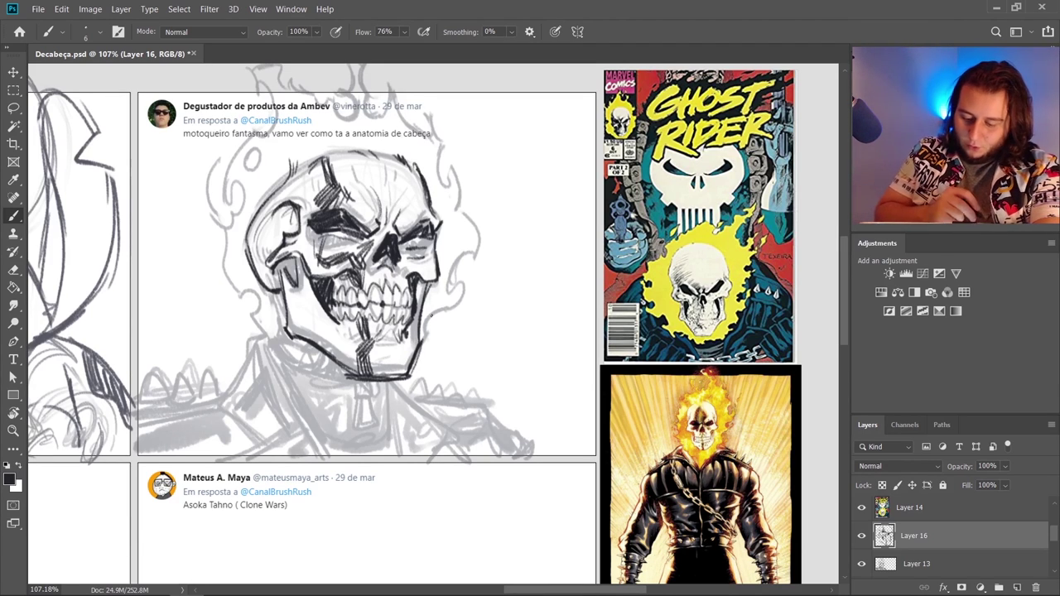
Hatch the shaded side of the skull across the chin, cheek, eye socket area and forehead
{"action": "left_click_drag", "start_coordinate": [323, 308], "coordinate": [353, 358]}
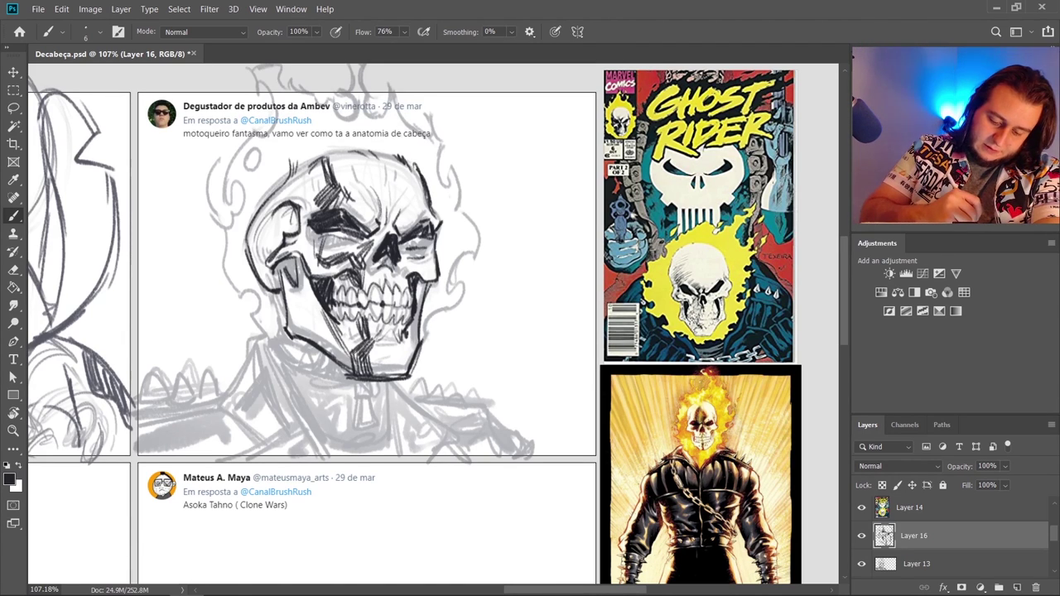
{"action": "left_click_drag", "start_coordinate": [358, 275], "coordinate": [340, 348]}
{"action": "mouse_move", "coordinate": [331, 244]}
{"action": "left_mouse_down"}
{"action": "mouse_move", "coordinate": [303, 277]}
{"action": "mouse_move", "coordinate": [339, 275]}
{"action": "mouse_move", "coordinate": [301, 252]}
{"action": "left_mouse_up"}
{"action": "left_click_drag", "start_coordinate": [324, 166], "coordinate": [295, 212]}
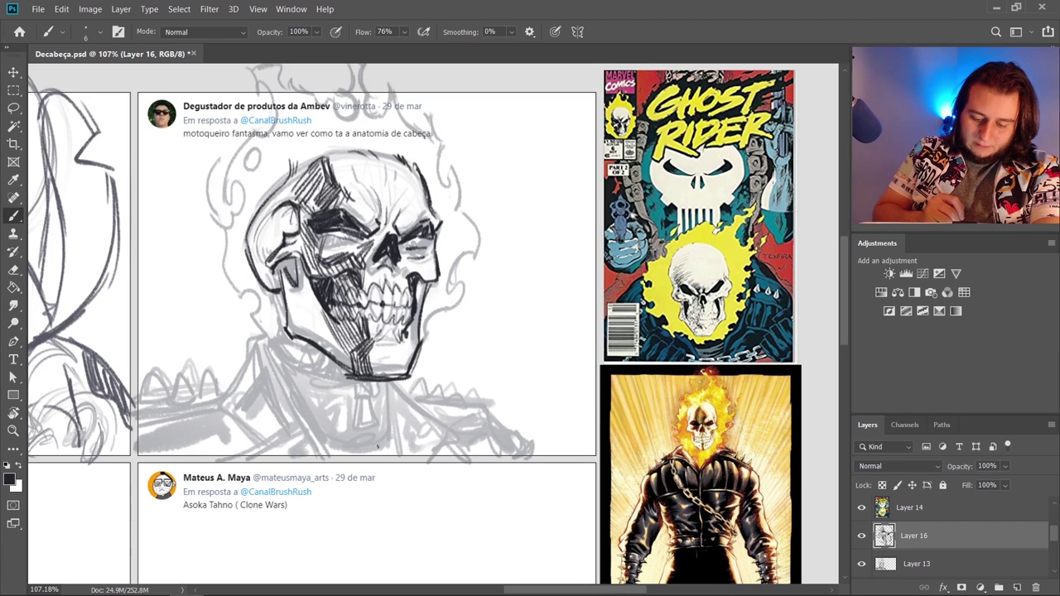
Ink wind-blown flames around the skull and the inner edges of the jacket collar
{"action": "mouse_move", "coordinate": [397, 443]}
{"action": "left_mouse_down"}
{"action": "mouse_move", "coordinate": [451, 355]}
{"action": "mouse_move", "coordinate": [458, 371]}
{"action": "left_mouse_up"}
{"action": "left_click_drag", "start_coordinate": [270, 357], "coordinate": [308, 439]}
{"action": "left_click_drag", "start_coordinate": [248, 143], "coordinate": [271, 356]}
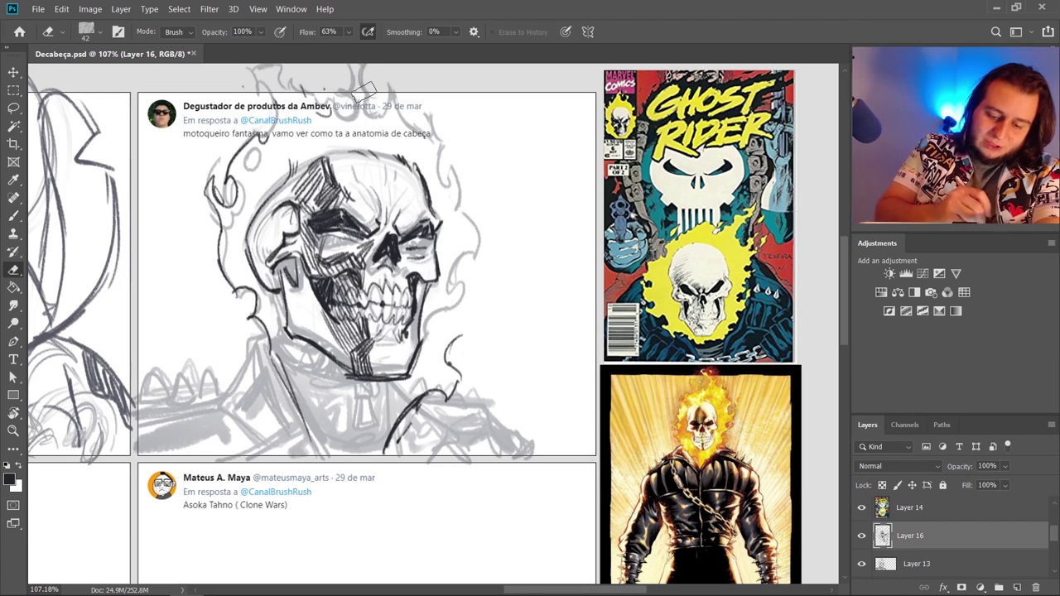
{"action": "mouse_move", "coordinate": [410, 118]}
{"action": "left_mouse_down"}
{"action": "mouse_move", "coordinate": [486, 98]}
{"action": "mouse_move", "coordinate": [535, 106]}
{"action": "mouse_move", "coordinate": [456, 96]}
{"action": "mouse_move", "coordinate": [469, 86]}
{"action": "mouse_move", "coordinate": [461, 116]}
{"action": "mouse_move", "coordinate": [501, 132]}
{"action": "mouse_move", "coordinate": [474, 172]}
{"action": "mouse_move", "coordinate": [458, 380]}
{"action": "left_mouse_up"}
{"action": "key", "text": "e"}
{"action": "key", "text": "b"}
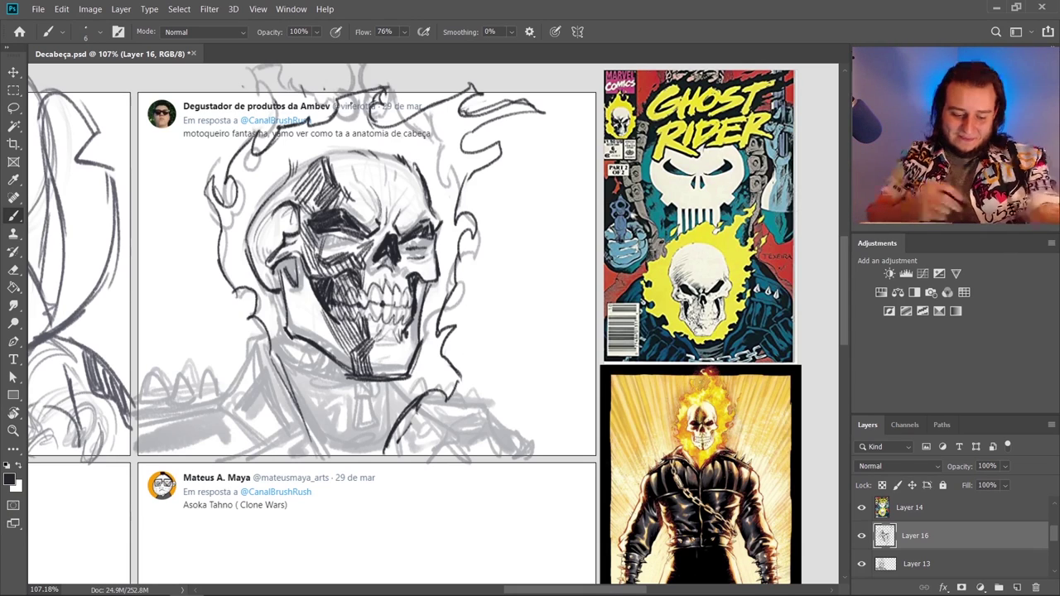
Ink the pointed collar lapels on both sides of the jacket
{"action": "left_click_drag", "start_coordinate": [409, 408], "coordinate": [390, 441]}
{"action": "mouse_move", "coordinate": [393, 413]}
{"action": "left_mouse_down"}
{"action": "mouse_move", "coordinate": [368, 454]}
{"action": "mouse_move", "coordinate": [456, 442]}
{"action": "mouse_move", "coordinate": [435, 456]}
{"action": "left_mouse_up"}
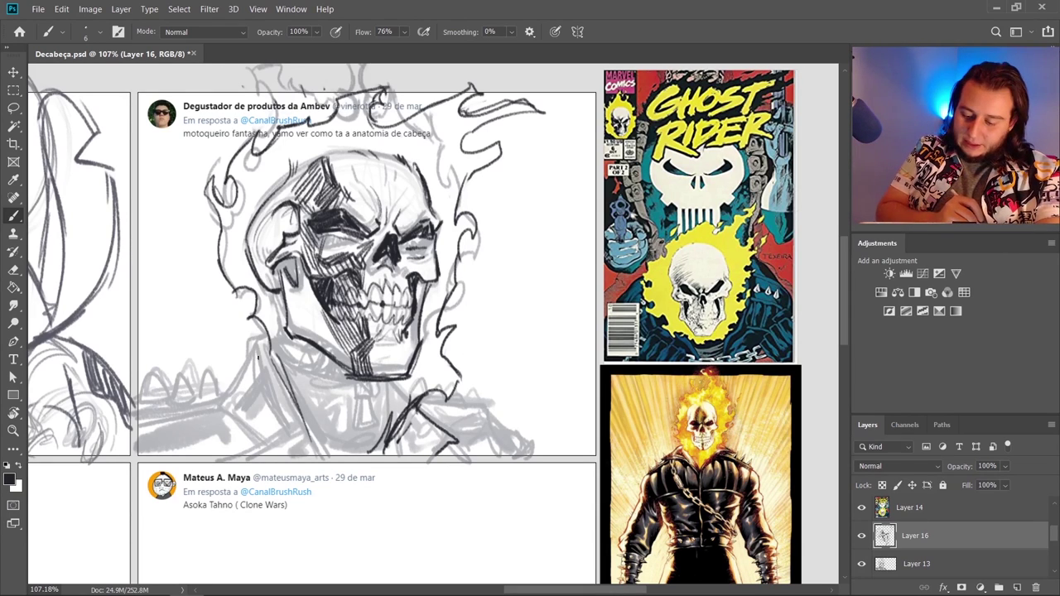
{"action": "mouse_move", "coordinate": [263, 335]}
{"action": "left_mouse_down"}
{"action": "mouse_move", "coordinate": [189, 420]}
{"action": "mouse_move", "coordinate": [273, 454]}
{"action": "left_mouse_up"}
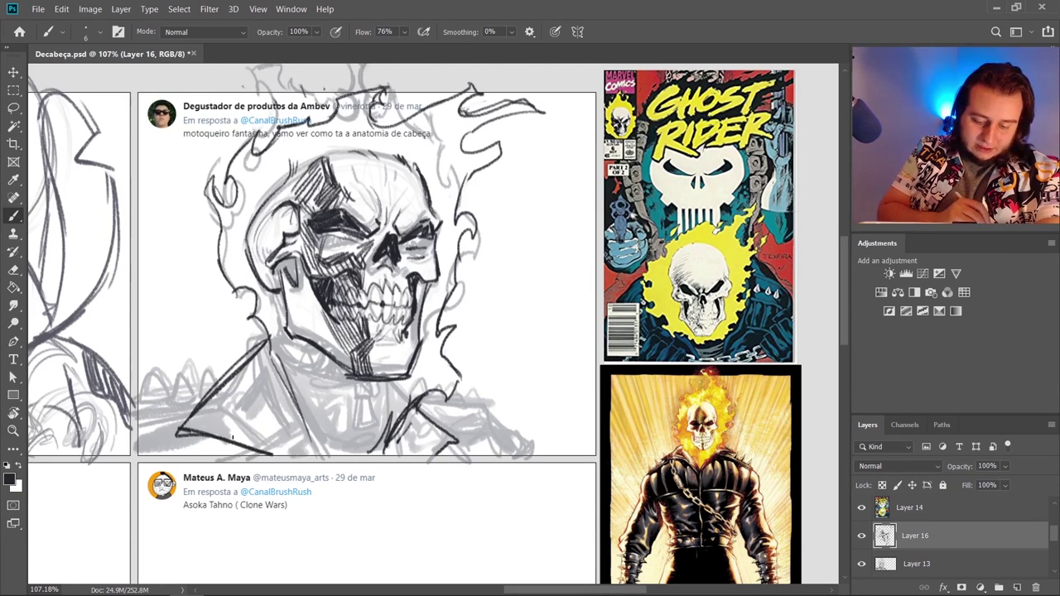
{"action": "left_click_drag", "start_coordinate": [192, 434], "coordinate": [277, 444]}
{"action": "key", "text": "e"}
{"action": "key", "text": "b"}
{"action": "left_click_drag", "start_coordinate": [431, 403], "coordinate": [502, 439]}
{"action": "left_click_drag", "start_coordinate": [439, 440], "coordinate": [500, 456]}
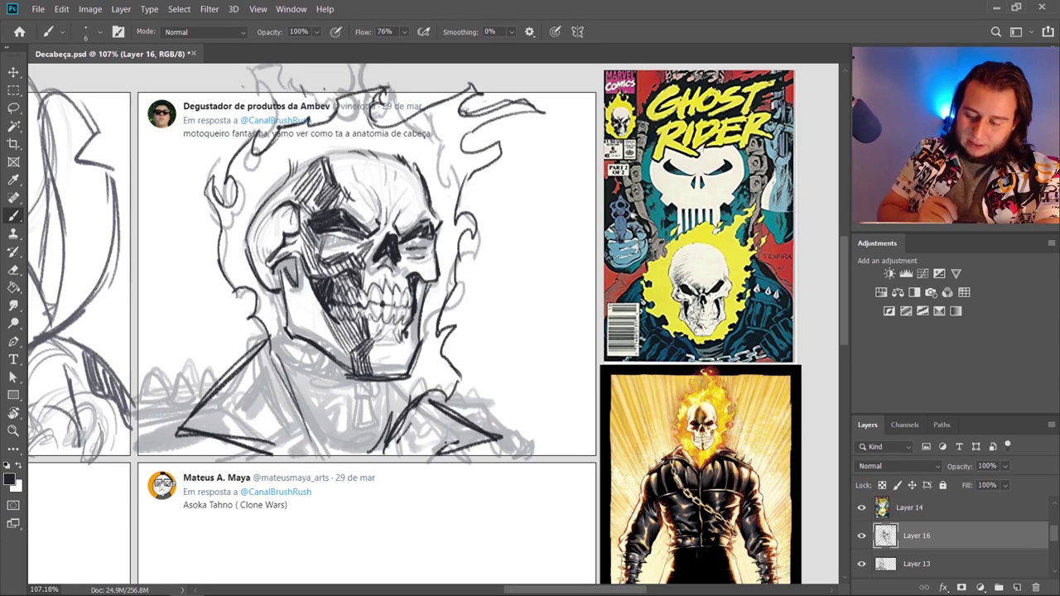
Ink both shoulder lines of the jacket out to the edges of the panel
{"action": "left_click_drag", "start_coordinate": [258, 348], "coordinate": [141, 400]}
{"action": "mouse_move", "coordinate": [455, 388]}
{"action": "left_mouse_down"}
{"action": "mouse_move", "coordinate": [535, 427]}
{"action": "mouse_move", "coordinate": [571, 431]}
{"action": "left_mouse_up"}
{"action": "left_click_drag", "start_coordinate": [568, 426], "coordinate": [580, 463]}
{"action": "left_click_drag", "start_coordinate": [545, 411], "coordinate": [598, 458]}
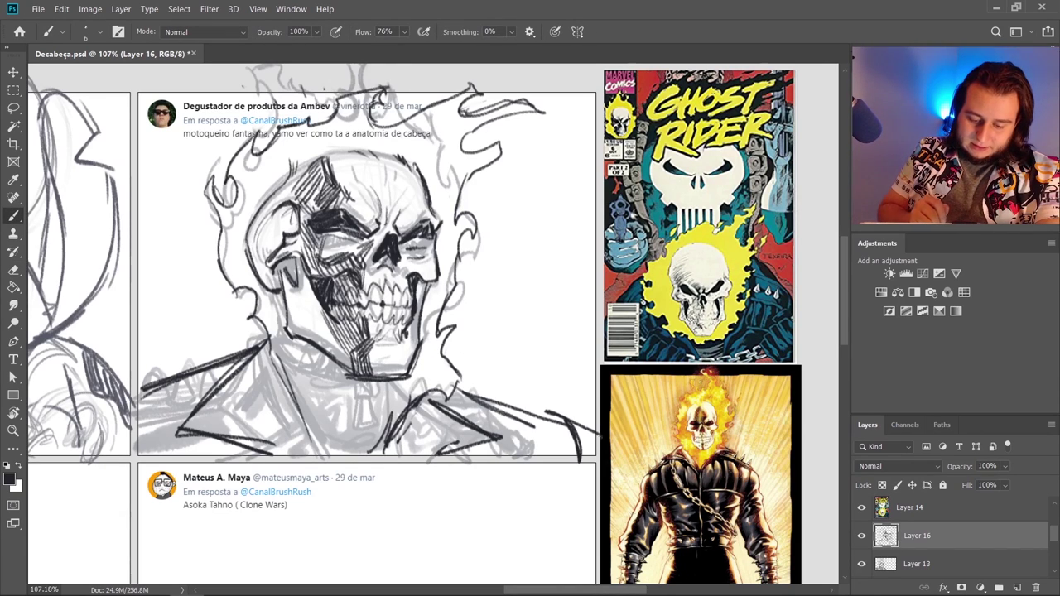
Erase parts of the shoulder lines and redraw both shoulders with lower, heavier contours
{"action": "key", "text": "e"}
{"action": "left_click_drag", "start_coordinate": [261, 343], "coordinate": [142, 386]}
{"action": "key", "text": "b"}
{"action": "mouse_move", "coordinate": [239, 369]}
{"action": "left_mouse_down"}
{"action": "mouse_move", "coordinate": [140, 406]}
{"action": "mouse_move", "coordinate": [217, 376]}
{"action": "left_mouse_up"}
{"action": "key", "text": "e"}
{"action": "left_click_drag", "start_coordinate": [506, 401], "coordinate": [580, 419]}
{"action": "key", "text": "b"}
{"action": "left_click_drag", "start_coordinate": [461, 407], "coordinate": [588, 454]}
{"action": "mouse_move", "coordinate": [570, 434]}
{"action": "left_mouse_down"}
{"action": "mouse_move", "coordinate": [595, 465]}
{"action": "mouse_move", "coordinate": [572, 455]}
{"action": "left_mouse_up"}
Draw pointed spikes along both shoulders of the jacket
{"action": "key", "text": "e"}
{"action": "key", "text": "b"}
{"action": "left_click_drag", "start_coordinate": [477, 415], "coordinate": [552, 428]}
{"action": "left_click_drag", "start_coordinate": [557, 430], "coordinate": [579, 441]}
{"action": "mouse_move", "coordinate": [165, 391]}
{"action": "left_mouse_down"}
{"action": "mouse_move", "coordinate": [181, 373]}
{"action": "mouse_move", "coordinate": [159, 412]}
{"action": "left_mouse_up"}
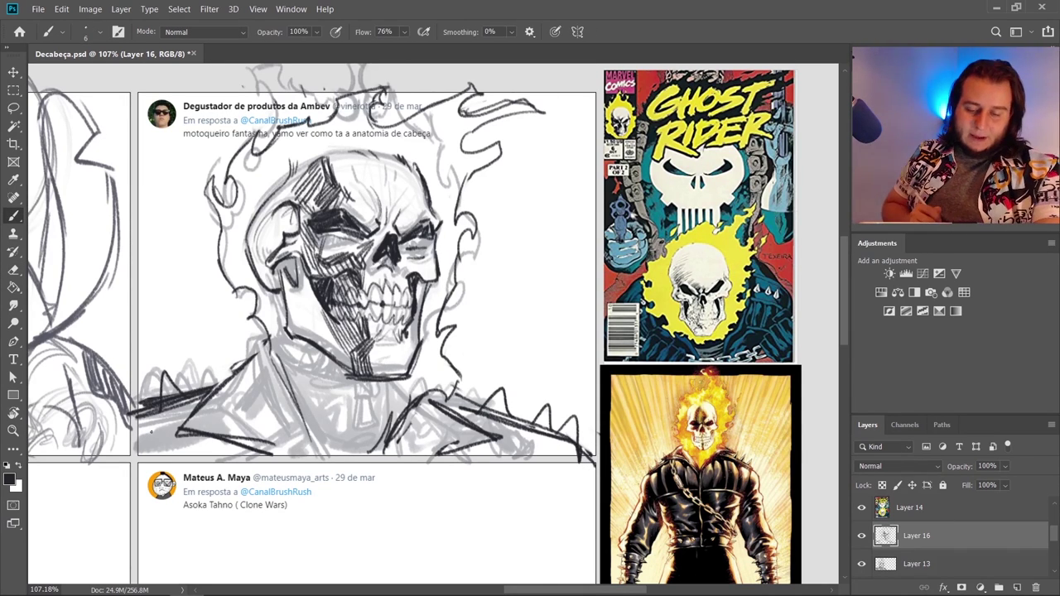
Fill the jacket's lapels and shoulders with black using the Quadrado v2 brush at 69 px
{"action": "right_click", "coordinate": [626, 379]}
{"action": "left_click", "coordinate": [706, 517]}
{"action": "left_click", "coordinate": [569, 301]}
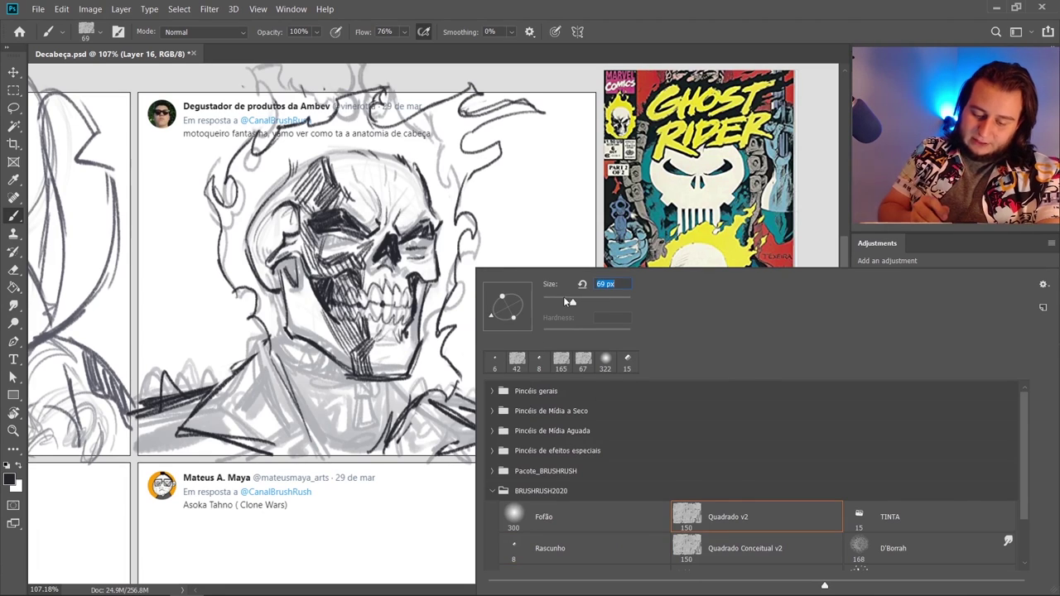
{"action": "key", "text": "Return"}
{"action": "mouse_move", "coordinate": [261, 364]}
{"action": "left_mouse_down"}
{"action": "mouse_move", "coordinate": [199, 431]}
{"action": "mouse_move", "coordinate": [299, 439]}
{"action": "mouse_move", "coordinate": [149, 448]}
{"action": "mouse_move", "coordinate": [253, 452]}
{"action": "left_mouse_up"}
{"action": "mouse_move", "coordinate": [398, 414]}
{"action": "left_mouse_down"}
{"action": "mouse_move", "coordinate": [484, 443]}
{"action": "mouse_move", "coordinate": [580, 444]}
{"action": "mouse_move", "coordinate": [559, 454]}
{"action": "left_mouse_up"}
Toggle the visibility of Layer 16 to compare the inked version with the original sketch
{"action": "left_click", "coordinate": [862, 538]}
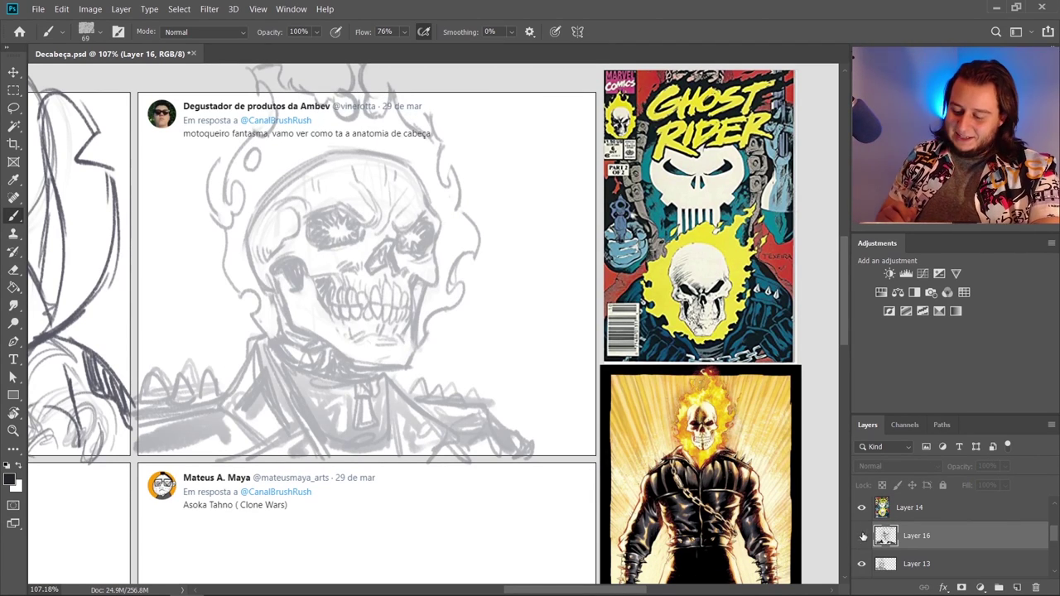
{"action": "left_click", "coordinate": [862, 536]}
{"action": "left_click", "coordinate": [862, 536]}
{"action": "left_click", "coordinate": [862, 536]}
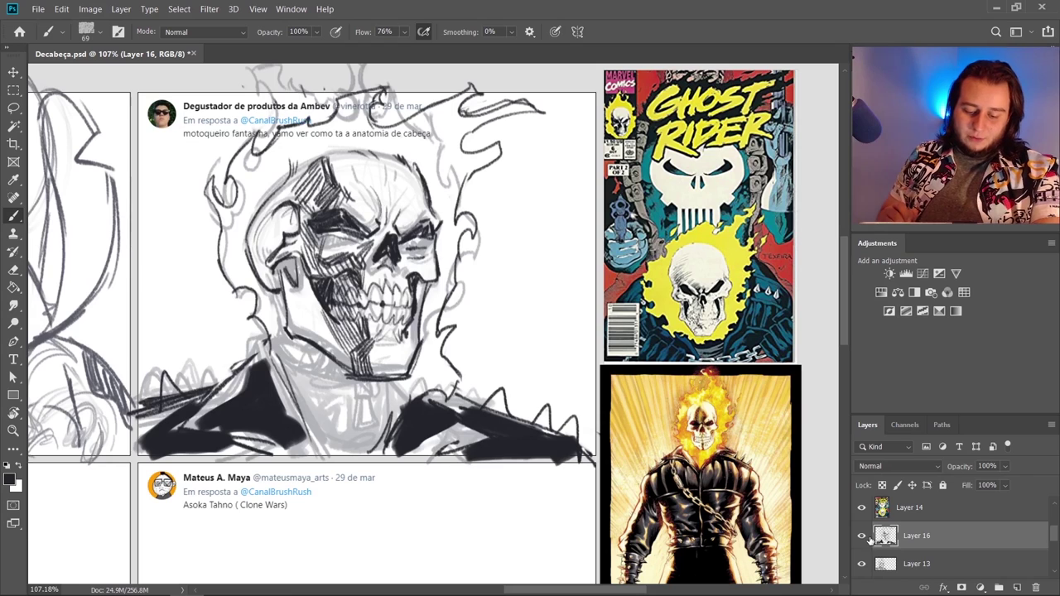
Reduce the brush to 15 px and thicken the black along the inner edges of the jacket collar
{"action": "right_click", "coordinate": [462, 373]}
{"action": "left_click", "coordinate": [533, 303]}
{"action": "left_click_drag", "start_coordinate": [404, 404], "coordinate": [375, 453]}
{"action": "mouse_move", "coordinate": [272, 359]}
{"action": "left_mouse_down"}
{"action": "mouse_move", "coordinate": [316, 454]}
{"action": "mouse_move", "coordinate": [315, 431]}
{"action": "left_mouse_up"}
{"action": "mouse_move", "coordinate": [267, 337]}
{"action": "left_mouse_down"}
{"action": "mouse_move", "coordinate": [184, 431]}
{"action": "mouse_move", "coordinate": [297, 462]}
{"action": "mouse_move", "coordinate": [214, 423]}
{"action": "mouse_move", "coordinate": [291, 446]}
{"action": "left_mouse_up"}
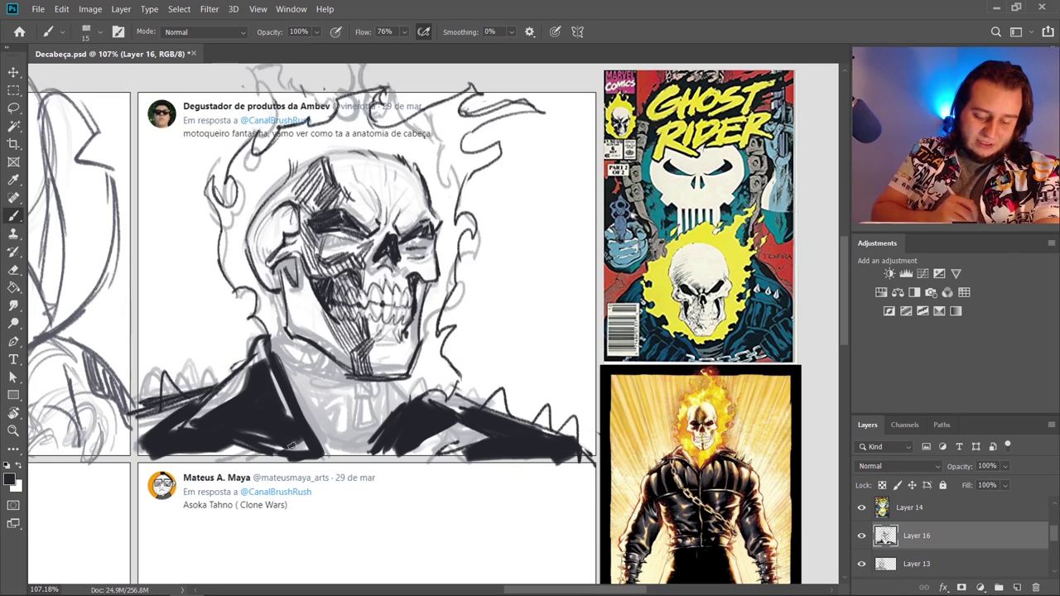
Hide and show the inked skull layer again to check the finished jacket and face against the sketch
{"action": "left_click", "coordinate": [861, 536]}
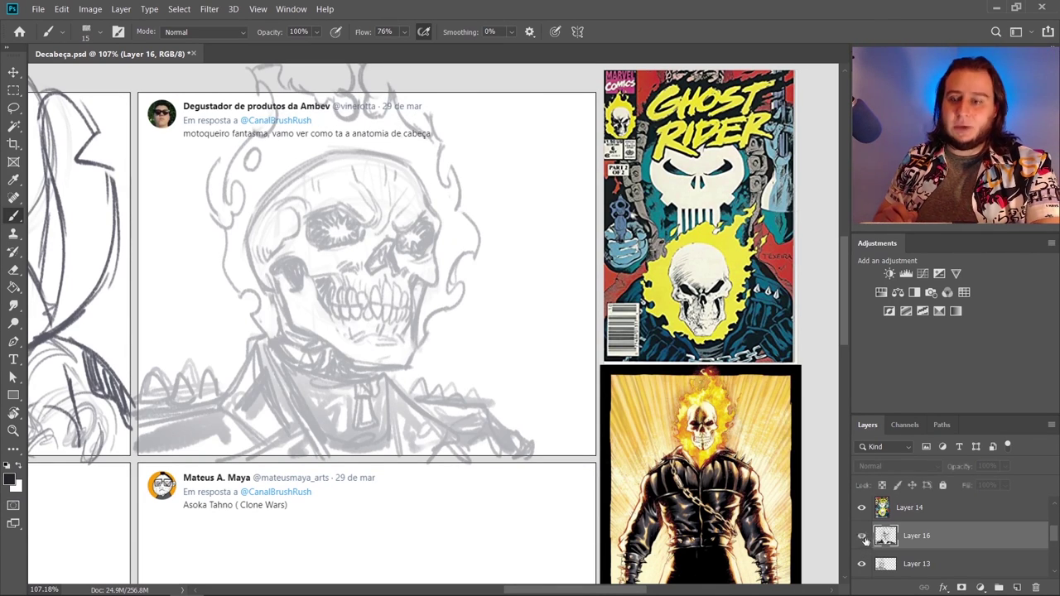
{"action": "left_click", "coordinate": [862, 536]}
{"action": "left_click", "coordinate": [862, 536]}
{"action": "left_click", "coordinate": [861, 536]}
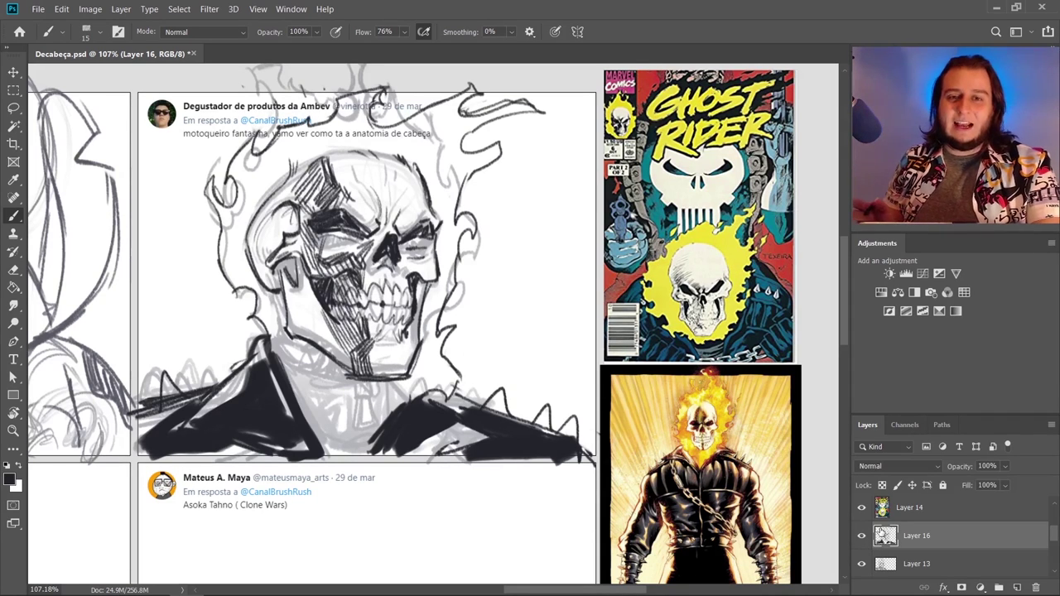
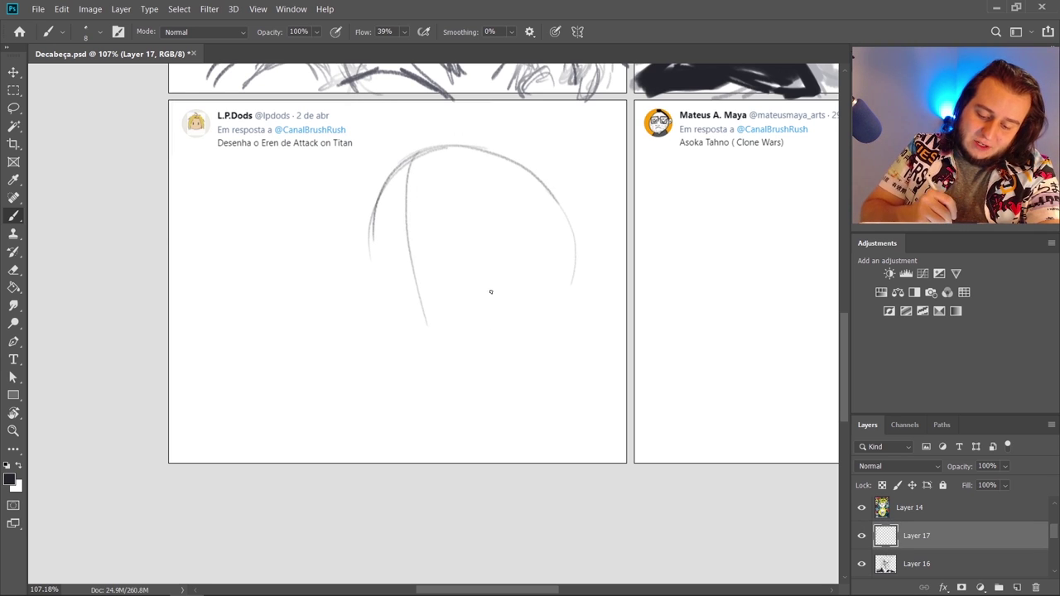
Sketch the side-plane oval and the curved cross-contour line on Eren's head construction
{"action": "left_click_drag", "start_coordinate": [520, 188], "coordinate": [549, 294]}
{"action": "left_click_drag", "start_coordinate": [543, 194], "coordinate": [566, 264]}
{"action": "left_click_drag", "start_coordinate": [374, 249], "coordinate": [570, 262]}
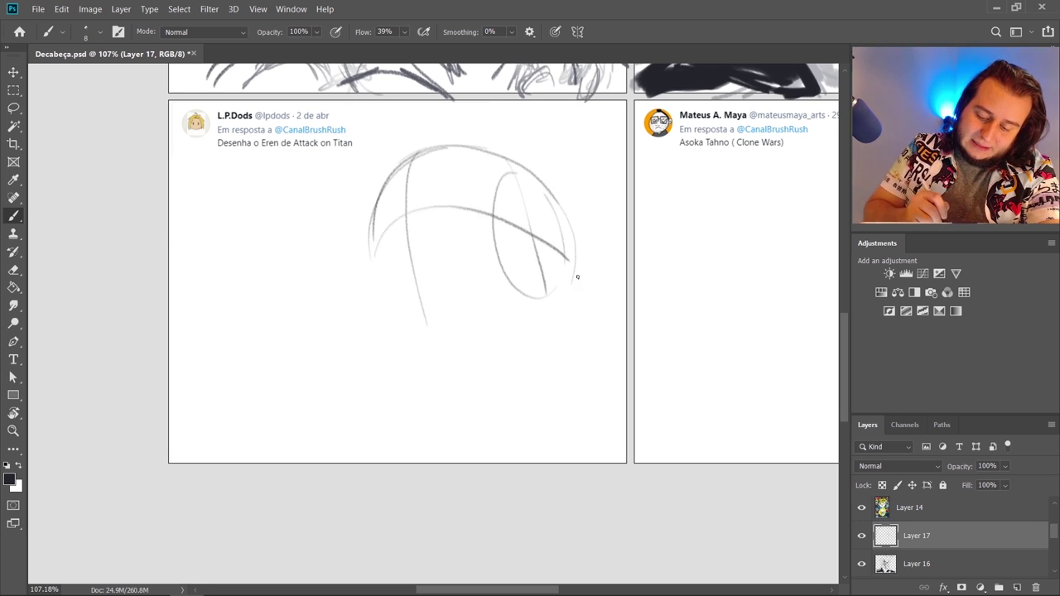
Sketch the cheek contours, lower face and stepped upper mouth edge, undoing the bumpy teeth row along it
{"action": "left_click_drag", "start_coordinate": [535, 187], "coordinate": [465, 339]}
{"action": "left_click_drag", "start_coordinate": [415, 196], "coordinate": [386, 340]}
{"action": "mouse_move", "coordinate": [374, 245]}
{"action": "left_mouse_down"}
{"action": "mouse_move", "coordinate": [420, 364]}
{"action": "mouse_move", "coordinate": [451, 348]}
{"action": "left_mouse_up"}
{"action": "left_click_drag", "start_coordinate": [524, 192], "coordinate": [419, 356]}
{"action": "mouse_move", "coordinate": [399, 304]}
{"action": "left_mouse_down"}
{"action": "mouse_move", "coordinate": [530, 264]}
{"action": "mouse_move", "coordinate": [408, 283]}
{"action": "mouse_move", "coordinate": [364, 240]}
{"action": "mouse_move", "coordinate": [401, 292]}
{"action": "left_mouse_up"}
{"action": "left_click_drag", "start_coordinate": [508, 260], "coordinate": [428, 279]}
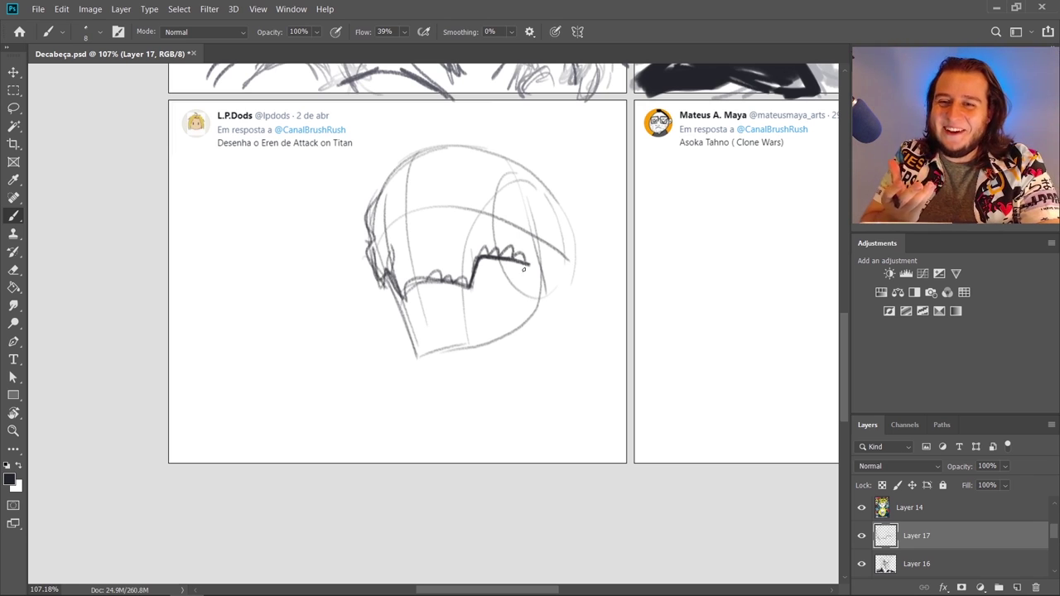
{"action": "key", "text": "ctrl+z"}
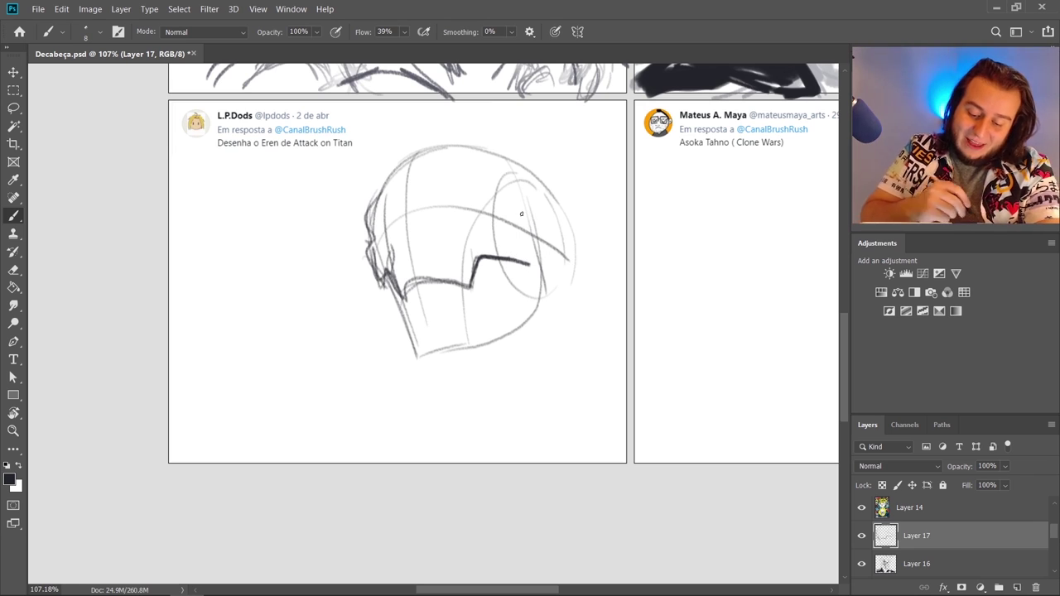
Block in the wide-open mouth with angular lines running from the cheek down to the lower lip
{"action": "mouse_move", "coordinate": [507, 231]}
{"action": "left_mouse_down"}
{"action": "mouse_move", "coordinate": [515, 284]}
{"action": "mouse_move", "coordinate": [477, 331]}
{"action": "left_mouse_up"}
{"action": "left_click_drag", "start_coordinate": [517, 281], "coordinate": [476, 325]}
{"action": "mouse_move", "coordinate": [394, 236]}
{"action": "left_mouse_down"}
{"action": "mouse_move", "coordinate": [424, 365]}
{"action": "mouse_move", "coordinate": [475, 352]}
{"action": "left_mouse_up"}
{"action": "left_click_drag", "start_coordinate": [514, 285], "coordinate": [461, 360]}
{"action": "left_click_drag", "start_coordinate": [451, 308], "coordinate": [423, 364]}
{"action": "left_click_drag", "start_coordinate": [512, 287], "coordinate": [430, 318]}
{"action": "left_click_drag", "start_coordinate": [434, 315], "coordinate": [414, 370]}
Outline the lower jaw with straight strokes from beside the cheek to the underside of the chin
{"action": "left_click_drag", "start_coordinate": [522, 204], "coordinate": [540, 330]}
{"action": "left_click_drag", "start_coordinate": [543, 313], "coordinate": [472, 382]}
{"action": "left_click_drag", "start_coordinate": [464, 381], "coordinate": [432, 393]}
{"action": "left_click_drag", "start_coordinate": [527, 246], "coordinate": [475, 386]}
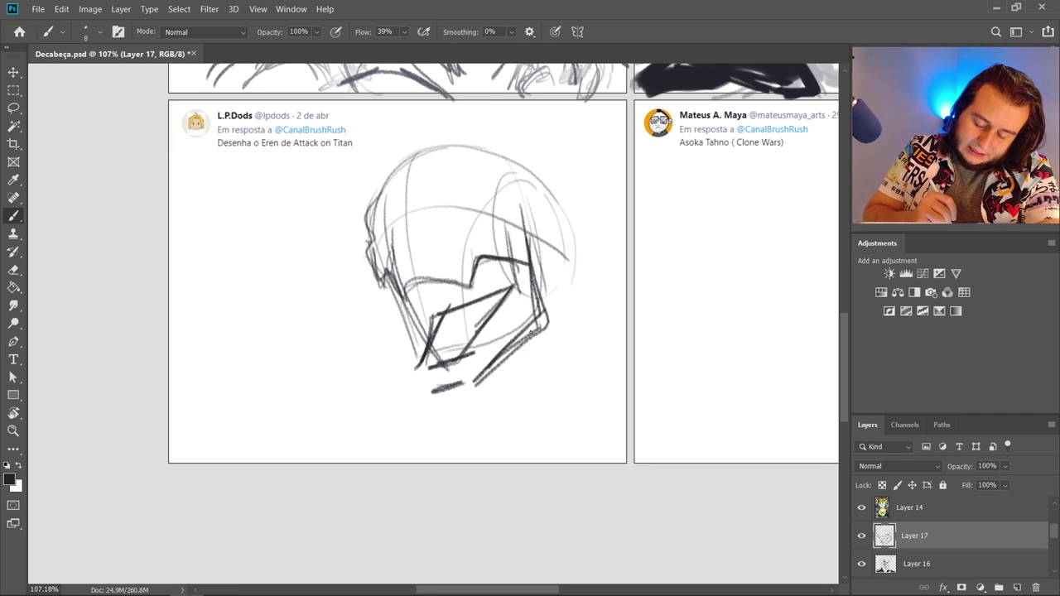
{"action": "left_click_drag", "start_coordinate": [532, 332], "coordinate": [439, 391]}
Round off the mouth corner at the cheek and mark the short, stepped lines of the lower lip
{"action": "left_click_drag", "start_coordinate": [512, 295], "coordinate": [478, 348]}
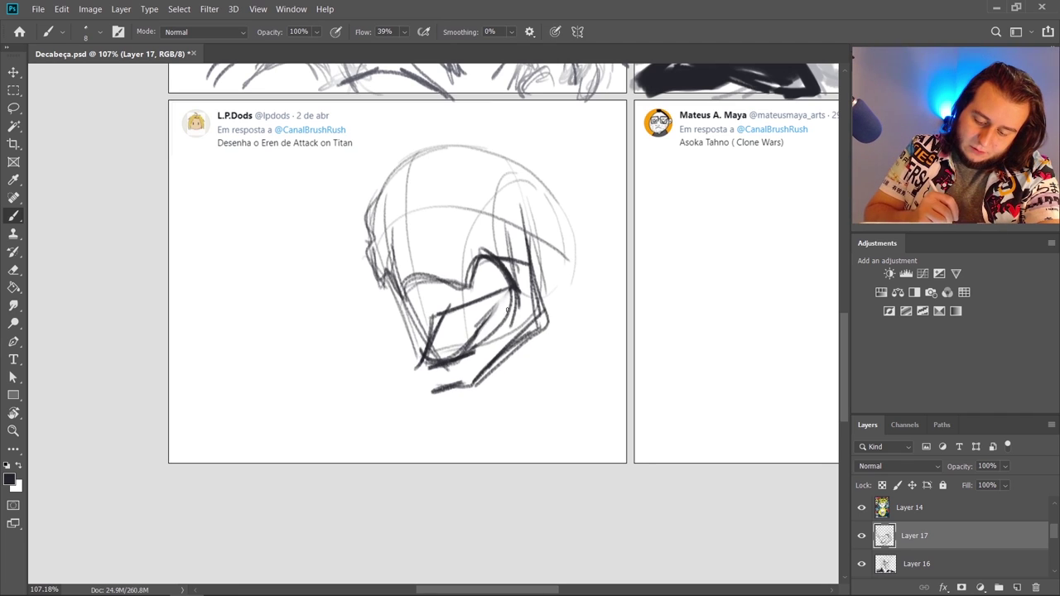
{"action": "mouse_move", "coordinate": [502, 309]}
{"action": "left_mouse_down"}
{"action": "mouse_move", "coordinate": [461, 347]}
{"action": "mouse_move", "coordinate": [513, 304]}
{"action": "mouse_move", "coordinate": [432, 348]}
{"action": "left_mouse_up"}
{"action": "left_click_drag", "start_coordinate": [487, 316], "coordinate": [472, 345]}
Sketch a small stepped jaw diagram with teeth in the empty space beside the head
{"action": "mouse_move", "coordinate": [627, 375]}
{"action": "left_mouse_down"}
{"action": "mouse_move", "coordinate": [584, 391]}
{"action": "mouse_move", "coordinate": [574, 424]}
{"action": "mouse_move", "coordinate": [538, 434]}
{"action": "left_mouse_up"}
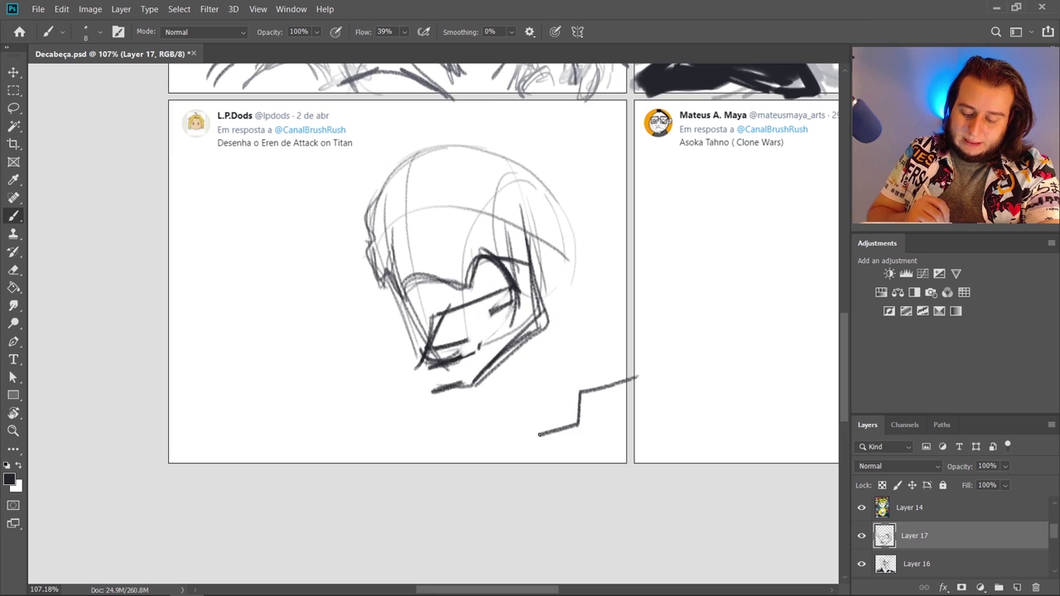
{"action": "left_click_drag", "start_coordinate": [579, 393], "coordinate": [635, 374]}
{"action": "left_click_drag", "start_coordinate": [634, 373], "coordinate": [574, 399]}
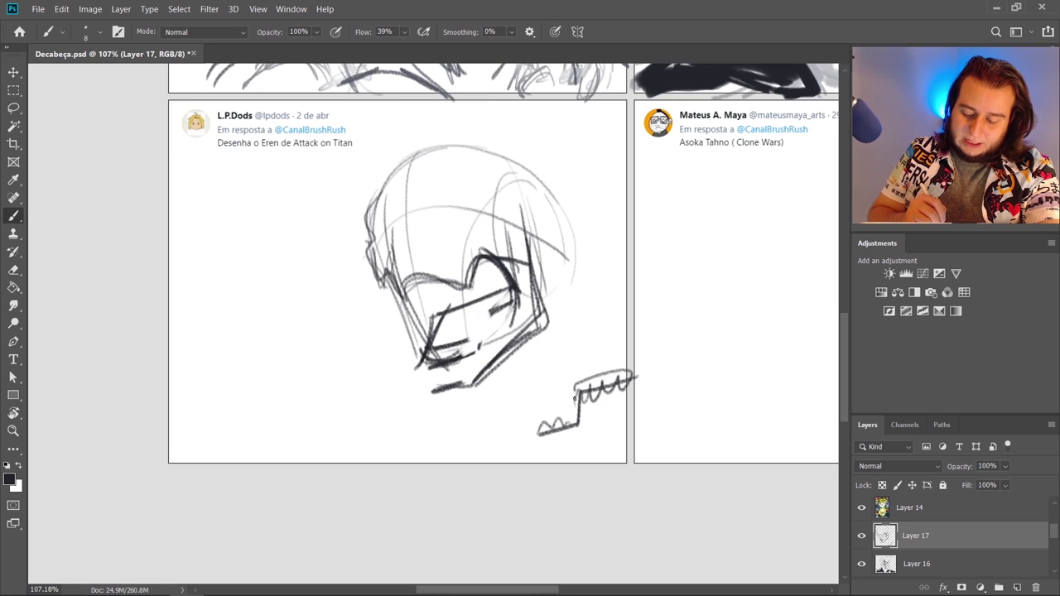
Draw the stepped lower edge of the mouth with a row of lower teeth
{"action": "mouse_move", "coordinate": [520, 308]}
{"action": "left_mouse_down"}
{"action": "mouse_move", "coordinate": [439, 370]}
{"action": "mouse_move", "coordinate": [477, 356]}
{"action": "left_mouse_up"}
{"action": "left_click_drag", "start_coordinate": [478, 358], "coordinate": [420, 352]}
{"action": "left_click_drag", "start_coordinate": [466, 323], "coordinate": [441, 343]}
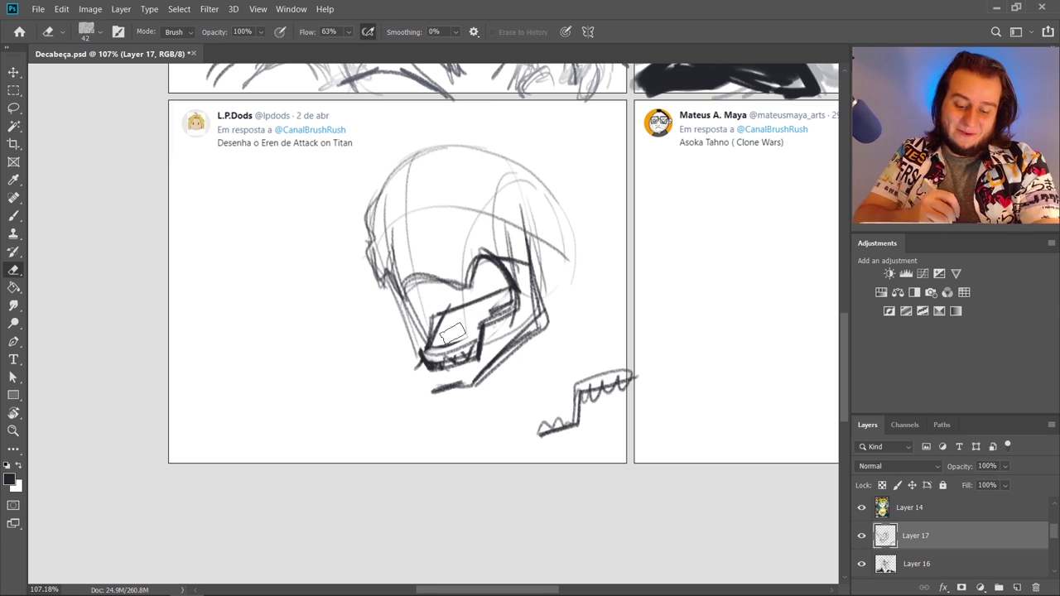
Erase construction lines inside the mouth and draw the tongue and the upper row of teeth
{"action": "left_click_drag", "start_coordinate": [504, 283], "coordinate": [439, 341]}
{"action": "mouse_move", "coordinate": [412, 288]}
{"action": "left_mouse_down"}
{"action": "mouse_move", "coordinate": [408, 312]}
{"action": "mouse_move", "coordinate": [427, 311]}
{"action": "left_mouse_up"}
{"action": "mouse_move", "coordinate": [427, 299]}
{"action": "left_mouse_down"}
{"action": "mouse_move", "coordinate": [419, 358]}
{"action": "mouse_move", "coordinate": [409, 343]}
{"action": "mouse_move", "coordinate": [426, 355]}
{"action": "mouse_move", "coordinate": [419, 348]}
{"action": "left_mouse_up"}
{"action": "key", "text": "e"}
{"action": "key", "text": "b"}
{"action": "mouse_move", "coordinate": [409, 303]}
{"action": "left_mouse_down"}
{"action": "mouse_move", "coordinate": [447, 295]}
{"action": "mouse_move", "coordinate": [467, 279]}
{"action": "mouse_move", "coordinate": [459, 267]}
{"action": "mouse_move", "coordinate": [519, 245]}
{"action": "left_mouse_up"}
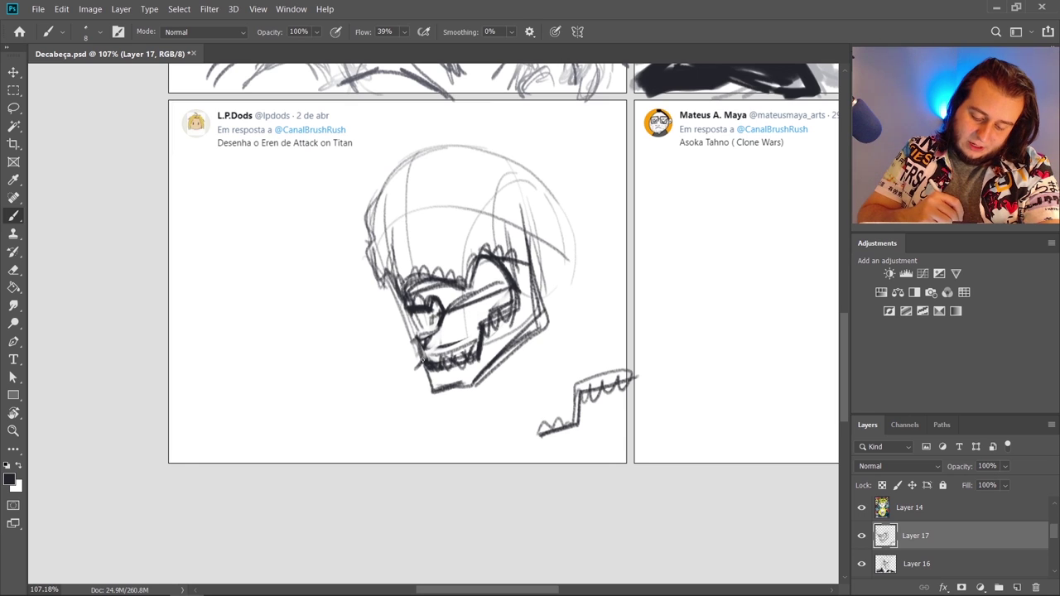
Redraw the chin and lower jaw edge, and erase the stepped teeth diagram beside the head
{"action": "key", "text": "e"}
{"action": "key", "text": "b"}
{"action": "left_click_drag", "start_coordinate": [429, 389], "coordinate": [472, 391]}
{"action": "left_click_drag", "start_coordinate": [474, 386], "coordinate": [497, 361]}
{"action": "left_click_drag", "start_coordinate": [429, 396], "coordinate": [464, 391]}
{"action": "left_click_drag", "start_coordinate": [479, 381], "coordinate": [537, 326]}
{"action": "mouse_move", "coordinate": [596, 356]}
{"action": "left_mouse_down"}
{"action": "mouse_move", "coordinate": [560, 248]}
{"action": "mouse_move", "coordinate": [602, 356]}
{"action": "mouse_move", "coordinate": [547, 429]}
{"action": "left_mouse_up"}
{"action": "key", "text": "e"}
{"action": "key", "text": "b"}
{"action": "left_click_drag", "start_coordinate": [562, 254], "coordinate": [611, 382]}
{"action": "left_click_drag", "start_coordinate": [447, 426], "coordinate": [456, 439]}
{"action": "key", "text": "e"}
{"action": "mouse_move", "coordinate": [562, 256]}
{"action": "left_mouse_down"}
{"action": "mouse_move", "coordinate": [616, 397]}
{"action": "mouse_move", "coordinate": [567, 256]}
{"action": "left_mouse_up"}
{"action": "key", "text": "b"}
{"action": "mouse_move", "coordinate": [570, 260]}
{"action": "left_mouse_down"}
{"action": "mouse_move", "coordinate": [572, 402]}
{"action": "mouse_move", "coordinate": [577, 392]}
{"action": "left_mouse_up"}
{"action": "key", "text": "ctrl+z"}
{"action": "key", "text": "ctrl+z"}
{"action": "key", "text": "e"}
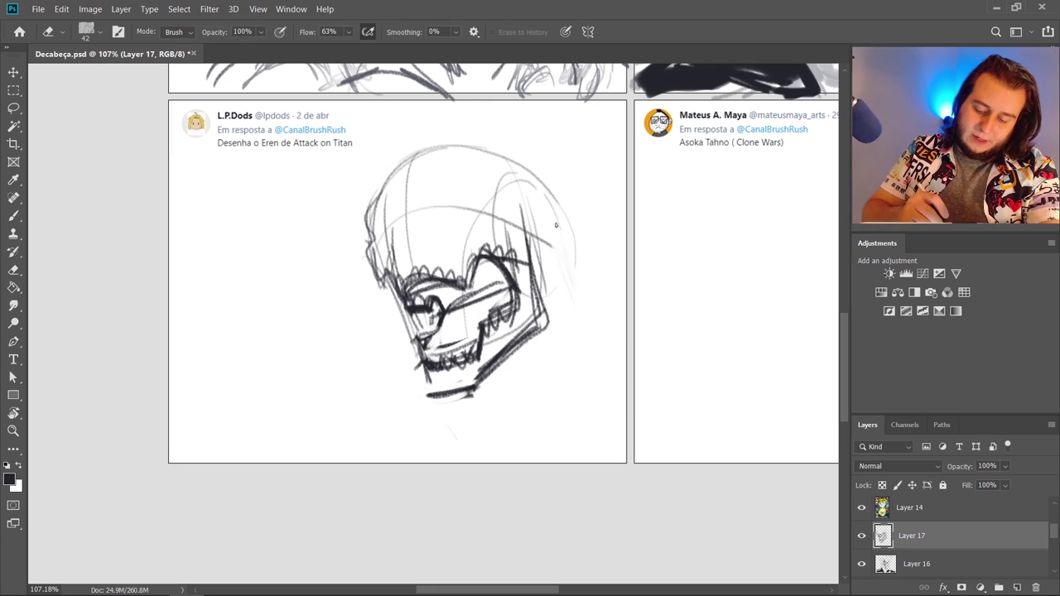
Sketch the neck, the shoulder curves and the long hair falling behind the head
{"action": "key", "text": "b"}
{"action": "left_click_drag", "start_coordinate": [456, 398], "coordinate": [509, 437]}
{"action": "left_click_drag", "start_coordinate": [557, 408], "coordinate": [534, 461]}
{"action": "left_click_drag", "start_coordinate": [295, 426], "coordinate": [444, 470]}
{"action": "left_click_drag", "start_coordinate": [389, 414], "coordinate": [582, 470]}
{"action": "left_click_drag", "start_coordinate": [552, 222], "coordinate": [609, 424]}
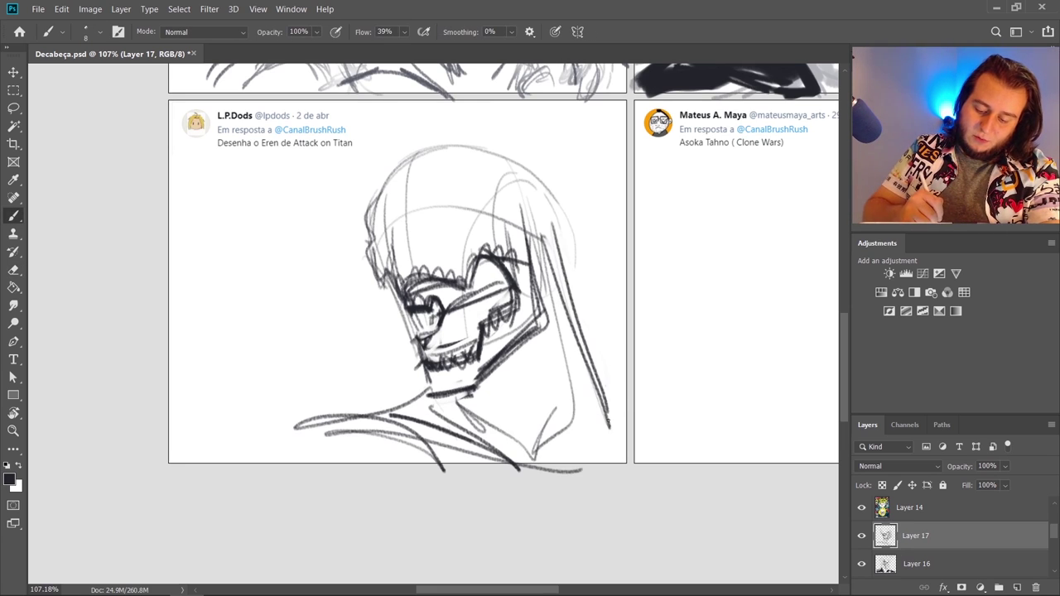
Rework the long hair into thicker strands and strengthen the neck muscle lines below the jaw
{"action": "left_click_drag", "start_coordinate": [557, 258], "coordinate": [575, 441]}
{"action": "left_click_drag", "start_coordinate": [572, 338], "coordinate": [552, 449]}
{"action": "left_click_drag", "start_coordinate": [470, 389], "coordinate": [543, 444]}
{"action": "key", "text": "e"}
{"action": "left_click_drag", "start_coordinate": [572, 290], "coordinate": [591, 422]}
{"action": "key", "text": "b"}
{"action": "left_click_drag", "start_coordinate": [557, 239], "coordinate": [553, 460]}
{"action": "left_click_drag", "start_coordinate": [567, 245], "coordinate": [572, 459]}
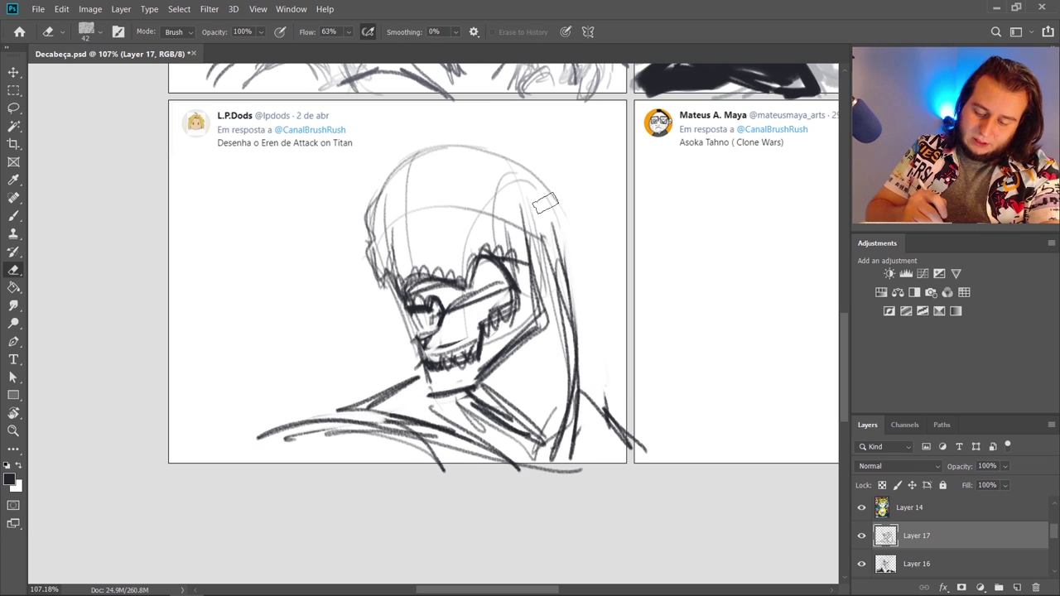
Redraw the hair as a straighter fall from the back of the head and outline both shoulders
{"action": "left_click_drag", "start_coordinate": [556, 232], "coordinate": [580, 386]}
{"action": "key", "text": "b"}
{"action": "mouse_move", "coordinate": [544, 189]}
{"action": "left_mouse_down"}
{"action": "mouse_move", "coordinate": [580, 401]}
{"action": "mouse_move", "coordinate": [579, 355]}
{"action": "mouse_move", "coordinate": [580, 421]}
{"action": "left_mouse_up"}
{"action": "key", "text": "e"}
{"action": "key", "text": "b"}
{"action": "left_click_drag", "start_coordinate": [552, 231], "coordinate": [560, 449]}
{"action": "left_click_drag", "start_coordinate": [559, 253], "coordinate": [563, 429]}
{"action": "left_click_drag", "start_coordinate": [563, 283], "coordinate": [560, 452]}
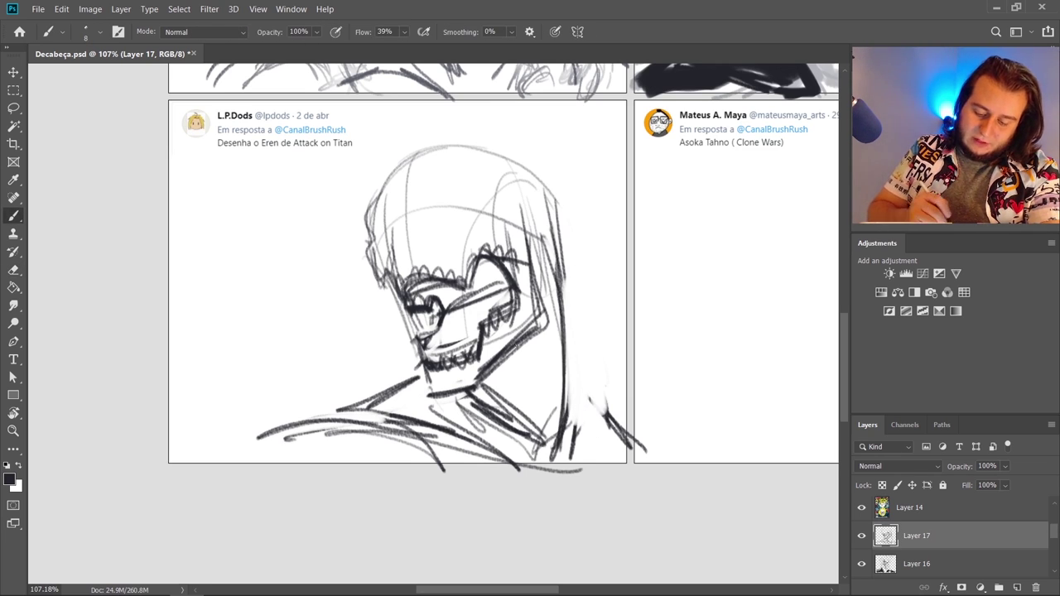
{"action": "left_click_drag", "start_coordinate": [414, 378], "coordinate": [261, 461]}
{"action": "left_click_drag", "start_coordinate": [565, 390], "coordinate": [629, 461]}
Sketch both eyes with heavy dark brows and the start of the nose bridge
{"action": "mouse_move", "coordinate": [396, 203]}
{"action": "left_mouse_down"}
{"action": "mouse_move", "coordinate": [409, 215]}
{"action": "mouse_move", "coordinate": [471, 188]}
{"action": "mouse_move", "coordinate": [497, 207]}
{"action": "left_mouse_up"}
{"action": "mouse_move", "coordinate": [432, 214]}
{"action": "left_mouse_down"}
{"action": "mouse_move", "coordinate": [494, 199]}
{"action": "mouse_move", "coordinate": [372, 232]}
{"action": "mouse_move", "coordinate": [495, 197]}
{"action": "left_mouse_up"}
{"action": "left_click_drag", "start_coordinate": [404, 217], "coordinate": [366, 222]}
{"action": "left_click_drag", "start_coordinate": [449, 214], "coordinate": [484, 207]}
{"action": "left_click_drag", "start_coordinate": [412, 215], "coordinate": [405, 238]}
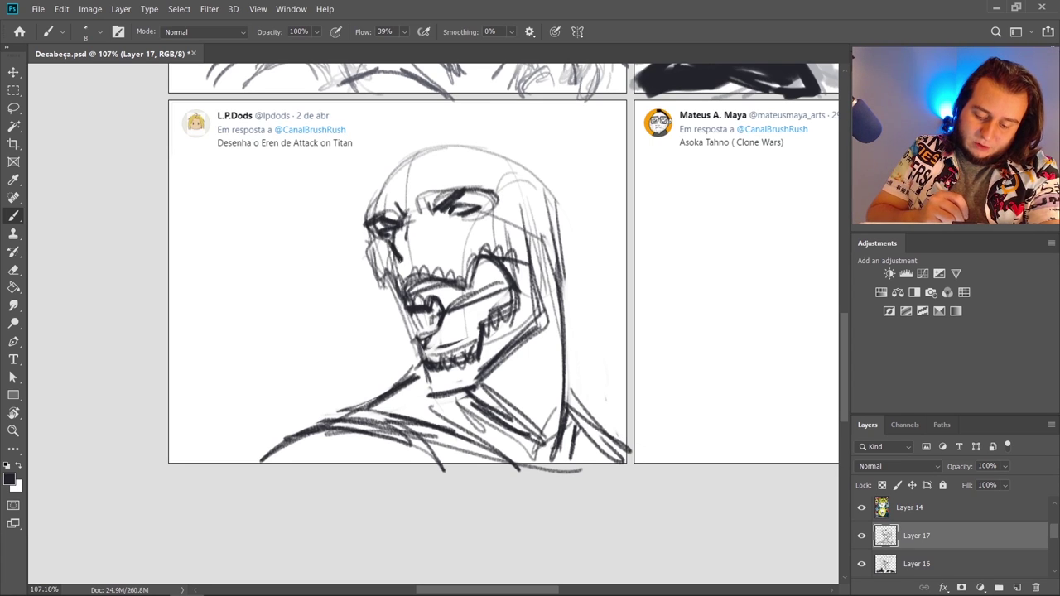
Clean up the centre of the face and sketch the nose and cheek lines, undoing unwanted strokes
{"action": "key", "text": "ctrl+z"}
{"action": "key", "text": "e"}
{"action": "mouse_move", "coordinate": [396, 242]}
{"action": "left_mouse_down"}
{"action": "mouse_move", "coordinate": [401, 257]}
{"action": "mouse_move", "coordinate": [420, 253]}
{"action": "left_mouse_up"}
{"action": "key", "text": "b"}
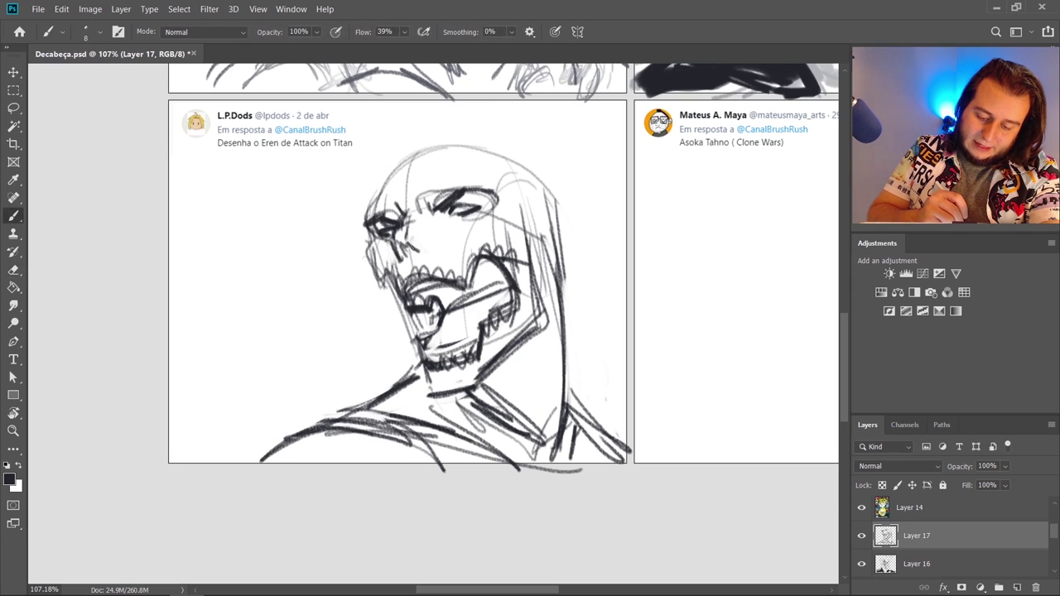
{"action": "key", "text": "e"}
{"action": "key", "text": "b"}
{"action": "mouse_move", "coordinate": [414, 212]}
{"action": "left_mouse_down"}
{"action": "mouse_move", "coordinate": [404, 233]}
{"action": "mouse_move", "coordinate": [439, 249]}
{"action": "left_mouse_up"}
{"action": "key", "text": "e"}
{"action": "key", "text": "b"}
{"action": "key", "text": "ctrl+z"}
{"action": "key", "text": "ctrl+z"}
{"action": "key", "text": "ctrl+z"}
{"action": "key", "text": "ctrl+z"}
{"action": "key", "text": "ctrl+z"}
Erase the protruding front of the mouth and redraw the tongue's curve inside it
{"action": "key", "text": "e"}
{"action": "mouse_move", "coordinate": [428, 313]}
{"action": "left_mouse_down"}
{"action": "mouse_move", "coordinate": [420, 328]}
{"action": "mouse_move", "coordinate": [432, 305]}
{"action": "mouse_move", "coordinate": [439, 336]}
{"action": "left_mouse_up"}
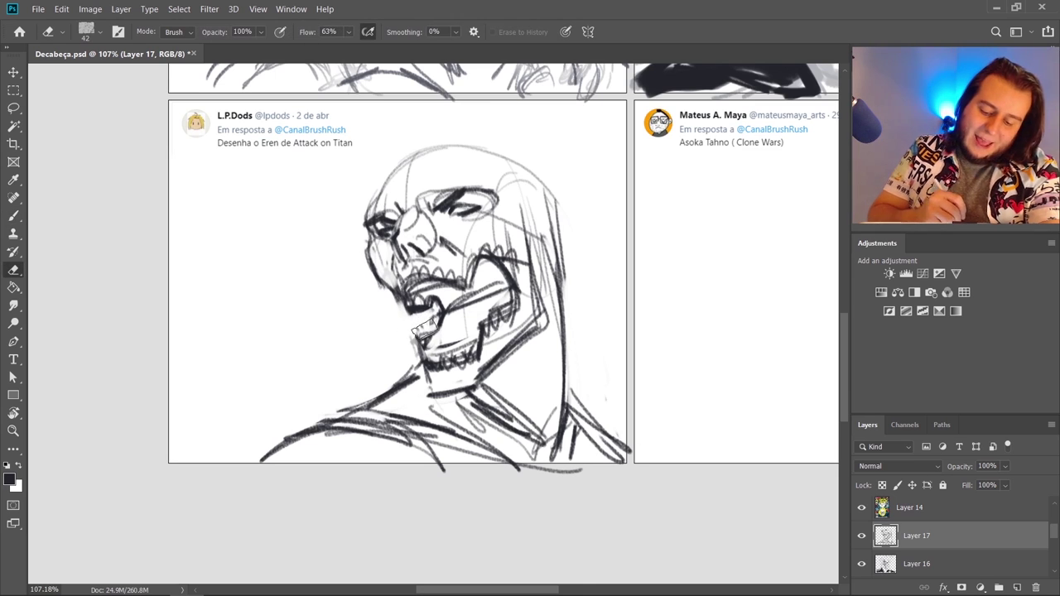
{"action": "key", "text": "b"}
{"action": "key", "text": "e"}
{"action": "key", "text": "b"}
{"action": "key", "text": "e"}
{"action": "key", "text": "b"}
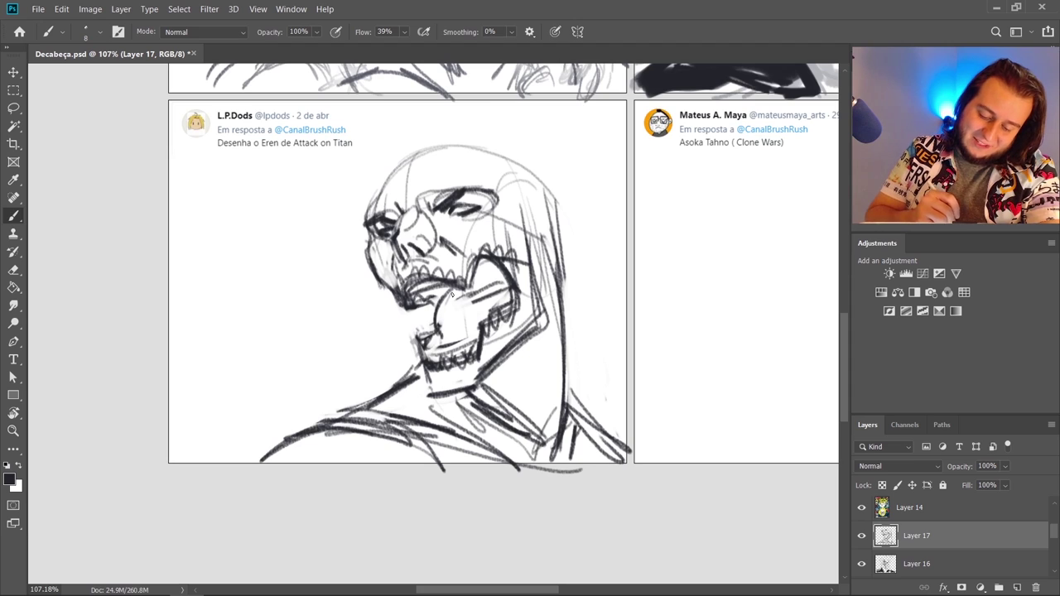
Rework the upper jaw with larger front teeth and darken the mouth's interior near the cheek
{"action": "mouse_move", "coordinate": [466, 292]}
{"action": "left_mouse_down"}
{"action": "mouse_move", "coordinate": [454, 319]}
{"action": "mouse_move", "coordinate": [497, 303]}
{"action": "mouse_move", "coordinate": [457, 317]}
{"action": "mouse_move", "coordinate": [474, 277]}
{"action": "mouse_move", "coordinate": [507, 305]}
{"action": "left_mouse_up"}
{"action": "key", "text": "e"}
{"action": "key", "text": "b"}
{"action": "mouse_move", "coordinate": [472, 260]}
{"action": "left_mouse_down"}
{"action": "mouse_move", "coordinate": [470, 284]}
{"action": "mouse_move", "coordinate": [412, 279]}
{"action": "mouse_move", "coordinate": [409, 302]}
{"action": "mouse_move", "coordinate": [444, 303]}
{"action": "mouse_move", "coordinate": [414, 282]}
{"action": "mouse_move", "coordinate": [429, 282]}
{"action": "mouse_move", "coordinate": [416, 284]}
{"action": "left_mouse_up"}
{"action": "key", "text": "e"}
{"action": "key", "text": "b"}
{"action": "key", "text": "e"}
{"action": "key", "text": "b"}
{"action": "key", "text": "e"}
{"action": "key", "text": "b"}
{"action": "key", "text": "e"}
{"action": "key", "text": "b"}
{"action": "key", "text": "e"}
{"action": "key", "text": "b"}
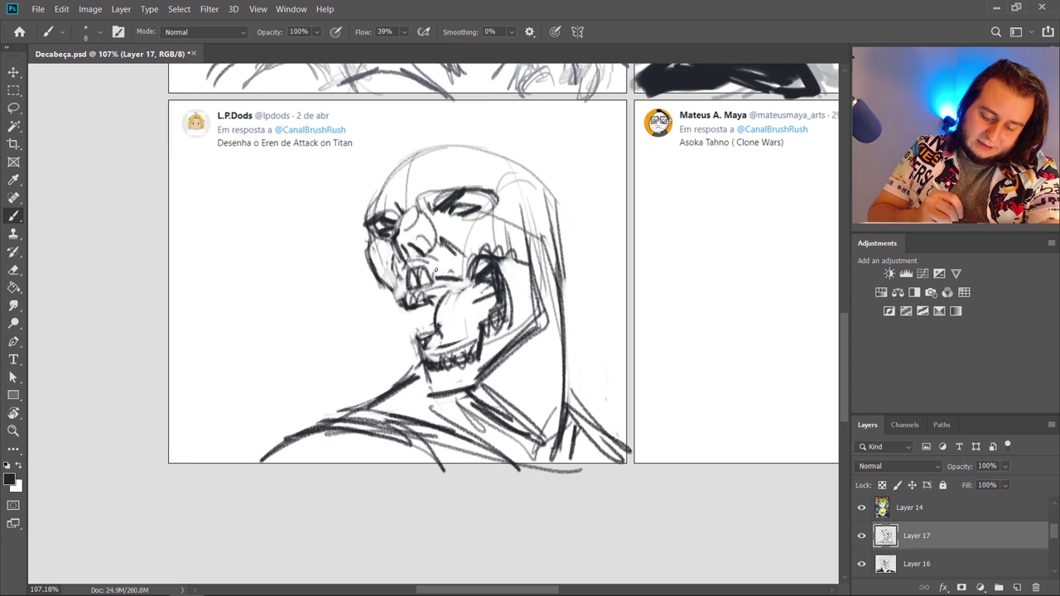
Extend the upper teeth toward the cheek and refine the exposed teeth and dark shading at the mouth corner
{"action": "mouse_move", "coordinate": [435, 271]}
{"action": "left_mouse_down"}
{"action": "mouse_move", "coordinate": [468, 280]}
{"action": "mouse_move", "coordinate": [504, 250]}
{"action": "left_mouse_up"}
{"action": "key", "text": "e"}
{"action": "key", "text": "b"}
{"action": "key", "text": "e"}
{"action": "key", "text": "b"}
{"action": "mouse_move", "coordinate": [485, 262]}
{"action": "left_mouse_down"}
{"action": "mouse_move", "coordinate": [500, 251]}
{"action": "mouse_move", "coordinate": [509, 261]}
{"action": "mouse_move", "coordinate": [482, 265]}
{"action": "mouse_move", "coordinate": [505, 261]}
{"action": "left_mouse_up"}
{"action": "key", "text": "e"}
{"action": "key", "text": "b"}
Define the curled tongue and darken the mouth floor above the lower teeth
{"action": "mouse_move", "coordinate": [466, 332]}
{"action": "left_mouse_down"}
{"action": "mouse_move", "coordinate": [480, 365]}
{"action": "mouse_move", "coordinate": [468, 358]}
{"action": "left_mouse_up"}
{"action": "mouse_move", "coordinate": [429, 351]}
{"action": "left_mouse_down"}
{"action": "mouse_move", "coordinate": [470, 338]}
{"action": "mouse_move", "coordinate": [447, 333]}
{"action": "left_mouse_up"}
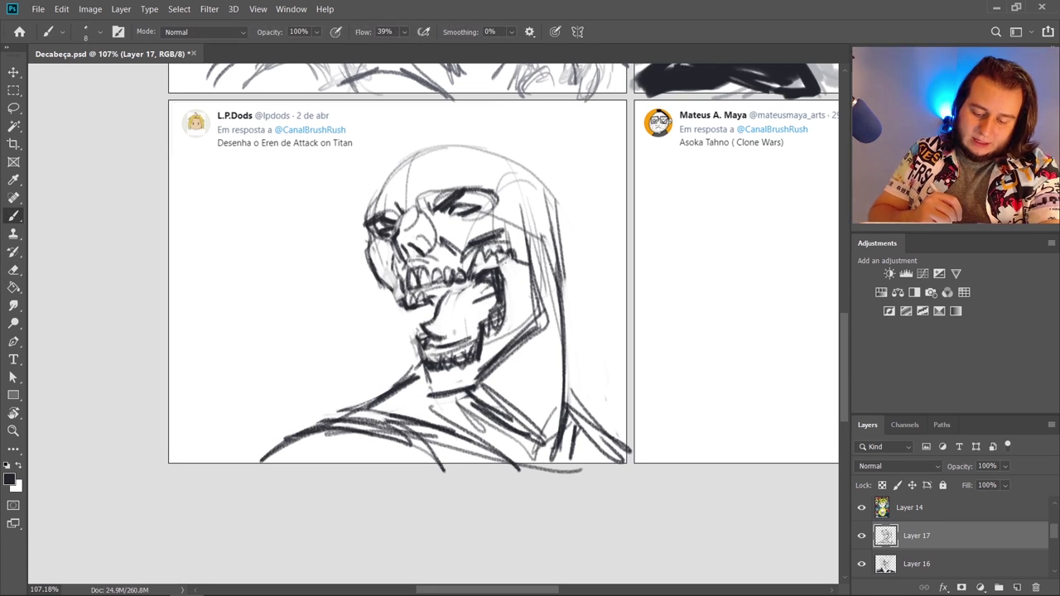
{"action": "mouse_move", "coordinate": [444, 320]}
{"action": "left_mouse_down"}
{"action": "mouse_move", "coordinate": [428, 335]}
{"action": "mouse_move", "coordinate": [473, 348]}
{"action": "mouse_move", "coordinate": [472, 364]}
{"action": "mouse_move", "coordinate": [428, 393]}
{"action": "left_mouse_up"}
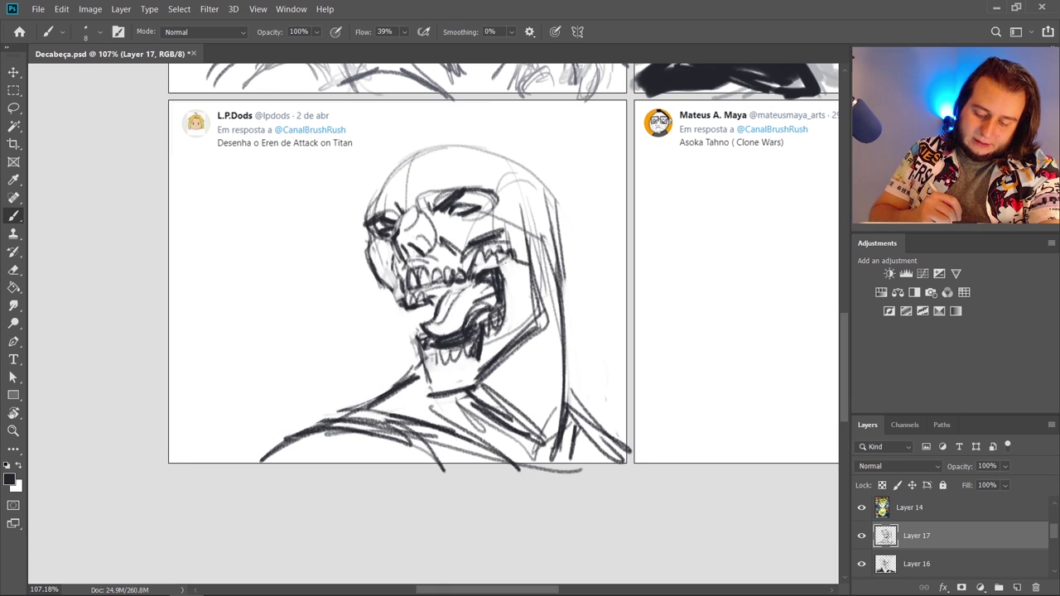
Erase the lower teeth and chin lines, redraw them more cleanly, and reinforce the upper jaw's edge
{"action": "key", "text": "e"}
{"action": "key", "text": "b"}
{"action": "key", "text": "e"}
{"action": "key", "text": "b"}
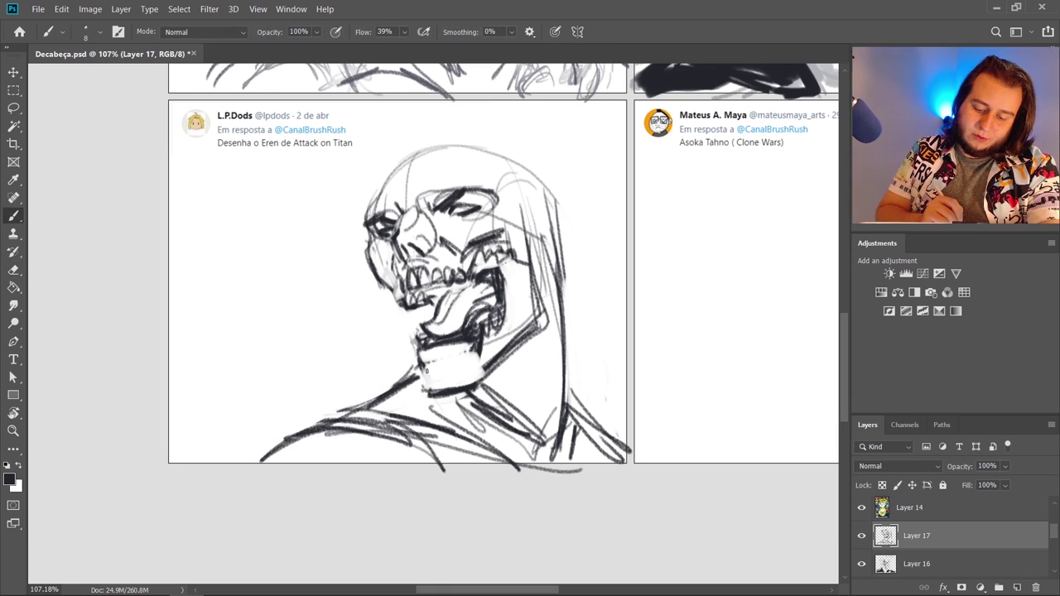
{"action": "left_click_drag", "start_coordinate": [421, 355], "coordinate": [428, 394]}
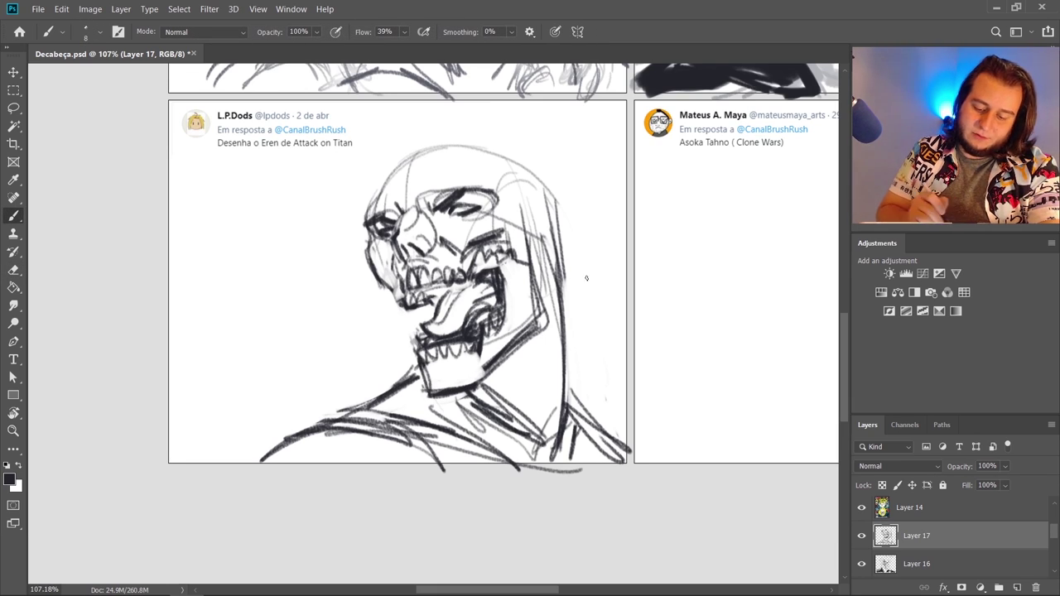
{"action": "left_click_drag", "start_coordinate": [401, 303], "coordinate": [463, 282]}
{"action": "left_click_drag", "start_coordinate": [373, 377], "coordinate": [590, 336]}
{"action": "left_click_drag", "start_coordinate": [341, 327], "coordinate": [572, 266]}
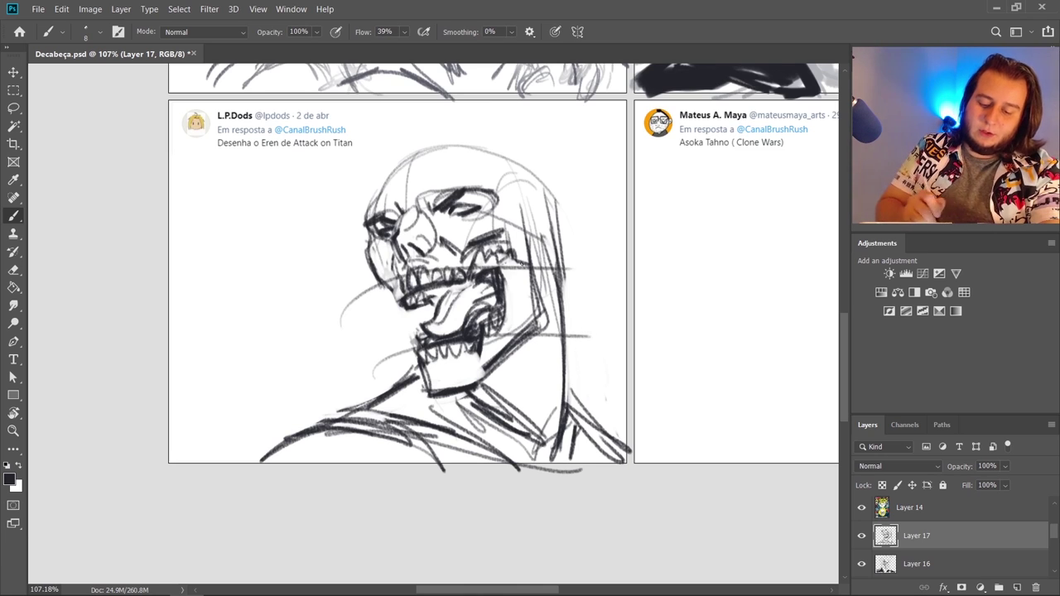
{"action": "left_click_drag", "start_coordinate": [334, 244], "coordinate": [590, 188]}
{"action": "key", "text": "ctrl+z"}
{"action": "key", "text": "ctrl+z"}
{"action": "key", "text": "ctrl+z"}
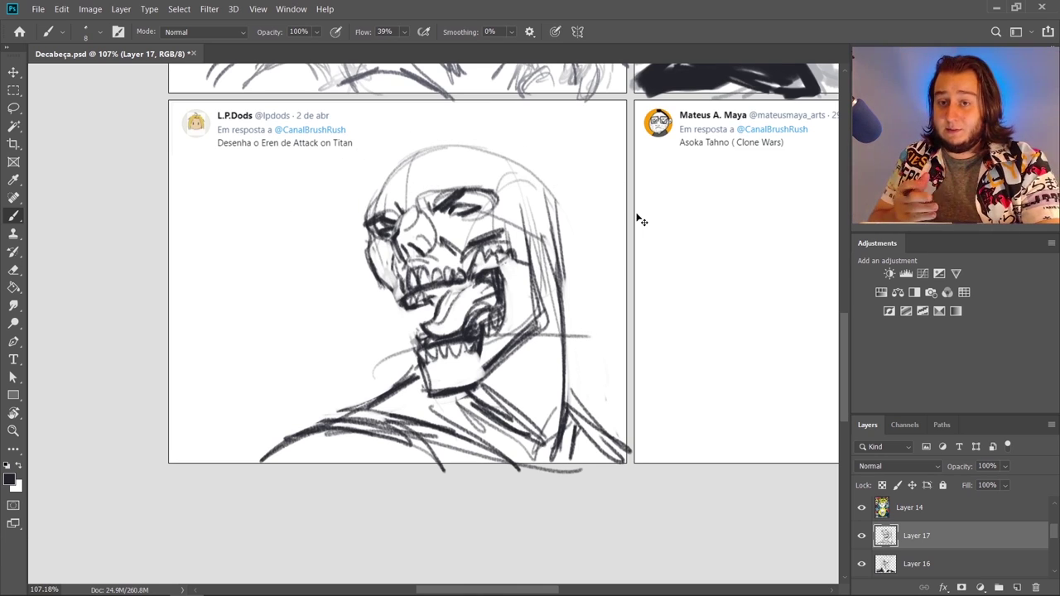
{"action": "key", "text": "ctrl+z"}
Redraw the jaw line from the chin to the back of the jaw and strengthen the hair strand behind it
{"action": "key", "text": "e"}
{"action": "key", "text": "b"}
{"action": "left_click_drag", "start_coordinate": [472, 387], "coordinate": [543, 322]}
{"action": "mouse_move", "coordinate": [552, 263]}
{"action": "left_mouse_down"}
{"action": "mouse_move", "coordinate": [560, 422]}
{"action": "mouse_move", "coordinate": [548, 435]}
{"action": "left_mouse_up"}
Erase the old shoulder and neck lines and redraw the neck and shoulder edges under the chin
{"action": "key", "text": "e"}
{"action": "left_click_drag", "start_coordinate": [489, 398], "coordinate": [540, 469]}
{"action": "left_click_drag", "start_coordinate": [398, 387], "coordinate": [240, 465]}
{"action": "key", "text": "b"}
{"action": "left_click_drag", "start_coordinate": [460, 398], "coordinate": [534, 456]}
{"action": "left_click_drag", "start_coordinate": [375, 444], "coordinate": [416, 391]}
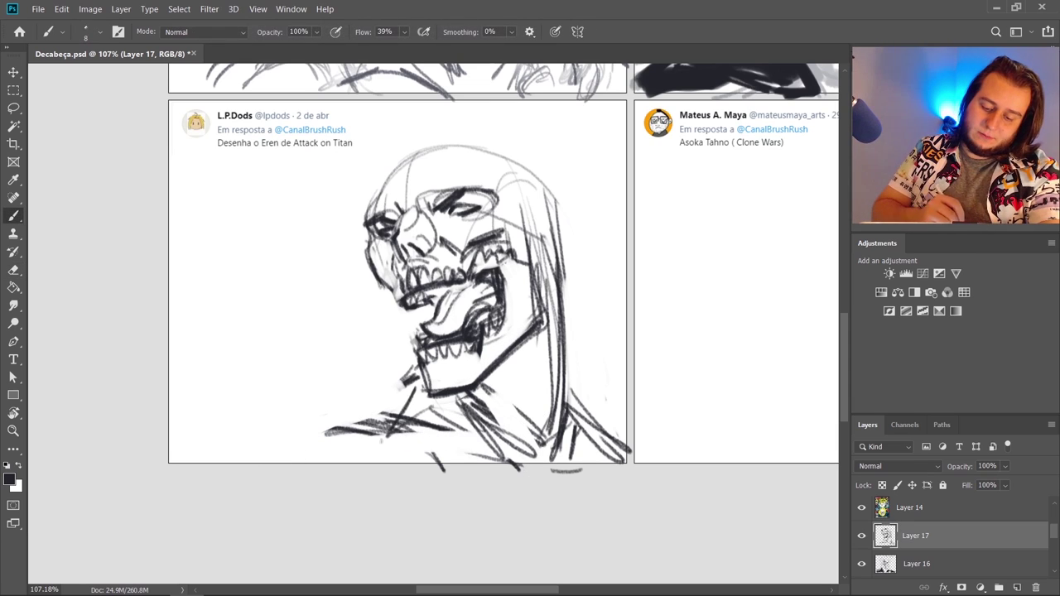
{"action": "left_click_drag", "start_coordinate": [327, 453], "coordinate": [390, 438]}
Sketch the hair line behind the head and the raised hair contour over the skull
{"action": "mouse_move", "coordinate": [562, 223]}
{"action": "left_mouse_down"}
{"action": "mouse_move", "coordinate": [566, 454]}
{"action": "mouse_move", "coordinate": [609, 396]}
{"action": "left_mouse_up"}
{"action": "mouse_move", "coordinate": [374, 174]}
{"action": "left_mouse_down"}
{"action": "mouse_move", "coordinate": [365, 222]}
{"action": "mouse_move", "coordinate": [432, 139]}
{"action": "left_mouse_up"}
{"action": "left_click_drag", "start_coordinate": [396, 161], "coordinate": [507, 131]}
{"action": "mouse_move", "coordinate": [385, 139]}
{"action": "left_mouse_down"}
{"action": "mouse_move", "coordinate": [530, 166]}
{"action": "mouse_move", "coordinate": [550, 212]}
{"action": "mouse_move", "coordinate": [547, 280]}
{"action": "left_mouse_up"}
Draw a pointed ear at the side of the head and reinforce the back of the jaw below it
{"action": "key", "text": "e"}
{"action": "key", "text": "b"}
{"action": "left_click_drag", "start_coordinate": [537, 228], "coordinate": [568, 254]}
{"action": "left_click_drag", "start_coordinate": [567, 199], "coordinate": [561, 260]}
{"action": "mouse_move", "coordinate": [532, 229]}
{"action": "left_mouse_down"}
{"action": "mouse_move", "coordinate": [567, 194]}
{"action": "mouse_move", "coordinate": [548, 267]}
{"action": "mouse_move", "coordinate": [532, 267]}
{"action": "left_mouse_up"}
{"action": "key", "text": "e"}
{"action": "key", "text": "b"}
{"action": "left_click_drag", "start_coordinate": [540, 271], "coordinate": [544, 330]}
Erase the old hair strands over the neck and redraw the hair falling behind the ear
{"action": "key", "text": "e"}
{"action": "left_click_drag", "start_coordinate": [580, 290], "coordinate": [447, 452]}
{"action": "left_click_drag", "start_coordinate": [630, 424], "coordinate": [595, 439]}
{"action": "key", "text": "b"}
{"action": "left_click_drag", "start_coordinate": [566, 254], "coordinate": [615, 371]}
Clear the rough shoulder marks and redraw the neck muscles, shoulder lines and inner ear
{"action": "key", "text": "e"}
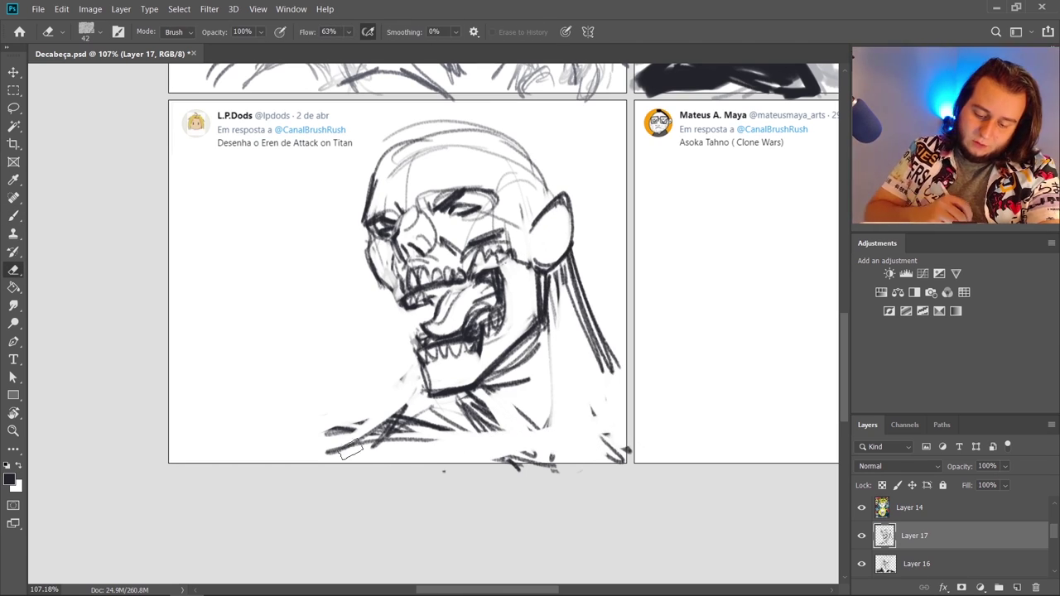
{"action": "mouse_move", "coordinate": [331, 430]}
{"action": "left_mouse_down"}
{"action": "mouse_move", "coordinate": [422, 437]}
{"action": "mouse_move", "coordinate": [431, 415]}
{"action": "left_mouse_up"}
{"action": "key", "text": "b"}
{"action": "left_click_drag", "start_coordinate": [474, 399], "coordinate": [543, 461]}
{"action": "mouse_move", "coordinate": [605, 374]}
{"action": "left_mouse_down"}
{"action": "mouse_move", "coordinate": [522, 464]}
{"action": "mouse_move", "coordinate": [550, 464]}
{"action": "left_mouse_up"}
{"action": "mouse_move", "coordinate": [469, 411]}
{"action": "left_mouse_down"}
{"action": "mouse_move", "coordinate": [547, 460]}
{"action": "mouse_move", "coordinate": [374, 466]}
{"action": "mouse_move", "coordinate": [322, 456]}
{"action": "left_mouse_up"}
{"action": "mouse_move", "coordinate": [528, 225]}
{"action": "left_mouse_down"}
{"action": "mouse_move", "coordinate": [536, 249]}
{"action": "mouse_move", "coordinate": [556, 231]}
{"action": "left_mouse_up"}
Block in the dark hair mass and the strands across the forehead using the Quadrado v2 brush at 31 px
{"action": "right_click", "coordinate": [547, 216]}
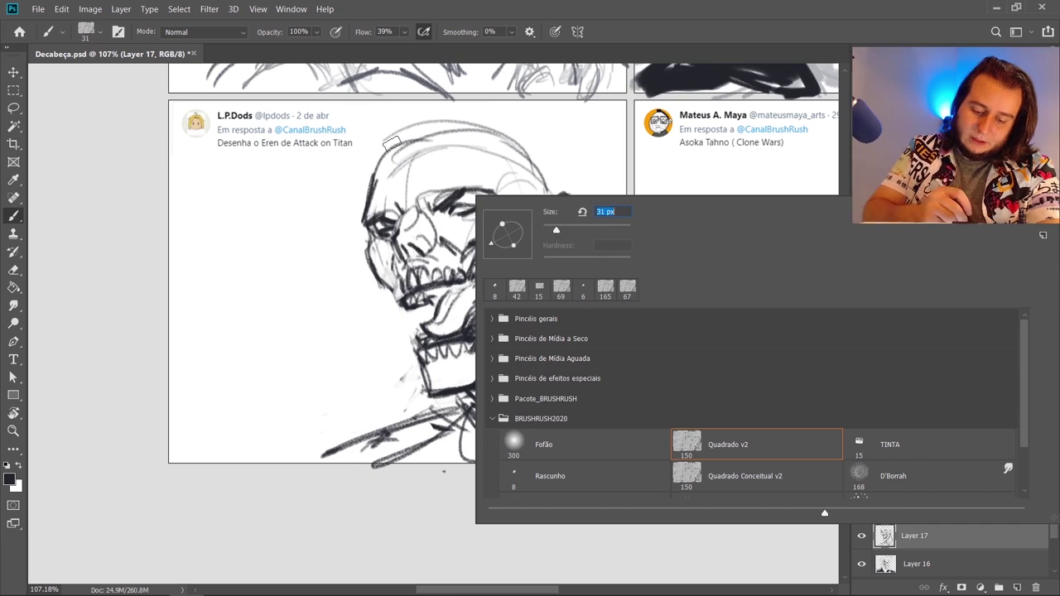
{"action": "left_click_drag", "start_coordinate": [394, 143], "coordinate": [441, 125]}
{"action": "left_click_drag", "start_coordinate": [439, 132], "coordinate": [479, 115]}
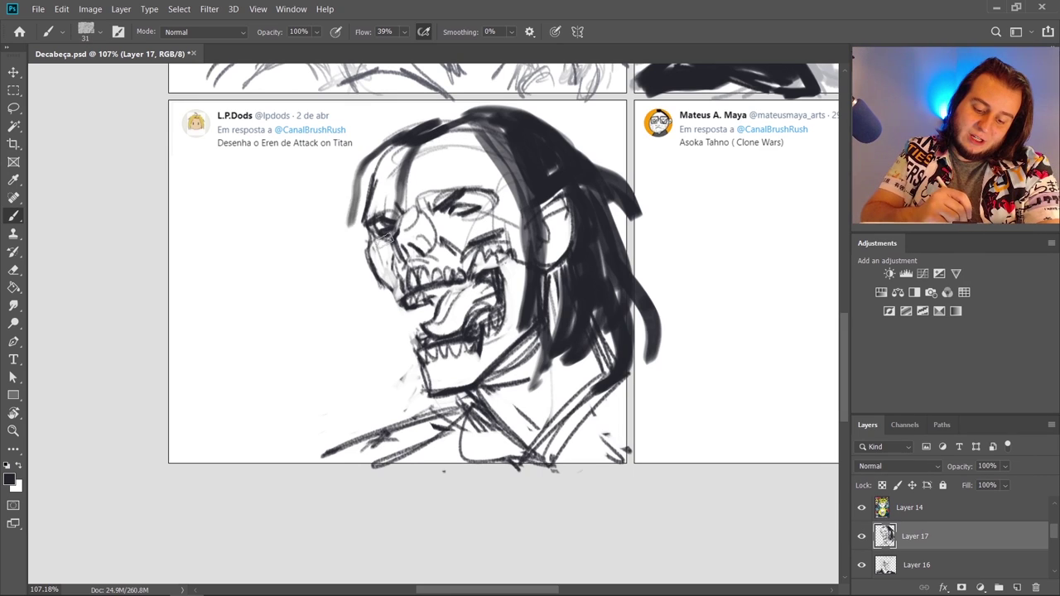
{"action": "left_click_drag", "start_coordinate": [377, 303], "coordinate": [382, 348]}
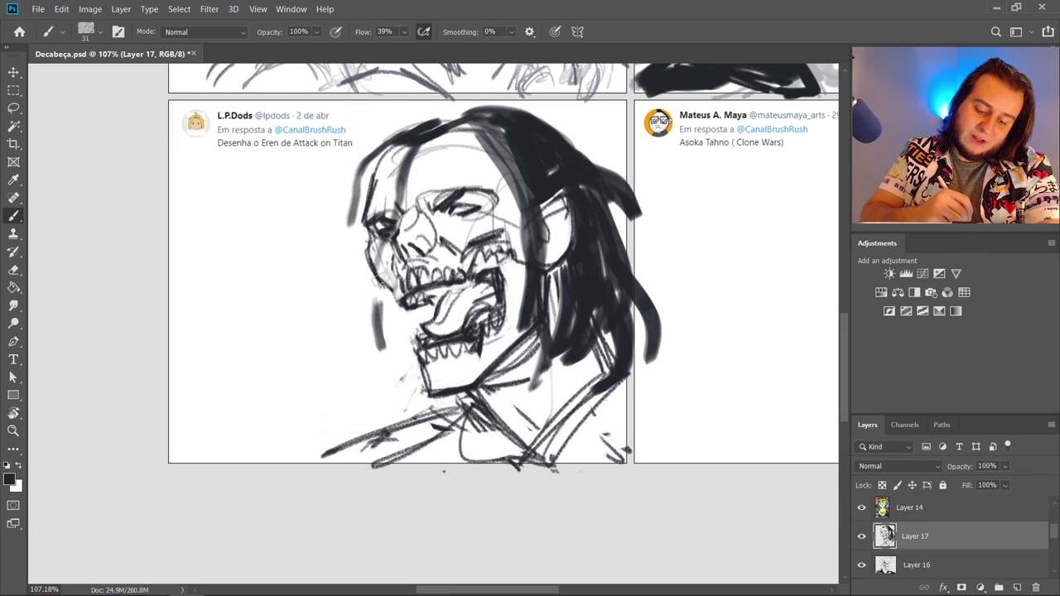
{"action": "mouse_move", "coordinate": [378, 281]}
{"action": "left_mouse_down"}
{"action": "mouse_move", "coordinate": [437, 134]}
{"action": "mouse_move", "coordinate": [398, 187]}
{"action": "left_mouse_up"}
{"action": "left_click_drag", "start_coordinate": [399, 142], "coordinate": [363, 218]}
{"action": "mouse_move", "coordinate": [389, 147]}
{"action": "left_mouse_down"}
{"action": "mouse_move", "coordinate": [365, 196]}
{"action": "mouse_move", "coordinate": [501, 126]}
{"action": "left_mouse_up"}
Reduce the brush to 17 px and add thinner hair strands around the crown and both sides of the head
{"action": "right_click", "coordinate": [578, 210]}
{"action": "left_click_drag", "start_coordinate": [555, 245], "coordinate": [549, 245]}
{"action": "left_click", "coordinate": [443, 156]}
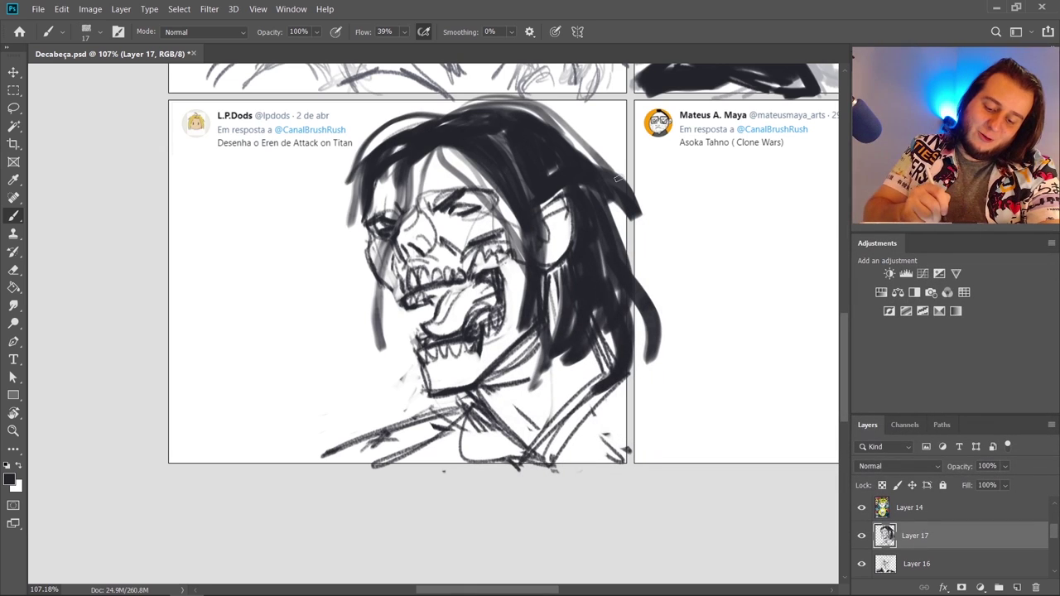
{"action": "mouse_move", "coordinate": [593, 164]}
{"action": "left_mouse_down"}
{"action": "mouse_move", "coordinate": [650, 221]}
{"action": "mouse_move", "coordinate": [642, 285]}
{"action": "left_mouse_up"}
{"action": "left_click_drag", "start_coordinate": [367, 183], "coordinate": [359, 348]}
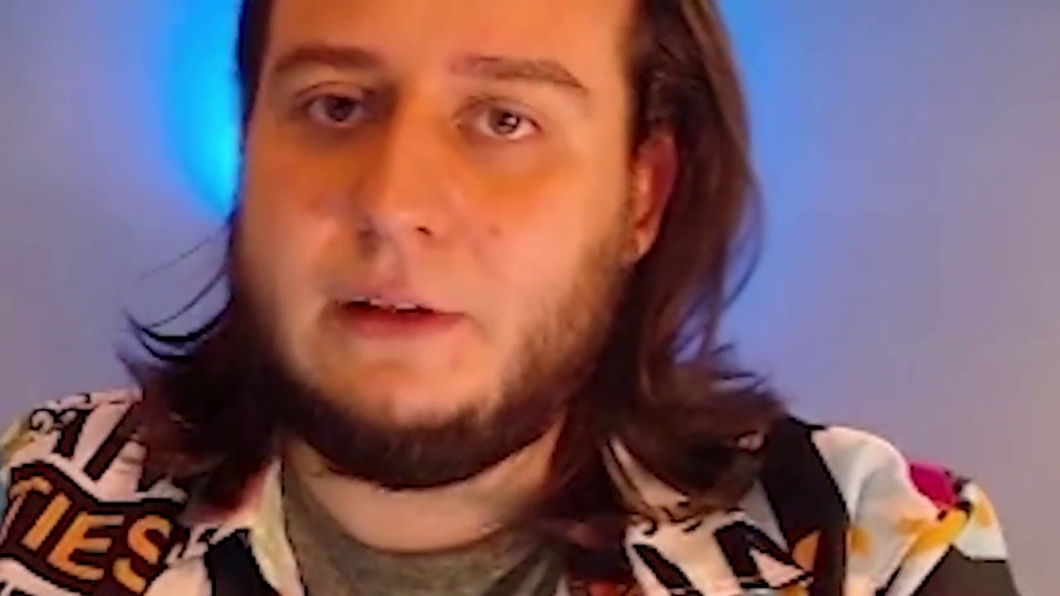
Darken the shadow under the chin and strengthen the neck, collarbone and shoulder lines
{"action": "mouse_move", "coordinate": [517, 411]}
{"action": "left_mouse_down"}
{"action": "mouse_move", "coordinate": [474, 457]}
{"action": "mouse_move", "coordinate": [511, 396]}
{"action": "mouse_move", "coordinate": [511, 448]}
{"action": "mouse_move", "coordinate": [493, 423]}
{"action": "left_mouse_up"}
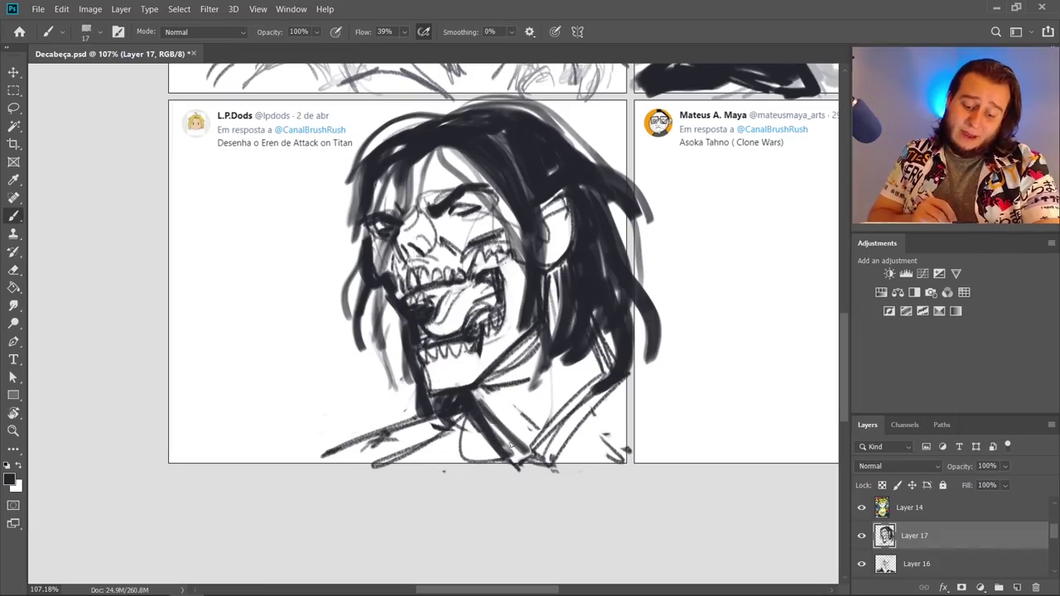
{"action": "key", "text": "e"}
{"action": "mouse_move", "coordinate": [474, 421]}
{"action": "left_mouse_down"}
{"action": "mouse_move", "coordinate": [520, 455]}
{"action": "mouse_move", "coordinate": [481, 420]}
{"action": "left_mouse_up"}
{"action": "key", "text": "b"}
{"action": "left_click_drag", "start_coordinate": [472, 416], "coordinate": [527, 464]}
{"action": "mouse_move", "coordinate": [399, 424]}
{"action": "left_mouse_down"}
{"action": "mouse_move", "coordinate": [520, 473]}
{"action": "mouse_move", "coordinate": [638, 409]}
{"action": "left_mouse_up"}
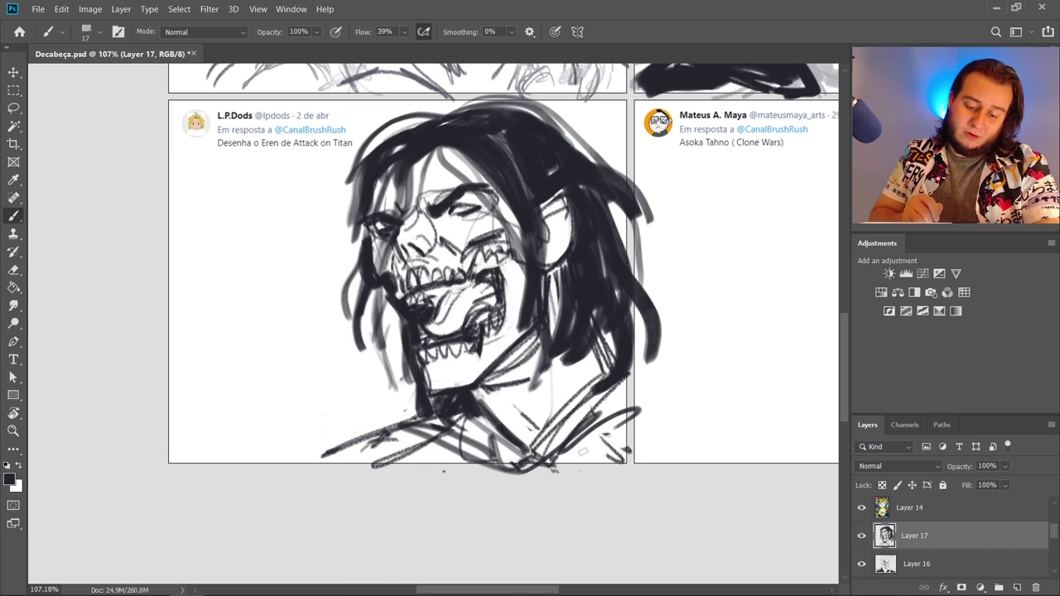
{"action": "left_click_drag", "start_coordinate": [583, 452], "coordinate": [618, 426]}
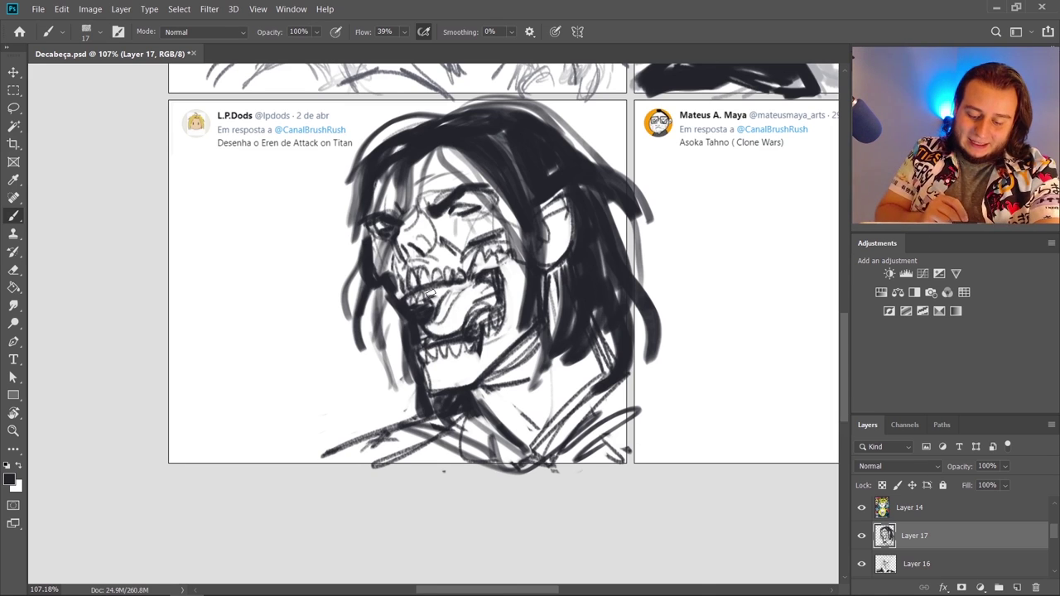
Darken the inside of the mouth beneath the upper teeth
{"action": "left_click_drag", "start_coordinate": [412, 300], "coordinate": [448, 285]}
{"action": "left_click_drag", "start_coordinate": [422, 305], "coordinate": [469, 282]}
Shrink the eraser to 10 px for fine cleanup around the nose and save the document
{"action": "key", "text": "e"}
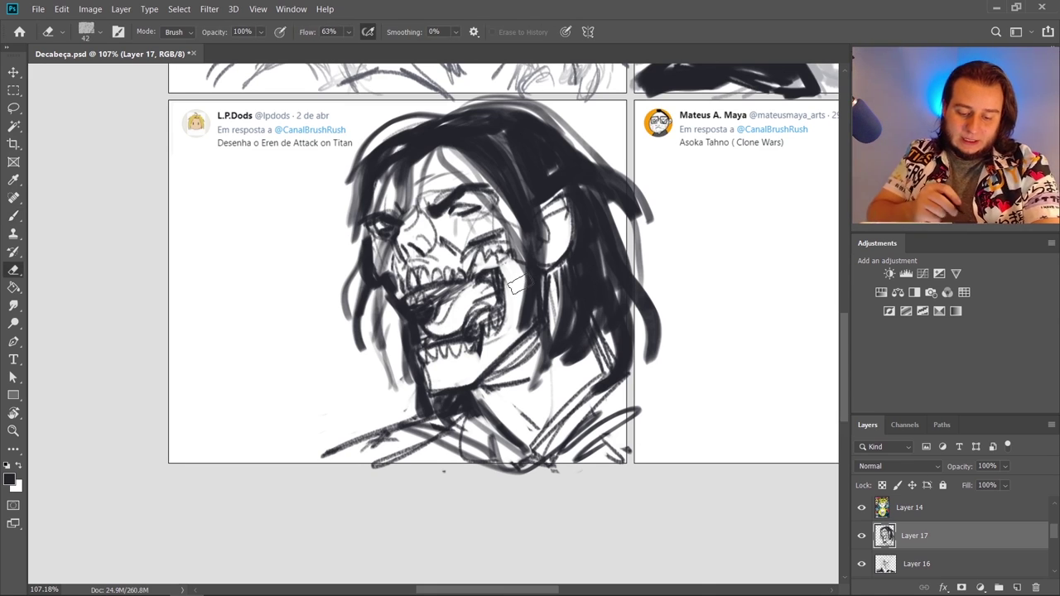
{"action": "right_click", "coordinate": [458, 201]}
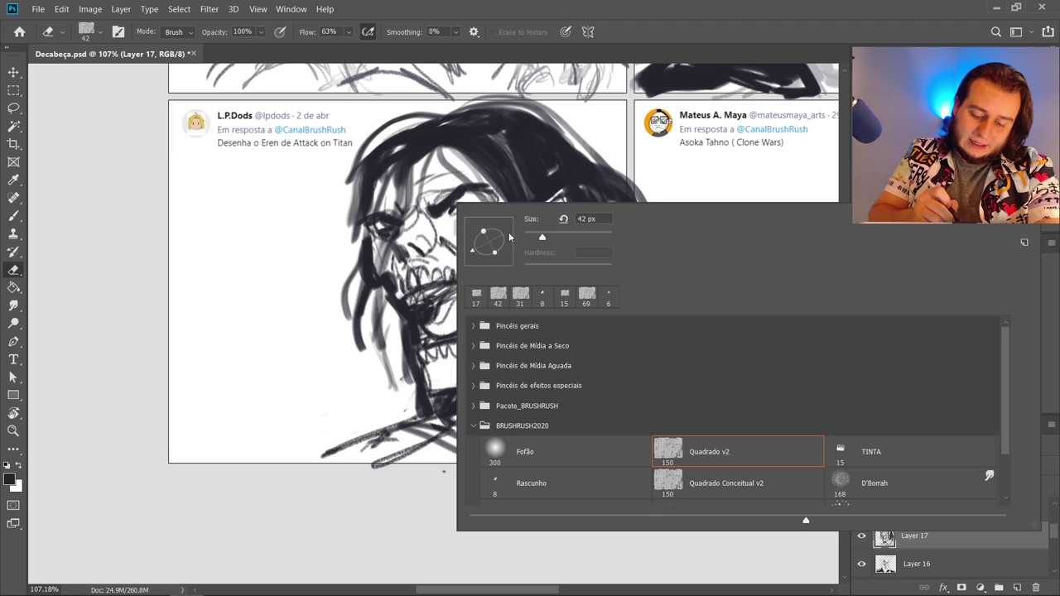
{"action": "left_click", "coordinate": [533, 237]}
{"action": "left_click", "coordinate": [402, 242]}
{"action": "right_click", "coordinate": [477, 227]}
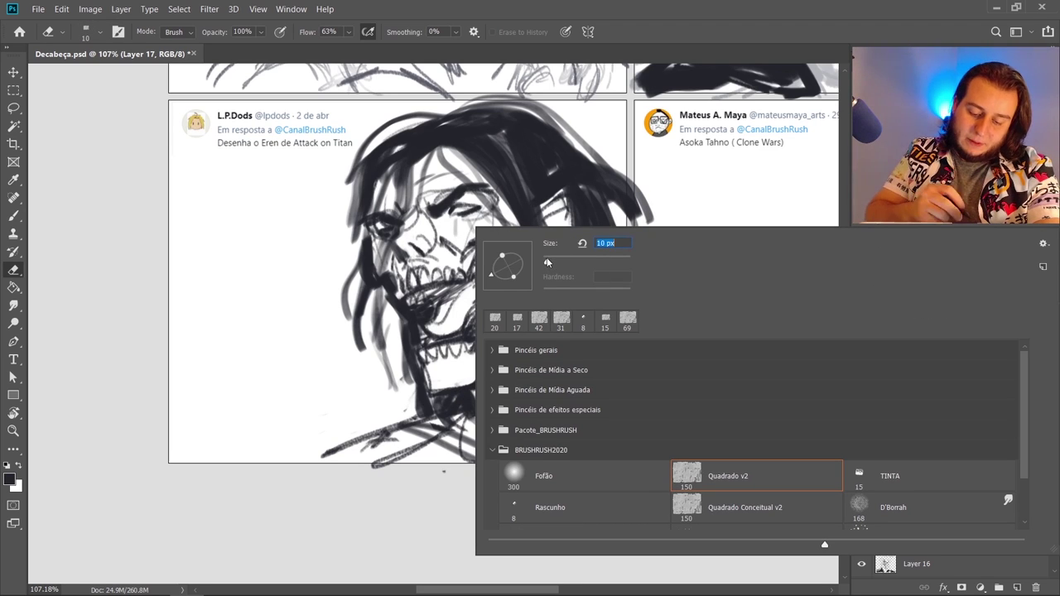
{"action": "left_click", "coordinate": [400, 255]}
{"action": "key", "text": "b"}
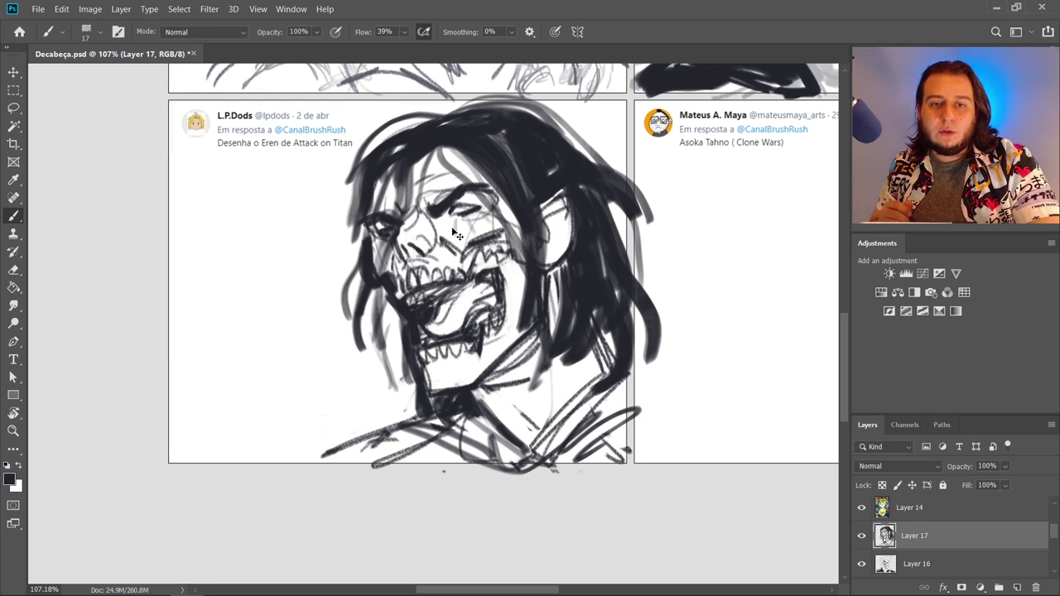
{"action": "key", "text": "ctrl+s"}
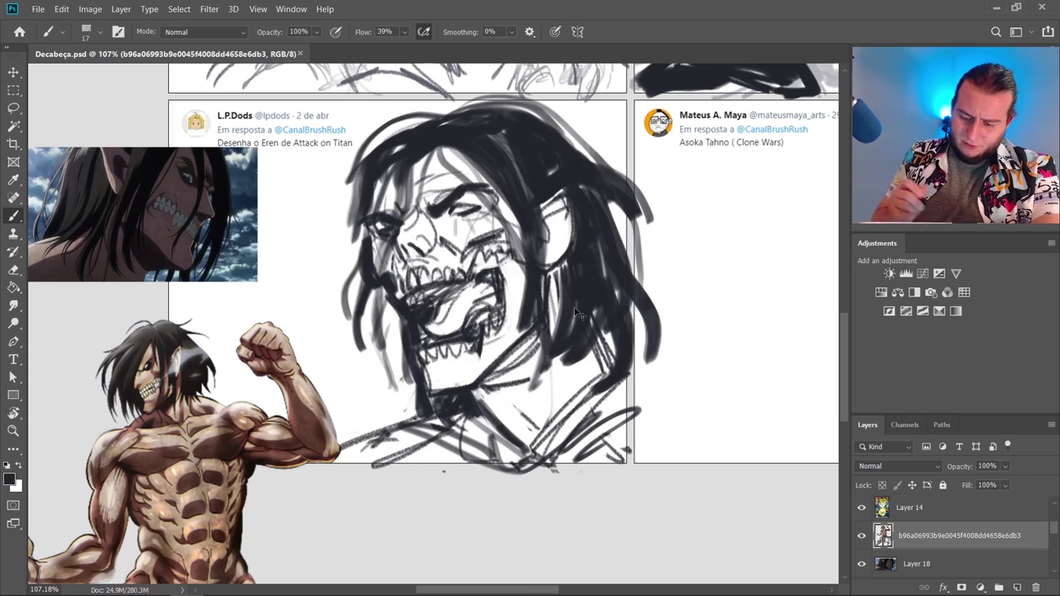
Lower the opacity of the rough titan sketch on Layer 17 and add a new layer above it
{"action": "key", "text": "v"}
{"action": "left_click", "coordinate": [608, 325], "text": "ctrl"}
{"action": "left_click", "coordinate": [1004, 468]}
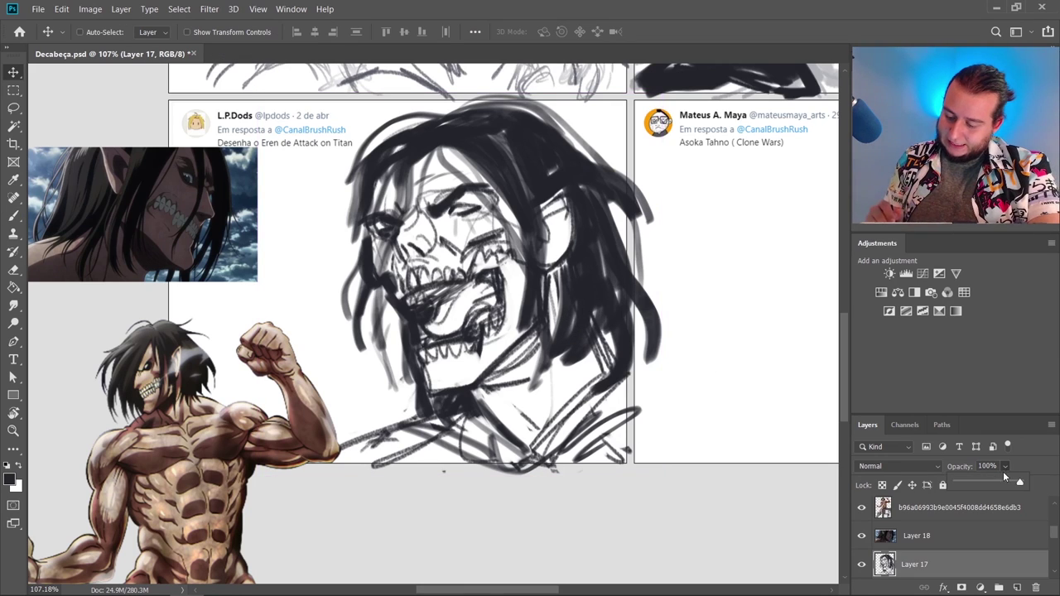
{"action": "left_click_drag", "start_coordinate": [971, 488], "coordinate": [976, 485]}
{"action": "left_click", "coordinate": [1017, 588]}
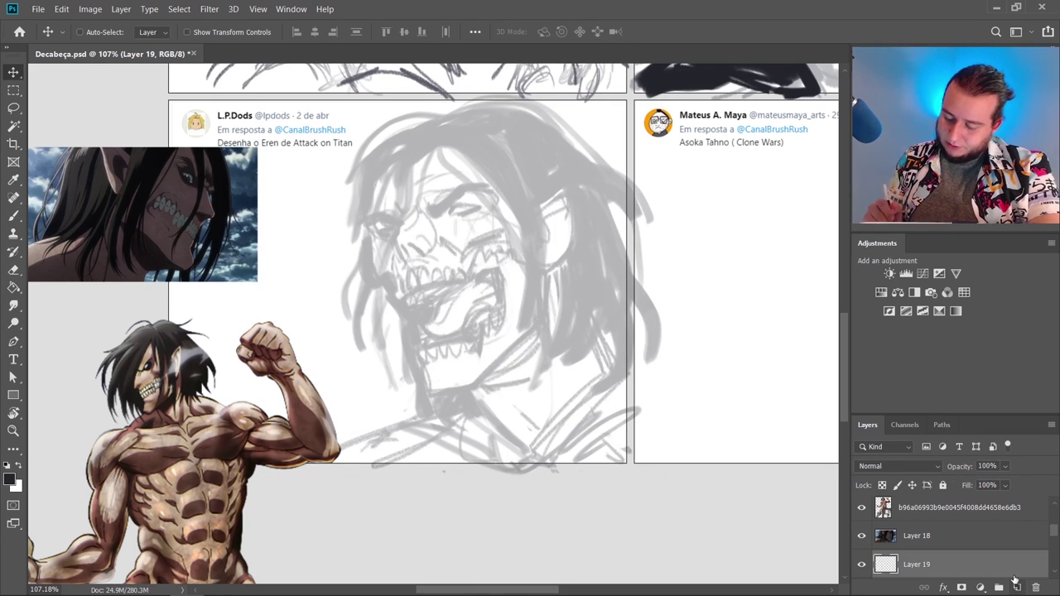
Choose the Rascunho brush at 8 px and set its flow to 70%
{"action": "key", "text": "b"}
{"action": "right_click", "coordinate": [635, 330]}
{"action": "left_click", "coordinate": [632, 542]}
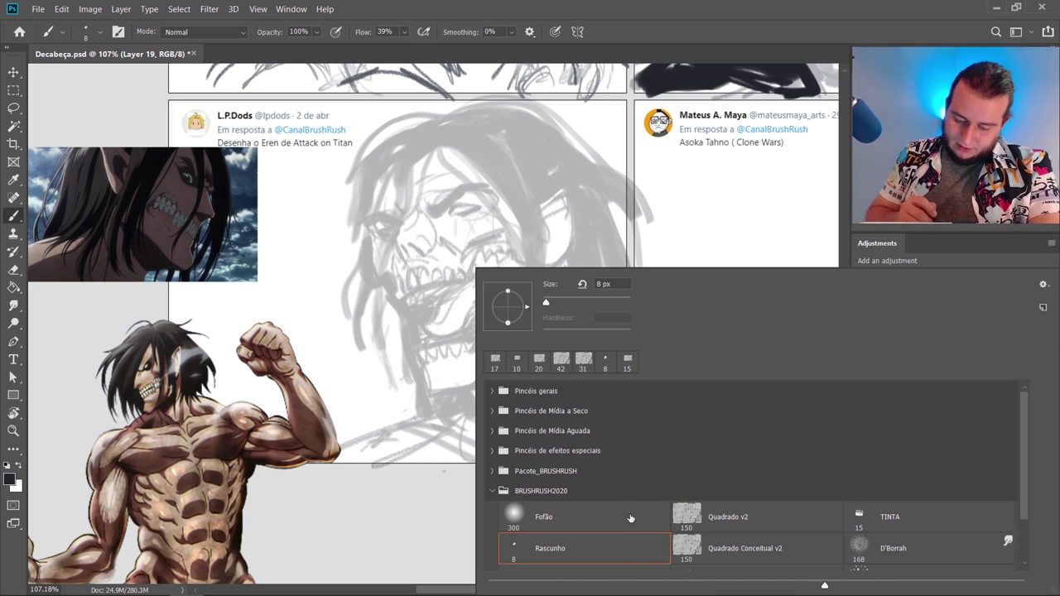
{"action": "left_click", "coordinate": [465, 43]}
{"action": "left_click", "coordinate": [404, 32]}
{"action": "left_click_drag", "start_coordinate": [411, 49], "coordinate": [430, 64]}
{"action": "left_click", "coordinate": [534, 48]}
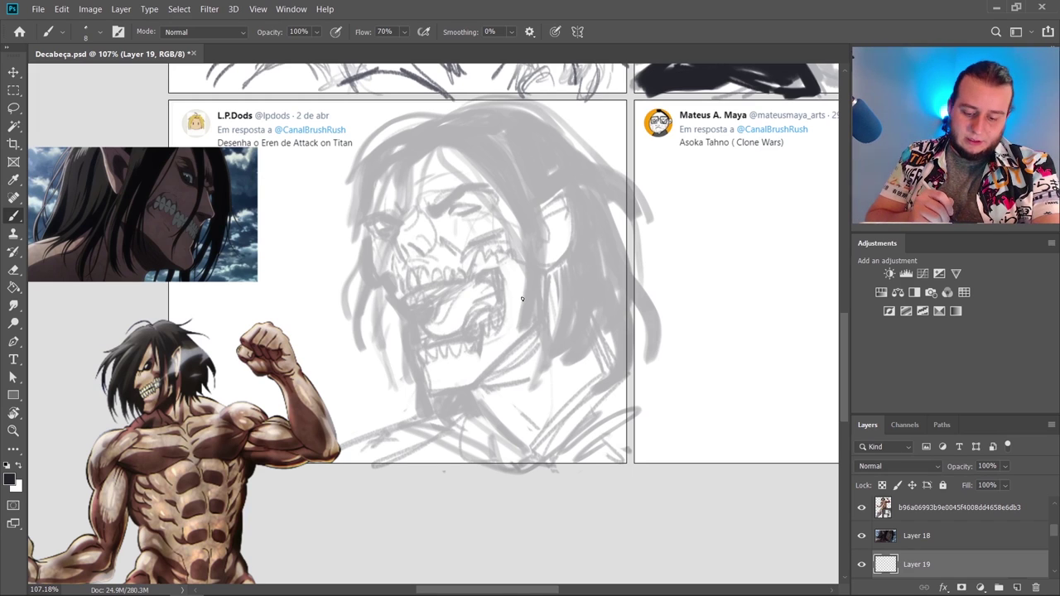
{"action": "mouse_move", "coordinate": [472, 283]}
{"action": "left_mouse_down"}
{"action": "mouse_move", "coordinate": [508, 247]}
{"action": "mouse_move", "coordinate": [478, 322]}
{"action": "mouse_move", "coordinate": [419, 356]}
{"action": "left_mouse_up"}
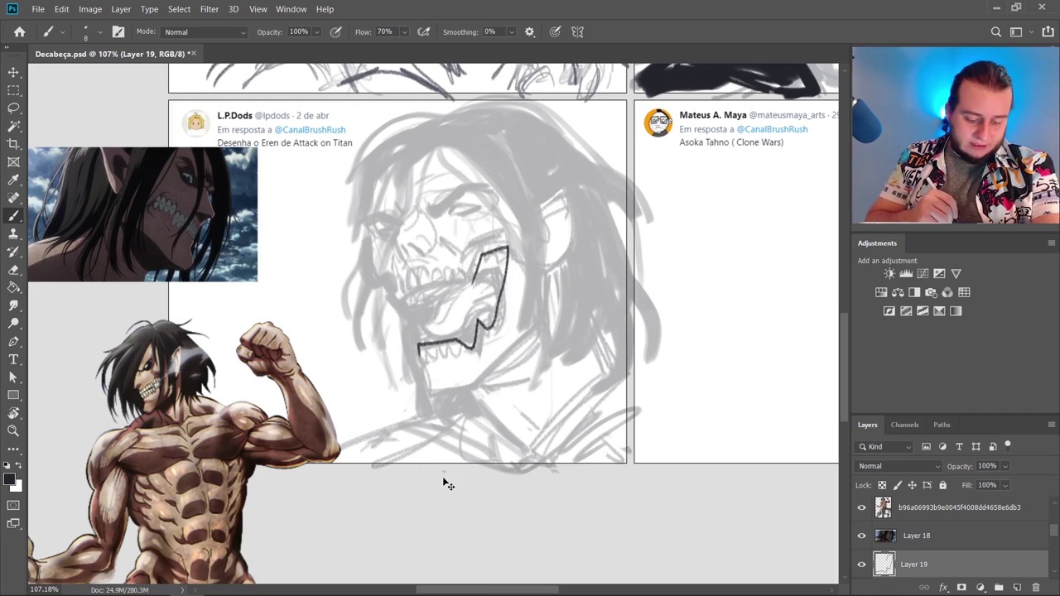
{"action": "key", "text": "ctrl+z"}
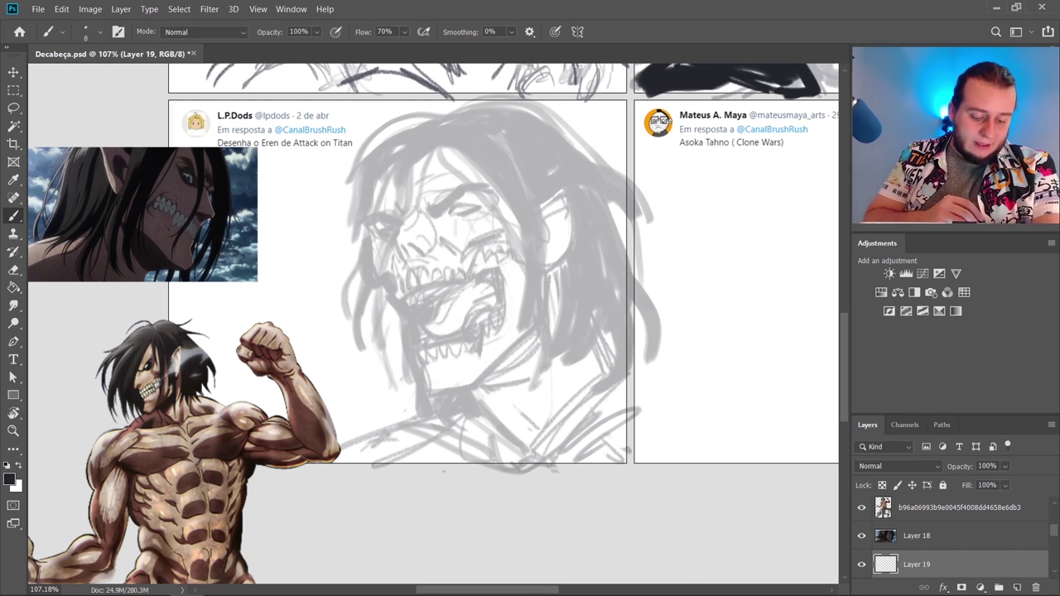
{"action": "mouse_move", "coordinate": [456, 216]}
{"action": "left_mouse_down"}
{"action": "mouse_move", "coordinate": [480, 204]}
{"action": "mouse_move", "coordinate": [443, 213]}
{"action": "left_mouse_up"}
{"action": "left_click_drag", "start_coordinate": [493, 181], "coordinate": [441, 213]}
{"action": "left_click_drag", "start_coordinate": [424, 203], "coordinate": [432, 213]}
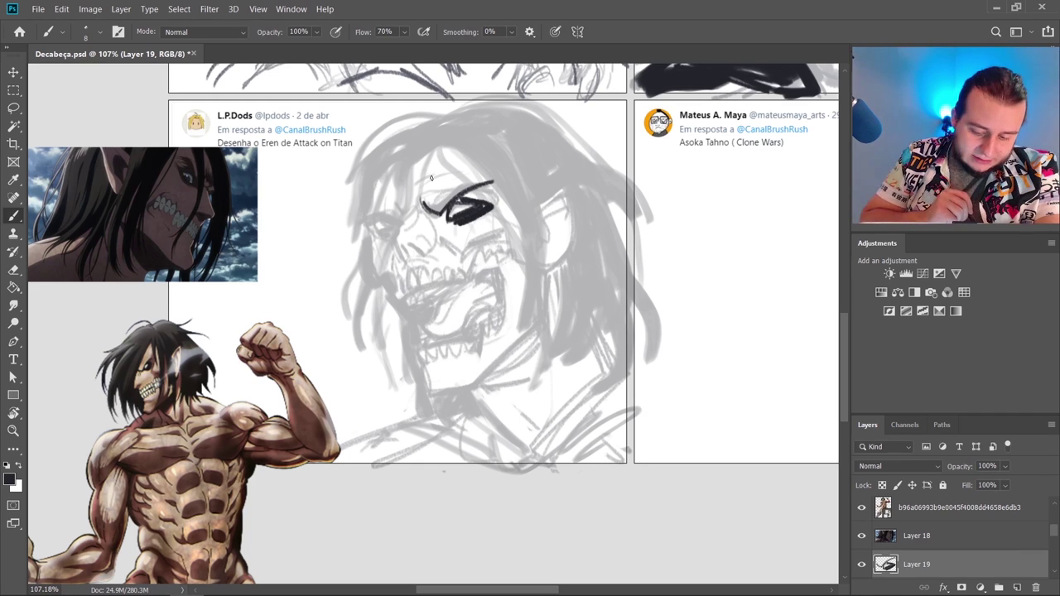
{"action": "key", "text": "ctrl+z"}
{"action": "key", "text": "ctrl+z"}
{"action": "key", "text": "ctrl+z"}
{"action": "key", "text": "ctrl+z"}
{"action": "key", "text": "ctrl+z"}
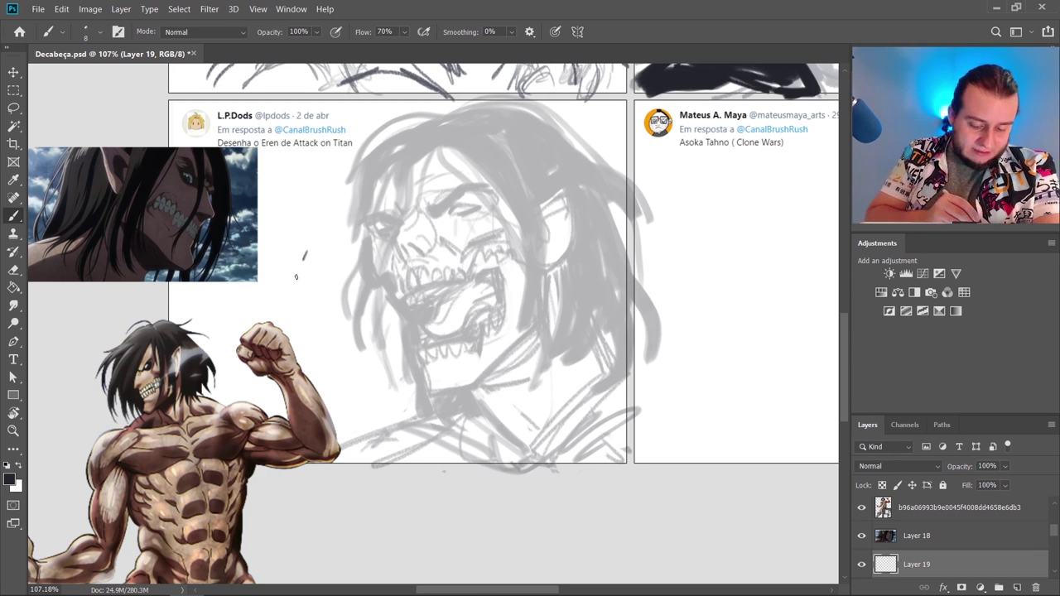
{"action": "mouse_move", "coordinate": [296, 276]}
{"action": "left_mouse_down"}
{"action": "mouse_move", "coordinate": [283, 314]}
{"action": "mouse_move", "coordinate": [329, 292]}
{"action": "left_mouse_up"}
{"action": "key", "text": "ctrl+z"}
{"action": "mouse_move", "coordinate": [306, 253]}
{"action": "left_mouse_down"}
{"action": "mouse_move", "coordinate": [290, 299]}
{"action": "mouse_move", "coordinate": [317, 290]}
{"action": "mouse_move", "coordinate": [322, 308]}
{"action": "left_mouse_up"}
{"action": "key", "text": "ctrl+z"}
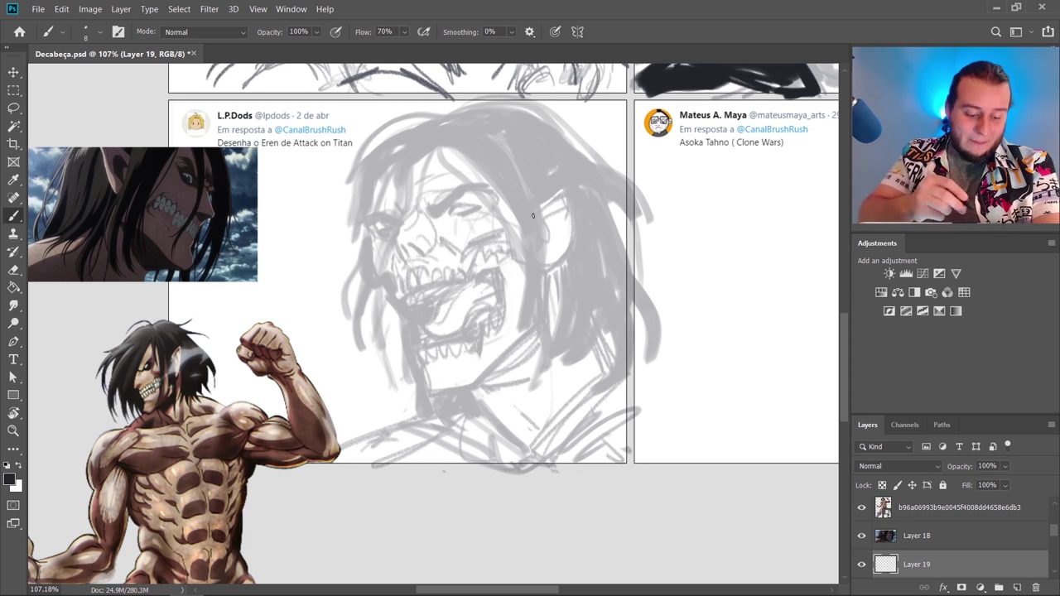
Draw the long hair strands framing both sides of the face from the forehead parting down to the jaw
{"action": "mouse_move", "coordinate": [443, 140]}
{"action": "left_mouse_down"}
{"action": "mouse_move", "coordinate": [394, 241]}
{"action": "mouse_move", "coordinate": [381, 303]}
{"action": "left_mouse_up"}
{"action": "left_click_drag", "start_coordinate": [420, 156], "coordinate": [376, 321]}
{"action": "mouse_move", "coordinate": [384, 258]}
{"action": "left_mouse_down"}
{"action": "mouse_move", "coordinate": [374, 343]}
{"action": "mouse_move", "coordinate": [405, 203]}
{"action": "left_mouse_up"}
{"action": "left_click_drag", "start_coordinate": [457, 157], "coordinate": [519, 347]}
{"action": "left_click_drag", "start_coordinate": [481, 154], "coordinate": [537, 325]}
{"action": "left_click_drag", "start_coordinate": [514, 211], "coordinate": [538, 356]}
{"action": "left_click_drag", "start_coordinate": [526, 241], "coordinate": [544, 348]}
{"action": "left_click_drag", "start_coordinate": [500, 131], "coordinate": [543, 267]}
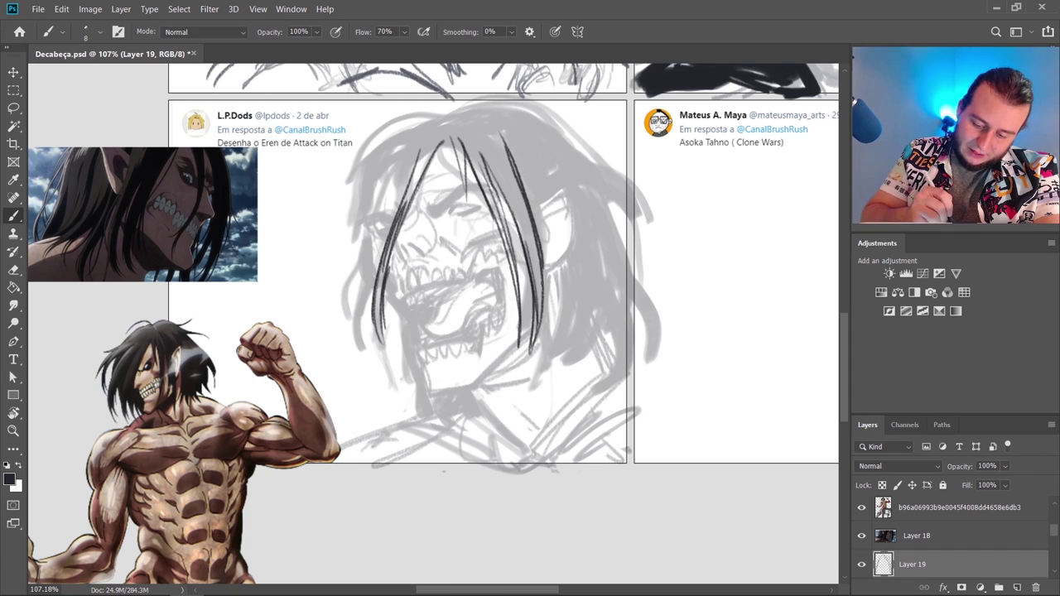
{"action": "left_click_drag", "start_coordinate": [534, 210], "coordinate": [543, 286]}
{"action": "left_click_drag", "start_coordinate": [515, 145], "coordinate": [534, 212]}
Draw the jagged hair tips hanging behind the jaw and over the neck
{"action": "left_click_drag", "start_coordinate": [561, 282], "coordinate": [549, 362]}
{"action": "left_click_drag", "start_coordinate": [590, 310], "coordinate": [559, 361]}
{"action": "left_click_drag", "start_coordinate": [613, 336], "coordinate": [590, 359]}
{"action": "mouse_move", "coordinate": [611, 299]}
{"action": "left_mouse_down"}
{"action": "mouse_move", "coordinate": [604, 336]}
{"action": "mouse_move", "coordinate": [614, 340]}
{"action": "left_mouse_up"}
{"action": "left_click_drag", "start_coordinate": [596, 249], "coordinate": [630, 344]}
{"action": "left_click_drag", "start_coordinate": [631, 297], "coordinate": [634, 344]}
Outline the back of the hair from the crown with loose strands flaring out behind the head
{"action": "mouse_move", "coordinate": [476, 112]}
{"action": "left_mouse_down"}
{"action": "mouse_move", "coordinate": [559, 124]}
{"action": "mouse_move", "coordinate": [644, 156]}
{"action": "left_mouse_up"}
{"action": "left_click_drag", "start_coordinate": [563, 134], "coordinate": [690, 218]}
{"action": "mouse_move", "coordinate": [597, 169]}
{"action": "left_mouse_down"}
{"action": "mouse_move", "coordinate": [689, 219]}
{"action": "mouse_move", "coordinate": [652, 241]}
{"action": "mouse_move", "coordinate": [638, 232]}
{"action": "left_mouse_up"}
{"action": "left_click_drag", "start_coordinate": [583, 175], "coordinate": [626, 212]}
{"action": "left_click_drag", "start_coordinate": [603, 199], "coordinate": [668, 308]}
{"action": "left_click_drag", "start_coordinate": [598, 246], "coordinate": [663, 344]}
{"action": "left_click_drag", "start_coordinate": [617, 273], "coordinate": [646, 342]}
Draw the swept hair strands from the crown down the front side of the face
{"action": "mouse_move", "coordinate": [478, 108]}
{"action": "left_mouse_down"}
{"action": "mouse_move", "coordinate": [448, 99]}
{"action": "mouse_move", "coordinate": [299, 256]}
{"action": "left_mouse_up"}
{"action": "left_click_drag", "start_coordinate": [415, 141], "coordinate": [341, 381]}
{"action": "left_click_drag", "start_coordinate": [389, 158], "coordinate": [319, 307]}
{"action": "left_click_drag", "start_coordinate": [365, 258], "coordinate": [336, 366]}
{"action": "mouse_move", "coordinate": [422, 160]}
{"action": "left_mouse_down"}
{"action": "mouse_move", "coordinate": [336, 354]}
{"action": "mouse_move", "coordinate": [391, 211]}
{"action": "left_mouse_up"}
{"action": "left_click_drag", "start_coordinate": [405, 145], "coordinate": [339, 266]}
{"action": "left_click_drag", "start_coordinate": [401, 153], "coordinate": [331, 297]}
{"action": "left_click_drag", "start_coordinate": [380, 248], "coordinate": [383, 280]}
{"action": "left_click_drag", "start_coordinate": [369, 277], "coordinate": [403, 411]}
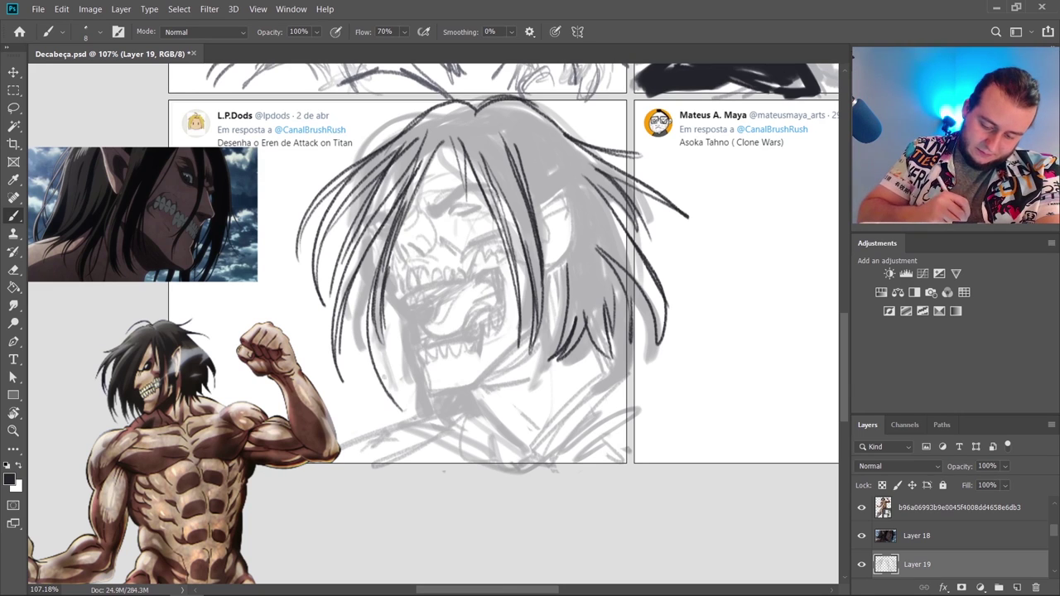
Add short pointed hair tips beside the mouth and beneath the chin
{"action": "left_click_drag", "start_coordinate": [383, 329], "coordinate": [391, 396]}
{"action": "left_click_drag", "start_coordinate": [403, 342], "coordinate": [415, 404]}
{"action": "left_click_drag", "start_coordinate": [419, 384], "coordinate": [461, 432]}
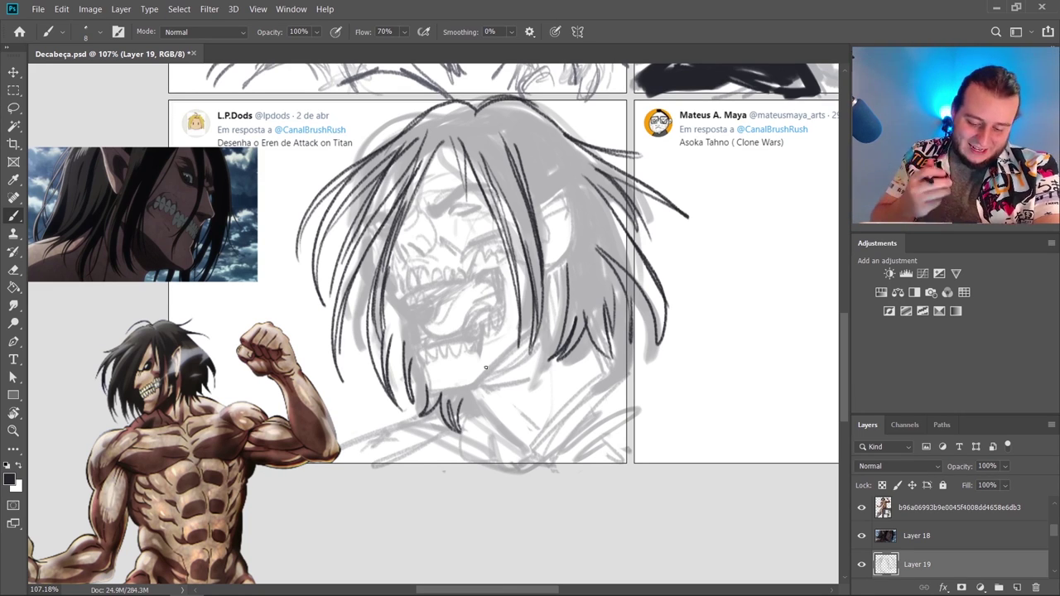
Ink the chin and jaw line up to the hair strand in front of the ear
{"action": "mouse_move", "coordinate": [429, 368]}
{"action": "left_mouse_down"}
{"action": "mouse_move", "coordinate": [425, 402]}
{"action": "mouse_move", "coordinate": [426, 386]}
{"action": "mouse_move", "coordinate": [423, 395]}
{"action": "mouse_move", "coordinate": [447, 397]}
{"action": "mouse_move", "coordinate": [432, 398]}
{"action": "mouse_move", "coordinate": [476, 390]}
{"action": "mouse_move", "coordinate": [527, 331]}
{"action": "mouse_move", "coordinate": [539, 273]}
{"action": "left_mouse_up"}
{"action": "key", "text": "e"}
{"action": "right_click", "coordinate": [479, 312]}
{"action": "key", "text": "b"}
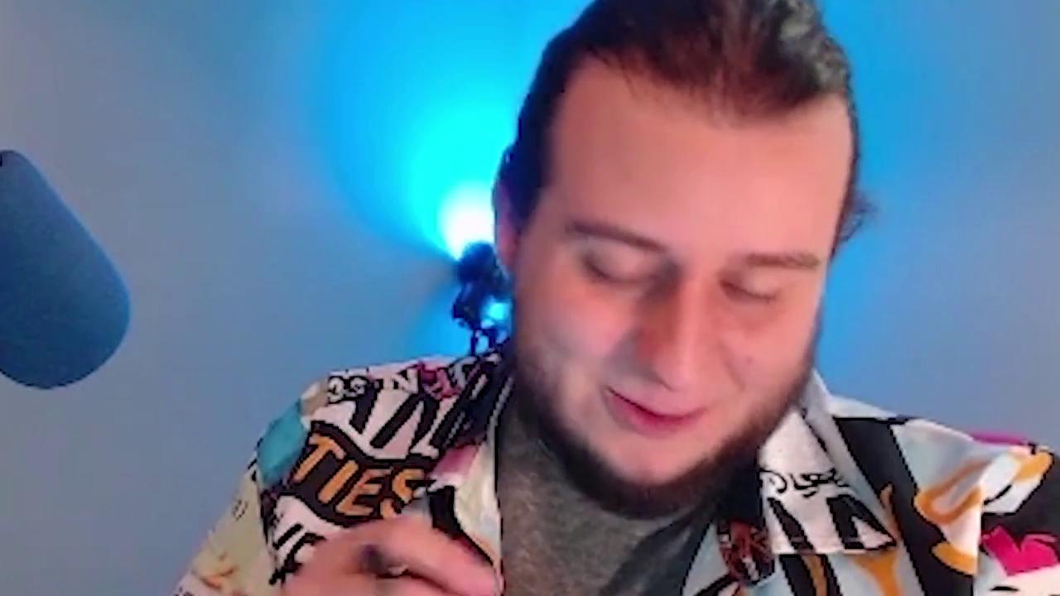
Ink the near eye with its angry brow, the nose and the nostrils
{"action": "mouse_move", "coordinate": [419, 211]}
{"action": "left_mouse_down"}
{"action": "mouse_move", "coordinate": [433, 196]}
{"action": "mouse_move", "coordinate": [485, 184]}
{"action": "mouse_move", "coordinate": [477, 201]}
{"action": "mouse_move", "coordinate": [488, 204]}
{"action": "mouse_move", "coordinate": [456, 217]}
{"action": "left_mouse_up"}
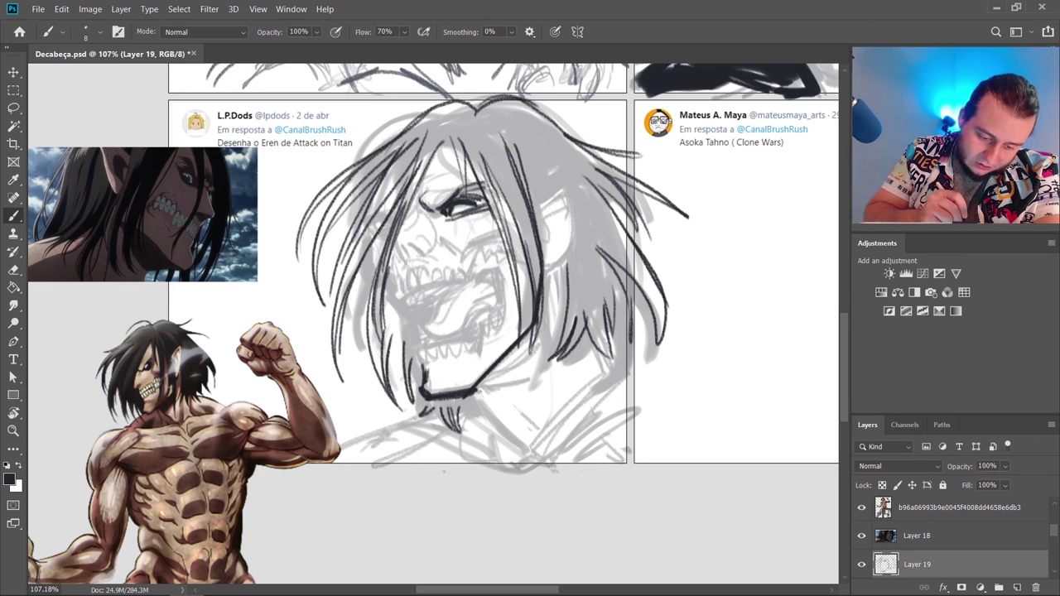
{"action": "mouse_move", "coordinate": [444, 160]}
{"action": "left_mouse_down"}
{"action": "mouse_move", "coordinate": [389, 248]}
{"action": "mouse_move", "coordinate": [401, 267]}
{"action": "left_mouse_up"}
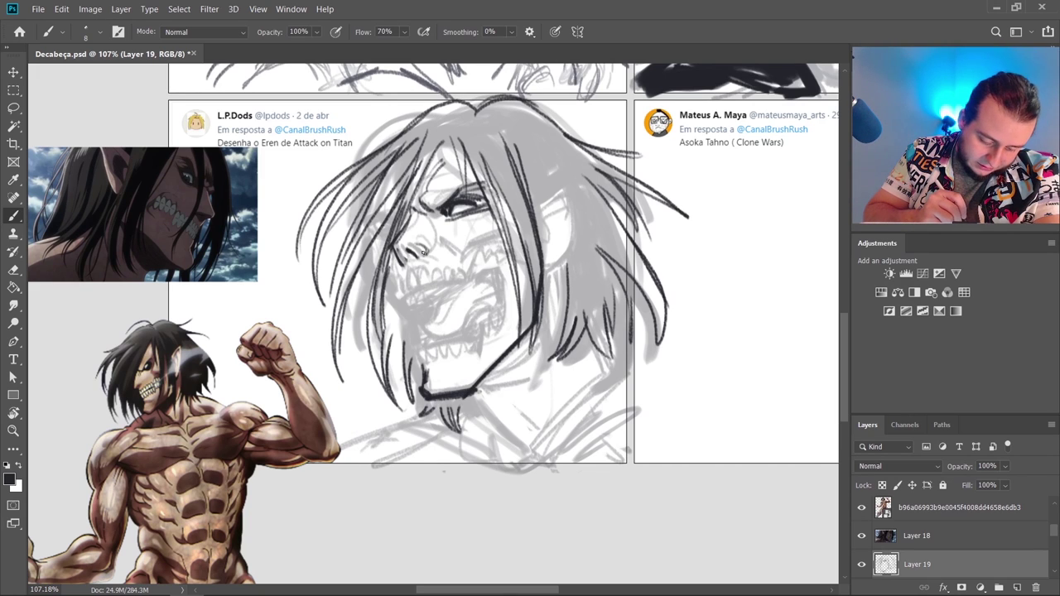
{"action": "key", "text": "e"}
{"action": "key", "text": "b"}
Draw the edge of the open cheek from the mouth corner down to the lower jaw and the cheekbone line under the eye
{"action": "mouse_move", "coordinate": [429, 259]}
{"action": "left_mouse_down"}
{"action": "mouse_move", "coordinate": [416, 250]}
{"action": "mouse_move", "coordinate": [502, 261]}
{"action": "mouse_move", "coordinate": [499, 329]}
{"action": "left_mouse_up"}
{"action": "key", "text": "e"}
{"action": "key", "text": "b"}
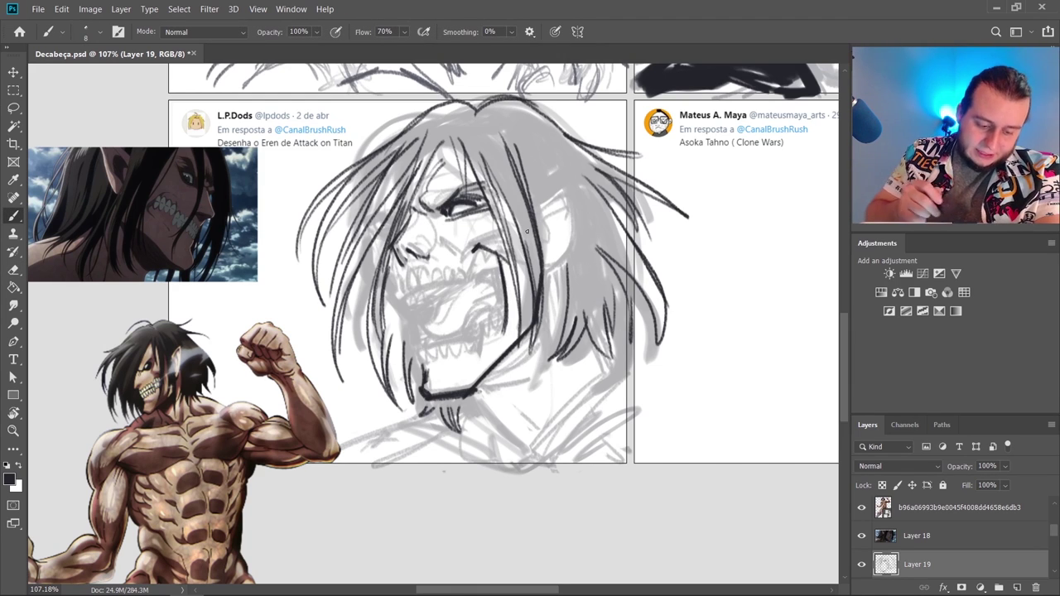
{"action": "left_click_drag", "start_coordinate": [501, 272], "coordinate": [500, 331]}
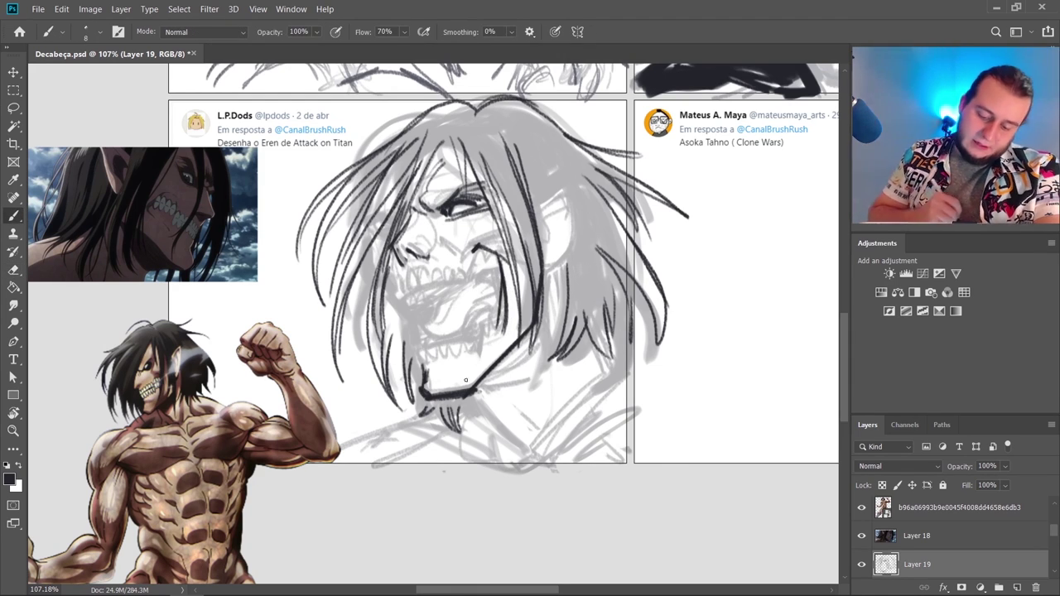
{"action": "left_click_drag", "start_coordinate": [489, 224], "coordinate": [506, 259]}
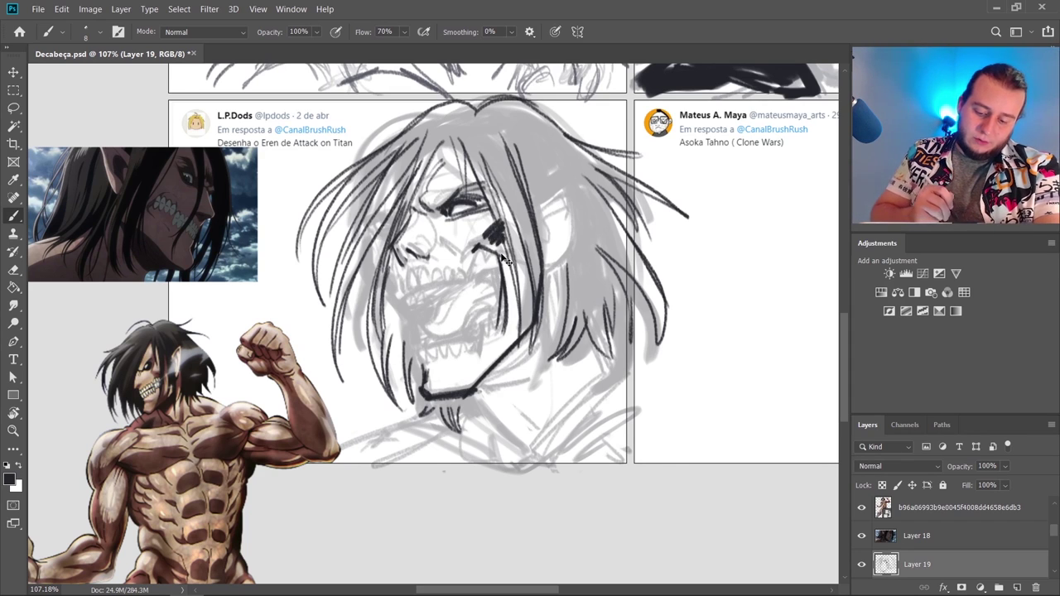
{"action": "key", "text": "ctrl+z"}
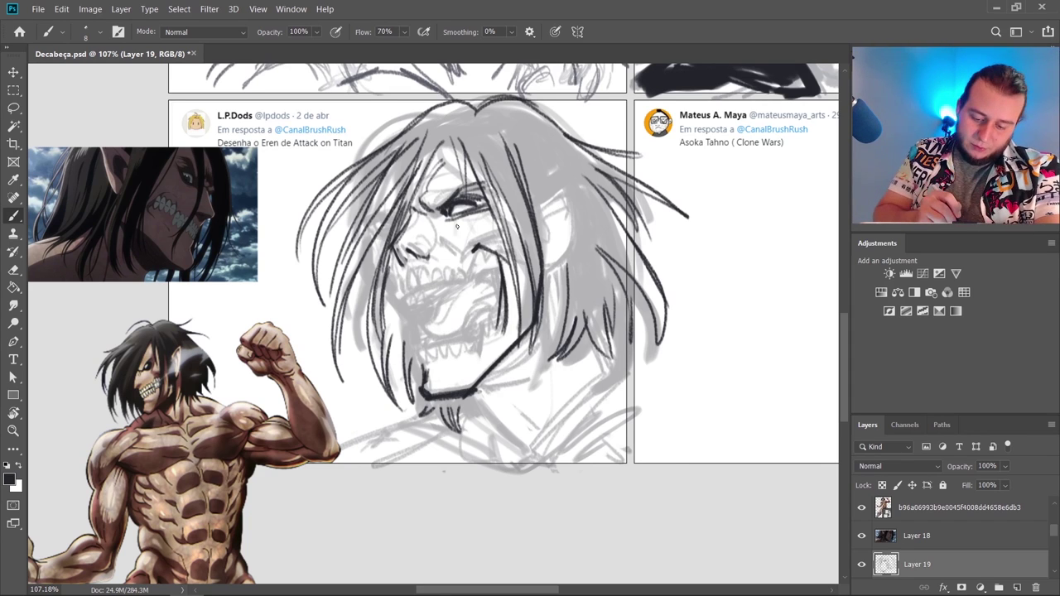
{"action": "mouse_move", "coordinate": [466, 219]}
{"action": "left_mouse_down"}
{"action": "mouse_move", "coordinate": [454, 235]}
{"action": "mouse_move", "coordinate": [504, 247]}
{"action": "left_mouse_up"}
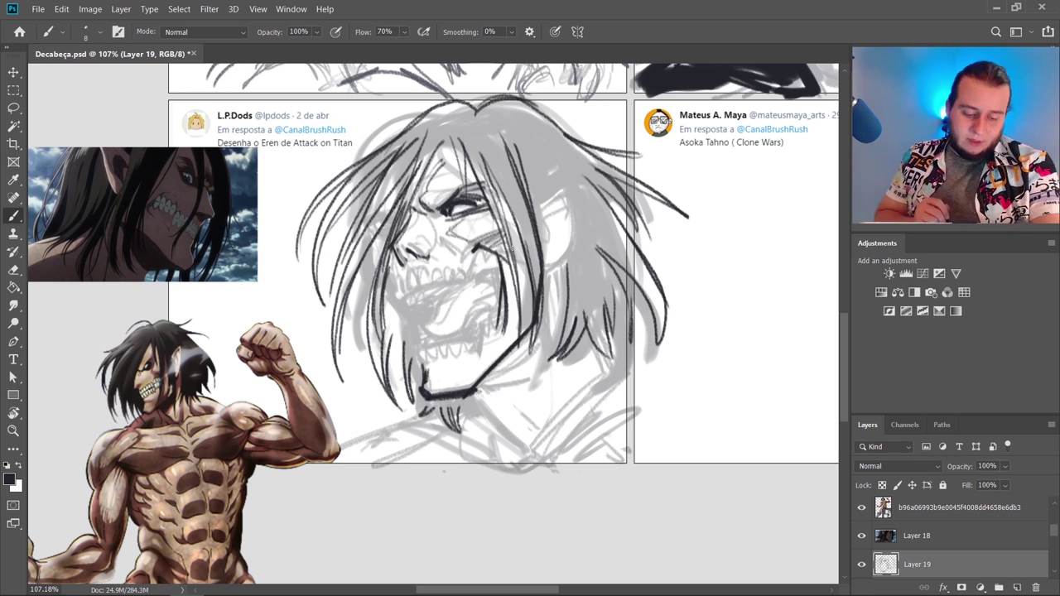
Ink the pointed ear and the row of upper teeth from the front of the mouth to the open cheek
{"action": "mouse_move", "coordinate": [534, 208]}
{"action": "left_mouse_down"}
{"action": "mouse_move", "coordinate": [580, 170]}
{"action": "mouse_move", "coordinate": [566, 249]}
{"action": "mouse_move", "coordinate": [549, 270]}
{"action": "mouse_move", "coordinate": [572, 176]}
{"action": "mouse_move", "coordinate": [541, 210]}
{"action": "mouse_move", "coordinate": [542, 256]}
{"action": "left_mouse_up"}
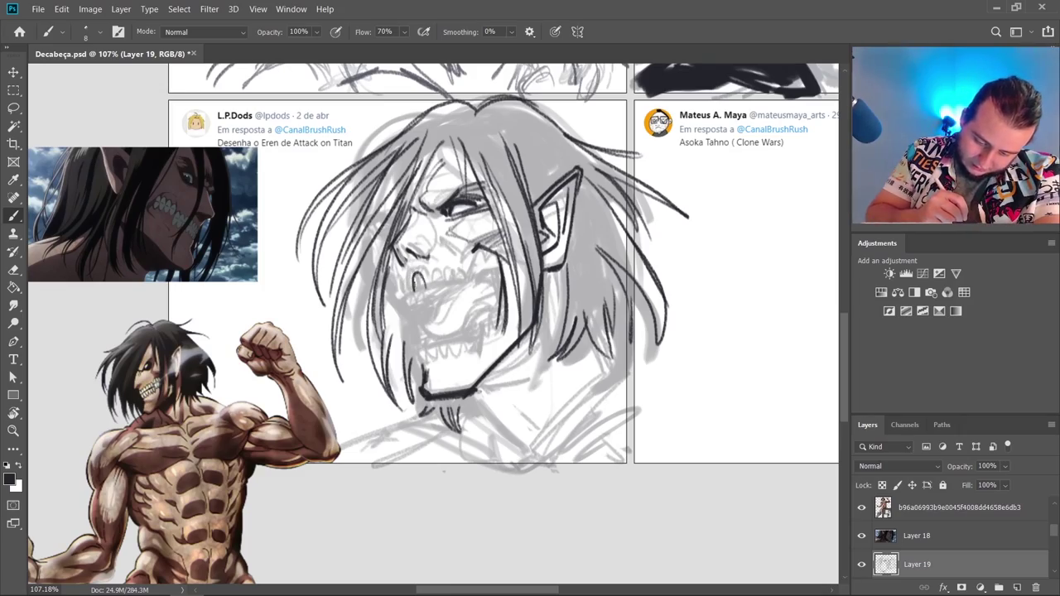
{"action": "key", "text": "e"}
{"action": "key", "text": "b"}
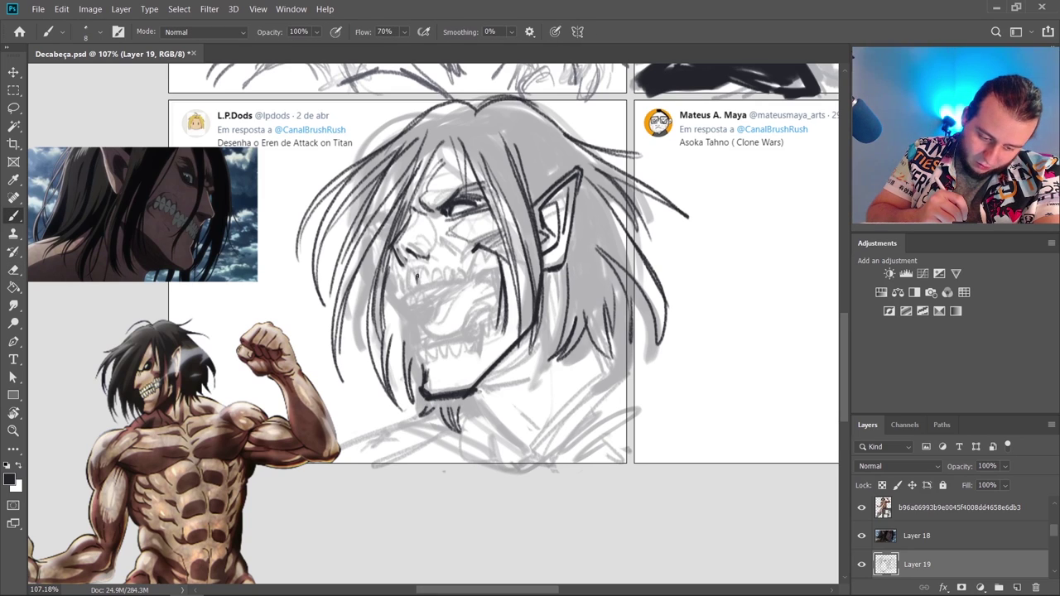
{"action": "key", "text": "e"}
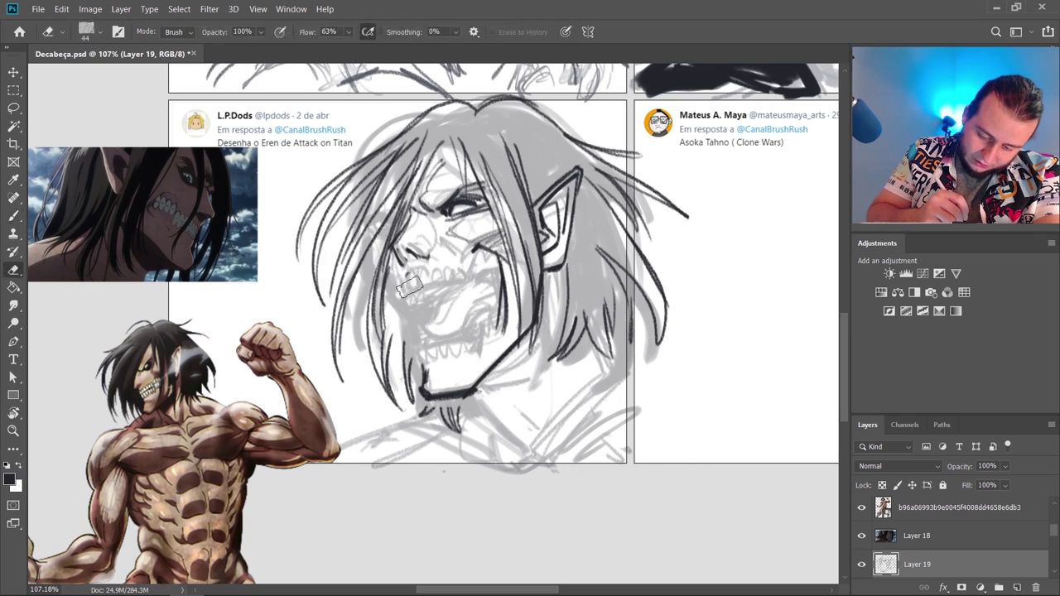
{"action": "key", "text": "b"}
{"action": "key", "text": "ctrl+z"}
{"action": "mouse_move", "coordinate": [413, 290]}
{"action": "left_mouse_down"}
{"action": "mouse_move", "coordinate": [412, 276]}
{"action": "mouse_move", "coordinate": [500, 255]}
{"action": "left_mouse_up"}
{"action": "mouse_move", "coordinate": [399, 282]}
{"action": "left_mouse_down"}
{"action": "mouse_move", "coordinate": [445, 287]}
{"action": "mouse_move", "coordinate": [498, 272]}
{"action": "left_mouse_up"}
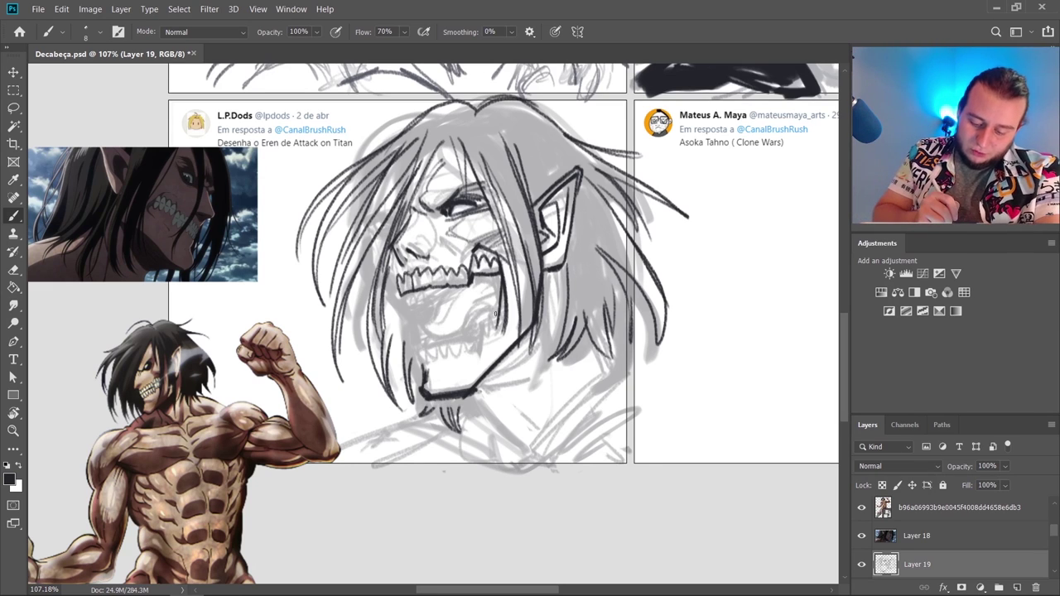
Ink the cheek opening's lower edge, the lower gum line with its pointed teeth and the front strip joining both jaws
{"action": "key", "text": "e"}
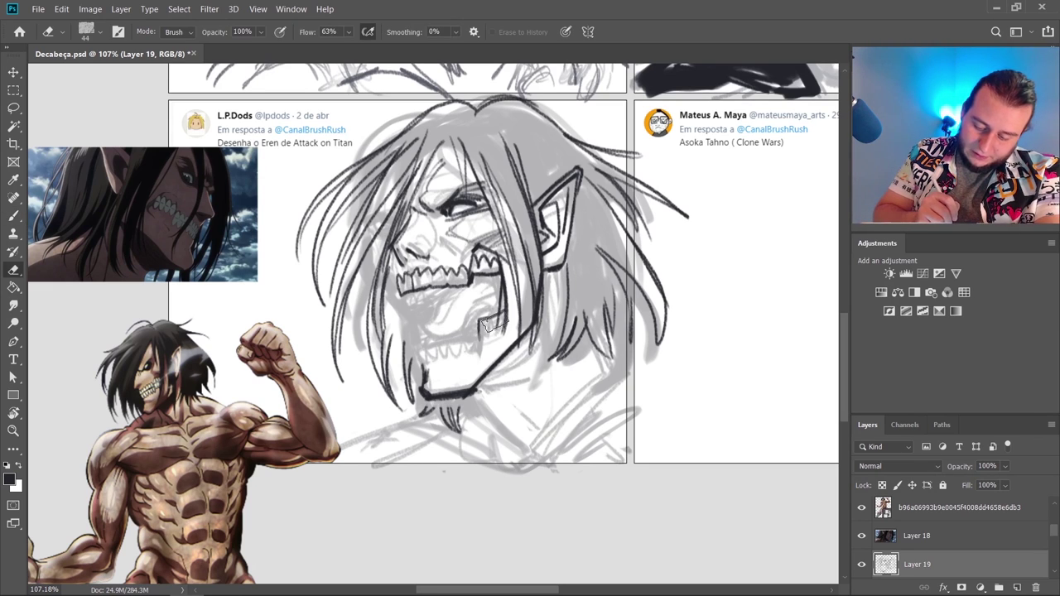
{"action": "key", "text": "b"}
{"action": "mouse_move", "coordinate": [500, 286]}
{"action": "left_mouse_down"}
{"action": "mouse_move", "coordinate": [497, 332]}
{"action": "mouse_move", "coordinate": [486, 316]}
{"action": "mouse_move", "coordinate": [421, 347]}
{"action": "left_mouse_up"}
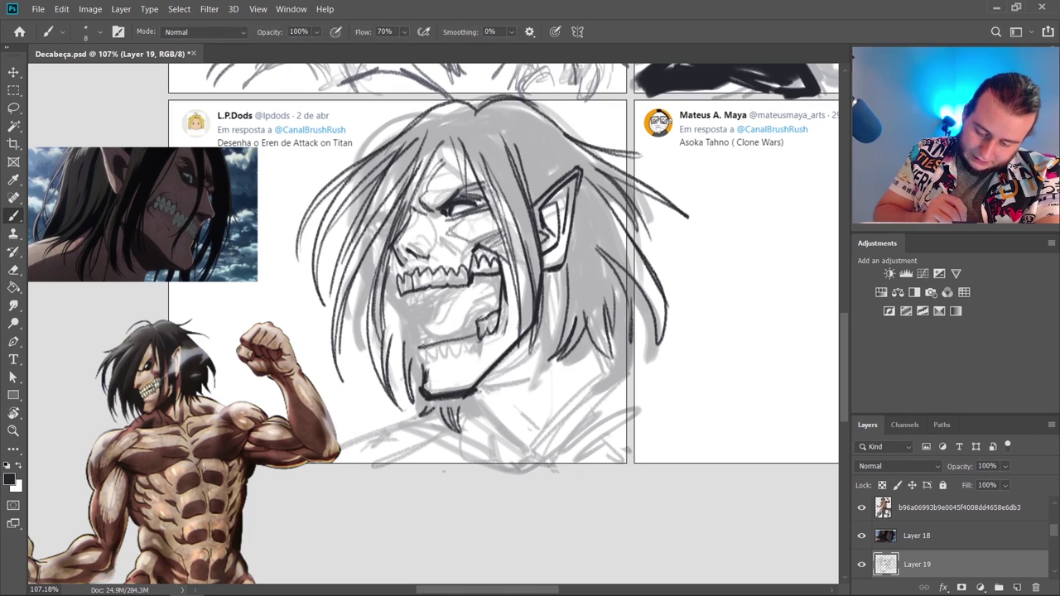
{"action": "left_click_drag", "start_coordinate": [484, 333], "coordinate": [419, 344]}
{"action": "left_click_drag", "start_coordinate": [481, 330], "coordinate": [424, 343]}
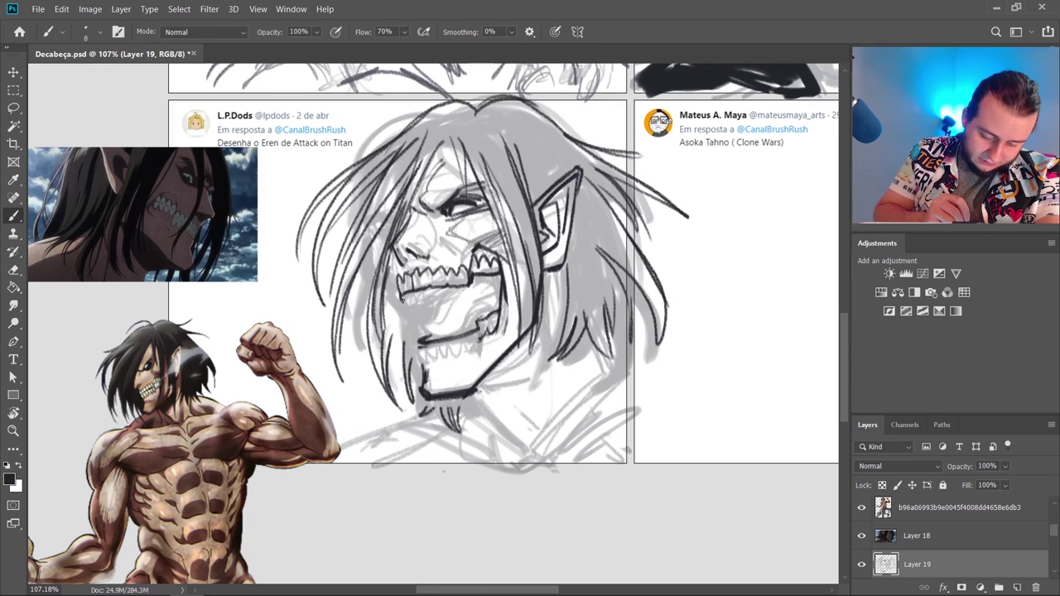
{"action": "mouse_move", "coordinate": [436, 290]}
{"action": "left_mouse_down"}
{"action": "mouse_move", "coordinate": [402, 302]}
{"action": "mouse_move", "coordinate": [417, 326]}
{"action": "mouse_move", "coordinate": [410, 340]}
{"action": "mouse_move", "coordinate": [453, 346]}
{"action": "left_mouse_up"}
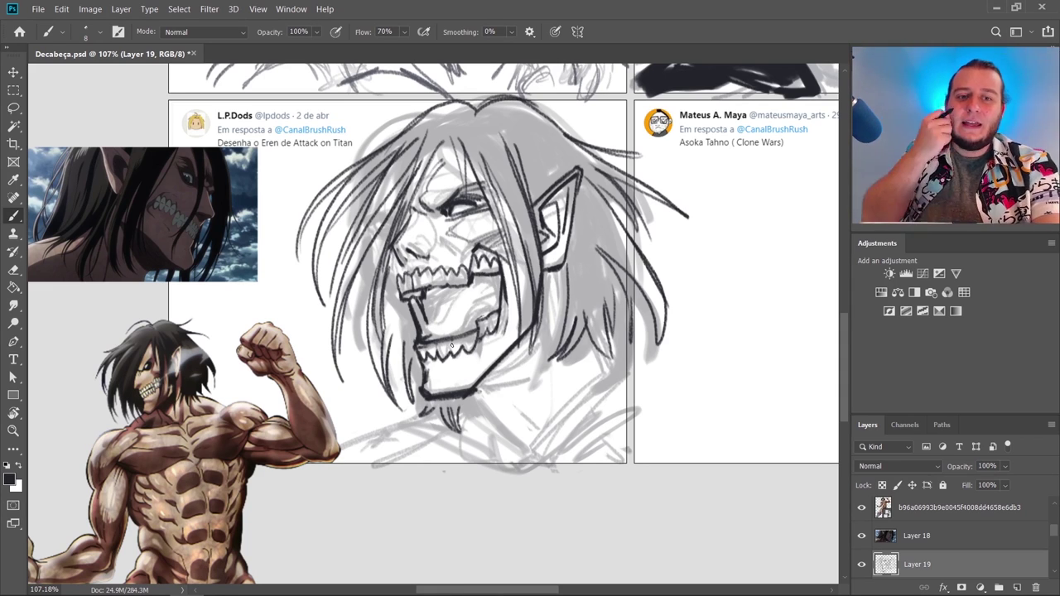
Sketch a small sample row of pointed teeth beside the neck and erase it
{"action": "mouse_move", "coordinate": [579, 398]}
{"action": "left_mouse_down"}
{"action": "mouse_move", "coordinate": [573, 424]}
{"action": "mouse_move", "coordinate": [592, 396]}
{"action": "mouse_move", "coordinate": [601, 423]}
{"action": "mouse_move", "coordinate": [614, 411]}
{"action": "mouse_move", "coordinate": [585, 399]}
{"action": "left_mouse_up"}
{"action": "key", "text": "e"}
{"action": "key", "text": "b"}
{"action": "mouse_move", "coordinate": [575, 423]}
{"action": "left_mouse_down"}
{"action": "mouse_move", "coordinate": [611, 416]}
{"action": "mouse_move", "coordinate": [590, 401]}
{"action": "mouse_move", "coordinate": [625, 395]}
{"action": "left_mouse_up"}
{"action": "key", "text": "ctrl+z"}
{"action": "mouse_move", "coordinate": [575, 421]}
{"action": "left_mouse_down"}
{"action": "mouse_move", "coordinate": [626, 417]}
{"action": "mouse_move", "coordinate": [575, 422]}
{"action": "left_mouse_up"}
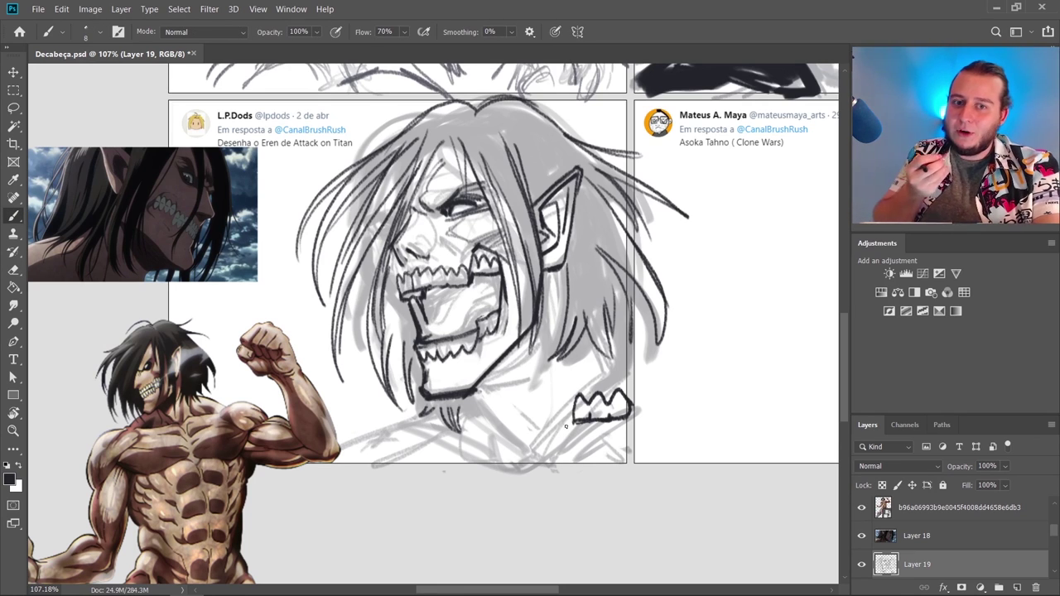
{"action": "key", "text": "e"}
{"action": "mouse_move", "coordinate": [617, 398]}
{"action": "left_mouse_down"}
{"action": "mouse_move", "coordinate": [576, 410]}
{"action": "mouse_move", "coordinate": [604, 430]}
{"action": "mouse_move", "coordinate": [584, 427]}
{"action": "mouse_move", "coordinate": [531, 452]}
{"action": "left_mouse_up"}
{"action": "key", "text": "b"}
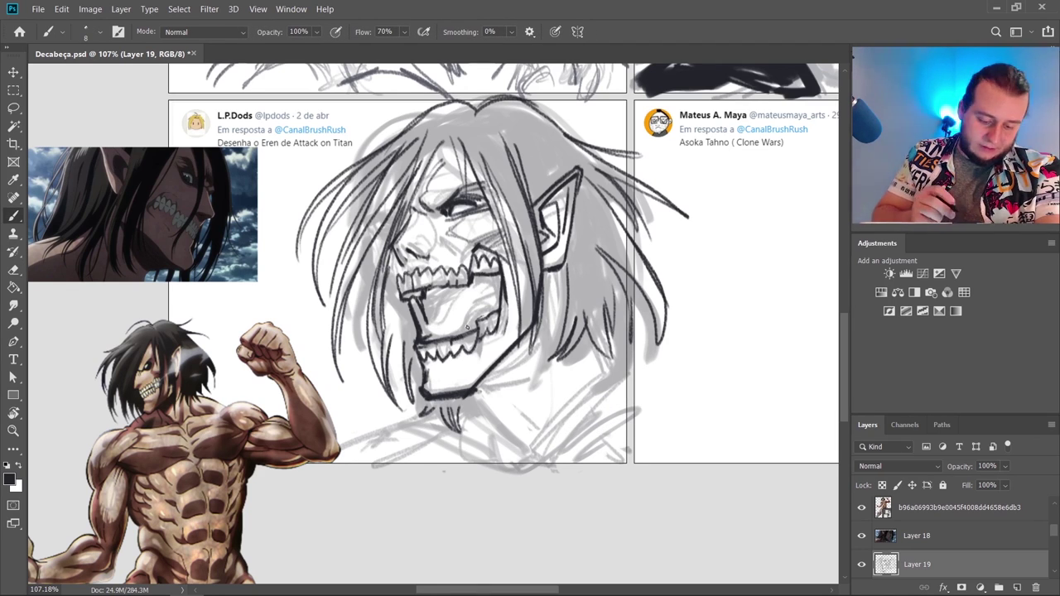
Clean up the chin line and ink the upper lip edge and the contour in front of the chin
{"action": "key", "text": "e"}
{"action": "mouse_move", "coordinate": [479, 388]}
{"action": "left_mouse_down"}
{"action": "mouse_move", "coordinate": [421, 390]}
{"action": "mouse_move", "coordinate": [470, 401]}
{"action": "mouse_move", "coordinate": [494, 368]}
{"action": "mouse_move", "coordinate": [475, 376]}
{"action": "mouse_move", "coordinate": [479, 367]}
{"action": "left_mouse_up"}
{"action": "key", "text": "b"}
{"action": "mouse_move", "coordinate": [390, 273]}
{"action": "left_mouse_down"}
{"action": "mouse_move", "coordinate": [409, 319]}
{"action": "mouse_move", "coordinate": [410, 308]}
{"action": "left_mouse_up"}
{"action": "key", "text": "ctrl+z"}
{"action": "left_click_drag", "start_coordinate": [409, 338], "coordinate": [423, 375]}
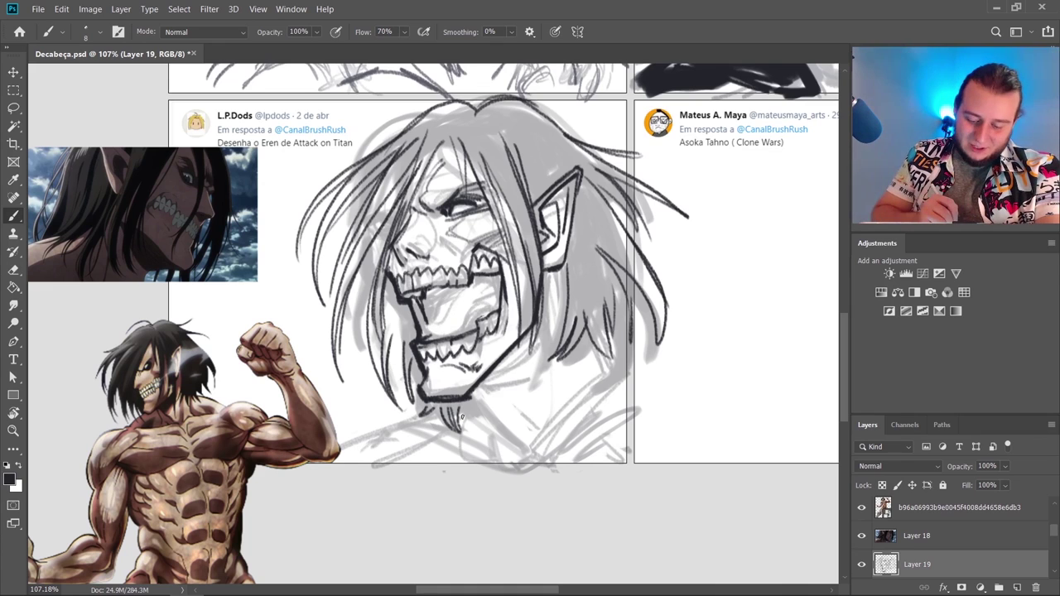
Ink the neck muscles, collarbones and shoulder lines below the head with rough dark strokes
{"action": "mouse_move", "coordinate": [461, 403]}
{"action": "left_mouse_down"}
{"action": "mouse_move", "coordinate": [483, 441]}
{"action": "mouse_move", "coordinate": [502, 444]}
{"action": "left_mouse_up"}
{"action": "left_click_drag", "start_coordinate": [557, 319], "coordinate": [550, 441]}
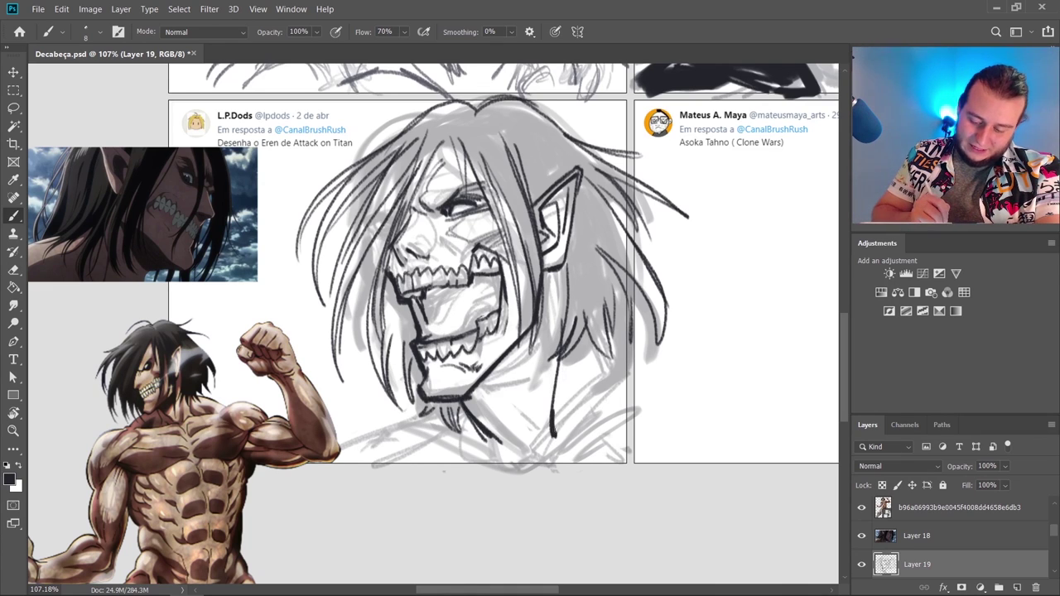
{"action": "left_click_drag", "start_coordinate": [533, 353], "coordinate": [484, 452]}
{"action": "mouse_move", "coordinate": [426, 404]}
{"action": "left_mouse_down"}
{"action": "mouse_move", "coordinate": [369, 436]}
{"action": "mouse_move", "coordinate": [633, 433]}
{"action": "left_mouse_up"}
{"action": "mouse_move", "coordinate": [572, 355]}
{"action": "left_mouse_down"}
{"action": "mouse_move", "coordinate": [603, 432]}
{"action": "mouse_move", "coordinate": [615, 404]}
{"action": "left_mouse_up"}
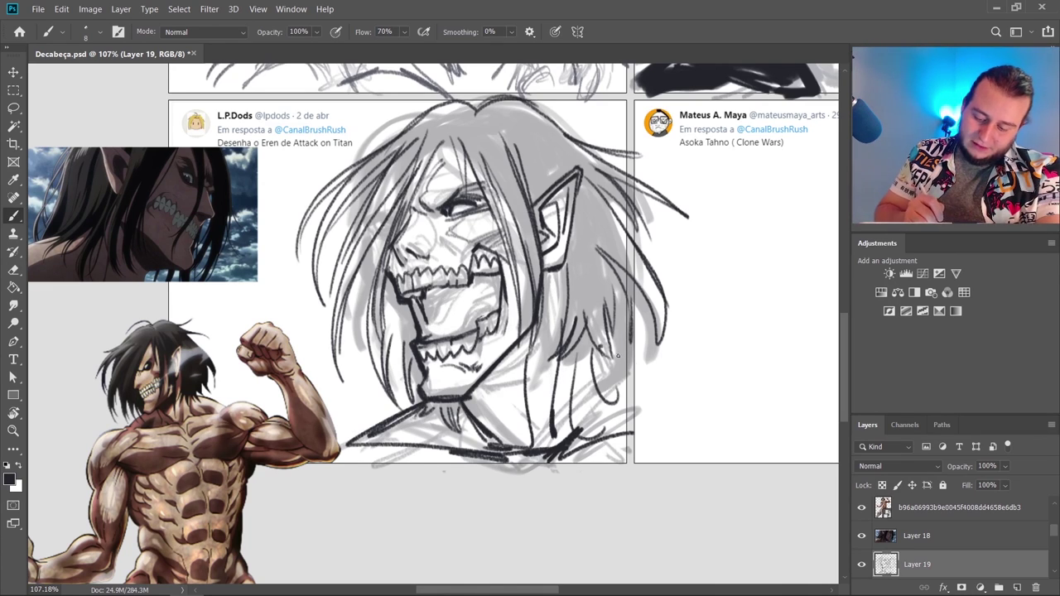
{"action": "left_click_drag", "start_coordinate": [603, 336], "coordinate": [656, 361]}
{"action": "mouse_move", "coordinate": [485, 407]}
{"action": "left_mouse_down"}
{"action": "mouse_move", "coordinate": [529, 449]}
{"action": "mouse_move", "coordinate": [395, 449]}
{"action": "left_mouse_up"}
{"action": "left_click_drag", "start_coordinate": [598, 416], "coordinate": [572, 439]}
{"action": "left_click_drag", "start_coordinate": [621, 422], "coordinate": [530, 461]}
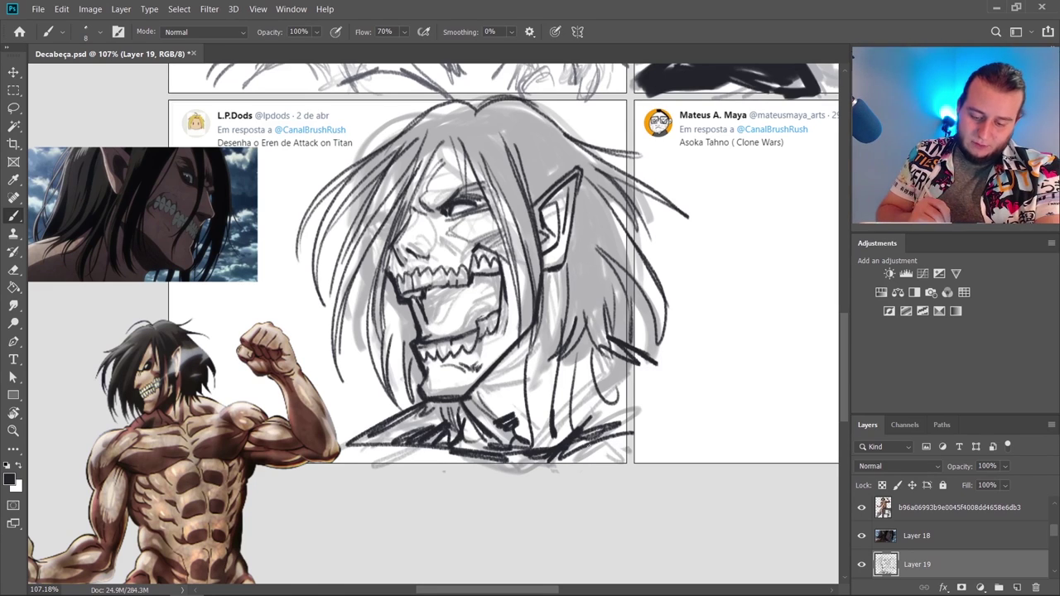
{"action": "left_click_drag", "start_coordinate": [610, 443], "coordinate": [554, 466]}
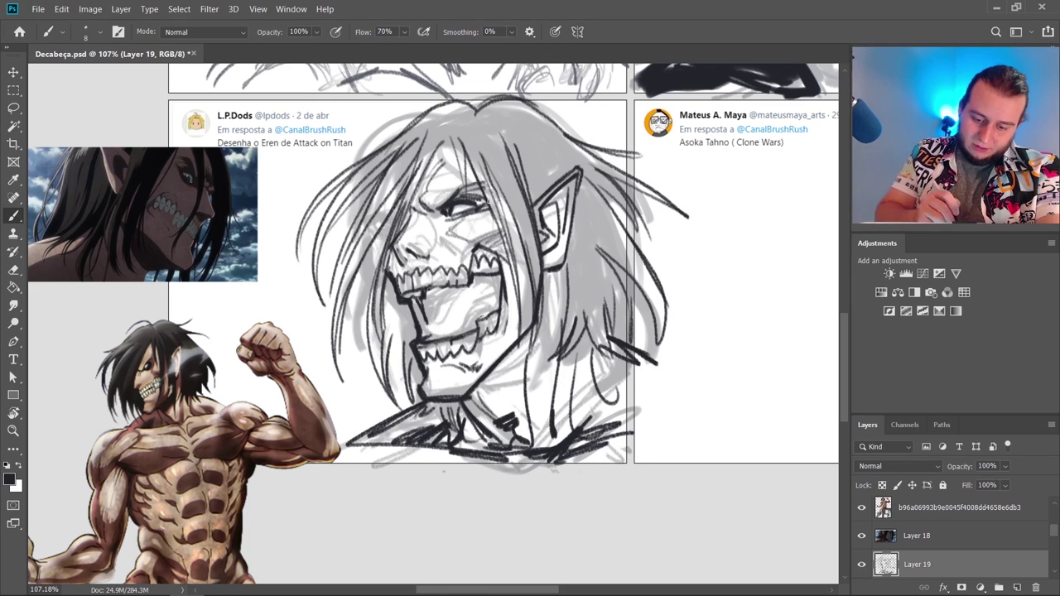
Hatch dark strokes into the hair strands hanging in front of the face and beside the mouth
{"action": "left_click_drag", "start_coordinate": [377, 238], "coordinate": [377, 269]}
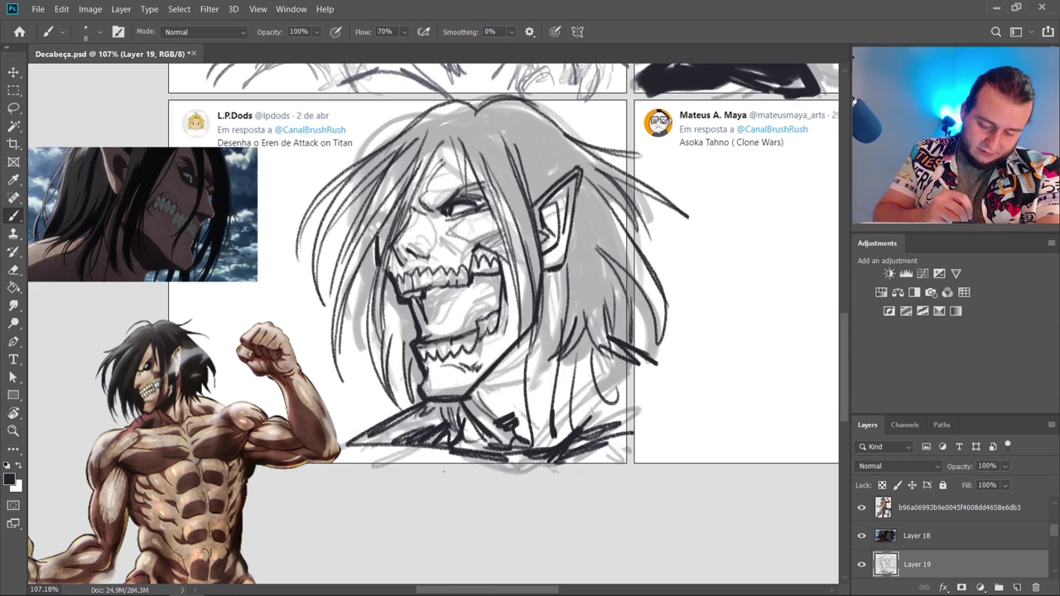
{"action": "left_click_drag", "start_coordinate": [406, 184], "coordinate": [376, 272]}
{"action": "left_click_drag", "start_coordinate": [424, 160], "coordinate": [332, 318]}
{"action": "left_click_drag", "start_coordinate": [363, 235], "coordinate": [336, 321]}
{"action": "left_click_drag", "start_coordinate": [391, 225], "coordinate": [372, 352]}
{"action": "mouse_move", "coordinate": [386, 285]}
{"action": "left_mouse_down"}
{"action": "mouse_move", "coordinate": [384, 357]}
{"action": "mouse_move", "coordinate": [389, 348]}
{"action": "left_mouse_up"}
{"action": "left_click_drag", "start_coordinate": [411, 303], "coordinate": [407, 387]}
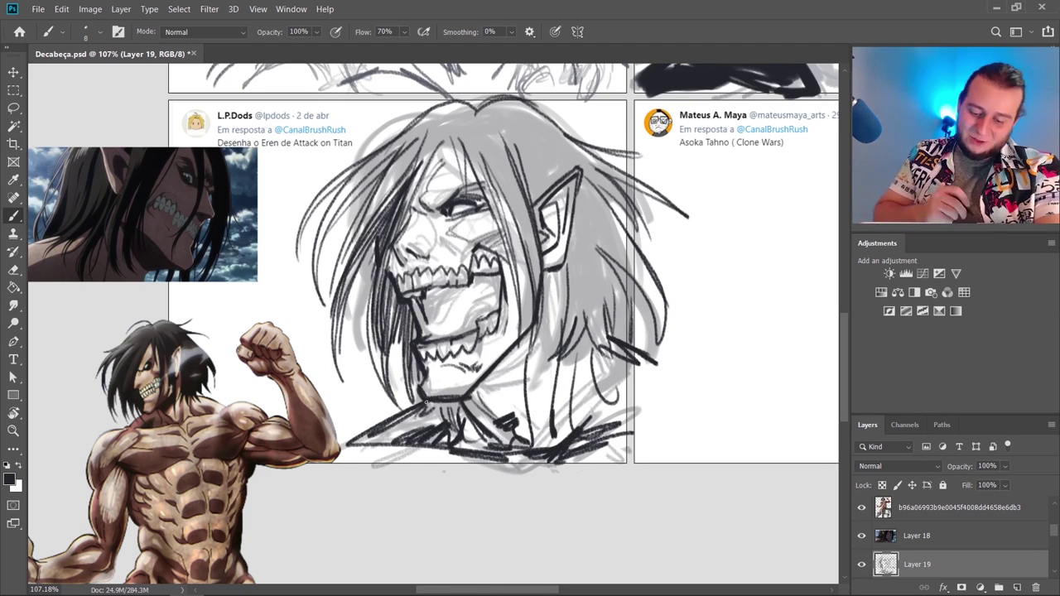
{"action": "mouse_move", "coordinate": [375, 243]}
{"action": "left_mouse_down"}
{"action": "mouse_move", "coordinate": [331, 344]}
{"action": "mouse_move", "coordinate": [351, 287]}
{"action": "left_mouse_up"}
{"action": "left_click_drag", "start_coordinate": [388, 213], "coordinate": [341, 303]}
Darken the fringe from the crown to its outer strands and hatch the hair behind the ear
{"action": "left_click_drag", "start_coordinate": [397, 149], "coordinate": [318, 252]}
{"action": "mouse_move", "coordinate": [426, 132]}
{"action": "left_mouse_down"}
{"action": "mouse_move", "coordinate": [330, 229]}
{"action": "mouse_move", "coordinate": [373, 174]}
{"action": "left_mouse_up"}
{"action": "left_click_drag", "start_coordinate": [477, 98], "coordinate": [326, 177]}
{"action": "left_click_drag", "start_coordinate": [500, 124], "coordinate": [538, 199]}
{"action": "mouse_move", "coordinate": [404, 122]}
{"action": "left_mouse_down"}
{"action": "mouse_move", "coordinate": [309, 202]}
{"action": "mouse_move", "coordinate": [298, 235]}
{"action": "left_mouse_up"}
{"action": "left_click_drag", "start_coordinate": [373, 148], "coordinate": [313, 205]}
{"action": "left_click_drag", "start_coordinate": [574, 257], "coordinate": [572, 327]}
{"action": "left_click_drag", "start_coordinate": [510, 121], "coordinate": [370, 287]}
{"action": "left_click_drag", "start_coordinate": [590, 235], "coordinate": [570, 348]}
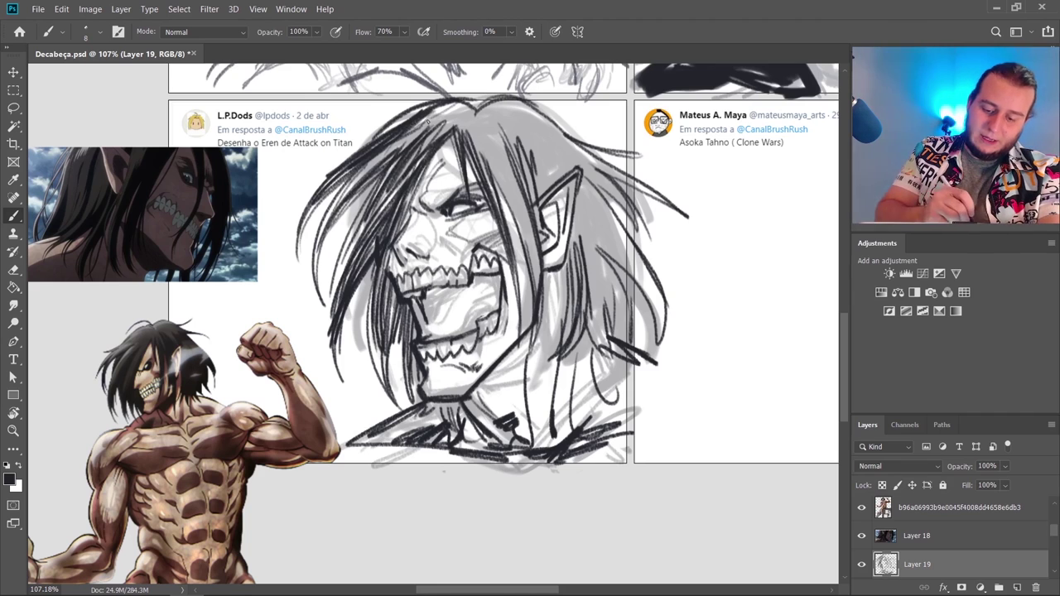
Hatch the hair on both sides of the parting, down to the strand in front of the ear
{"action": "left_click_drag", "start_coordinate": [454, 102], "coordinate": [397, 149]}
{"action": "left_click_drag", "start_coordinate": [460, 102], "coordinate": [413, 149]}
{"action": "left_click_drag", "start_coordinate": [469, 104], "coordinate": [424, 151]}
{"action": "mouse_move", "coordinate": [476, 111]}
{"action": "left_mouse_down"}
{"action": "mouse_move", "coordinate": [441, 140]}
{"action": "mouse_move", "coordinate": [466, 128]}
{"action": "mouse_move", "coordinate": [497, 184]}
{"action": "left_mouse_up"}
{"action": "mouse_move", "coordinate": [480, 119]}
{"action": "left_mouse_down"}
{"action": "mouse_move", "coordinate": [519, 224]}
{"action": "mouse_move", "coordinate": [500, 169]}
{"action": "left_mouse_up"}
{"action": "left_click_drag", "start_coordinate": [500, 169], "coordinate": [531, 243]}
{"action": "left_click_drag", "start_coordinate": [508, 136], "coordinate": [520, 173]}
{"action": "left_click_drag", "start_coordinate": [502, 146], "coordinate": [534, 237]}
{"action": "left_click_drag", "start_coordinate": [520, 174], "coordinate": [535, 217]}
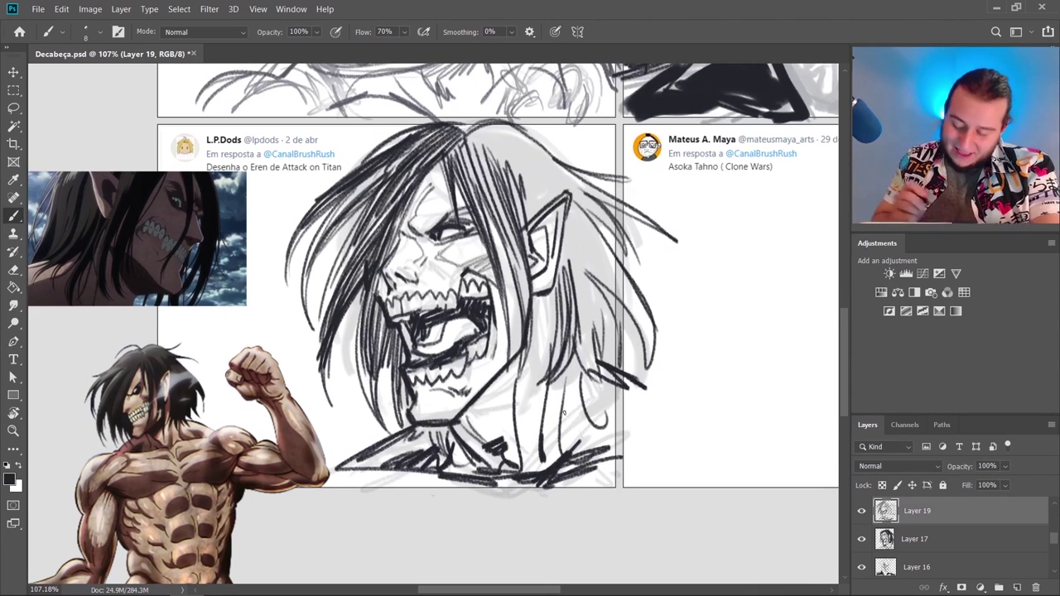
Hide and show Layer 19 to compare the line art with the faded sketch beneath it
{"action": "left_click", "coordinate": [862, 512]}
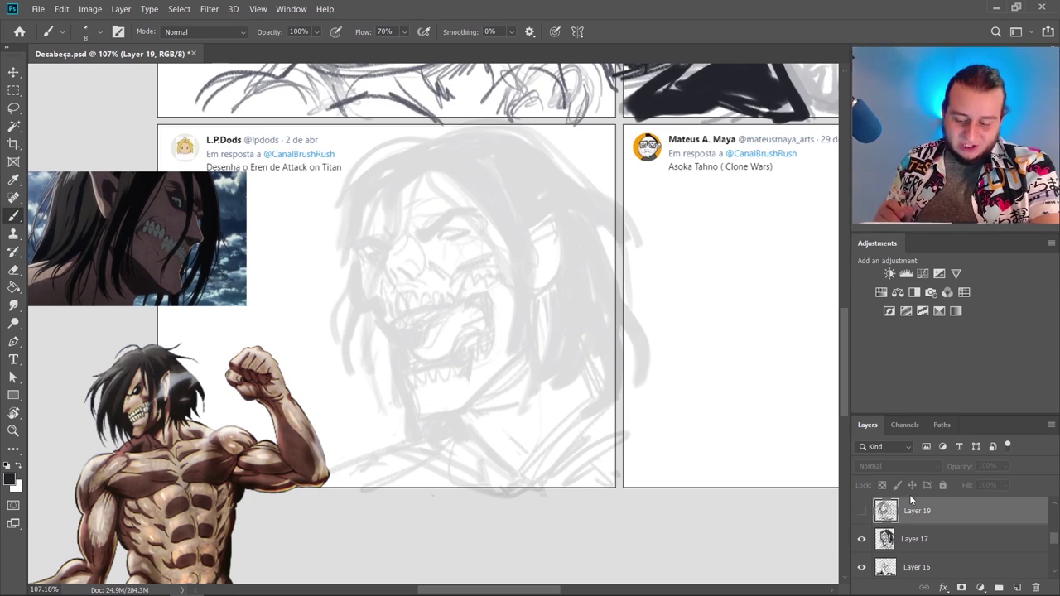
{"action": "left_click", "coordinate": [862, 511]}
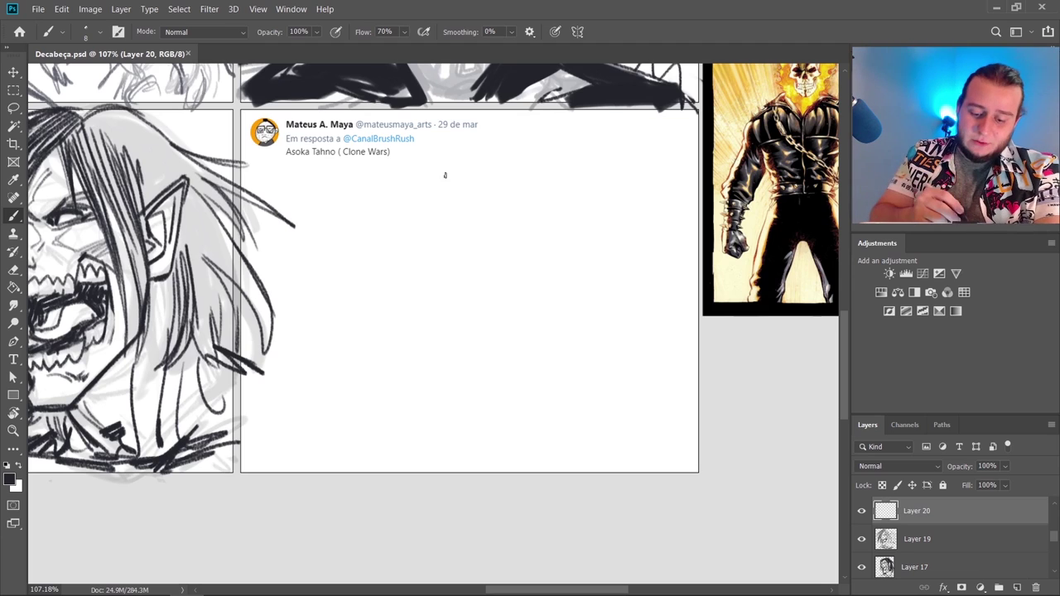
{"action": "mouse_move", "coordinate": [420, 193]}
{"action": "left_mouse_down"}
{"action": "mouse_move", "coordinate": [445, 180]}
{"action": "mouse_move", "coordinate": [437, 156]}
{"action": "mouse_move", "coordinate": [486, 130]}
{"action": "mouse_move", "coordinate": [383, 143]}
{"action": "left_mouse_up"}
{"action": "left_click_drag", "start_coordinate": [476, 120], "coordinate": [445, 373]}
{"action": "mouse_move", "coordinate": [339, 212]}
{"action": "left_mouse_down"}
{"action": "mouse_move", "coordinate": [486, 253]}
{"action": "mouse_move", "coordinate": [536, 232]}
{"action": "left_mouse_up"}
{"action": "key", "text": "ctrl+z"}
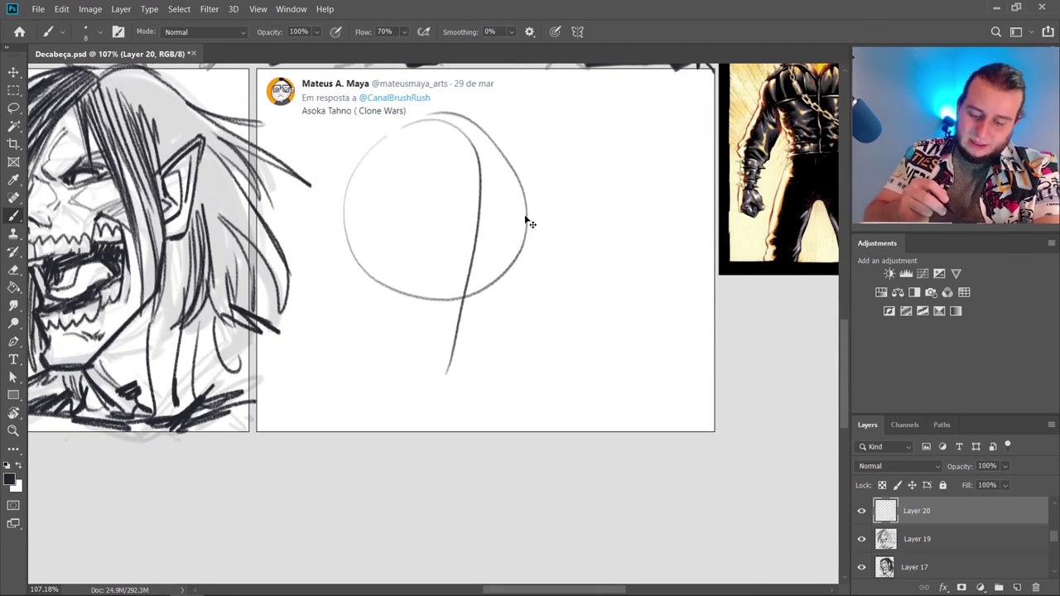
{"action": "key", "text": "ctrl+z"}
{"action": "key", "text": "ctrl+z"}
Sketch the head's construction circle in the Asoka Tahno panel with a vertical centre line, curved guides and a side oval
{"action": "left_click_drag", "start_coordinate": [528, 127], "coordinate": [614, 247]}
{"action": "mouse_move", "coordinate": [501, 116]}
{"action": "left_mouse_down"}
{"action": "mouse_move", "coordinate": [483, 262]}
{"action": "mouse_move", "coordinate": [495, 398]}
{"action": "left_mouse_up"}
{"action": "left_click_drag", "start_coordinate": [412, 238], "coordinate": [580, 270]}
{"action": "left_click_drag", "start_coordinate": [463, 325], "coordinate": [580, 289]}
{"action": "mouse_move", "coordinate": [611, 187]}
{"action": "left_mouse_down"}
{"action": "mouse_move", "coordinate": [578, 188]}
{"action": "mouse_move", "coordinate": [556, 303]}
{"action": "mouse_move", "coordinate": [585, 179]}
{"action": "mouse_move", "coordinate": [567, 298]}
{"action": "left_mouse_up"}
{"action": "key", "text": "ctrl+z"}
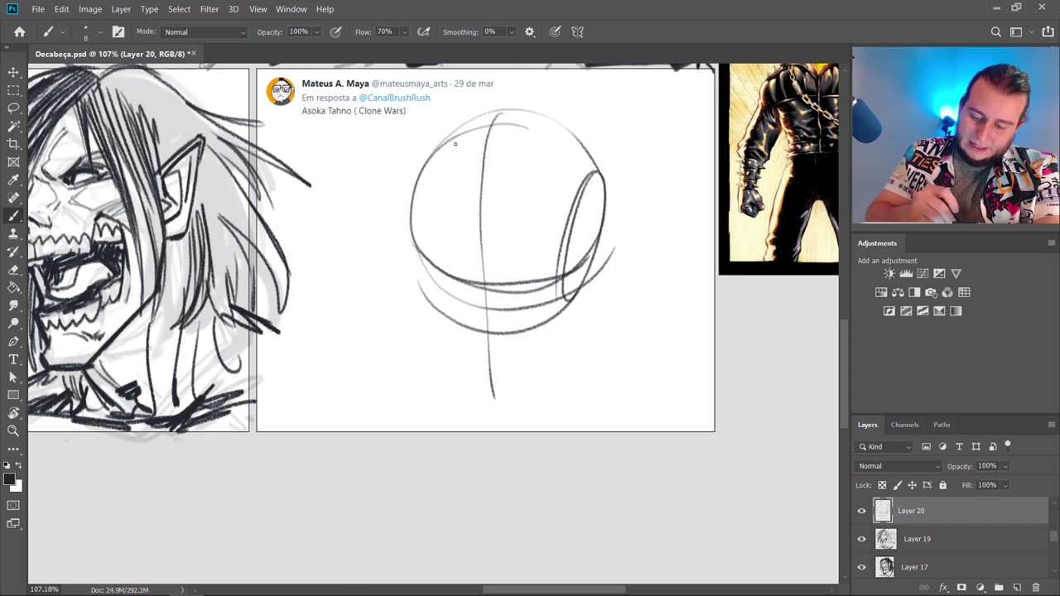
Sketch the sides of the face narrowing to a small flat chin and redraw the vertical centre line
{"action": "mouse_move", "coordinate": [439, 154]}
{"action": "left_mouse_down"}
{"action": "mouse_move", "coordinate": [498, 126]}
{"action": "mouse_move", "coordinate": [588, 195]}
{"action": "left_mouse_up"}
{"action": "left_click_drag", "start_coordinate": [590, 159], "coordinate": [577, 330]}
{"action": "mouse_move", "coordinate": [588, 199]}
{"action": "left_mouse_down"}
{"action": "mouse_move", "coordinate": [574, 360]}
{"action": "mouse_move", "coordinate": [494, 405]}
{"action": "left_mouse_up"}
{"action": "left_click_drag", "start_coordinate": [404, 196], "coordinate": [443, 370]}
{"action": "mouse_move", "coordinate": [416, 210]}
{"action": "left_mouse_down"}
{"action": "mouse_move", "coordinate": [429, 325]}
{"action": "mouse_move", "coordinate": [477, 406]}
{"action": "left_mouse_up"}
{"action": "key", "text": "e"}
{"action": "key", "text": "b"}
{"action": "mouse_move", "coordinate": [466, 397]}
{"action": "left_mouse_down"}
{"action": "mouse_move", "coordinate": [498, 398]}
{"action": "mouse_move", "coordinate": [463, 393]}
{"action": "left_mouse_up"}
{"action": "key", "text": "e"}
{"action": "mouse_move", "coordinate": [487, 280]}
{"action": "left_mouse_down"}
{"action": "mouse_move", "coordinate": [492, 379]}
{"action": "mouse_move", "coordinate": [474, 227]}
{"action": "left_mouse_up"}
{"action": "key", "text": "b"}
{"action": "left_click_drag", "start_coordinate": [481, 398], "coordinate": [499, 117]}
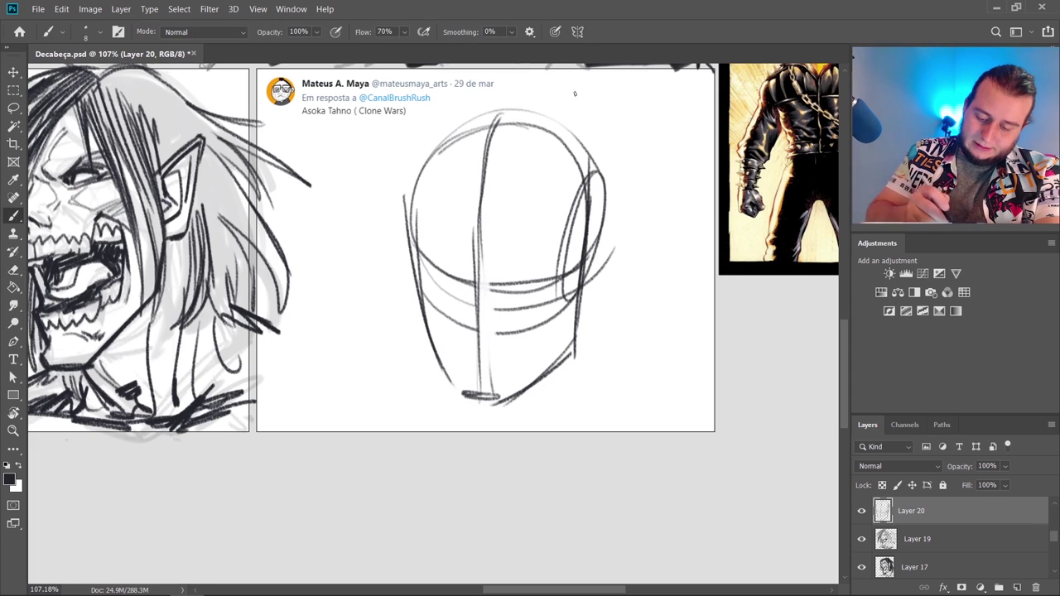
Refine the jaw by erasing stray lines and redrawing both sides into the chin, adding the cheek plane lines
{"action": "key", "text": "e"}
{"action": "mouse_move", "coordinate": [439, 354]}
{"action": "left_mouse_down"}
{"action": "mouse_move", "coordinate": [468, 402]}
{"action": "mouse_move", "coordinate": [502, 403]}
{"action": "left_mouse_up"}
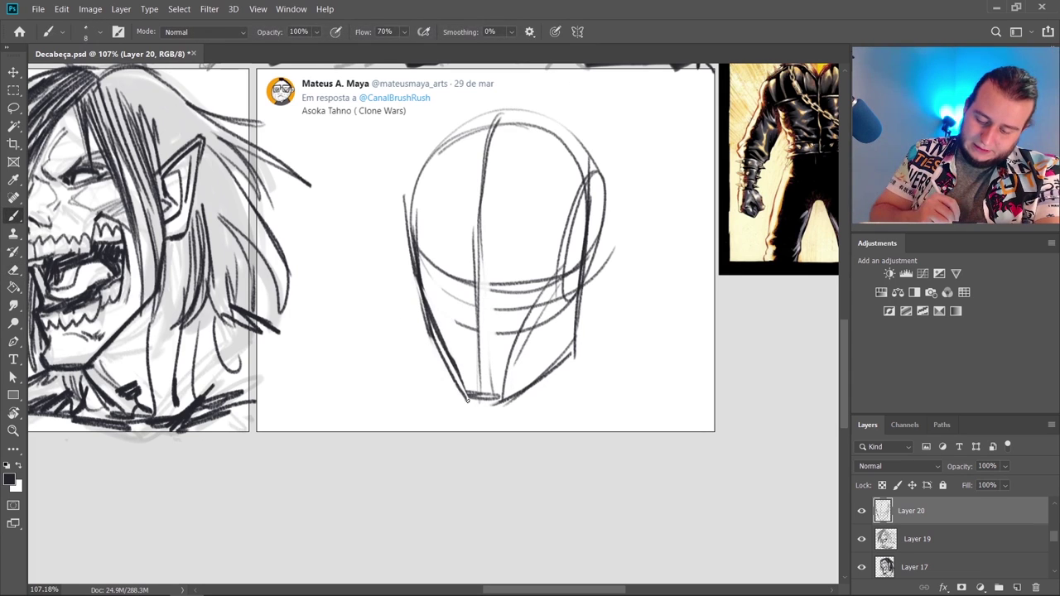
{"action": "key", "text": "e"}
{"action": "left_click_drag", "start_coordinate": [570, 355], "coordinate": [542, 373]}
{"action": "key", "text": "b"}
{"action": "mouse_move", "coordinate": [575, 336]}
{"action": "left_mouse_down"}
{"action": "mouse_move", "coordinate": [497, 406]}
{"action": "mouse_move", "coordinate": [577, 298]}
{"action": "left_mouse_up"}
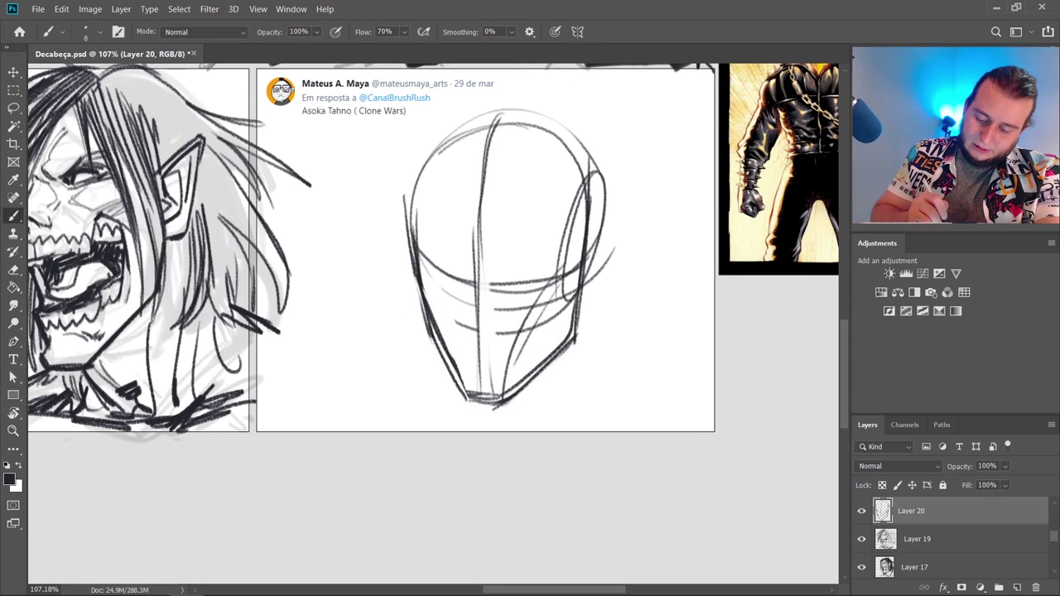
Fade the head's construction lines using the eraser with the soft 300 px Fofão brush
{"action": "key", "text": "e"}
{"action": "right_click", "coordinate": [601, 248]}
{"action": "left_click", "coordinate": [590, 521]}
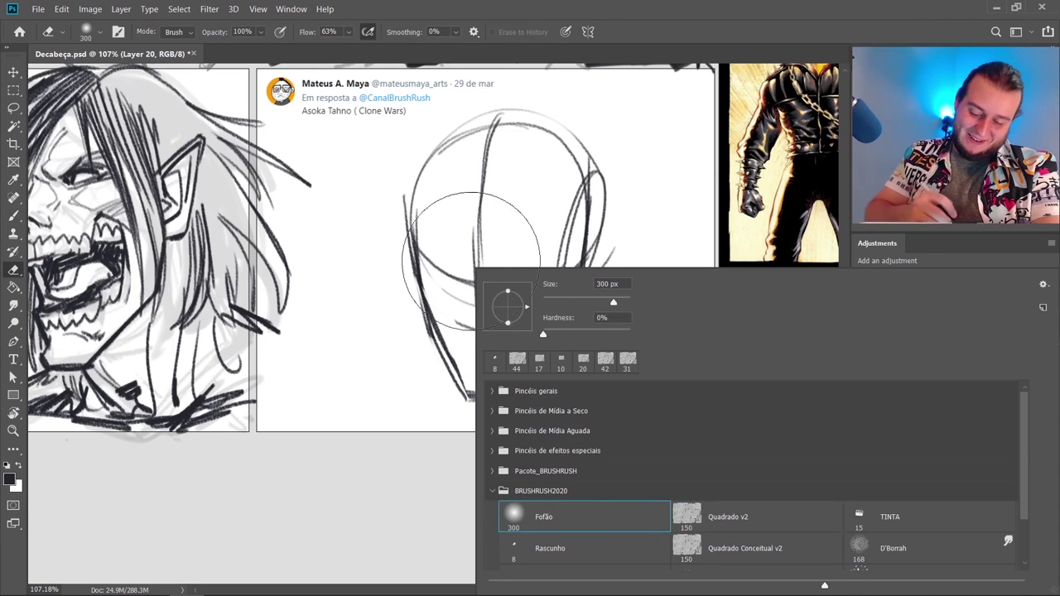
{"action": "mouse_move", "coordinate": [472, 261]}
{"action": "left_mouse_down"}
{"action": "mouse_move", "coordinate": [553, 255]}
{"action": "mouse_move", "coordinate": [437, 253]}
{"action": "mouse_move", "coordinate": [589, 320]}
{"action": "left_mouse_up"}
{"action": "key", "text": "b"}
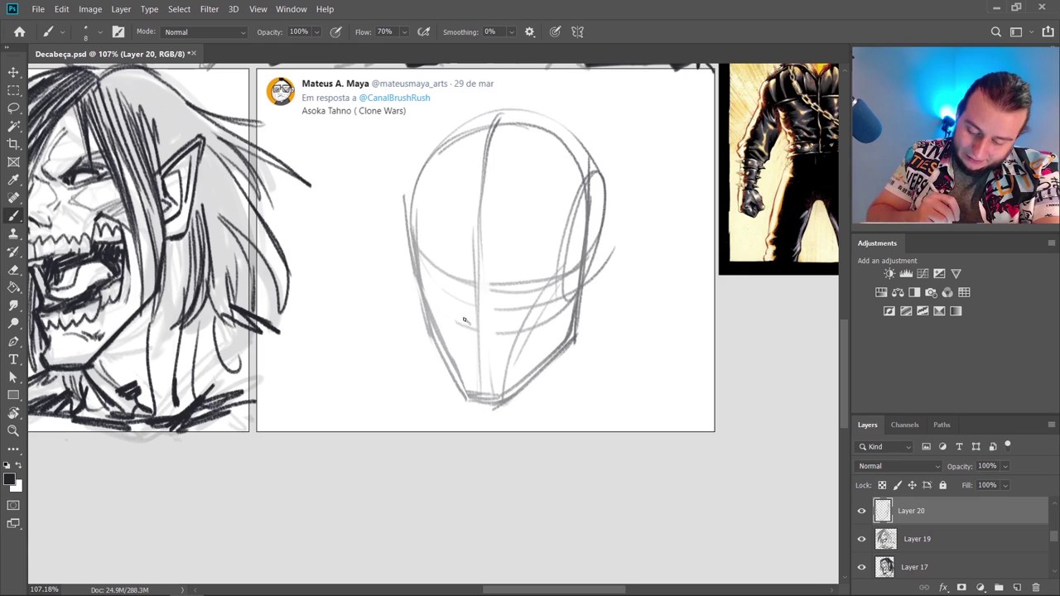
Sketch the base of the nose and the near eye with its slanted upper lid over the faded construction
{"action": "left_click_drag", "start_coordinate": [465, 320], "coordinate": [502, 307]}
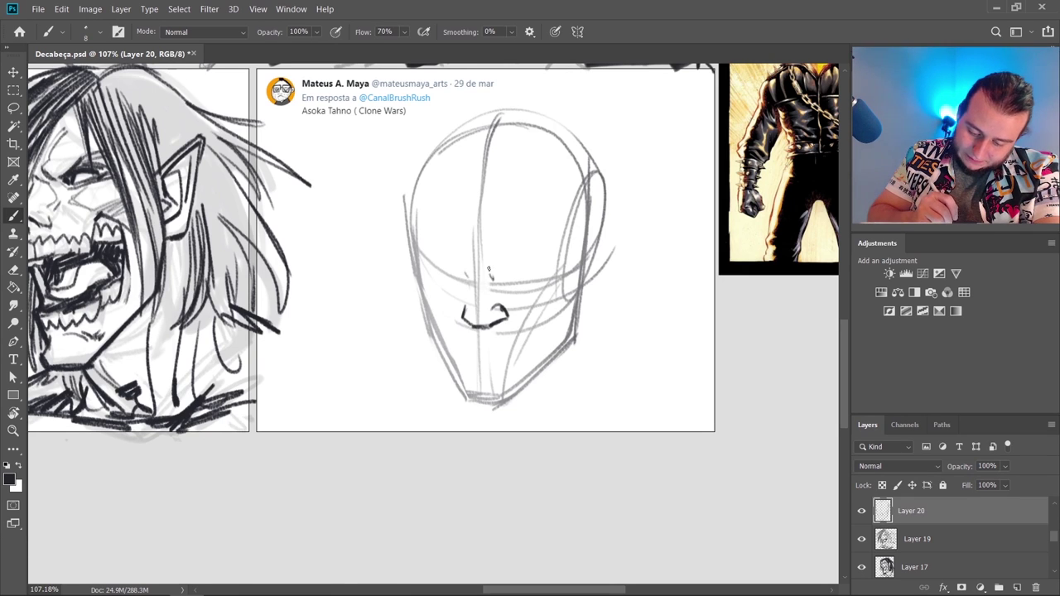
{"action": "key", "text": "e"}
{"action": "key", "text": "b"}
{"action": "left_click_drag", "start_coordinate": [487, 271], "coordinate": [566, 257]}
{"action": "right_click", "coordinate": [535, 218]}
{"action": "key", "text": "e"}
{"action": "right_click", "coordinate": [559, 211]}
{"action": "left_click", "coordinate": [587, 246]}
{"action": "key", "text": "b"}
{"action": "key", "text": "e"}
{"action": "key", "text": "b"}
{"action": "mouse_move", "coordinate": [550, 270]}
{"action": "left_mouse_down"}
{"action": "mouse_move", "coordinate": [510, 274]}
{"action": "mouse_move", "coordinate": [538, 274]}
{"action": "left_mouse_up"}
Sketch the far eye with its slanted brow line and add the bridge of the nose
{"action": "left_click_drag", "start_coordinate": [427, 264], "coordinate": [460, 274]}
{"action": "left_click_drag", "start_coordinate": [430, 269], "coordinate": [462, 284]}
{"action": "left_click_drag", "start_coordinate": [449, 265], "coordinate": [453, 277]}
{"action": "mouse_move", "coordinate": [448, 255]}
{"action": "left_mouse_down"}
{"action": "mouse_move", "coordinate": [467, 270]}
{"action": "mouse_move", "coordinate": [472, 303]}
{"action": "left_mouse_up"}
Sketch the mouth with a dark shadow under the lower lip and fill in the underside of the nose
{"action": "left_click_drag", "start_coordinate": [469, 348], "coordinate": [524, 345]}
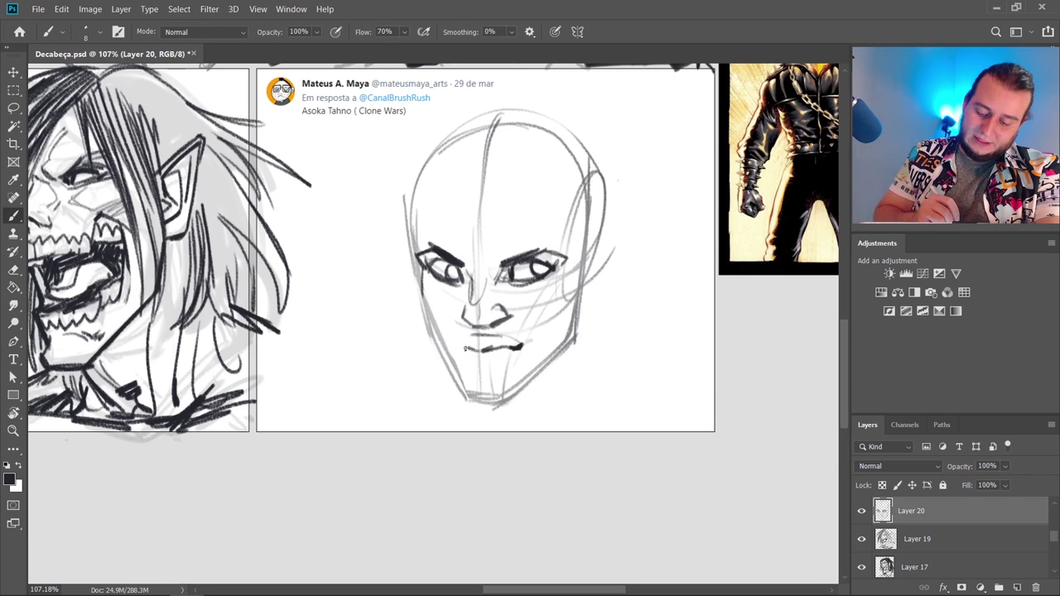
{"action": "key", "text": "ctrl+z"}
{"action": "key", "text": "ctrl+z"}
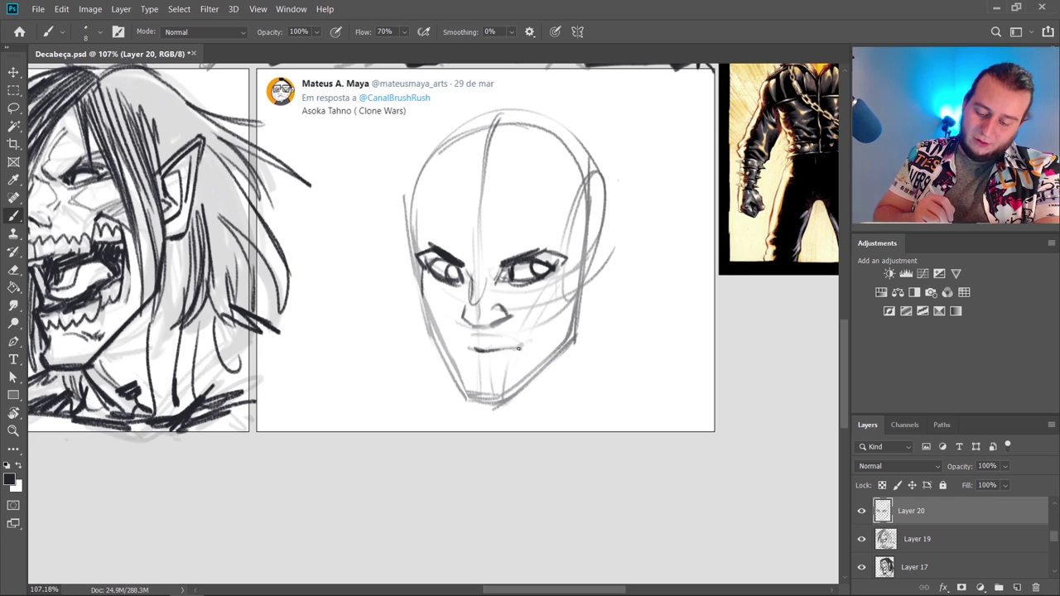
{"action": "mouse_move", "coordinate": [473, 363]}
{"action": "left_mouse_down"}
{"action": "mouse_move", "coordinate": [503, 366]}
{"action": "mouse_move", "coordinate": [518, 346]}
{"action": "left_mouse_up"}
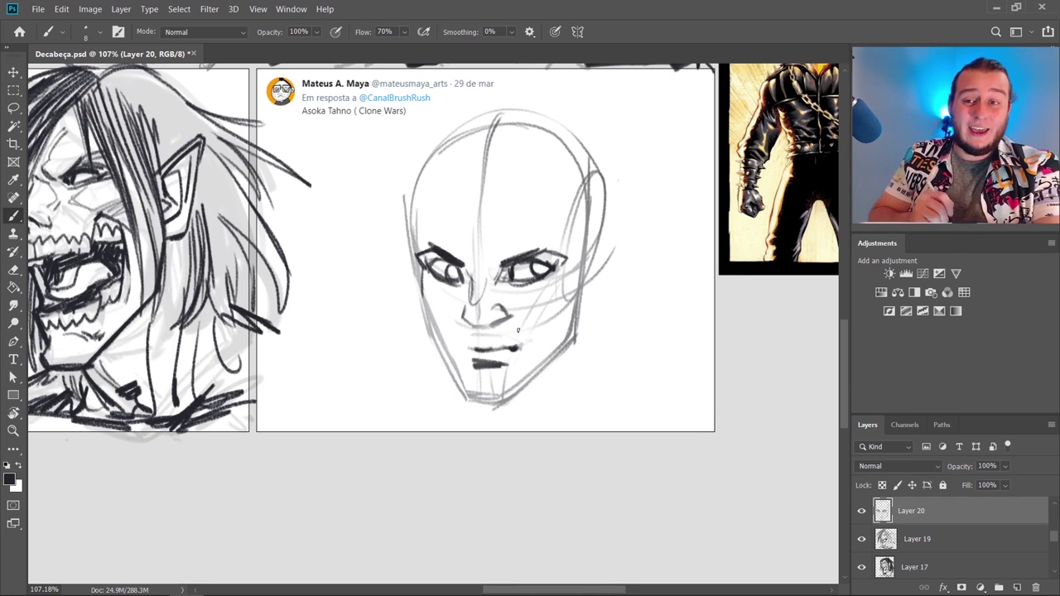
{"action": "left_click_drag", "start_coordinate": [469, 323], "coordinate": [500, 328]}
{"action": "key", "text": "e"}
{"action": "key", "text": "b"}
Rework the near eye by lightening the rough lines and redrawing its lids, iris and brow
{"action": "mouse_move", "coordinate": [495, 254]}
{"action": "left_mouse_down"}
{"action": "mouse_move", "coordinate": [547, 250]}
{"action": "mouse_move", "coordinate": [505, 280]}
{"action": "mouse_move", "coordinate": [565, 281]}
{"action": "mouse_move", "coordinate": [561, 267]}
{"action": "left_mouse_up"}
{"action": "key", "text": "e"}
{"action": "key", "text": "b"}
{"action": "key", "text": "e"}
{"action": "key", "text": "b"}
{"action": "key", "text": "e"}
{"action": "key", "text": "b"}
{"action": "left_click_drag", "start_coordinate": [530, 261], "coordinate": [557, 275]}
Fade the far eye's rough lines and redraw the brow above it
{"action": "key", "text": "e"}
{"action": "left_click_drag", "start_coordinate": [425, 262], "coordinate": [457, 280]}
{"action": "key", "text": "b"}
{"action": "key", "text": "ctrl+z"}
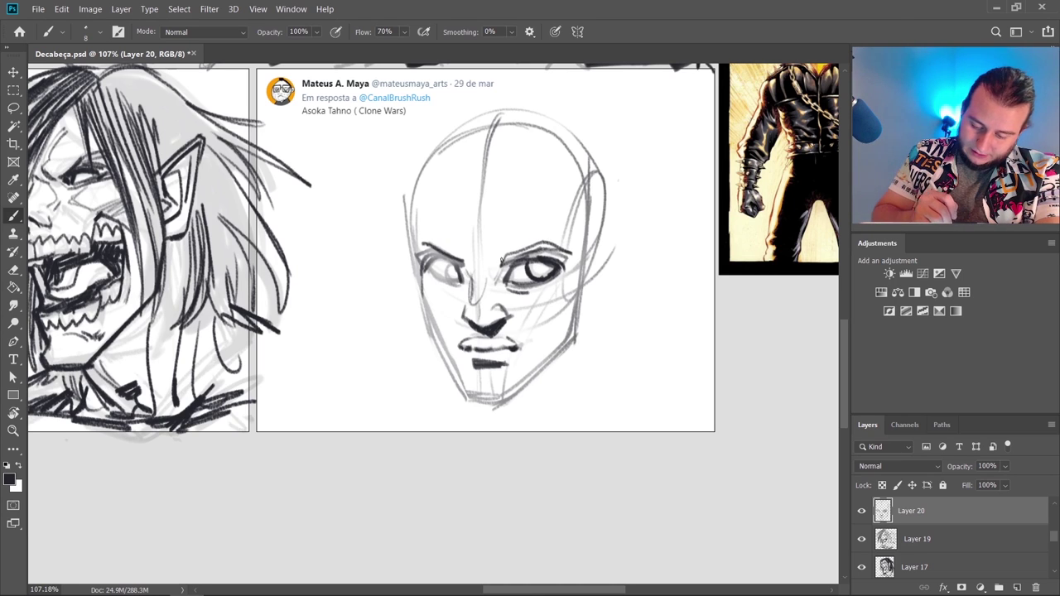
{"action": "left_click_drag", "start_coordinate": [424, 243], "coordinate": [415, 245]}
Redraw the outer cheek contour down to the jaw and rework the softened underside of the nose
{"action": "key", "text": "e"}
{"action": "left_click_drag", "start_coordinate": [577, 275], "coordinate": [578, 341]}
{"action": "key", "text": "b"}
{"action": "left_click_drag", "start_coordinate": [596, 258], "coordinate": [580, 336]}
{"action": "key", "text": "e"}
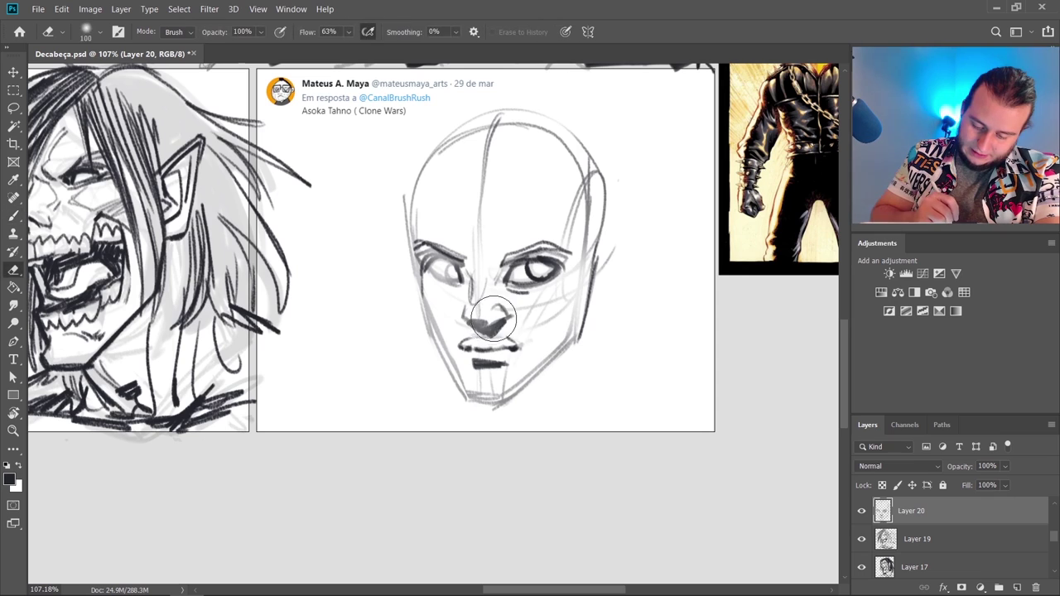
{"action": "key", "text": "b"}
{"action": "left_click_drag", "start_coordinate": [476, 322], "coordinate": [486, 326]}
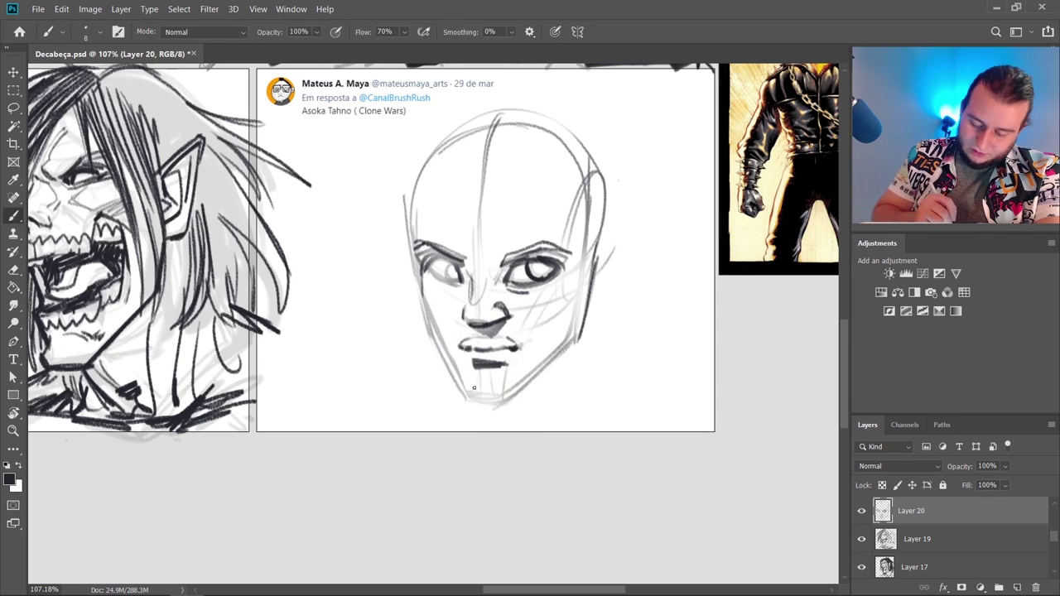
Redraw the near jawline and chin of the head with darker, angular strokes
{"action": "left_click_drag", "start_coordinate": [498, 390], "coordinate": [587, 327]}
{"action": "mouse_move", "coordinate": [568, 348]}
{"action": "left_mouse_down"}
{"action": "mouse_move", "coordinate": [507, 386]}
{"action": "mouse_move", "coordinate": [503, 402]}
{"action": "mouse_move", "coordinate": [470, 386]}
{"action": "left_mouse_up"}
{"action": "key", "text": "e"}
{"action": "key", "text": "b"}
{"action": "key", "text": "e"}
Soften the rough outline and redraw the far cheek contour and the rounded top of the skull
{"action": "mouse_move", "coordinate": [436, 342]}
{"action": "left_mouse_down"}
{"action": "mouse_move", "coordinate": [458, 386]}
{"action": "mouse_move", "coordinate": [429, 329]}
{"action": "mouse_move", "coordinate": [418, 277]}
{"action": "left_mouse_up"}
{"action": "key", "text": "b"}
{"action": "key", "text": "e"}
{"action": "key", "text": "b"}
{"action": "mouse_move", "coordinate": [594, 172]}
{"action": "left_mouse_down"}
{"action": "mouse_move", "coordinate": [594, 257]}
{"action": "mouse_move", "coordinate": [419, 177]}
{"action": "left_mouse_up"}
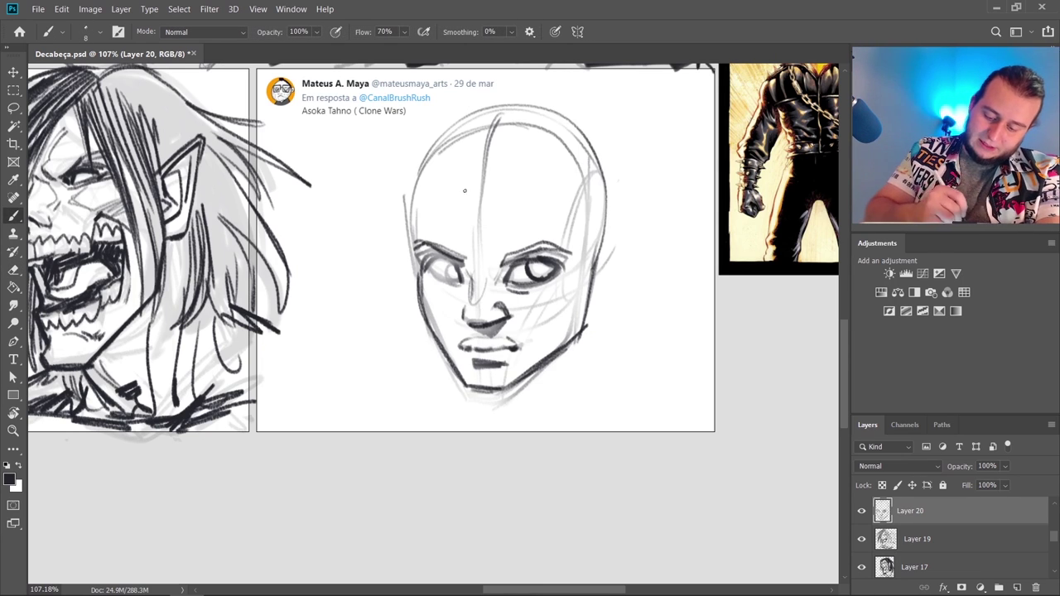
{"action": "key", "text": "e"}
{"action": "mouse_move", "coordinate": [425, 291]}
{"action": "left_mouse_down"}
{"action": "mouse_move", "coordinate": [412, 267]}
{"action": "mouse_move", "coordinate": [412, 208]}
{"action": "left_mouse_up"}
{"action": "key", "text": "b"}
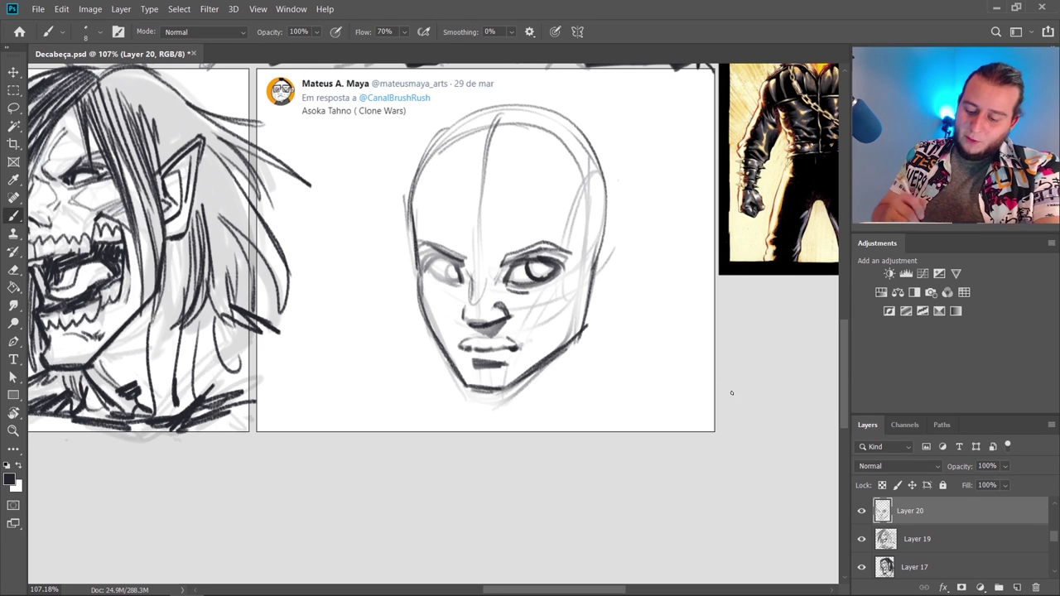
Sketch a small round cartoon head with large eyes, nose and mouth outside the panel, below the character reference
{"action": "mouse_move", "coordinate": [731, 392]}
{"action": "left_mouse_down"}
{"action": "mouse_move", "coordinate": [613, 368]}
{"action": "mouse_move", "coordinate": [478, 379]}
{"action": "mouse_move", "coordinate": [469, 353]}
{"action": "left_mouse_up"}
{"action": "mouse_move", "coordinate": [587, 327]}
{"action": "left_mouse_down"}
{"action": "mouse_move", "coordinate": [509, 362]}
{"action": "mouse_move", "coordinate": [589, 379]}
{"action": "mouse_move", "coordinate": [508, 377]}
{"action": "mouse_move", "coordinate": [562, 339]}
{"action": "mouse_move", "coordinate": [537, 361]}
{"action": "left_mouse_up"}
{"action": "left_click_drag", "start_coordinate": [550, 367], "coordinate": [548, 377]}
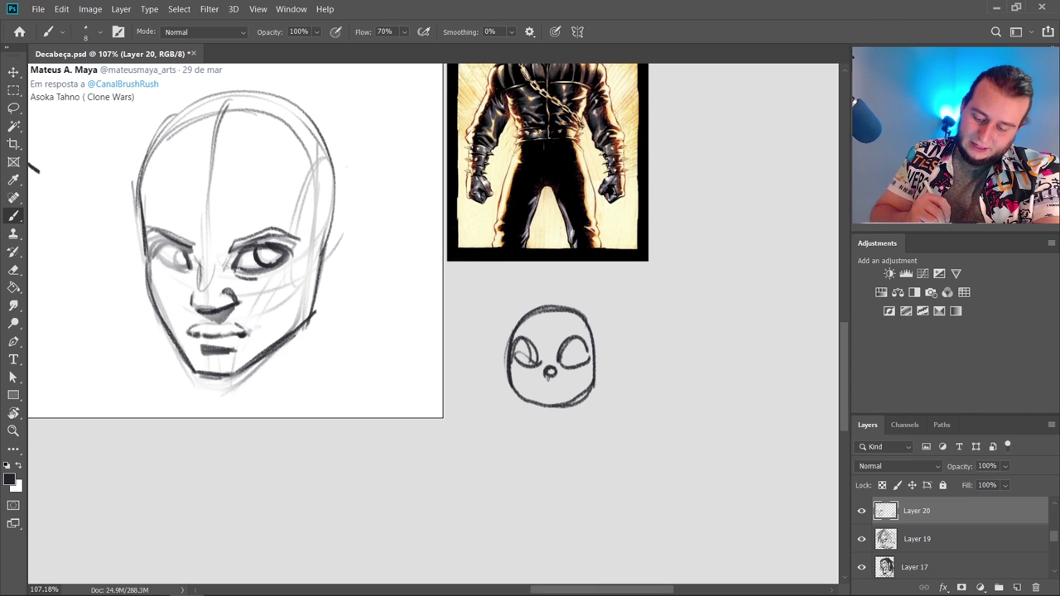
Sketch a longer realistic head with ears and small features beside the cartoon head, and link the two with a double arrow
{"action": "left_click_drag", "start_coordinate": [700, 292], "coordinate": [644, 389]}
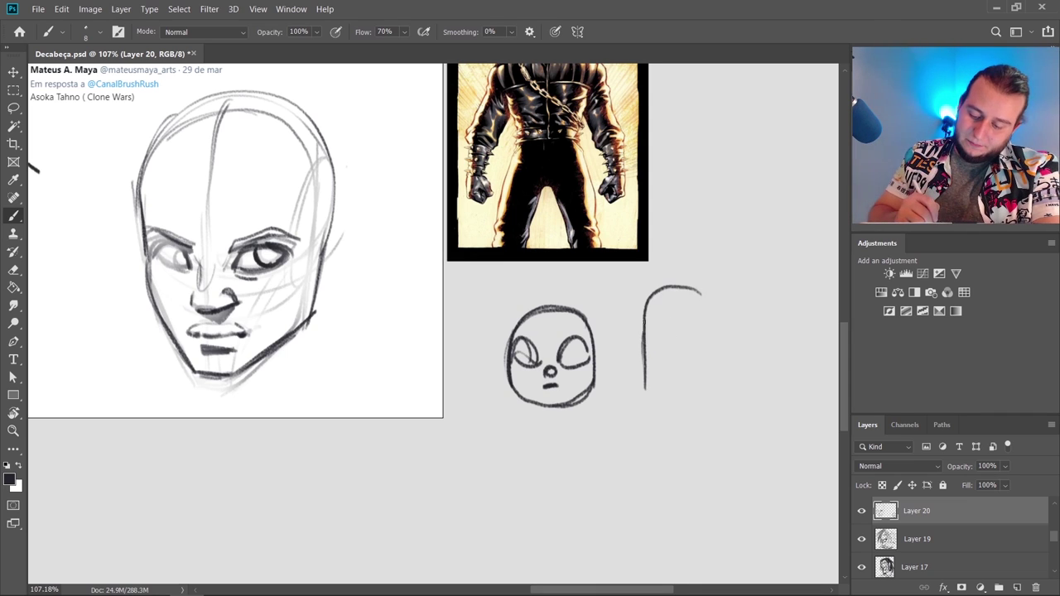
{"action": "left_click_drag", "start_coordinate": [646, 302], "coordinate": [714, 381]}
{"action": "left_click_drag", "start_coordinate": [704, 315], "coordinate": [696, 402]}
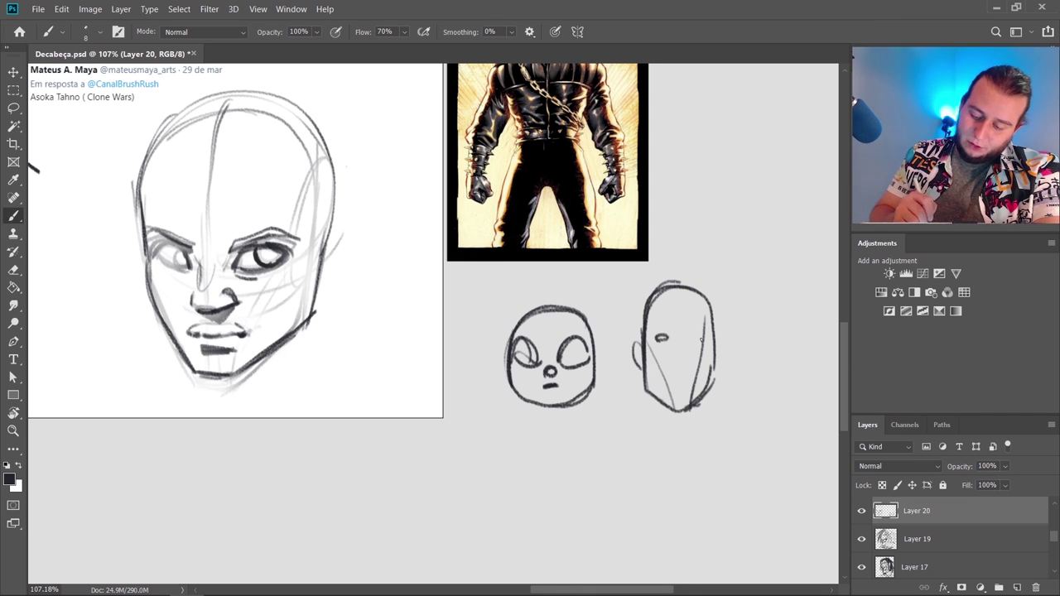
{"action": "left_click_drag", "start_coordinate": [672, 339], "coordinate": [684, 367]}
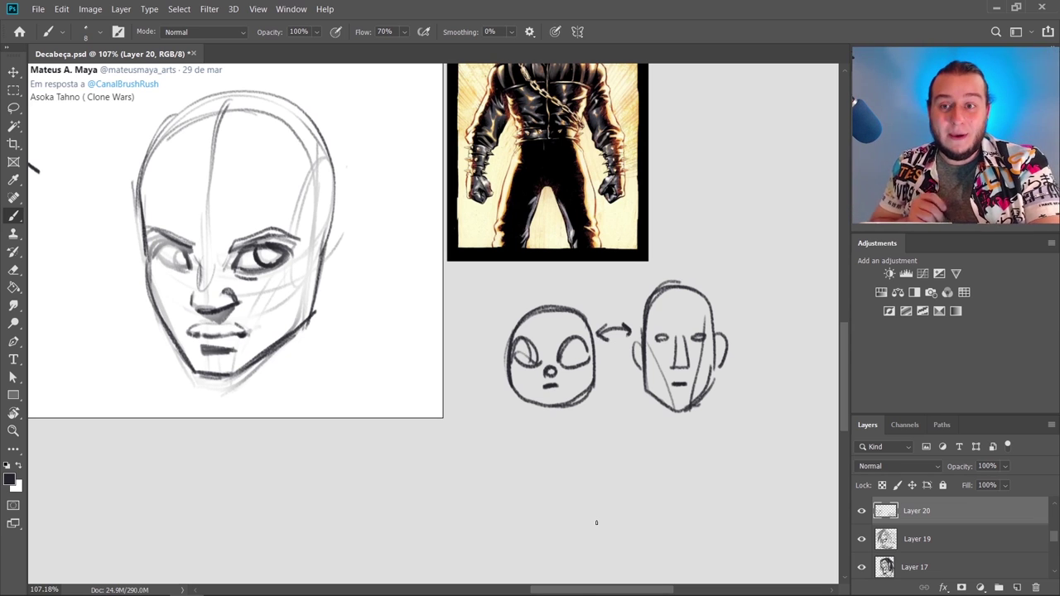
Rework the mouth in the Asoka sketch into fuller lips with a dark shadow under the lower lip
{"action": "mouse_move", "coordinate": [524, 425]}
{"action": "left_mouse_down"}
{"action": "mouse_move", "coordinate": [582, 421]}
{"action": "mouse_move", "coordinate": [549, 412]}
{"action": "left_mouse_up"}
{"action": "key", "text": "e"}
{"action": "left_click_drag", "start_coordinate": [321, 363], "coordinate": [338, 365]}
{"action": "key", "text": "b"}
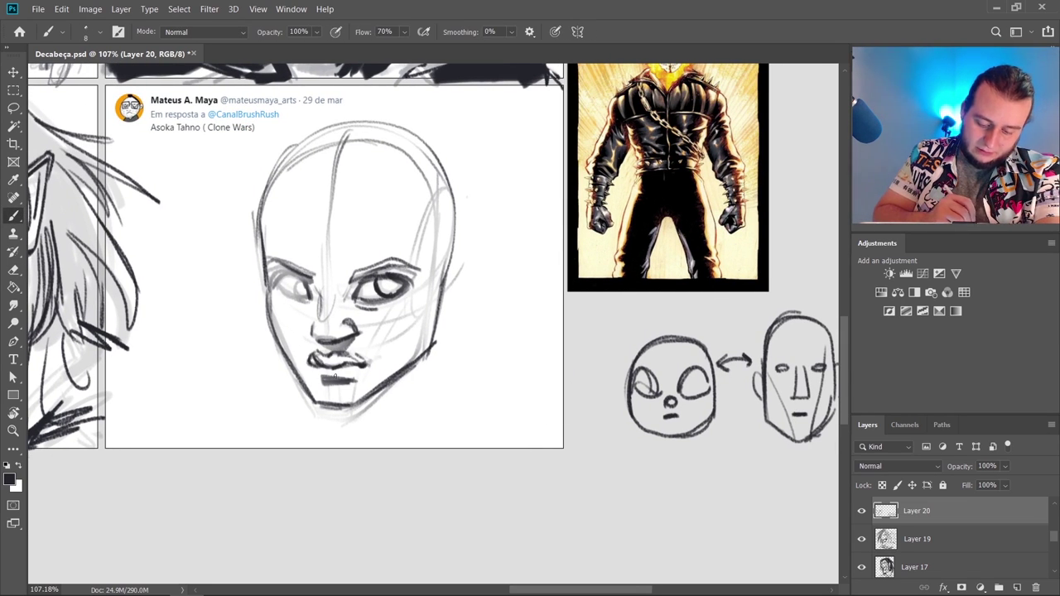
{"action": "key", "text": "ctrl+z"}
{"action": "left_click_drag", "start_coordinate": [320, 382], "coordinate": [352, 381]}
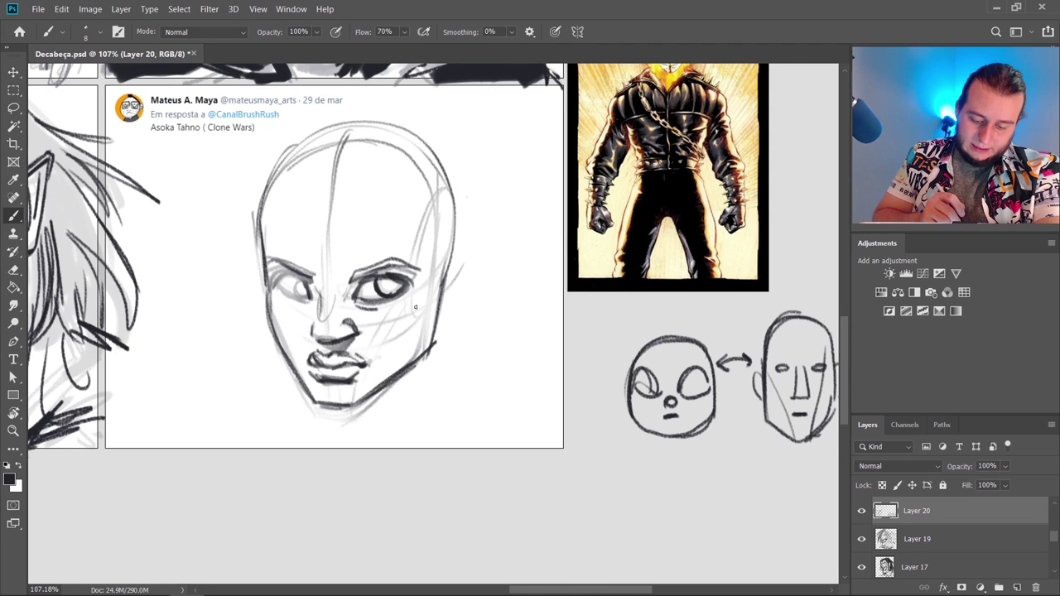
Draw the headdress's lower edge as two arches across the forehead, dipping to a point above the nose
{"action": "left_click_drag", "start_coordinate": [416, 308], "coordinate": [447, 324]}
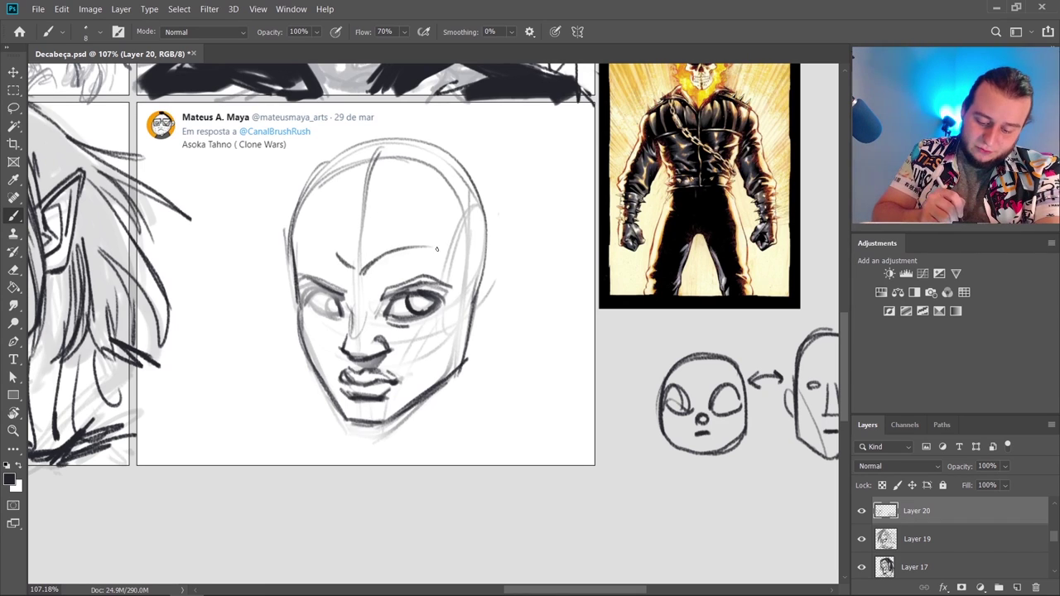
{"action": "left_click_drag", "start_coordinate": [363, 270], "coordinate": [429, 243]}
{"action": "left_click_drag", "start_coordinate": [333, 252], "coordinate": [358, 269]}
{"action": "left_click_drag", "start_coordinate": [297, 255], "coordinate": [333, 247]}
{"action": "key", "text": "e"}
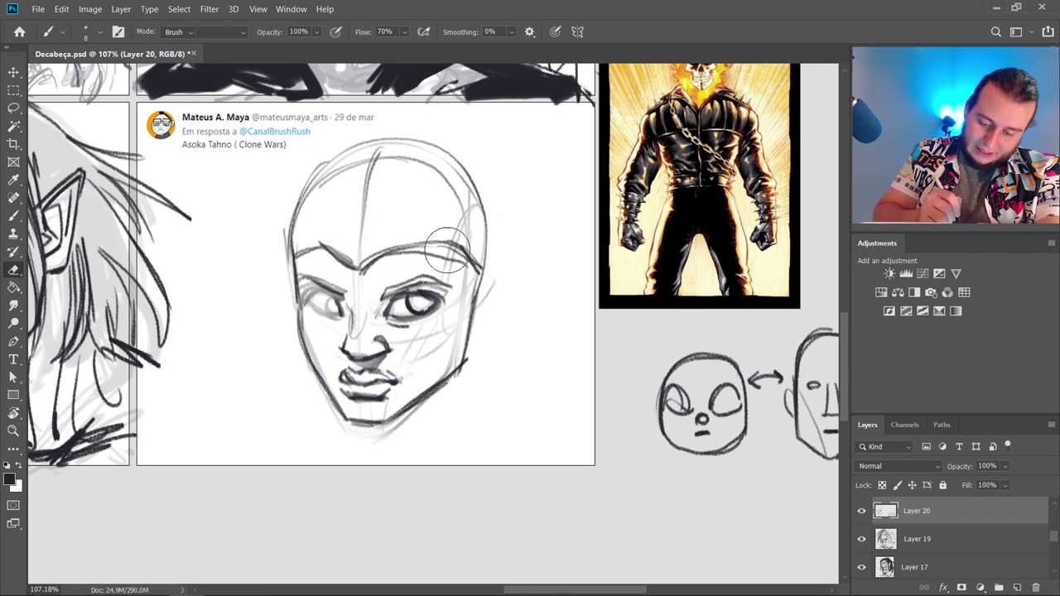
{"action": "key", "text": "b"}
{"action": "left_click_drag", "start_coordinate": [401, 252], "coordinate": [477, 271]}
{"action": "left_click_drag", "start_coordinate": [398, 252], "coordinate": [476, 270]}
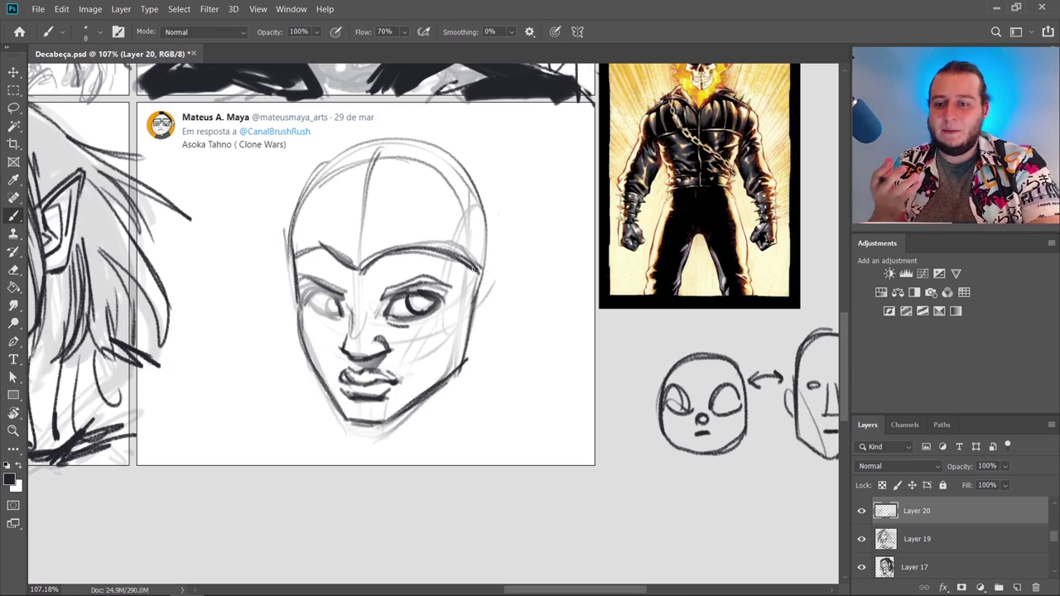
Draw the headdress band's upper edge as a peak on the forehead sloping down to both temples
{"action": "mouse_move", "coordinate": [495, 253]}
{"action": "left_mouse_down"}
{"action": "mouse_move", "coordinate": [284, 235]}
{"action": "mouse_move", "coordinate": [355, 265]}
{"action": "mouse_move", "coordinate": [467, 275]}
{"action": "left_mouse_up"}
{"action": "key", "text": "e"}
{"action": "key", "text": "b"}
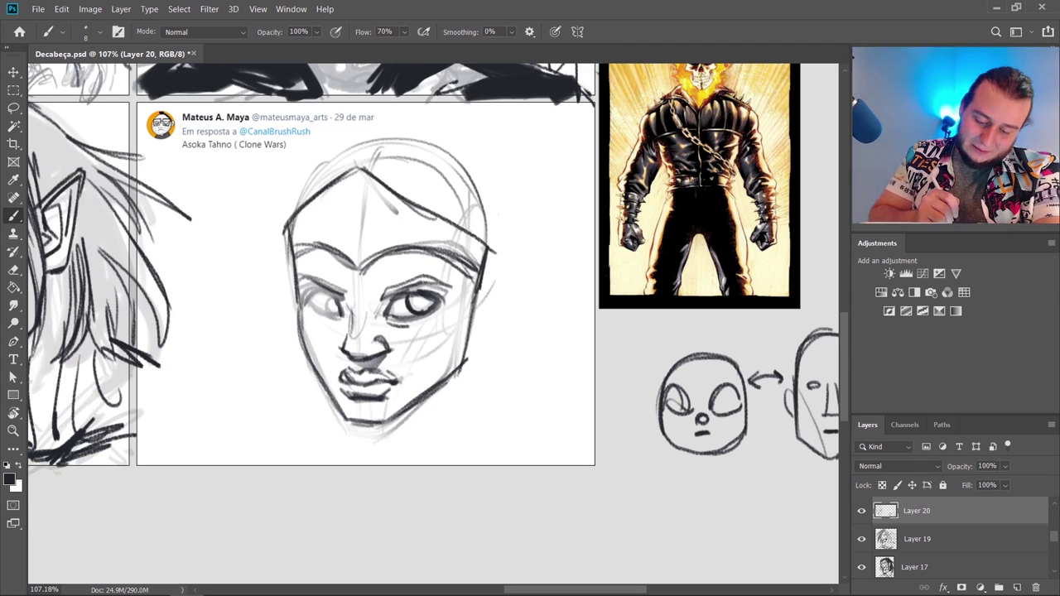
{"action": "left_click_drag", "start_coordinate": [448, 222], "coordinate": [279, 220]}
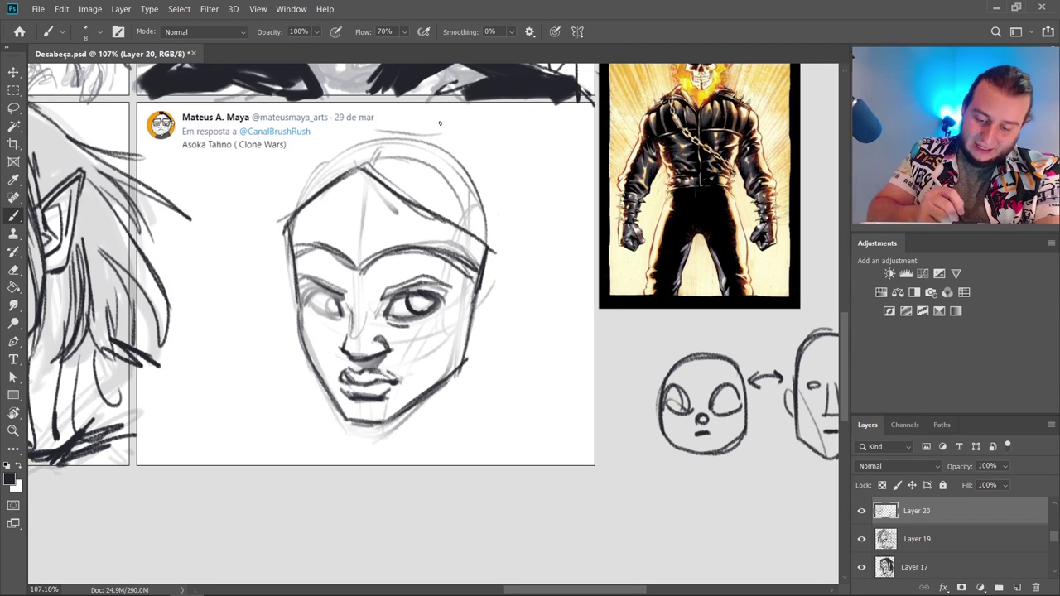
Sketch the large outer headdress contour with one long head-tail hanging down each side of the face
{"action": "mouse_move", "coordinate": [372, 133]}
{"action": "left_mouse_down"}
{"action": "mouse_move", "coordinate": [539, 170]}
{"action": "mouse_move", "coordinate": [575, 261]}
{"action": "mouse_move", "coordinate": [521, 458]}
{"action": "mouse_move", "coordinate": [442, 519]}
{"action": "left_mouse_up"}
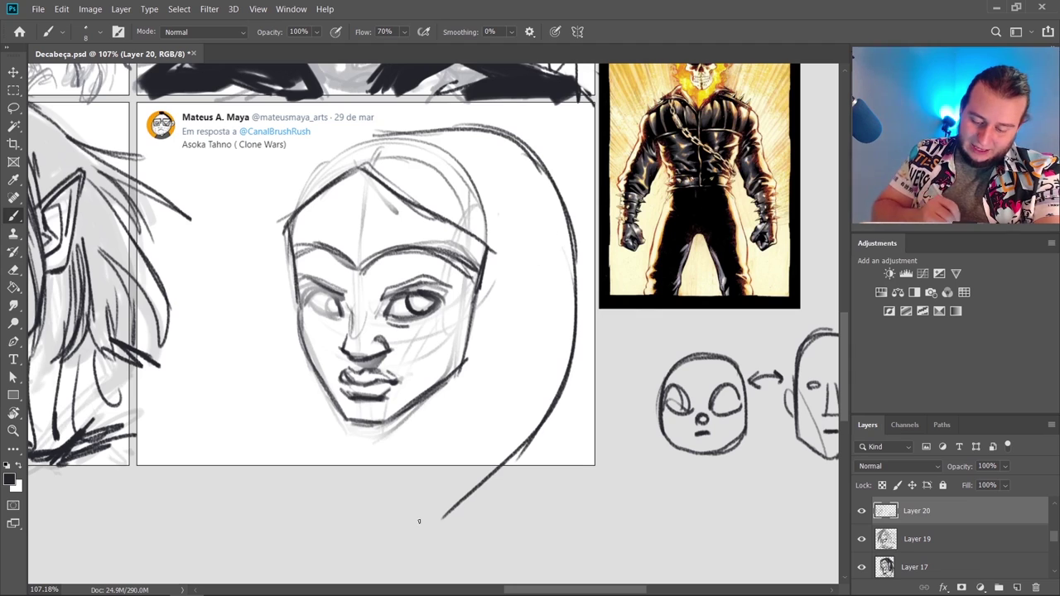
{"action": "left_click_drag", "start_coordinate": [476, 286], "coordinate": [394, 511]}
{"action": "mouse_move", "coordinate": [282, 144]}
{"action": "left_mouse_down"}
{"action": "mouse_move", "coordinate": [282, 277]}
{"action": "mouse_move", "coordinate": [257, 483]}
{"action": "left_mouse_up"}
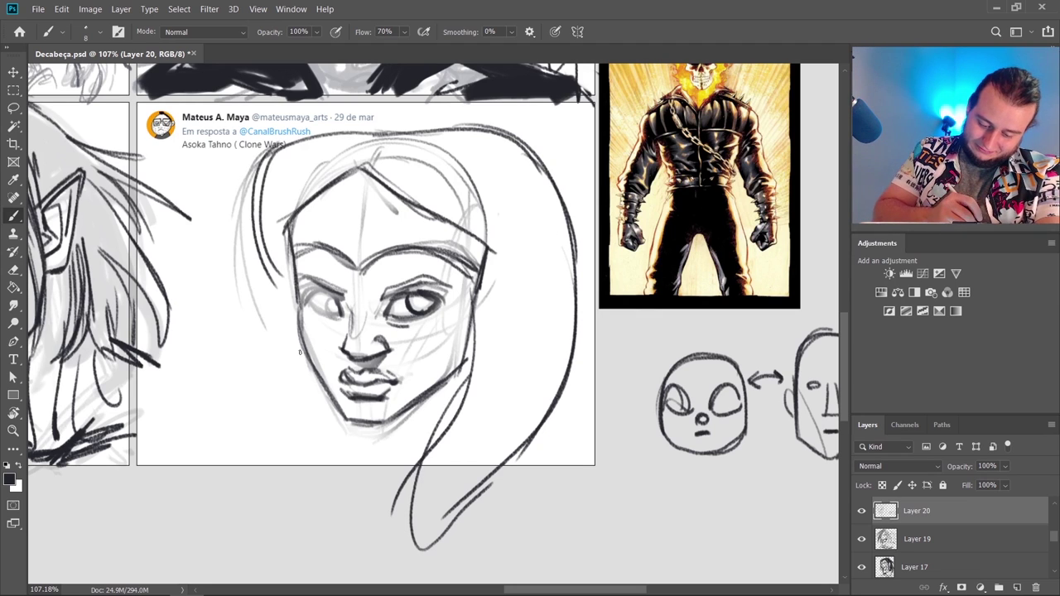
{"action": "mouse_move", "coordinate": [289, 384]}
{"action": "left_mouse_down"}
{"action": "mouse_move", "coordinate": [260, 421]}
{"action": "mouse_move", "coordinate": [248, 515]}
{"action": "left_mouse_up"}
{"action": "left_click_drag", "start_coordinate": [295, 378], "coordinate": [252, 516]}
{"action": "left_click_drag", "start_coordinate": [330, 404], "coordinate": [256, 513]}
{"action": "left_click_drag", "start_coordinate": [324, 407], "coordinate": [253, 516]}
Strengthen the headdress's top edge and redraw the near side's outer contour from a pointed upper corner
{"action": "left_click_drag", "start_coordinate": [378, 136], "coordinate": [503, 126]}
{"action": "left_click_drag", "start_coordinate": [368, 141], "coordinate": [502, 128]}
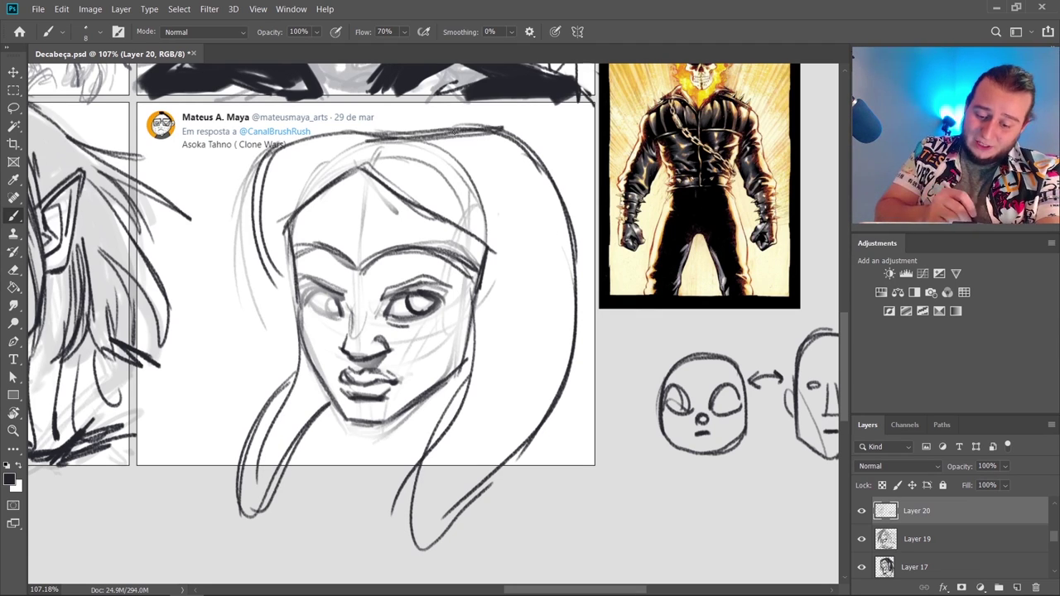
{"action": "left_click_drag", "start_coordinate": [399, 136], "coordinate": [513, 122]}
{"action": "left_click_drag", "start_coordinate": [515, 122], "coordinate": [583, 317]}
{"action": "key", "text": "ctrl+z"}
{"action": "left_click_drag", "start_coordinate": [512, 122], "coordinate": [580, 310]}
{"action": "left_click_drag", "start_coordinate": [524, 116], "coordinate": [584, 322]}
Extend the headdress's top edge to the far corner, angle it down to the temple and erase the old rough curves
{"action": "left_click_drag", "start_coordinate": [495, 130], "coordinate": [330, 126]}
{"action": "key", "text": "ctrl+z"}
{"action": "mouse_move", "coordinate": [499, 121]}
{"action": "left_mouse_down"}
{"action": "mouse_move", "coordinate": [336, 135]}
{"action": "mouse_move", "coordinate": [260, 222]}
{"action": "left_mouse_up"}
{"action": "left_click_drag", "start_coordinate": [321, 124], "coordinate": [264, 237]}
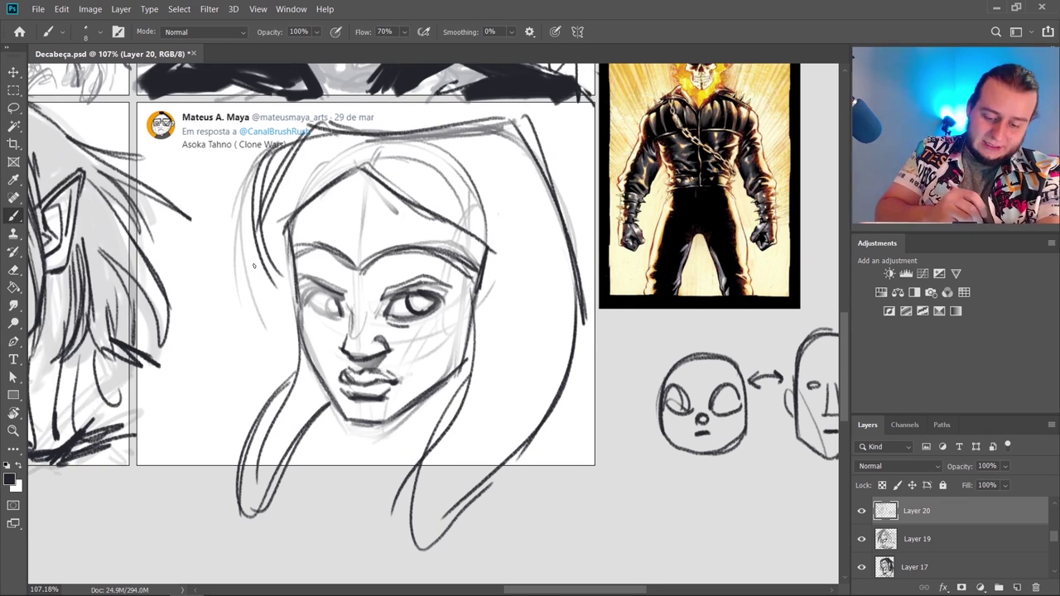
{"action": "key", "text": "e"}
{"action": "left_click_drag", "start_coordinate": [286, 134], "coordinate": [265, 258]}
{"action": "key", "text": "b"}
Redraw the far head-tail longer with a sharp pointed tip, fading its earlier rounded end
{"action": "mouse_move", "coordinate": [248, 428]}
{"action": "left_mouse_down"}
{"action": "mouse_move", "coordinate": [302, 429]}
{"action": "mouse_move", "coordinate": [254, 531]}
{"action": "left_mouse_up"}
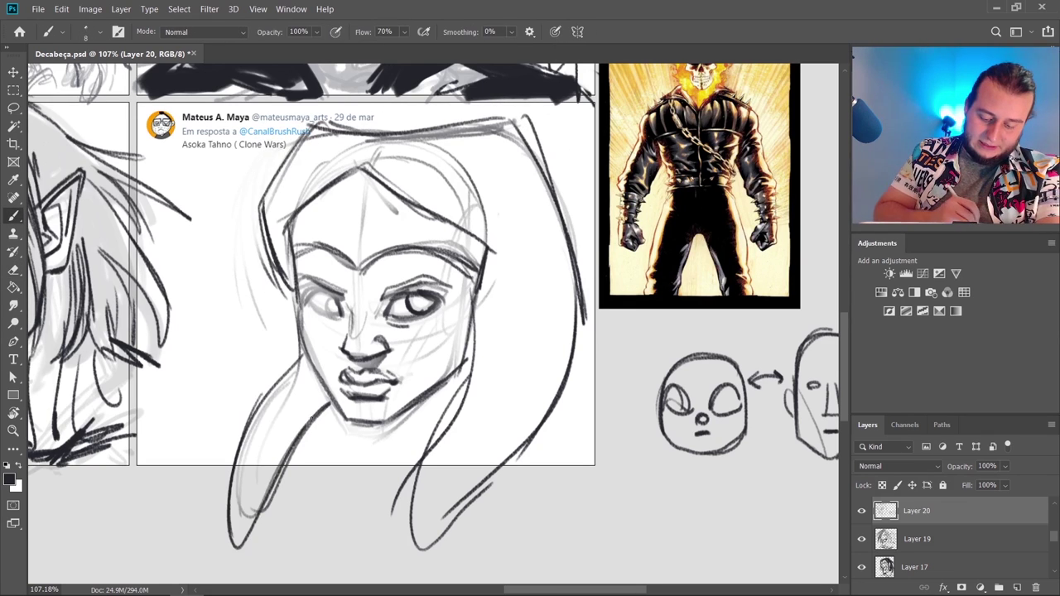
{"action": "left_click_drag", "start_coordinate": [317, 421], "coordinate": [257, 518]}
{"action": "key", "text": "e"}
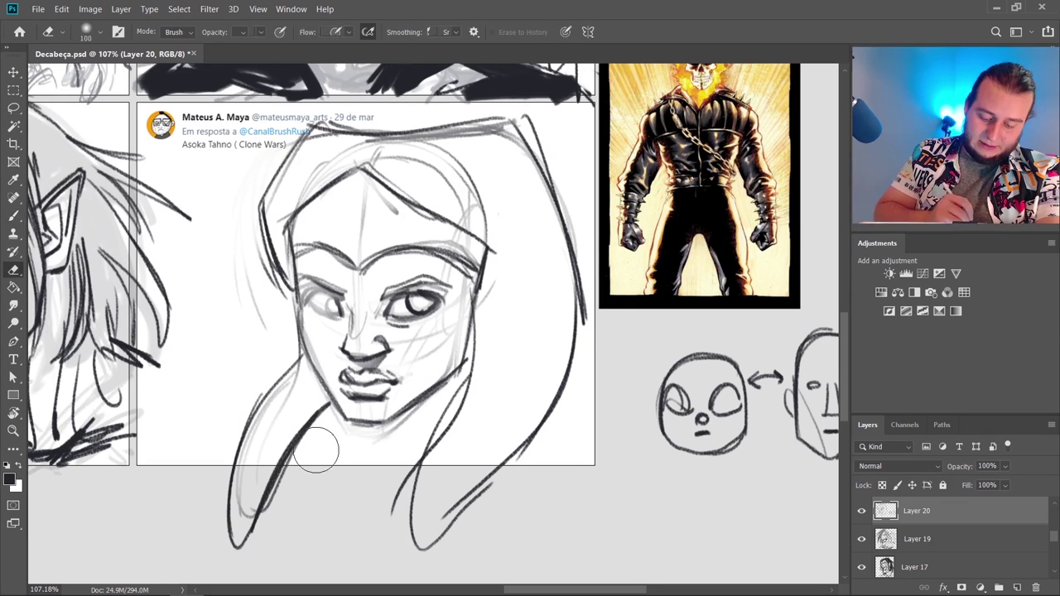
{"action": "left_click_drag", "start_coordinate": [320, 450], "coordinate": [243, 550]}
{"action": "key", "text": "b"}
{"action": "left_click_drag", "start_coordinate": [267, 495], "coordinate": [230, 553]}
{"action": "left_click_drag", "start_coordinate": [282, 375], "coordinate": [224, 489]}
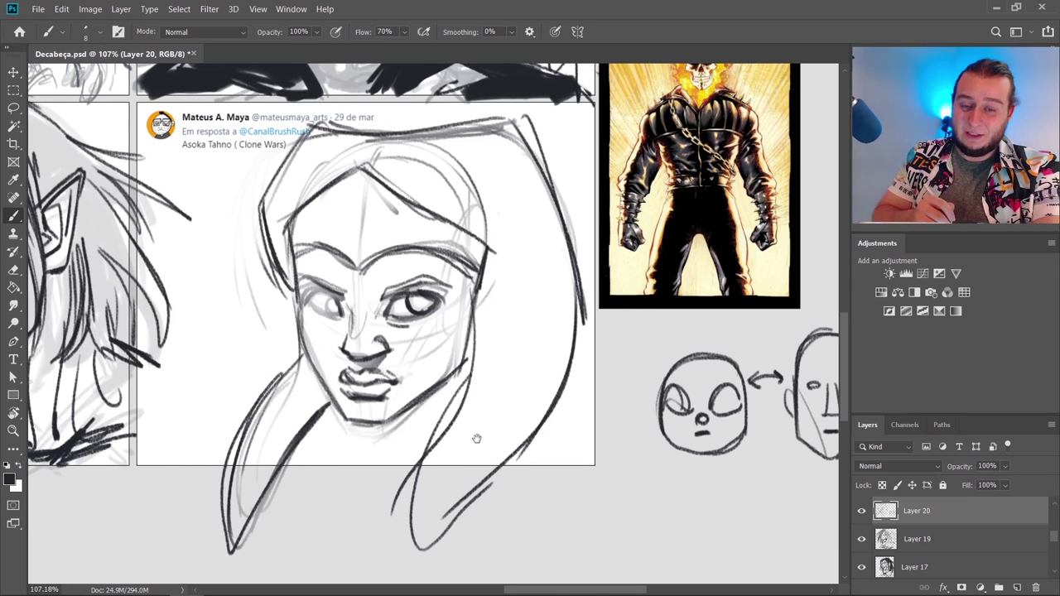
Fade the near head-tail's rough lines and redraw both edges down to a pointed tip
{"action": "mouse_move", "coordinate": [477, 439]}
{"action": "left_mouse_down"}
{"action": "mouse_move", "coordinate": [474, 417]}
{"action": "mouse_move", "coordinate": [427, 483]}
{"action": "mouse_move", "coordinate": [439, 406]}
{"action": "left_mouse_up"}
{"action": "key", "text": "e"}
{"action": "key", "text": "b"}
{"action": "left_click_drag", "start_coordinate": [468, 356], "coordinate": [412, 540]}
{"action": "left_click_drag", "start_coordinate": [431, 414], "coordinate": [415, 540]}
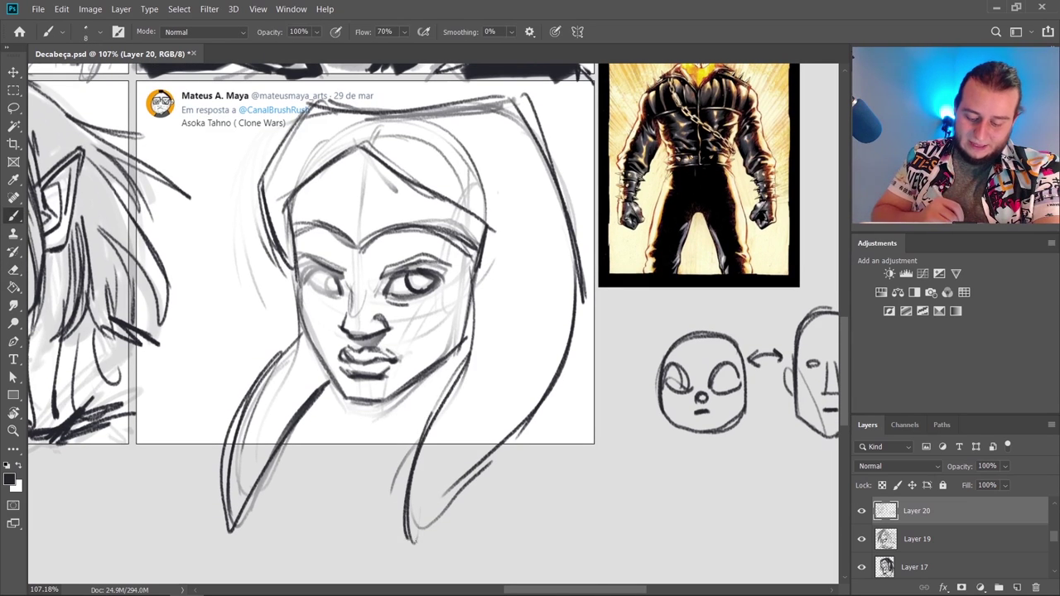
{"action": "left_click_drag", "start_coordinate": [502, 436], "coordinate": [409, 542]}
{"action": "key", "text": "e"}
{"action": "key", "text": "b"}
{"action": "mouse_move", "coordinate": [557, 407]}
{"action": "left_mouse_down"}
{"action": "mouse_move", "coordinate": [416, 554]}
{"action": "mouse_move", "coordinate": [404, 541]}
{"action": "left_mouse_up"}
Erase the far head-tail and redraw it shorter below the chin, adding neck and diagonal shoulder lines
{"action": "left_click_drag", "start_coordinate": [424, 419], "coordinate": [309, 479]}
{"action": "key", "text": "e"}
{"action": "mouse_move", "coordinate": [315, 412]}
{"action": "left_mouse_down"}
{"action": "mouse_move", "coordinate": [285, 377]}
{"action": "mouse_move", "coordinate": [272, 464]}
{"action": "left_mouse_up"}
{"action": "key", "text": "b"}
{"action": "left_click_drag", "start_coordinate": [350, 405], "coordinate": [303, 482]}
{"action": "left_click_drag", "start_coordinate": [351, 404], "coordinate": [296, 501]}
{"action": "left_click_drag", "start_coordinate": [379, 433], "coordinate": [305, 484]}
{"action": "left_click_drag", "start_coordinate": [352, 403], "coordinate": [308, 500]}
{"action": "left_click_drag", "start_coordinate": [404, 432], "coordinate": [257, 532]}
{"action": "left_click_drag", "start_coordinate": [298, 502], "coordinate": [443, 439]}
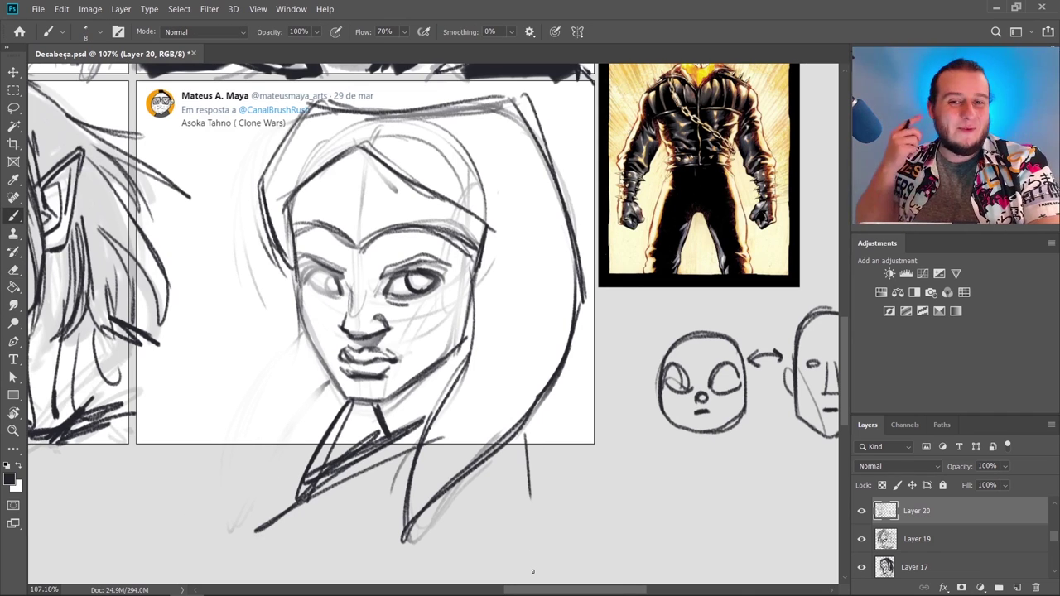
Darken the near head-tail's inner edge along the face and down toward its tip
{"action": "left_click_drag", "start_coordinate": [482, 264], "coordinate": [454, 378]}
{"action": "key", "text": "e"}
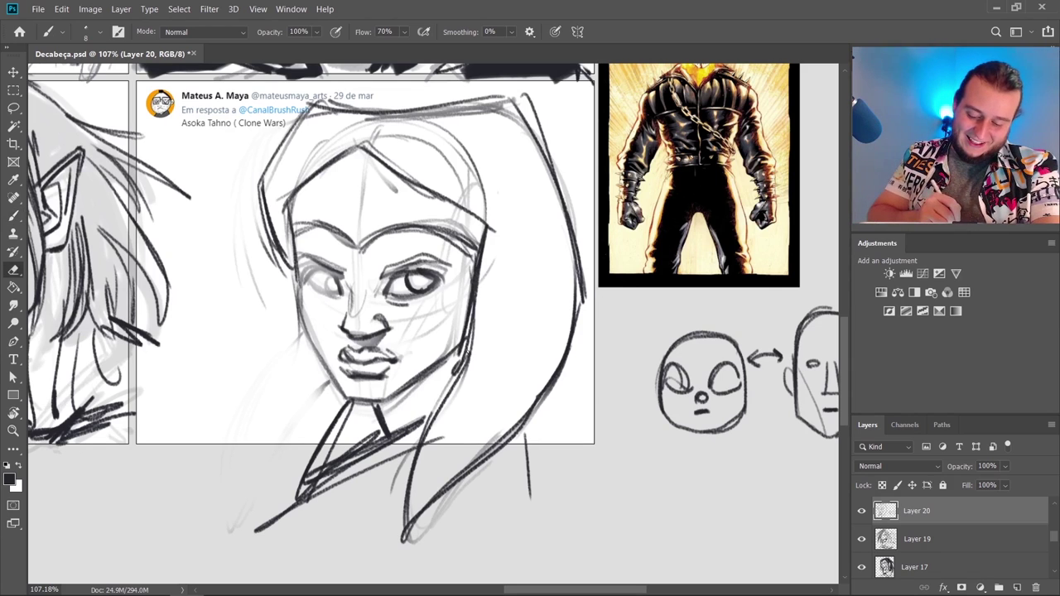
{"action": "key", "text": "b"}
{"action": "left_click_drag", "start_coordinate": [476, 303], "coordinate": [406, 502]}
Draw curved stripes across the near head-tail, spaced from its tip up to beside the forehead
{"action": "left_click_drag", "start_coordinate": [420, 453], "coordinate": [442, 450]}
{"action": "left_click_drag", "start_coordinate": [457, 367], "coordinate": [543, 396]}
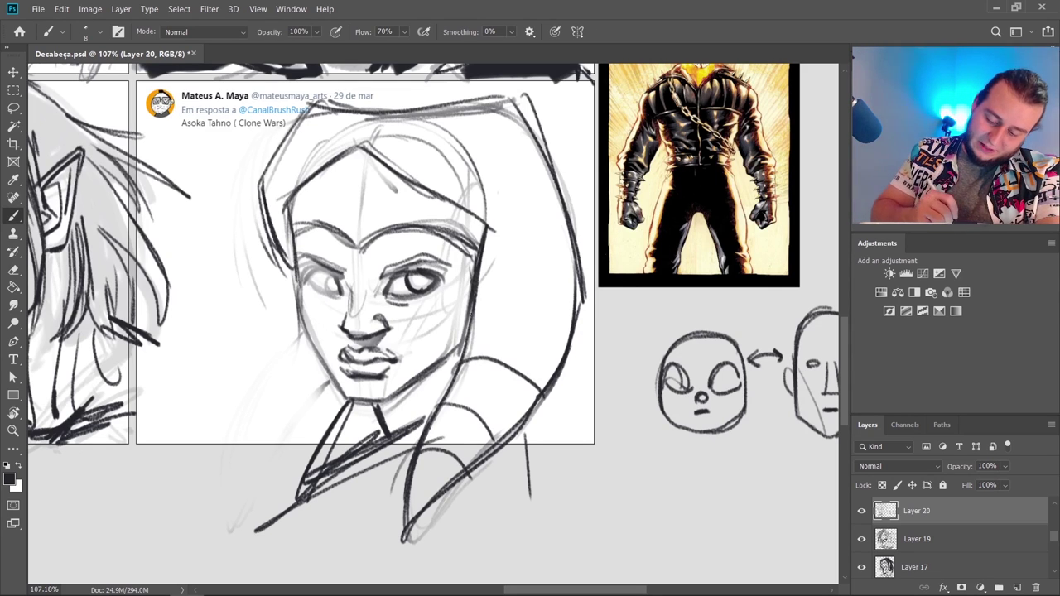
{"action": "left_click_drag", "start_coordinate": [470, 313], "coordinate": [567, 336]}
{"action": "left_click_drag", "start_coordinate": [482, 278], "coordinate": [580, 257]}
{"action": "mouse_move", "coordinate": [474, 212]}
{"action": "left_mouse_down"}
{"action": "mouse_move", "coordinate": [544, 175]}
{"action": "mouse_move", "coordinate": [554, 191]}
{"action": "left_mouse_up"}
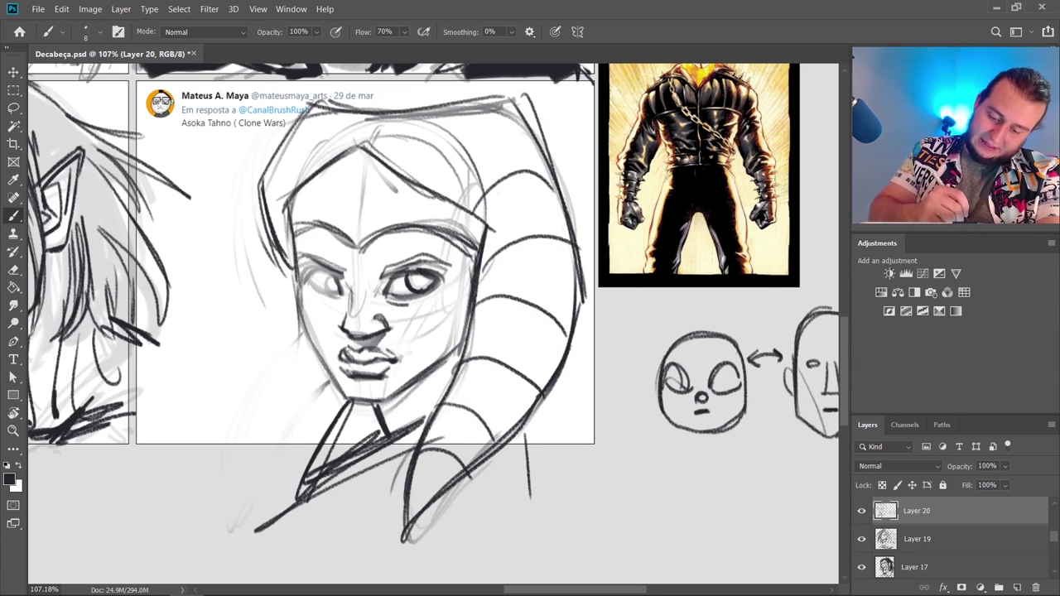
Continue the curved stripes across the top of the headdress to its far side
{"action": "left_click_drag", "start_coordinate": [420, 182], "coordinate": [454, 116]}
{"action": "left_click_drag", "start_coordinate": [385, 151], "coordinate": [401, 111]}
{"action": "left_click_drag", "start_coordinate": [346, 147], "coordinate": [348, 114]}
{"action": "left_click_drag", "start_coordinate": [307, 182], "coordinate": [297, 124]}
{"action": "left_click_drag", "start_coordinate": [276, 201], "coordinate": [263, 176]}
Add dark bands near both head-tail tips and rework the diagonal collar lines below the jaw
{"action": "left_click_drag", "start_coordinate": [328, 439], "coordinate": [365, 444]}
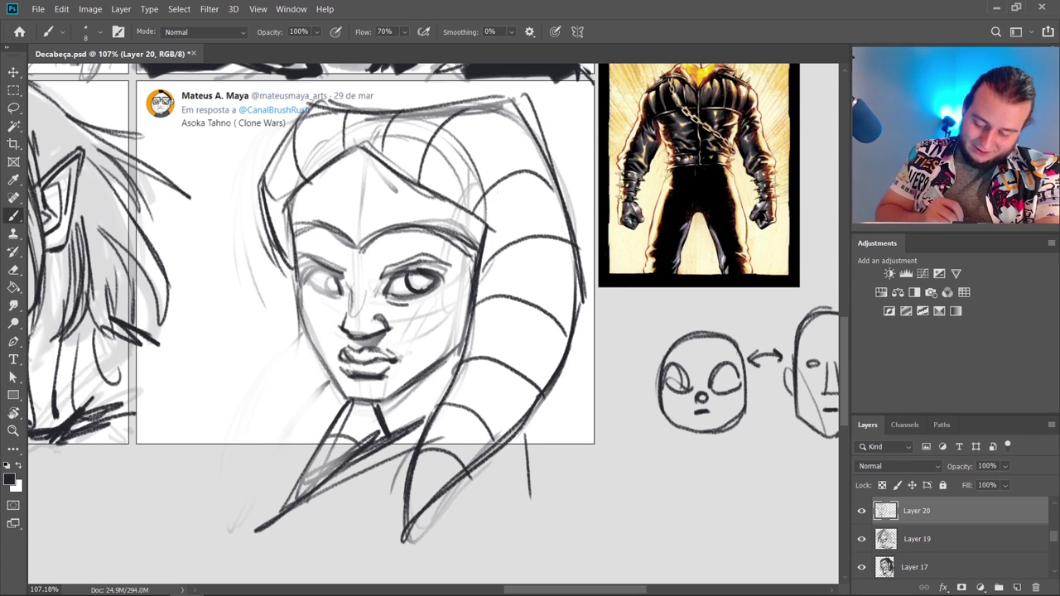
{"action": "mouse_move", "coordinate": [411, 487]}
{"action": "left_mouse_down"}
{"action": "mouse_move", "coordinate": [454, 467]}
{"action": "mouse_move", "coordinate": [462, 474]}
{"action": "mouse_move", "coordinate": [426, 449]}
{"action": "mouse_move", "coordinate": [460, 462]}
{"action": "left_mouse_up"}
{"action": "left_click_drag", "start_coordinate": [318, 468], "coordinate": [353, 437]}
{"action": "mouse_move", "coordinate": [291, 495]}
{"action": "left_mouse_down"}
{"action": "mouse_move", "coordinate": [326, 443]}
{"action": "mouse_move", "coordinate": [251, 549]}
{"action": "left_mouse_up"}
{"action": "left_click_drag", "start_coordinate": [372, 463], "coordinate": [312, 503]}
{"action": "left_click_drag", "start_coordinate": [449, 383], "coordinate": [318, 507]}
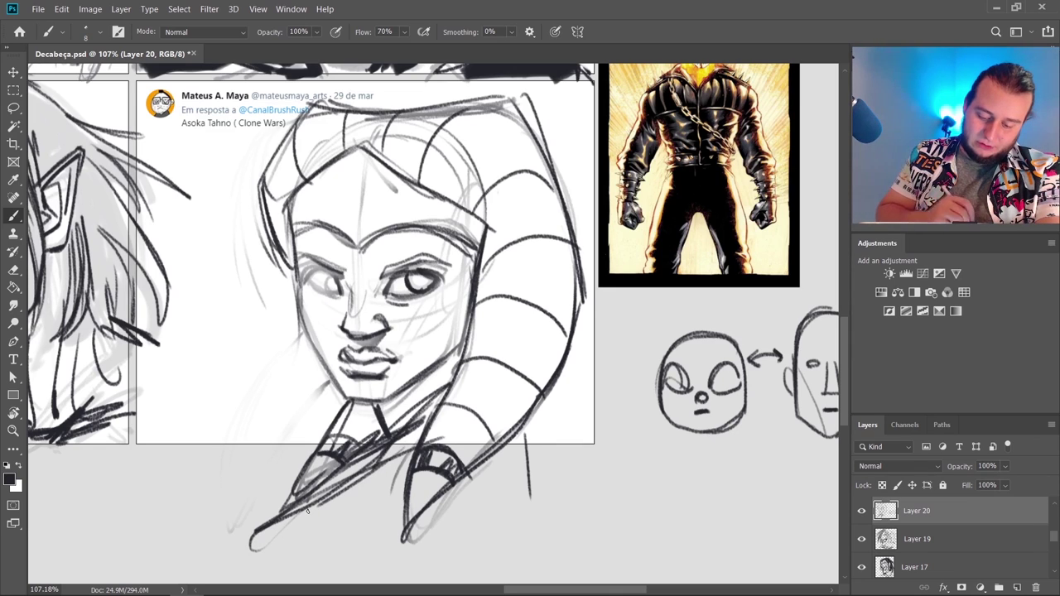
Darken both brows and redraw the far eye's lids and iris
{"action": "mouse_move", "coordinate": [376, 277]}
{"action": "left_mouse_down"}
{"action": "mouse_move", "coordinate": [385, 262]}
{"action": "mouse_move", "coordinate": [451, 257]}
{"action": "left_mouse_up"}
{"action": "left_click_drag", "start_coordinate": [449, 262], "coordinate": [427, 252]}
{"action": "left_click_drag", "start_coordinate": [342, 275], "coordinate": [339, 262]}
{"action": "mouse_move", "coordinate": [344, 274]}
{"action": "left_mouse_down"}
{"action": "mouse_move", "coordinate": [318, 251]}
{"action": "mouse_move", "coordinate": [343, 261]}
{"action": "left_mouse_up"}
{"action": "mouse_move", "coordinate": [341, 263]}
{"action": "left_mouse_down"}
{"action": "mouse_move", "coordinate": [338, 287]}
{"action": "mouse_move", "coordinate": [320, 289]}
{"action": "left_mouse_up"}
{"action": "left_click_drag", "start_coordinate": [307, 290], "coordinate": [340, 300]}
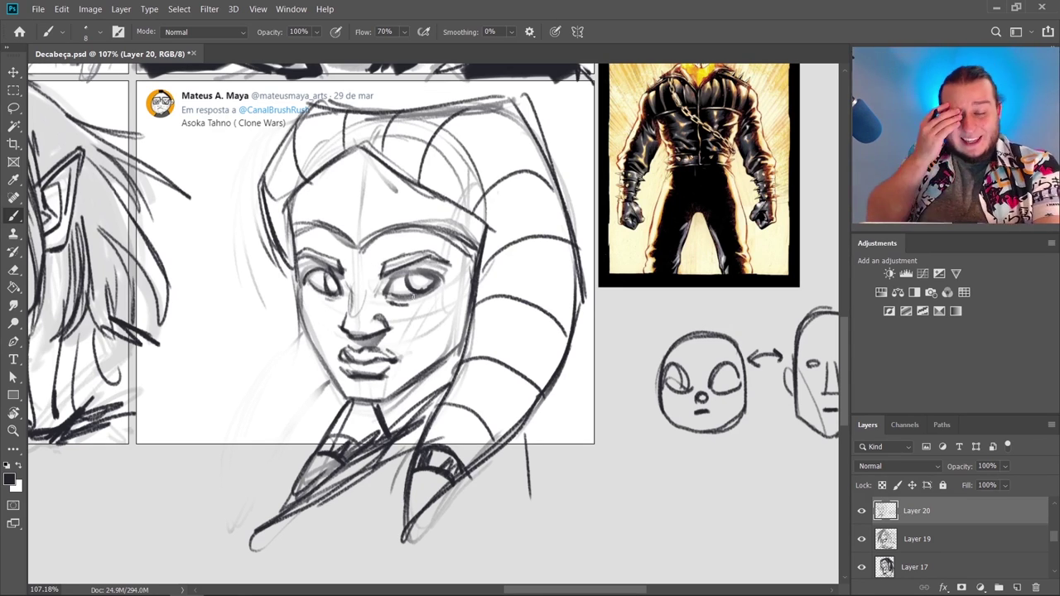
Draw short marking strokes above both brows and undo the stray stroke on the near cheek
{"action": "left_click_drag", "start_coordinate": [381, 250], "coordinate": [423, 230]}
{"action": "left_click_drag", "start_coordinate": [313, 229], "coordinate": [336, 245]}
{"action": "left_click_drag", "start_coordinate": [431, 305], "coordinate": [469, 298]}
{"action": "key", "text": "ctrl+z"}
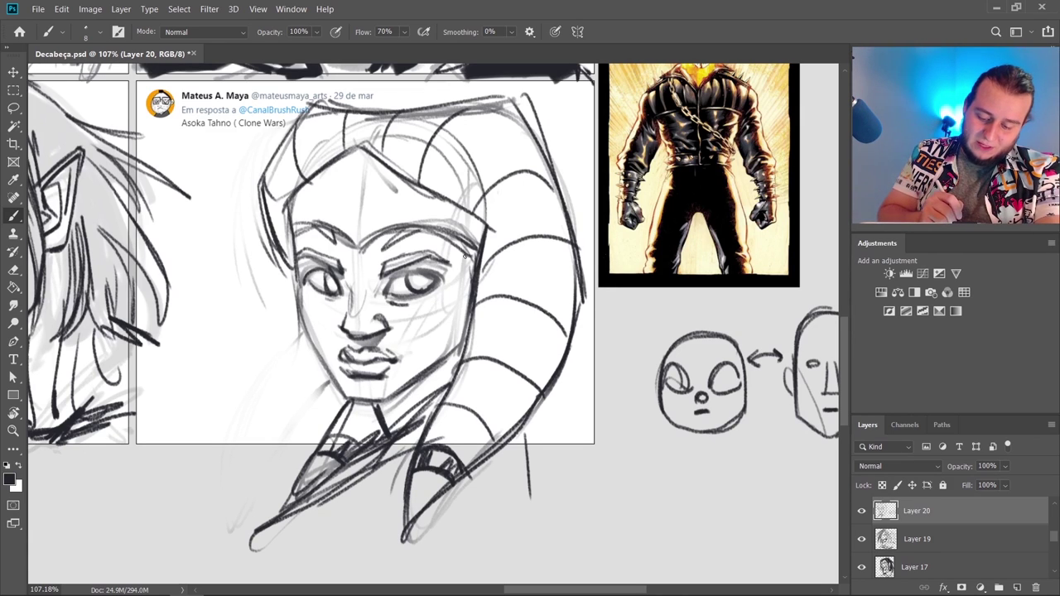
Draw angular face markings on both cheeks and a small pointed shape under the chin
{"action": "mouse_move", "coordinate": [462, 258]}
{"action": "left_mouse_down"}
{"action": "mouse_move", "coordinate": [452, 295]}
{"action": "mouse_move", "coordinate": [422, 310]}
{"action": "mouse_move", "coordinate": [412, 334]}
{"action": "mouse_move", "coordinate": [447, 309]}
{"action": "left_mouse_up"}
{"action": "left_click_drag", "start_coordinate": [476, 248], "coordinate": [451, 307]}
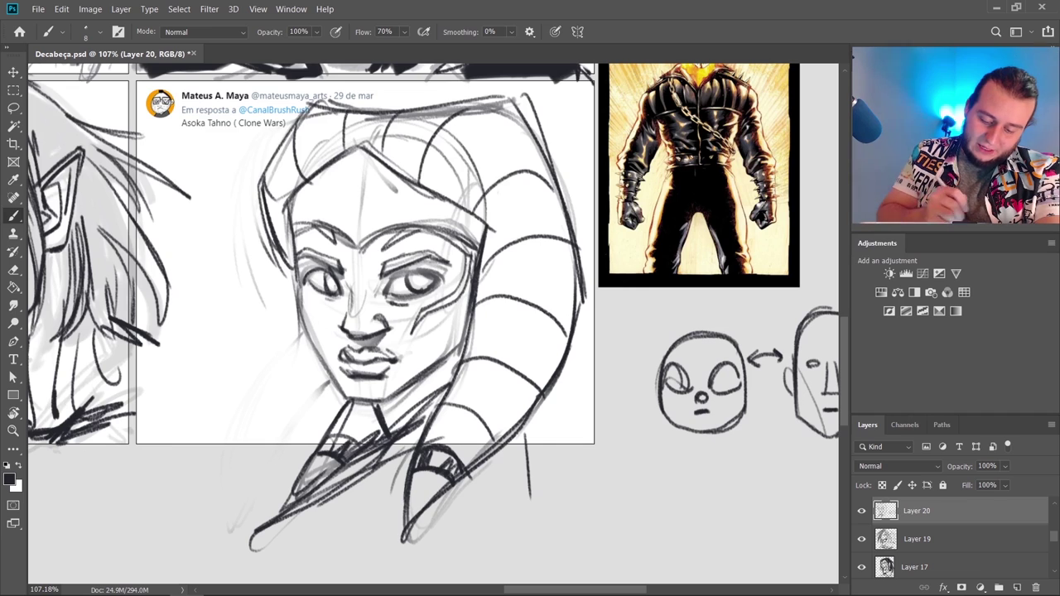
{"action": "left_click_drag", "start_coordinate": [295, 278], "coordinate": [326, 332]}
{"action": "left_click_drag", "start_coordinate": [295, 304], "coordinate": [324, 330]}
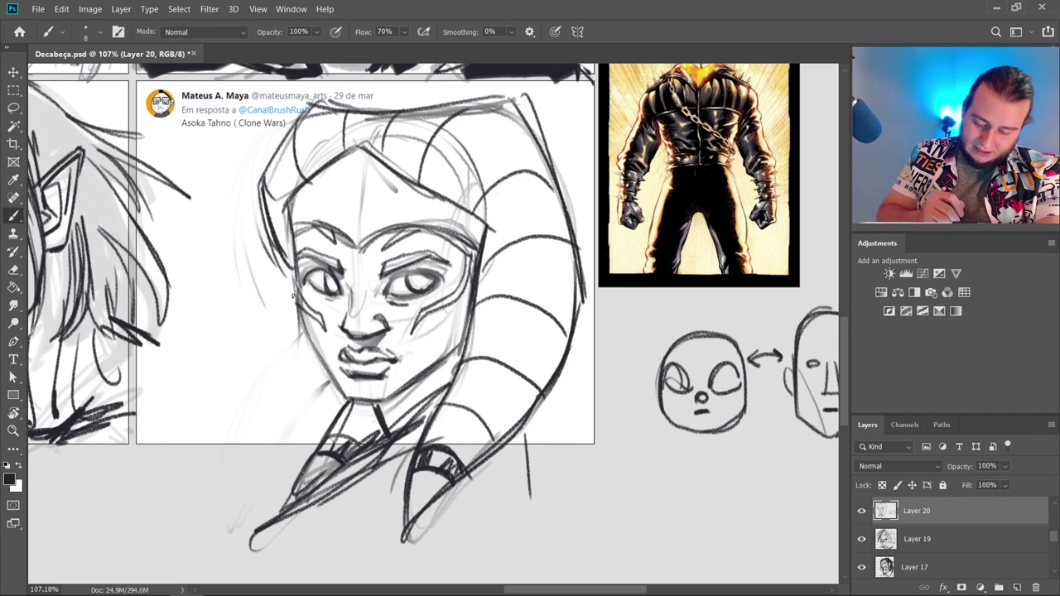
{"action": "left_click_drag", "start_coordinate": [371, 386], "coordinate": [356, 401]}
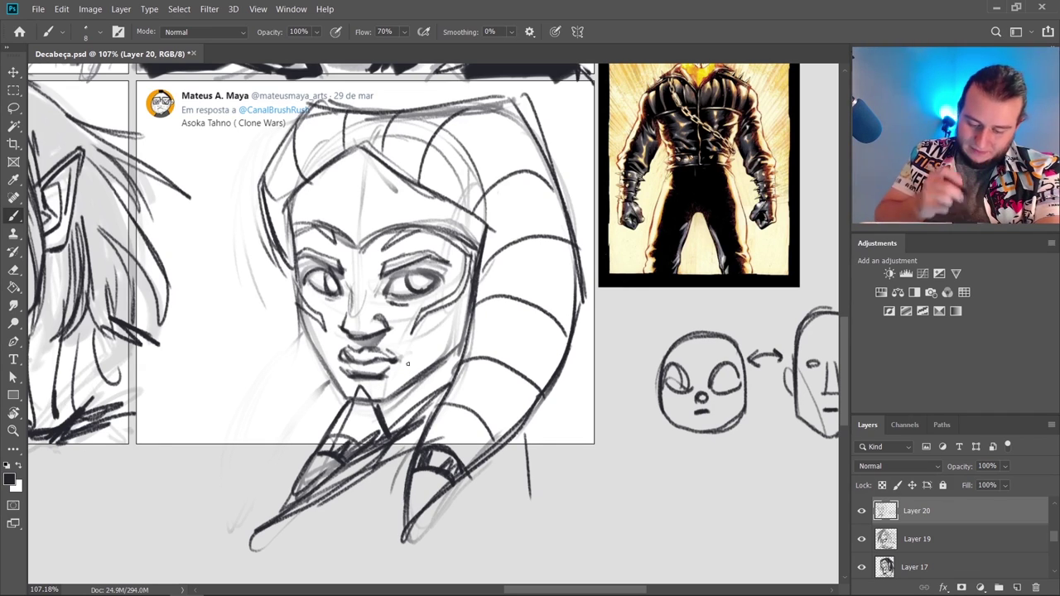
{"action": "left_click_drag", "start_coordinate": [466, 320], "coordinate": [434, 340]}
{"action": "left_click_drag", "start_coordinate": [307, 334], "coordinate": [325, 344]}
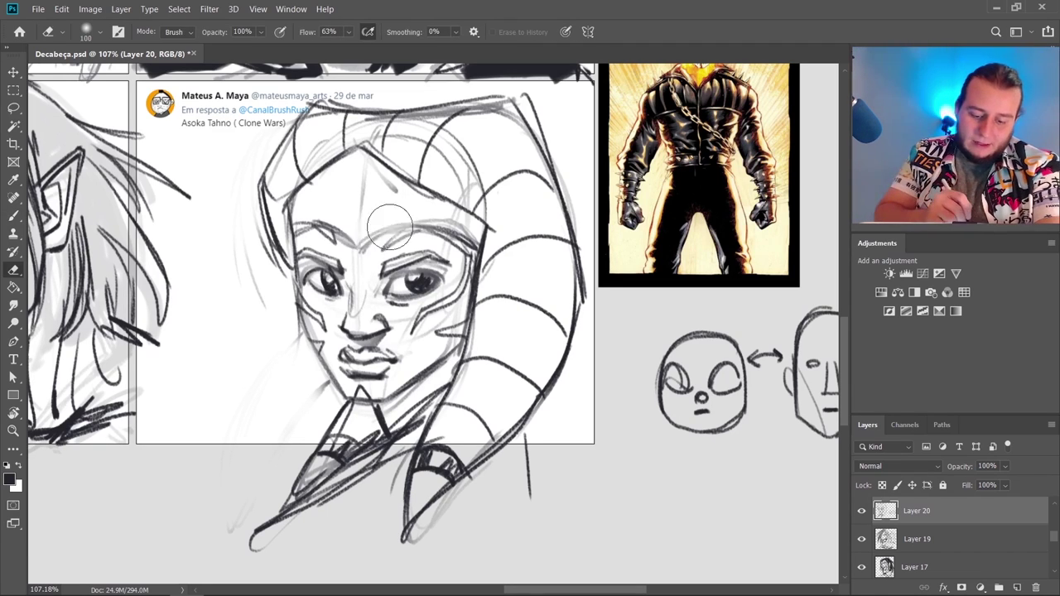
Draw a centre line down the forehead band and redraw its softened arched lower edge
{"action": "left_click_drag", "start_coordinate": [351, 154], "coordinate": [349, 233]}
{"action": "mouse_move", "coordinate": [323, 230]}
{"action": "left_mouse_down"}
{"action": "mouse_move", "coordinate": [359, 247]}
{"action": "mouse_move", "coordinate": [464, 234]}
{"action": "left_mouse_up"}
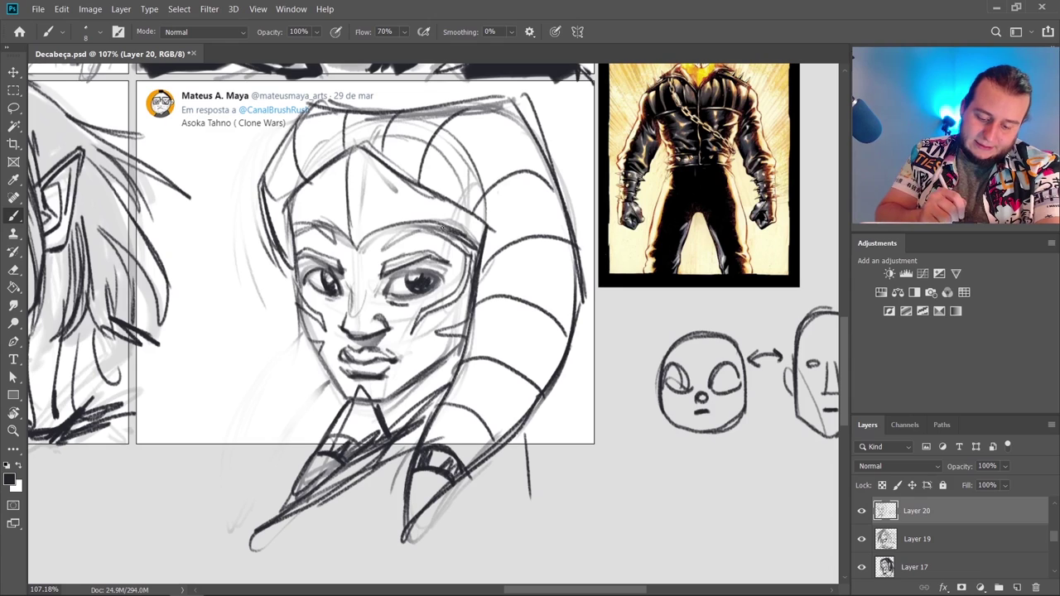
{"action": "mouse_move", "coordinate": [355, 245]}
{"action": "left_mouse_down"}
{"action": "mouse_move", "coordinate": [447, 226]}
{"action": "mouse_move", "coordinate": [359, 244]}
{"action": "left_mouse_up"}
{"action": "left_click_drag", "start_coordinate": [358, 243], "coordinate": [474, 244]}
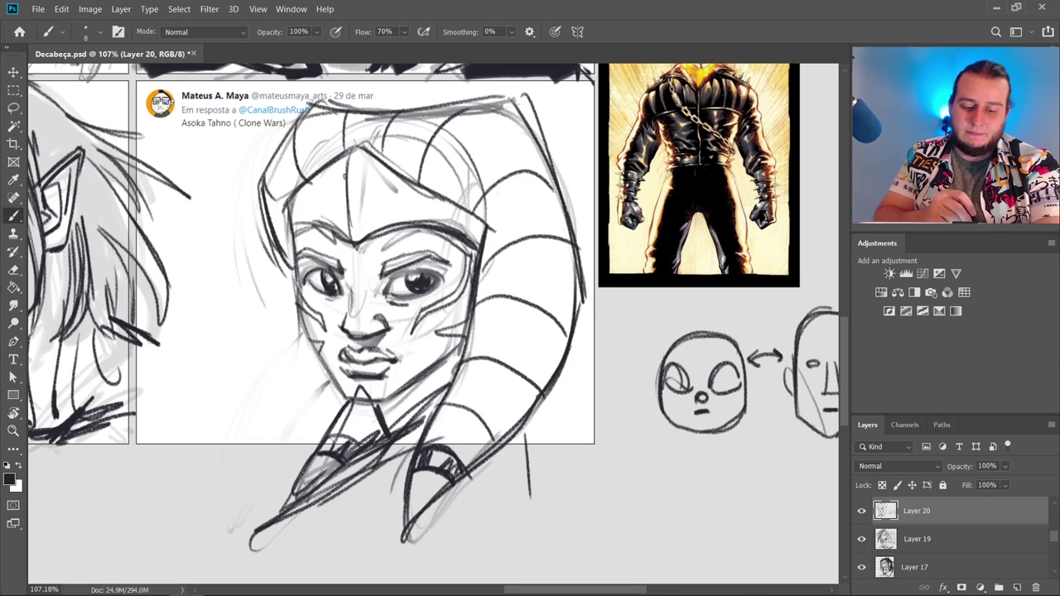
Hatch dark shading strokes across the forehead band on both sides of its centre line
{"action": "left_click_drag", "start_coordinate": [315, 180], "coordinate": [343, 161]}
{"action": "left_click_drag", "start_coordinate": [318, 193], "coordinate": [344, 175]}
{"action": "mouse_move", "coordinate": [326, 209]}
{"action": "left_mouse_down"}
{"action": "mouse_move", "coordinate": [343, 188]}
{"action": "mouse_move", "coordinate": [338, 229]}
{"action": "mouse_move", "coordinate": [297, 228]}
{"action": "left_mouse_up"}
{"action": "left_click_drag", "start_coordinate": [391, 164], "coordinate": [369, 233]}
{"action": "left_click_drag", "start_coordinate": [399, 212], "coordinate": [386, 229]}
{"action": "mouse_move", "coordinate": [414, 212]}
{"action": "left_mouse_down"}
{"action": "mouse_move", "coordinate": [461, 237]}
{"action": "mouse_move", "coordinate": [419, 224]}
{"action": "mouse_move", "coordinate": [477, 277]}
{"action": "left_mouse_up"}
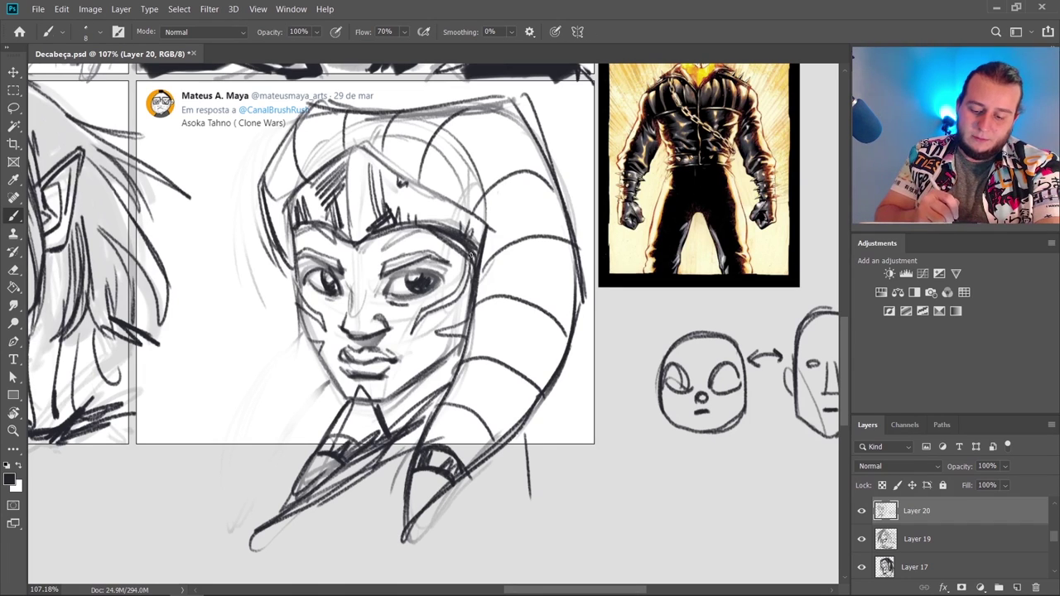
Reinforce the chin, near jawline and nose with darker strokes, and save the file
{"action": "left_click_drag", "start_coordinate": [387, 399], "coordinate": [341, 401]}
{"action": "mouse_move", "coordinate": [454, 351]}
{"action": "left_mouse_down"}
{"action": "mouse_move", "coordinate": [384, 406]}
{"action": "mouse_move", "coordinate": [393, 397]}
{"action": "left_mouse_up"}
{"action": "left_click_drag", "start_coordinate": [343, 315], "coordinate": [323, 353]}
{"action": "mouse_move", "coordinate": [370, 313]}
{"action": "left_mouse_down"}
{"action": "mouse_move", "coordinate": [351, 345]}
{"action": "mouse_move", "coordinate": [338, 337]}
{"action": "left_mouse_up"}
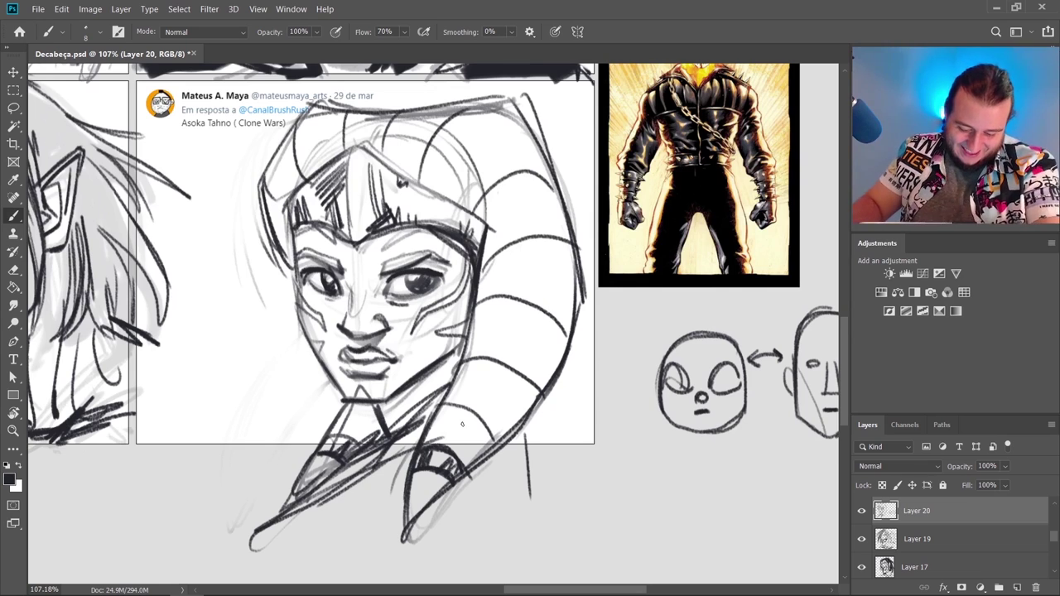
{"action": "left_click_drag", "start_coordinate": [463, 424], "coordinate": [477, 439]}
{"action": "key", "text": "ctrl+s"}
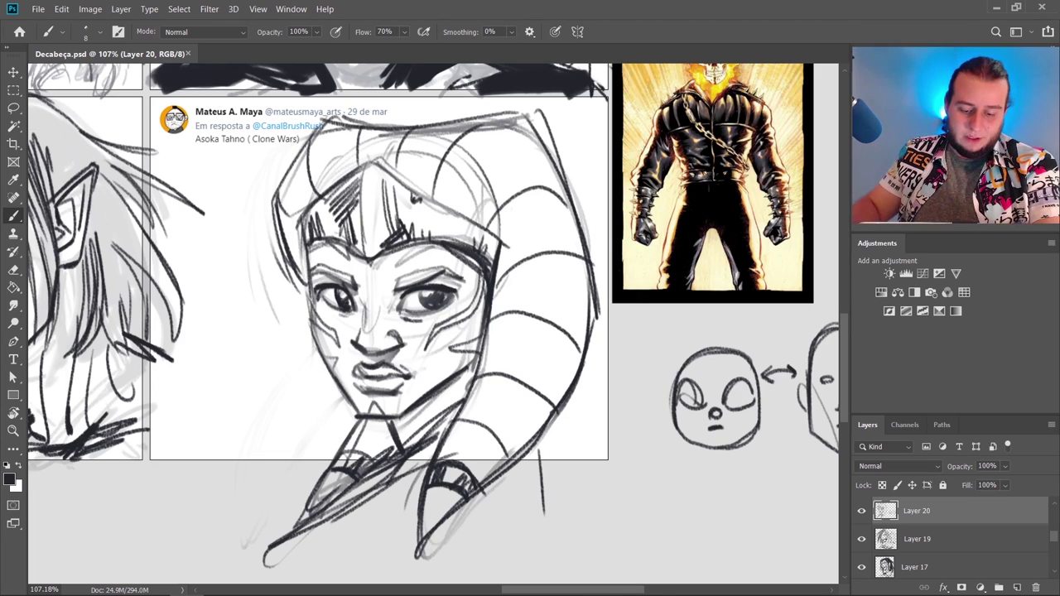
Soften both eyebrows with a 59 px soft eraser
{"action": "key", "text": "e"}
{"action": "right_click", "coordinate": [361, 253]}
{"action": "left_click", "coordinate": [535, 303]}
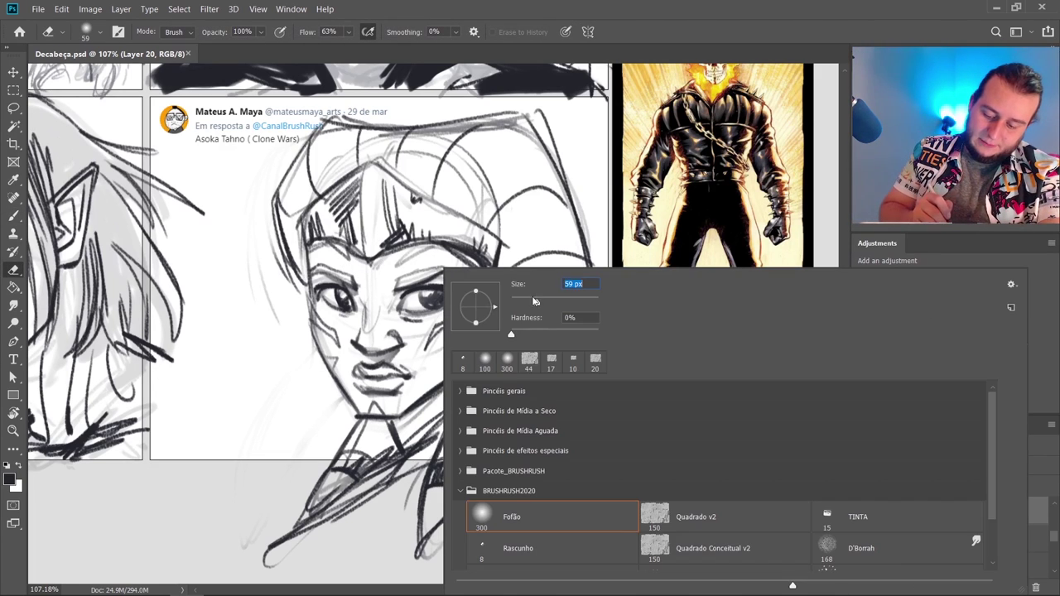
{"action": "left_click_drag", "start_coordinate": [355, 273], "coordinate": [319, 269]}
{"action": "left_click_drag", "start_coordinate": [422, 272], "coordinate": [452, 280]}
{"action": "left_click_drag", "start_coordinate": [371, 270], "coordinate": [331, 267]}
{"action": "left_click_drag", "start_coordinate": [408, 282], "coordinate": [432, 280]}
Redraw both eyebrows with darker angled strokes, cleaning up the near brow with the eraser
{"action": "key", "text": "b"}
{"action": "left_click_drag", "start_coordinate": [318, 276], "coordinate": [466, 271]}
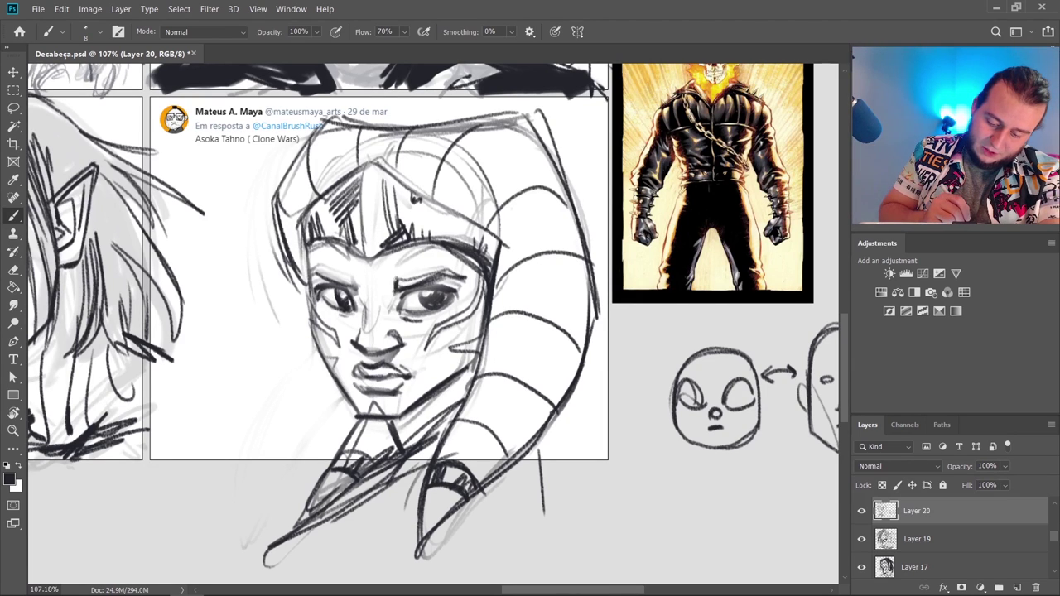
{"action": "left_click_drag", "start_coordinate": [396, 280], "coordinate": [452, 268]}
{"action": "key", "text": "e"}
{"action": "mouse_move", "coordinate": [412, 283]}
{"action": "left_mouse_down"}
{"action": "mouse_move", "coordinate": [447, 268]}
{"action": "mouse_move", "coordinate": [465, 277]}
{"action": "mouse_move", "coordinate": [464, 266]}
{"action": "left_mouse_up"}
{"action": "key", "text": "b"}
{"action": "key", "text": "e"}
{"action": "key", "text": "b"}
{"action": "mouse_move", "coordinate": [318, 286]}
{"action": "left_mouse_down"}
{"action": "mouse_move", "coordinate": [356, 273]}
{"action": "mouse_move", "coordinate": [318, 275]}
{"action": "left_mouse_up"}
{"action": "left_click_drag", "start_coordinate": [320, 290], "coordinate": [356, 269]}
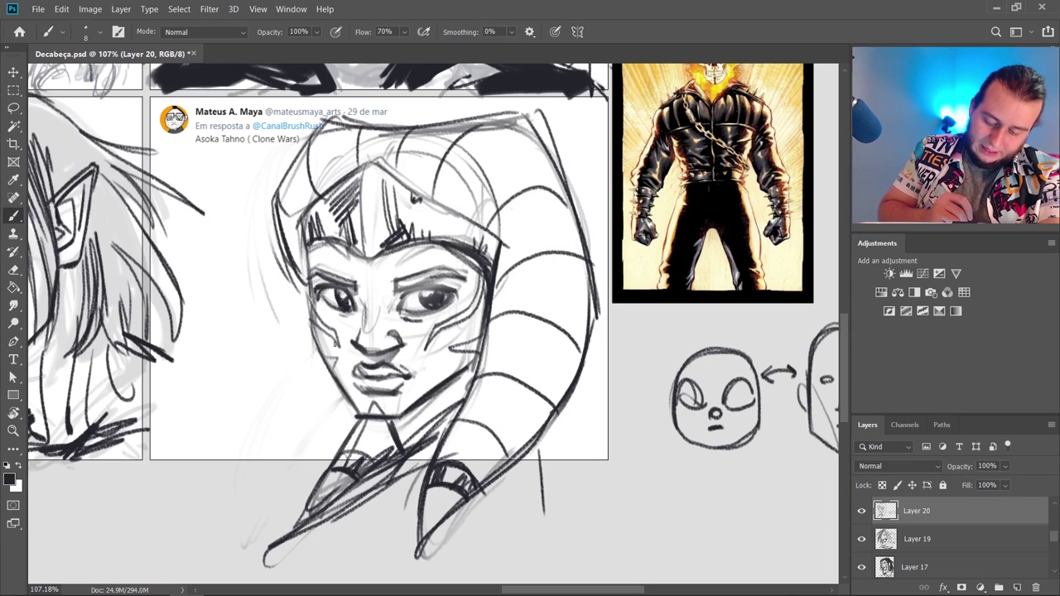
Try extra strokes across the lower face, then undo them
{"action": "left_click_drag", "start_coordinate": [318, 328], "coordinate": [444, 343]}
{"action": "left_click_drag", "start_coordinate": [321, 376], "coordinate": [441, 385]}
{"action": "key", "text": "ctrl+z"}
{"action": "key", "text": "ctrl+z"}
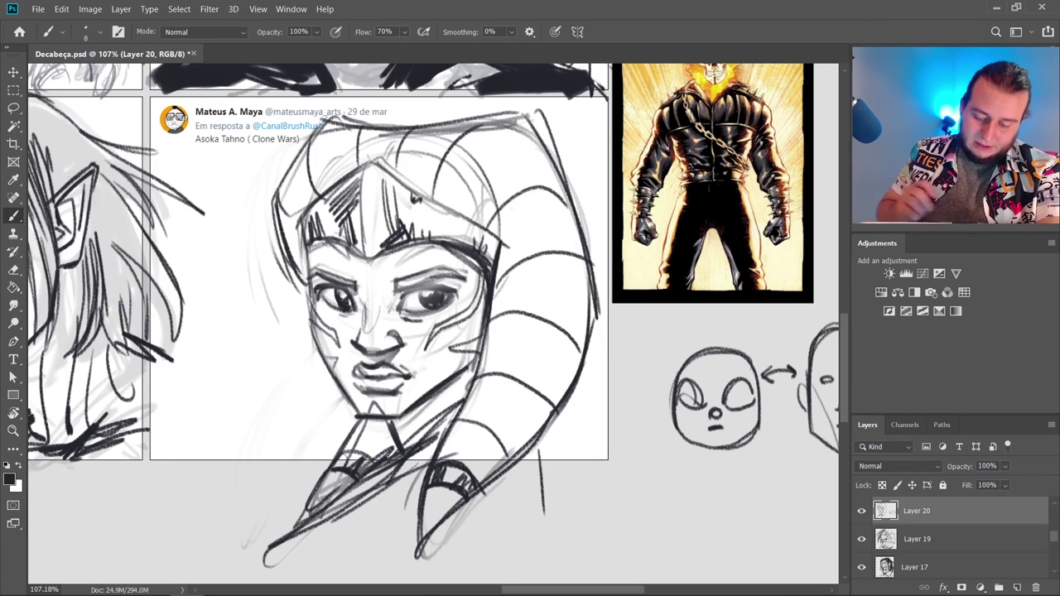
Save the file, fade the head sketch on Layer 20 to 12% opacity, and add a new layer above it
{"action": "key", "text": "ctrl+s"}
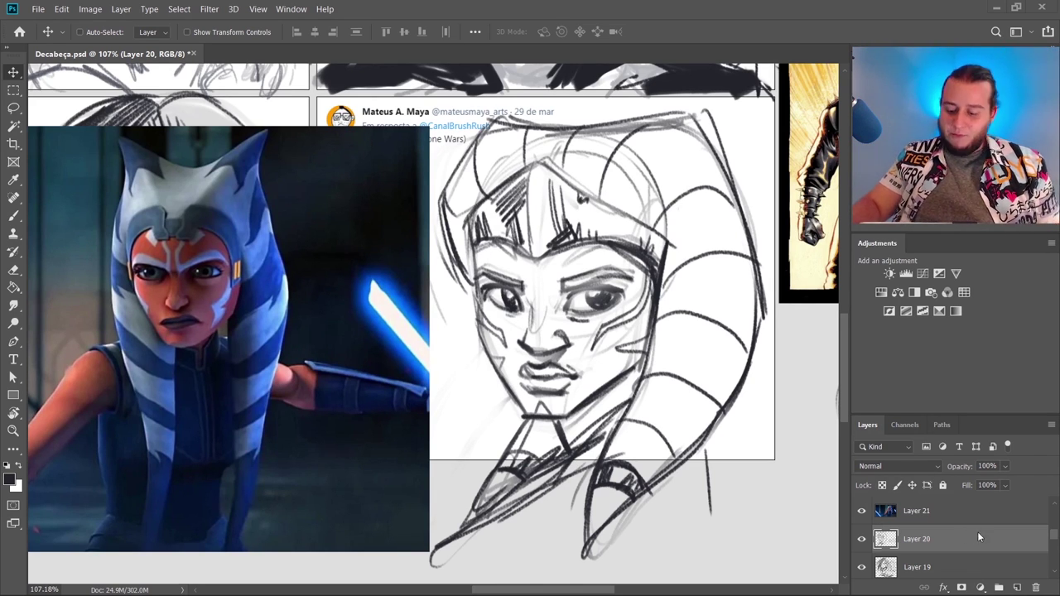
{"action": "left_click", "coordinate": [863, 540]}
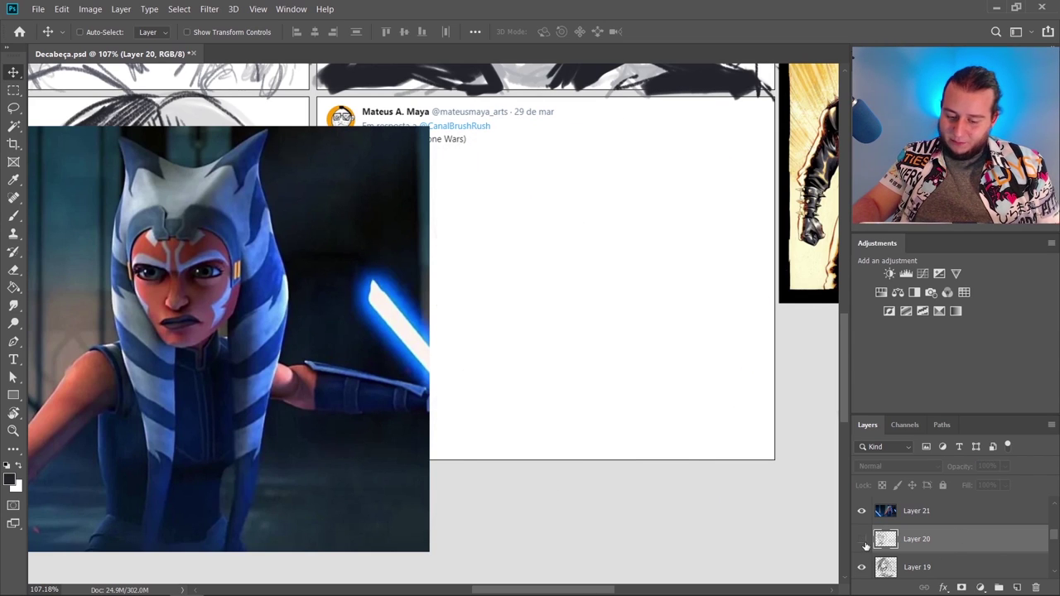
{"action": "left_click", "coordinate": [863, 539]}
{"action": "left_click", "coordinate": [1004, 466]}
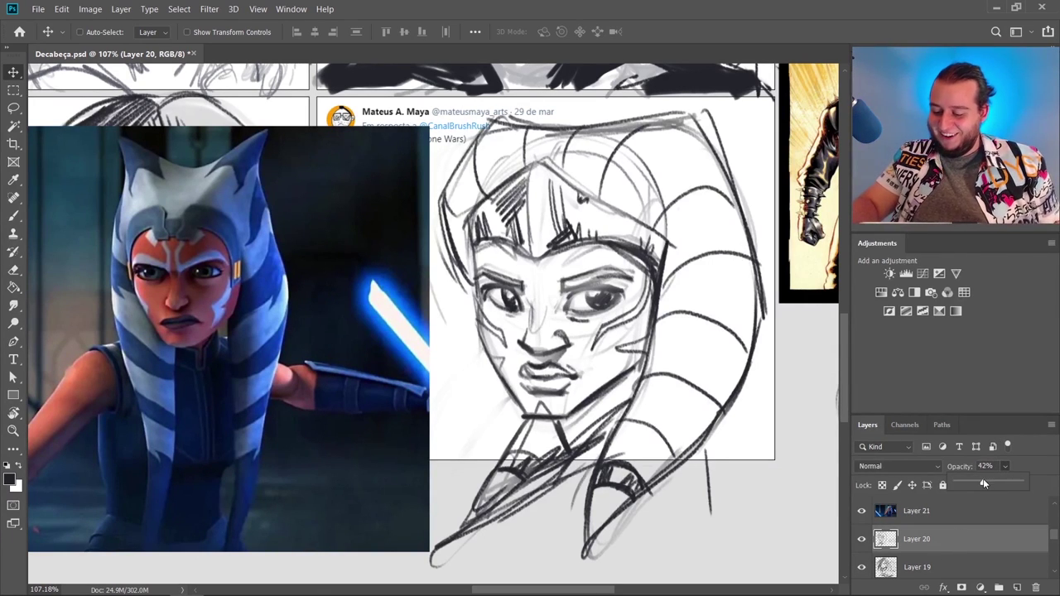
{"action": "left_click_drag", "start_coordinate": [984, 479], "coordinate": [965, 484]}
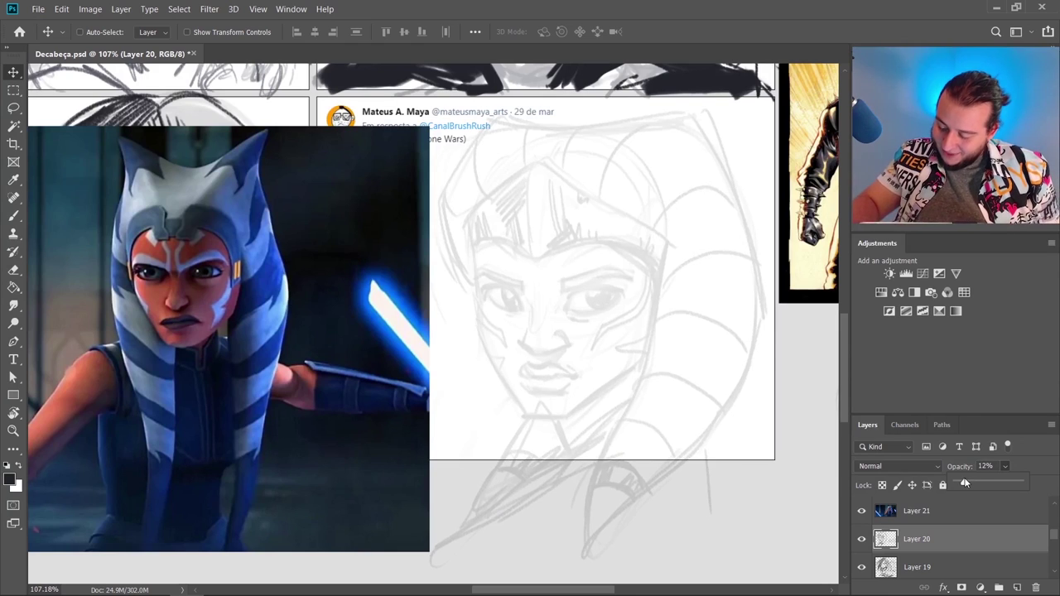
{"action": "left_click", "coordinate": [1017, 588]}
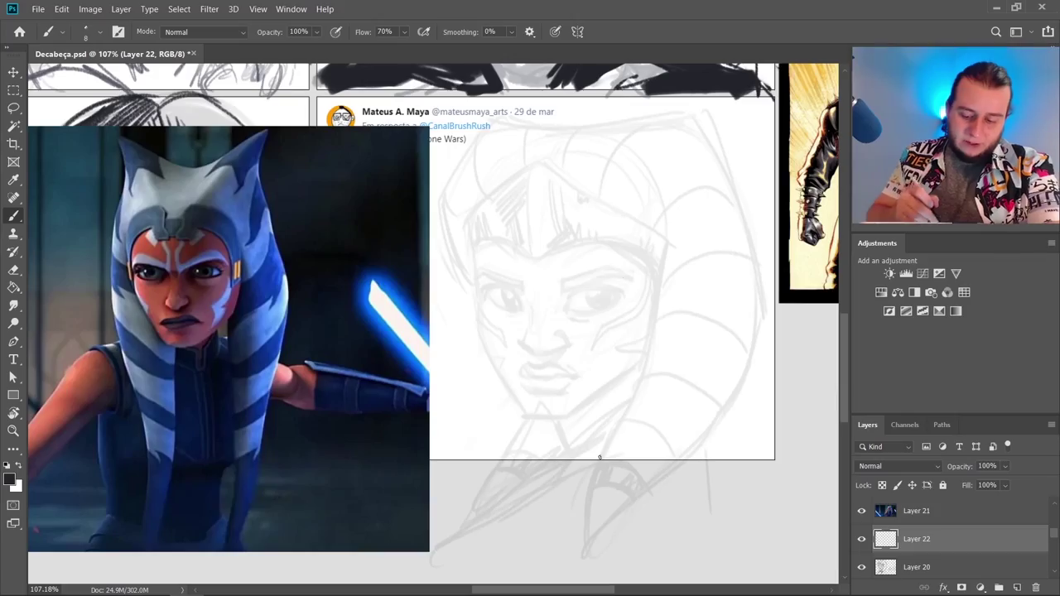
Draw the arched brow markings over both eyes with the 8 px Rascunho brush, following the reference
{"action": "right_click", "coordinate": [623, 293]}
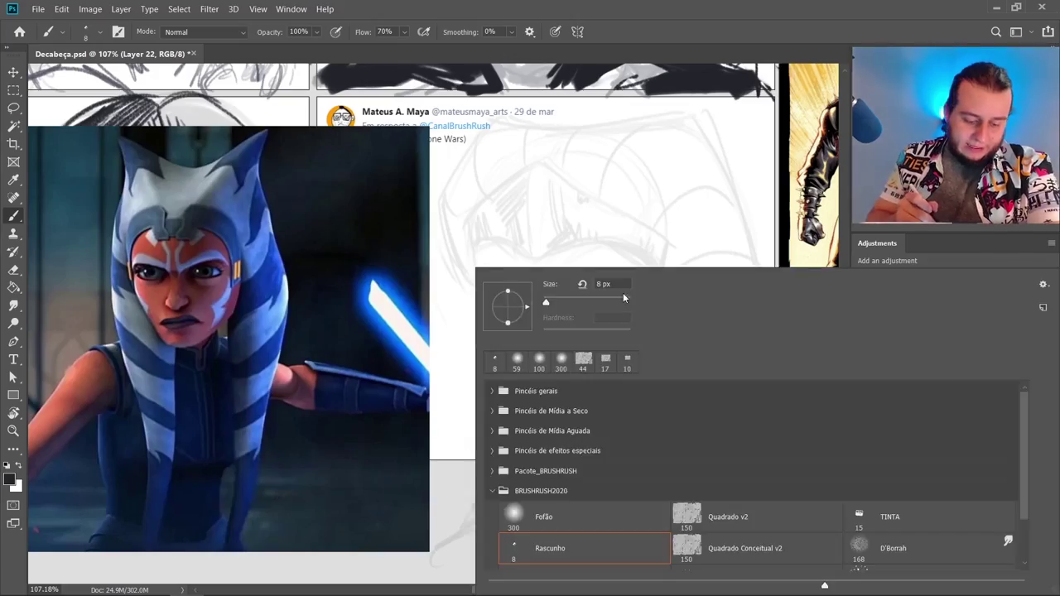
{"action": "key", "text": "Escape"}
{"action": "mouse_move", "coordinate": [562, 295]}
{"action": "left_mouse_down"}
{"action": "mouse_move", "coordinate": [609, 280]}
{"action": "mouse_move", "coordinate": [639, 287]}
{"action": "left_mouse_up"}
{"action": "mouse_move", "coordinate": [529, 300]}
{"action": "left_mouse_down"}
{"action": "mouse_move", "coordinate": [479, 278]}
{"action": "mouse_move", "coordinate": [528, 302]}
{"action": "left_mouse_up"}
{"action": "mouse_move", "coordinate": [556, 250]}
{"action": "left_mouse_down"}
{"action": "mouse_move", "coordinate": [548, 303]}
{"action": "mouse_move", "coordinate": [547, 285]}
{"action": "mouse_move", "coordinate": [527, 297]}
{"action": "mouse_move", "coordinate": [523, 252]}
{"action": "mouse_move", "coordinate": [520, 275]}
{"action": "mouse_move", "coordinate": [474, 280]}
{"action": "left_mouse_up"}
{"action": "mouse_move", "coordinate": [474, 280]}
{"action": "left_mouse_down"}
{"action": "mouse_move", "coordinate": [623, 262]}
{"action": "mouse_move", "coordinate": [640, 280]}
{"action": "left_mouse_up"}
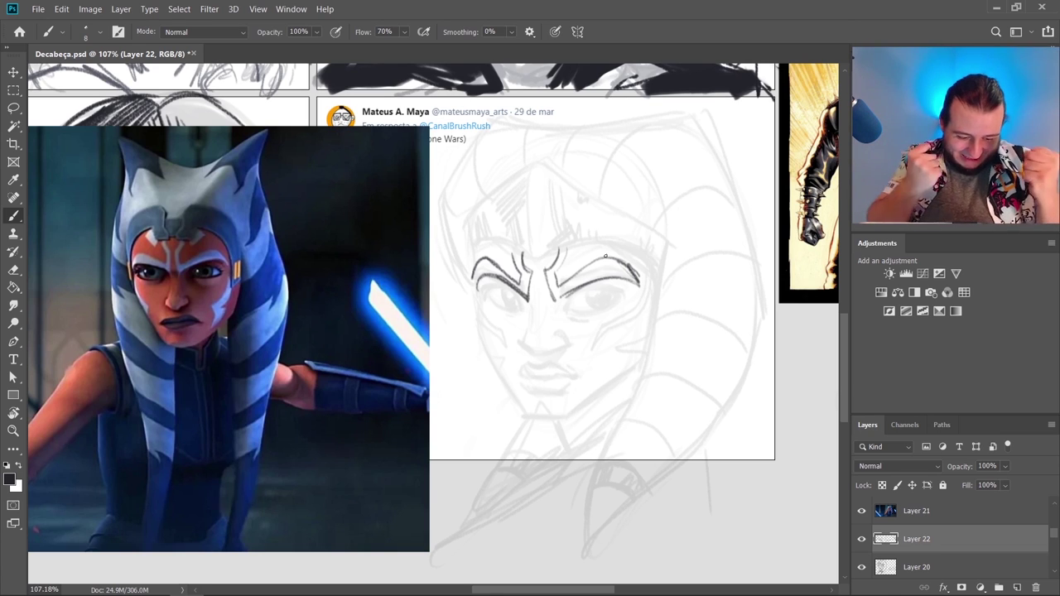
Draw the curved near-cheek marking with its pointed lower end and outline the face from far temple around the chin to the near side
{"action": "mouse_move", "coordinate": [628, 267]}
{"action": "left_mouse_down"}
{"action": "mouse_move", "coordinate": [643, 318]}
{"action": "mouse_move", "coordinate": [588, 381]}
{"action": "mouse_move", "coordinate": [614, 354]}
{"action": "mouse_move", "coordinate": [628, 267]}
{"action": "left_mouse_up"}
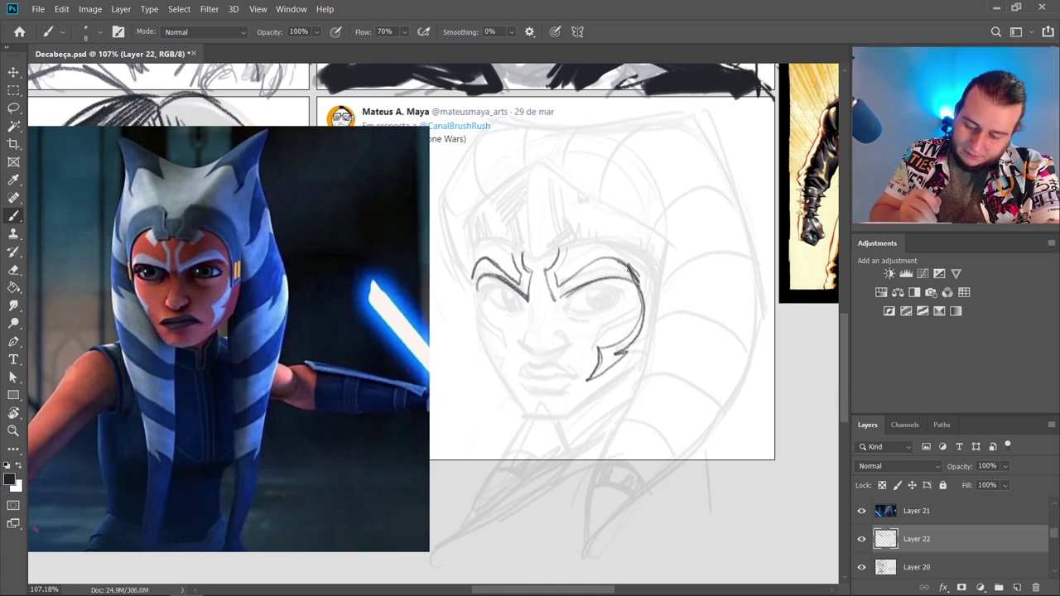
{"action": "mouse_move", "coordinate": [473, 278]}
{"action": "left_mouse_down"}
{"action": "mouse_move", "coordinate": [504, 380]}
{"action": "mouse_move", "coordinate": [547, 418]}
{"action": "mouse_move", "coordinate": [571, 414]}
{"action": "mouse_move", "coordinate": [619, 380]}
{"action": "left_mouse_up"}
{"action": "mouse_move", "coordinate": [563, 414]}
{"action": "left_mouse_down"}
{"action": "mouse_move", "coordinate": [633, 370]}
{"action": "mouse_move", "coordinate": [657, 278]}
{"action": "left_mouse_up"}
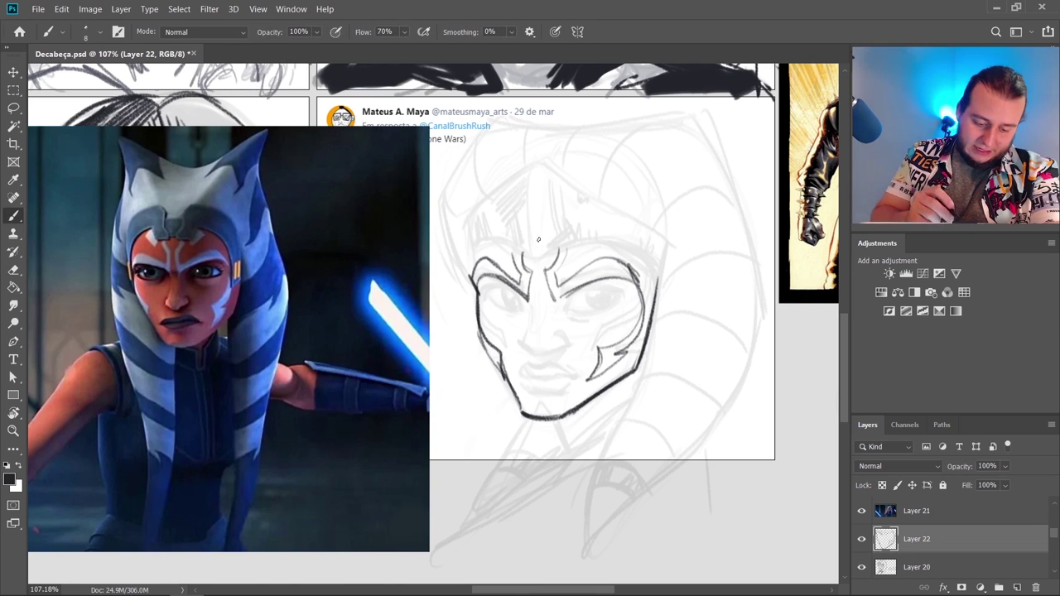
Erase the far inner-brow marking and redraw the paired forehead markings between the brows
{"action": "key", "text": "e"}
{"action": "left_click_drag", "start_coordinate": [553, 258], "coordinate": [520, 265]}
{"action": "key", "text": "b"}
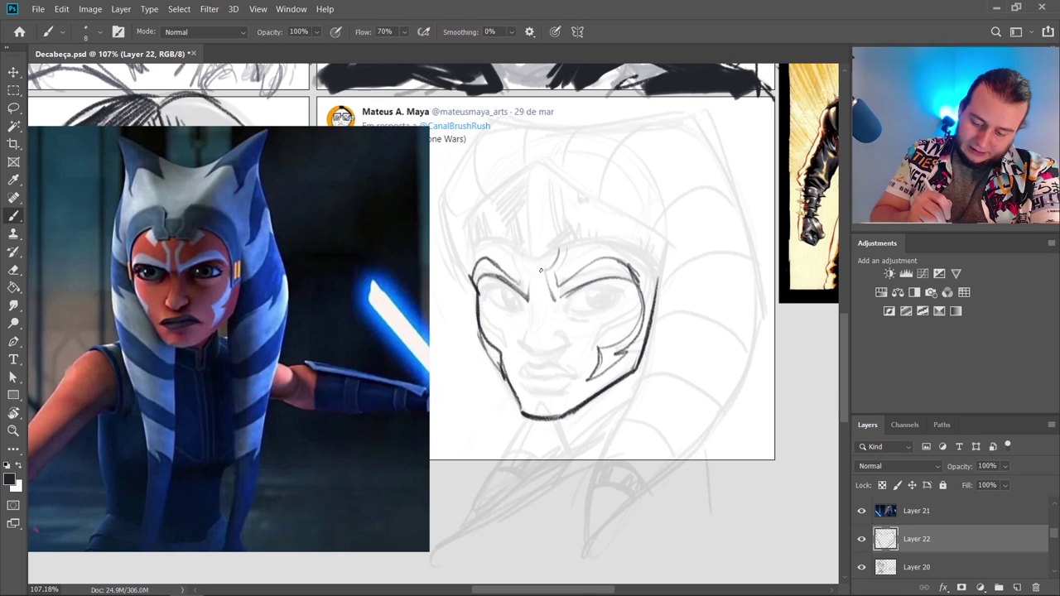
{"action": "mouse_move", "coordinate": [553, 299]}
{"action": "left_mouse_down"}
{"action": "mouse_move", "coordinate": [550, 245]}
{"action": "mouse_move", "coordinate": [553, 300]}
{"action": "left_mouse_up"}
{"action": "key", "text": "e"}
{"action": "key", "text": "b"}
{"action": "left_click_drag", "start_coordinate": [530, 267], "coordinate": [527, 298]}
{"action": "left_click_drag", "start_coordinate": [523, 247], "coordinate": [530, 268]}
{"action": "mouse_move", "coordinate": [517, 247]}
{"action": "left_mouse_down"}
{"action": "mouse_move", "coordinate": [517, 265]}
{"action": "mouse_move", "coordinate": [519, 250]}
{"action": "left_mouse_up"}
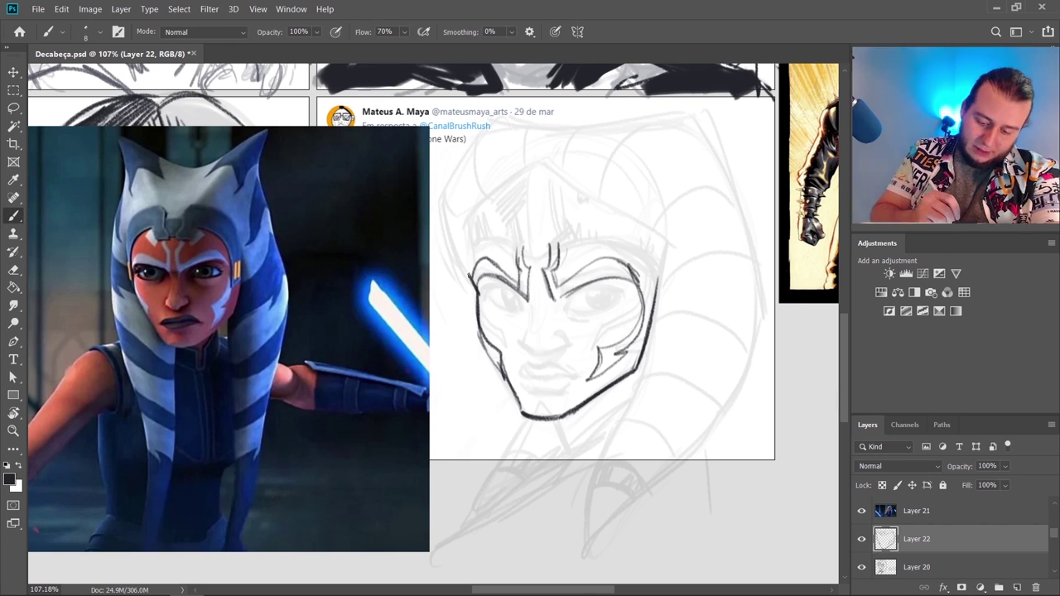
Draw the headdress's edge around the face with a stepped forehead notch, the near ear ornament and the far temple edge
{"action": "mouse_move", "coordinate": [469, 278]}
{"action": "left_mouse_down"}
{"action": "mouse_move", "coordinate": [514, 219]}
{"action": "mouse_move", "coordinate": [568, 217]}
{"action": "mouse_move", "coordinate": [620, 259]}
{"action": "left_mouse_up"}
{"action": "left_click_drag", "start_coordinate": [584, 220], "coordinate": [637, 292]}
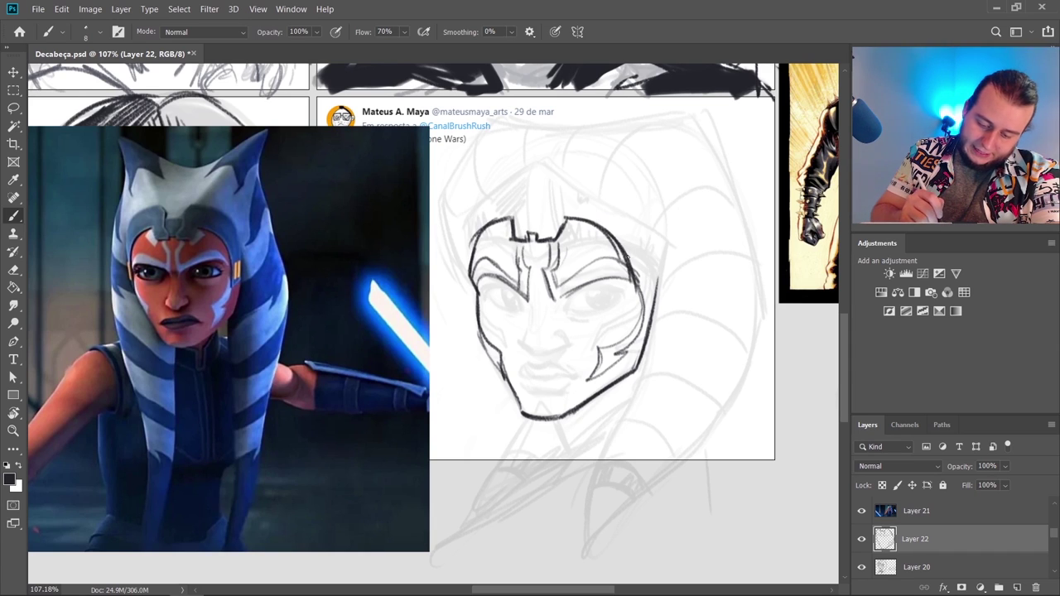
{"action": "mouse_move", "coordinate": [630, 249]}
{"action": "left_mouse_down"}
{"action": "mouse_move", "coordinate": [640, 308]}
{"action": "mouse_move", "coordinate": [656, 303]}
{"action": "left_mouse_up"}
{"action": "mouse_move", "coordinate": [638, 267]}
{"action": "left_mouse_down"}
{"action": "mouse_move", "coordinate": [632, 309]}
{"action": "mouse_move", "coordinate": [652, 297]}
{"action": "left_mouse_up"}
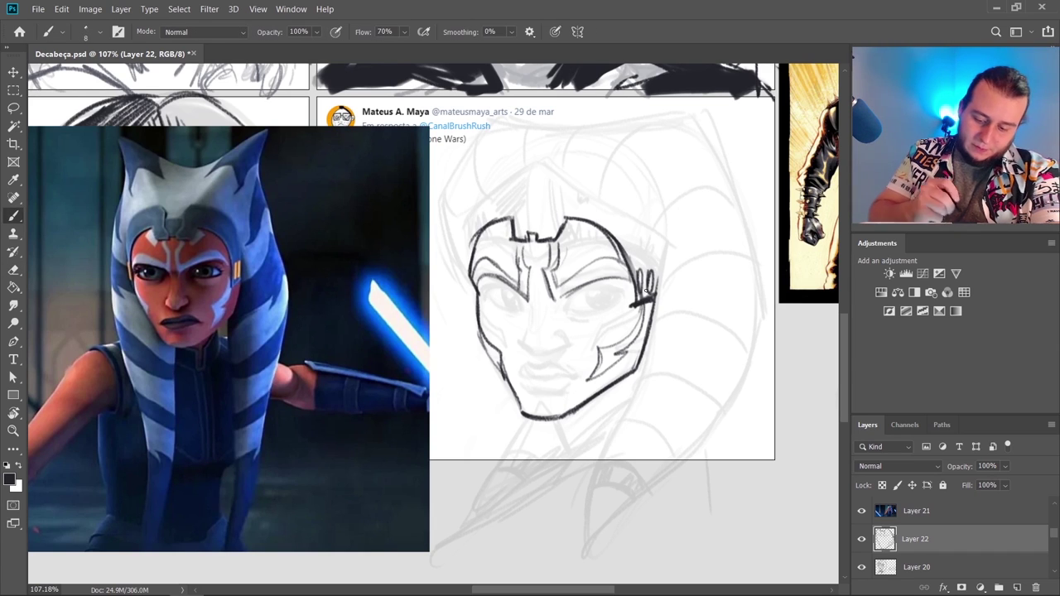
{"action": "left_click_drag", "start_coordinate": [477, 304], "coordinate": [459, 233]}
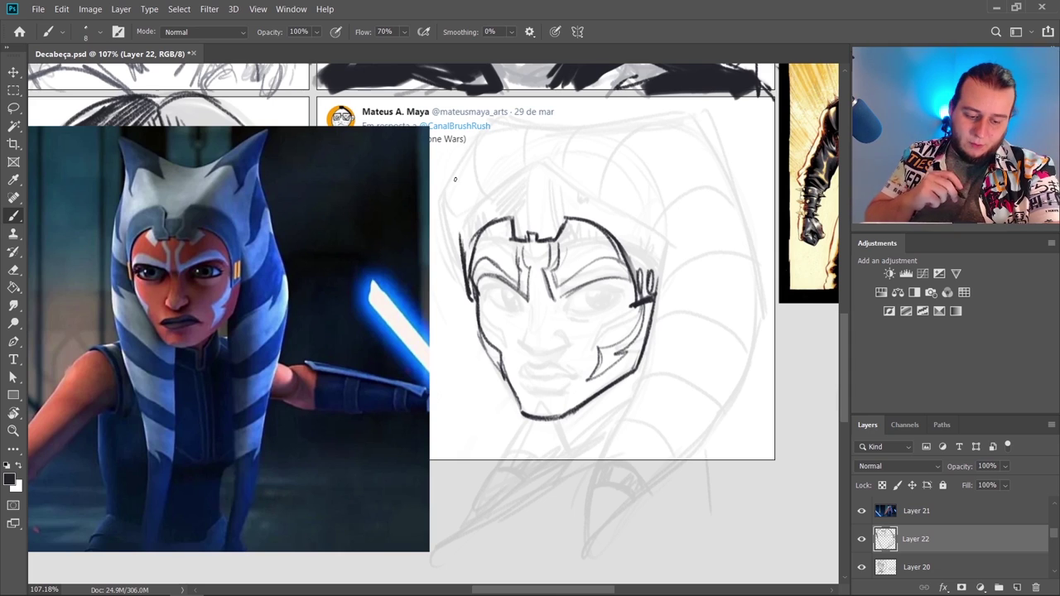
Draw a curved centre guideline from the crown down to the chin, undoing and redrawing it once
{"action": "mouse_move", "coordinate": [566, 133]}
{"action": "left_mouse_down"}
{"action": "mouse_move", "coordinate": [534, 326]}
{"action": "mouse_move", "coordinate": [545, 412]}
{"action": "left_mouse_up"}
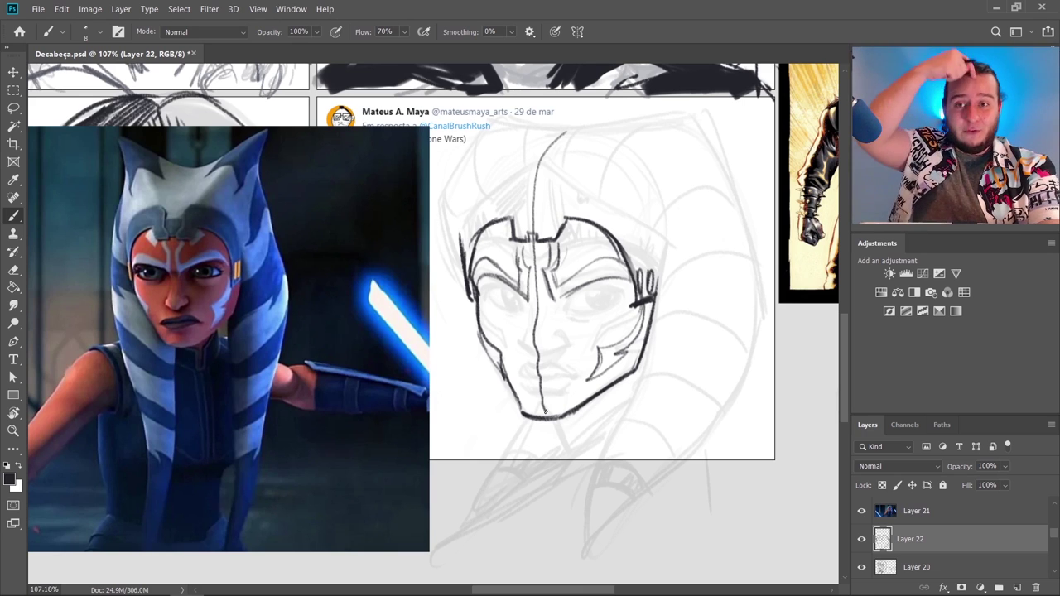
{"action": "key", "text": "ctrl+z"}
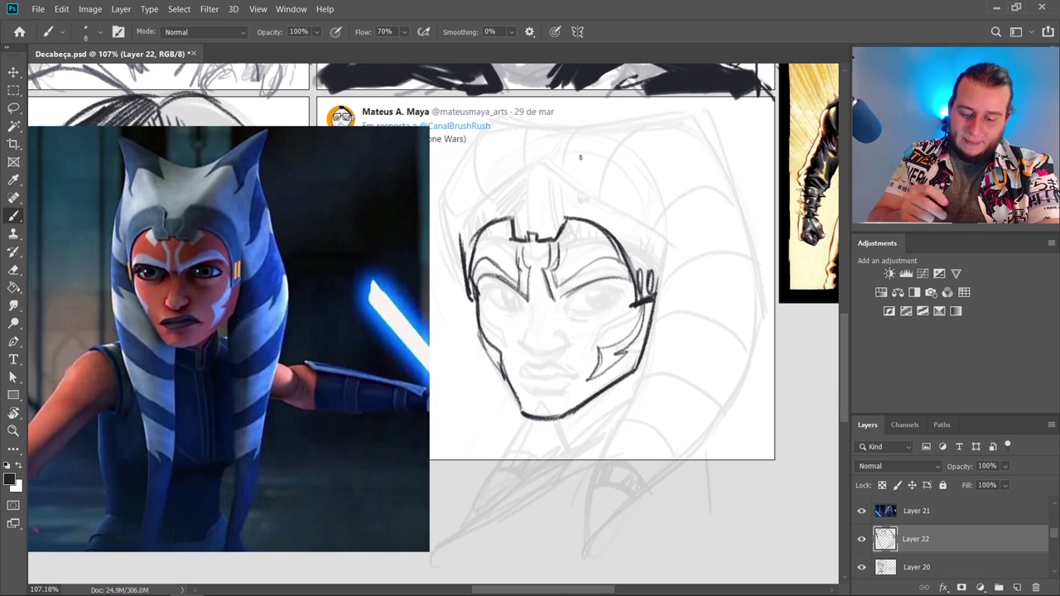
{"action": "mouse_move", "coordinate": [565, 132]}
{"action": "left_mouse_down"}
{"action": "mouse_move", "coordinate": [535, 166]}
{"action": "mouse_move", "coordinate": [538, 355]}
{"action": "mouse_move", "coordinate": [549, 412]}
{"action": "left_mouse_up"}
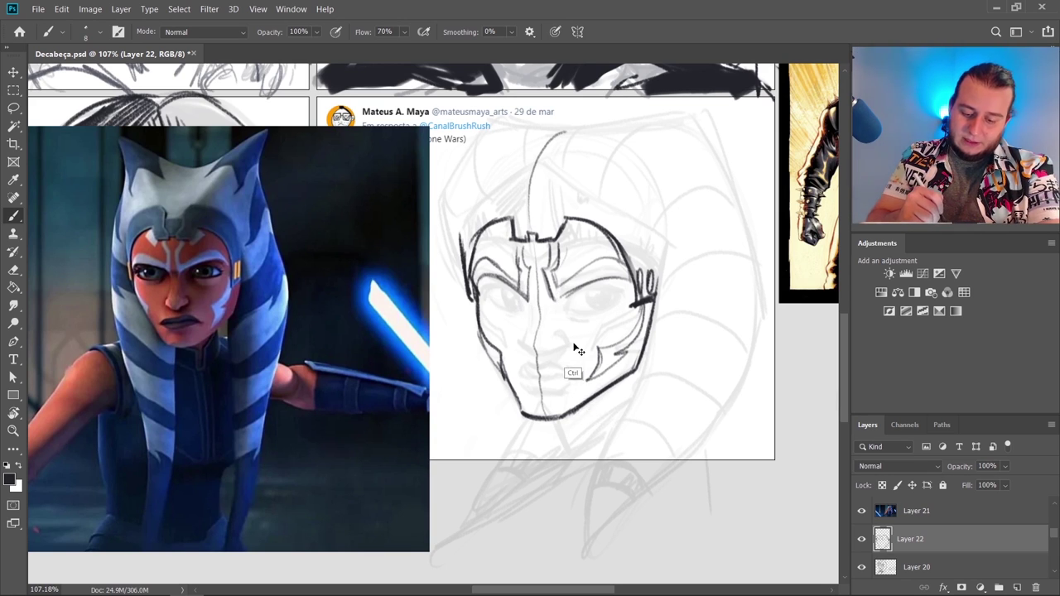
Draw the forehead ornament above the notch and the headband's upper edge down to both temples
{"action": "key", "text": "e"}
{"action": "key", "text": "b"}
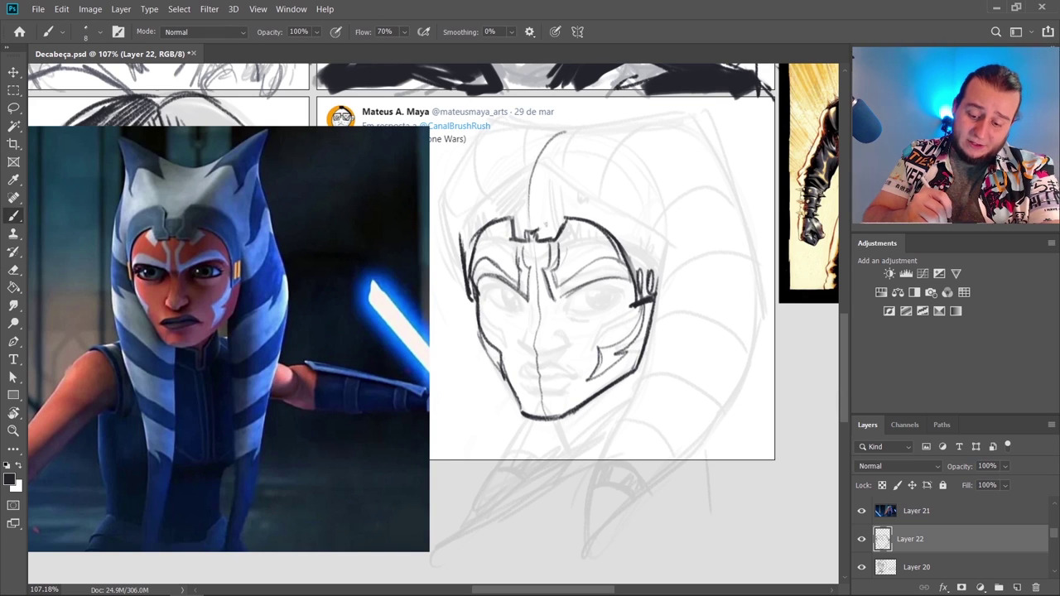
{"action": "left_click_drag", "start_coordinate": [544, 212], "coordinate": [552, 192]}
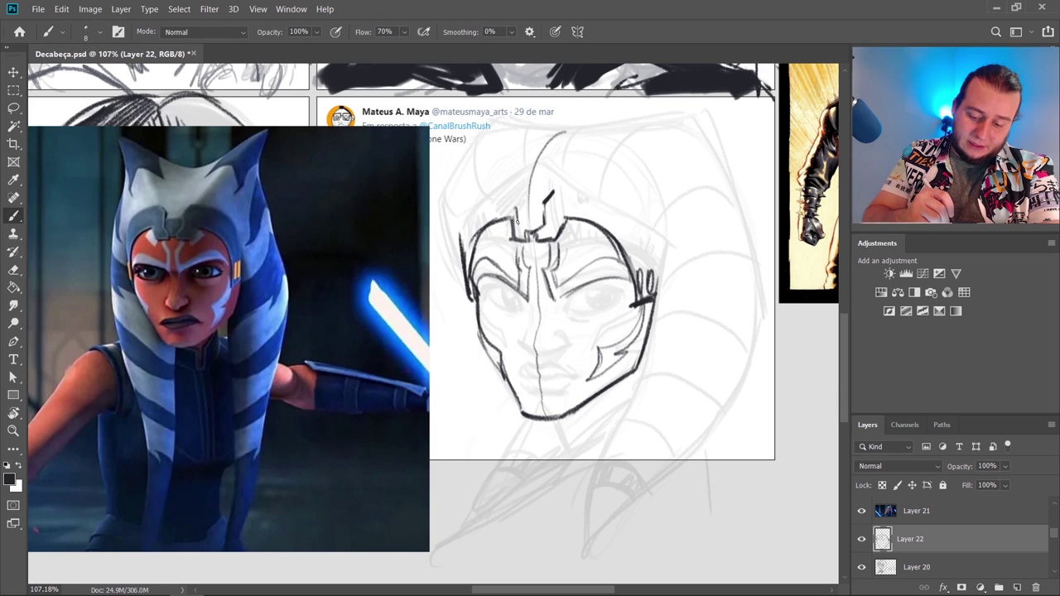
{"action": "mouse_move", "coordinate": [505, 220]}
{"action": "left_mouse_down"}
{"action": "mouse_move", "coordinate": [512, 239]}
{"action": "mouse_move", "coordinate": [520, 193]}
{"action": "mouse_move", "coordinate": [506, 187]}
{"action": "mouse_move", "coordinate": [453, 242]}
{"action": "mouse_move", "coordinate": [544, 211]}
{"action": "mouse_move", "coordinate": [555, 188]}
{"action": "mouse_move", "coordinate": [631, 224]}
{"action": "left_mouse_up"}
{"action": "mouse_move", "coordinate": [560, 183]}
{"action": "left_mouse_down"}
{"action": "mouse_move", "coordinate": [634, 226]}
{"action": "mouse_move", "coordinate": [564, 182]}
{"action": "mouse_move", "coordinate": [591, 189]}
{"action": "mouse_move", "coordinate": [653, 245]}
{"action": "left_mouse_up"}
{"action": "key", "text": "e"}
{"action": "key", "text": "b"}
{"action": "left_click_drag", "start_coordinate": [615, 190], "coordinate": [656, 285]}
{"action": "left_click_drag", "start_coordinate": [659, 242], "coordinate": [639, 326]}
Try long diagonal lines rising from the forehead ornament for both horns, then undo them
{"action": "mouse_move", "coordinate": [524, 362]}
{"action": "left_mouse_down"}
{"action": "mouse_move", "coordinate": [521, 302]}
{"action": "mouse_move", "coordinate": [630, 161]}
{"action": "left_mouse_up"}
{"action": "left_click_drag", "start_coordinate": [505, 356], "coordinate": [462, 159]}
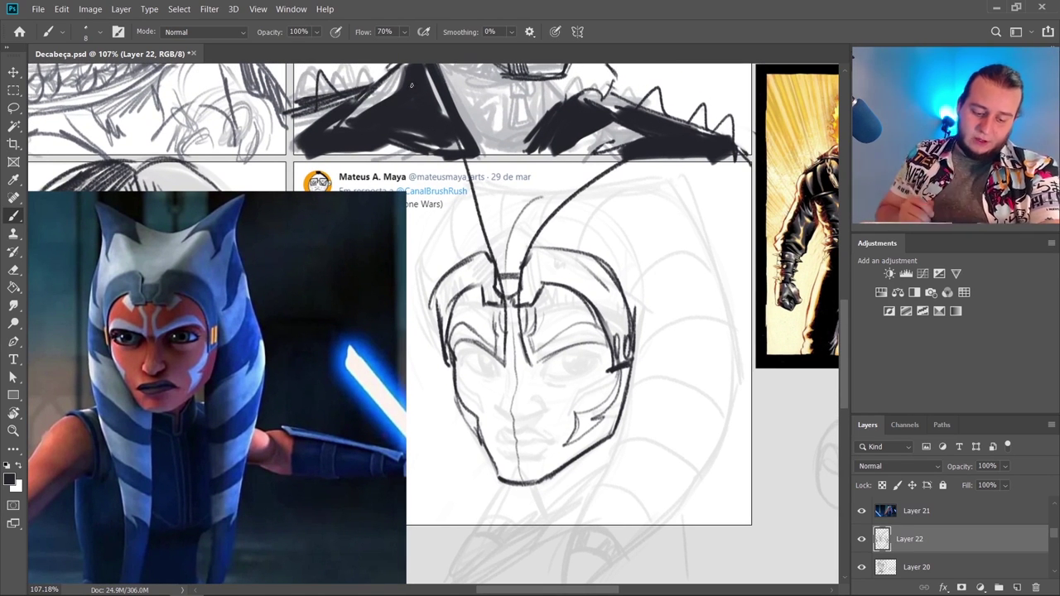
{"action": "key", "text": "ctrl+z"}
{"action": "key", "text": "ctrl+z"}
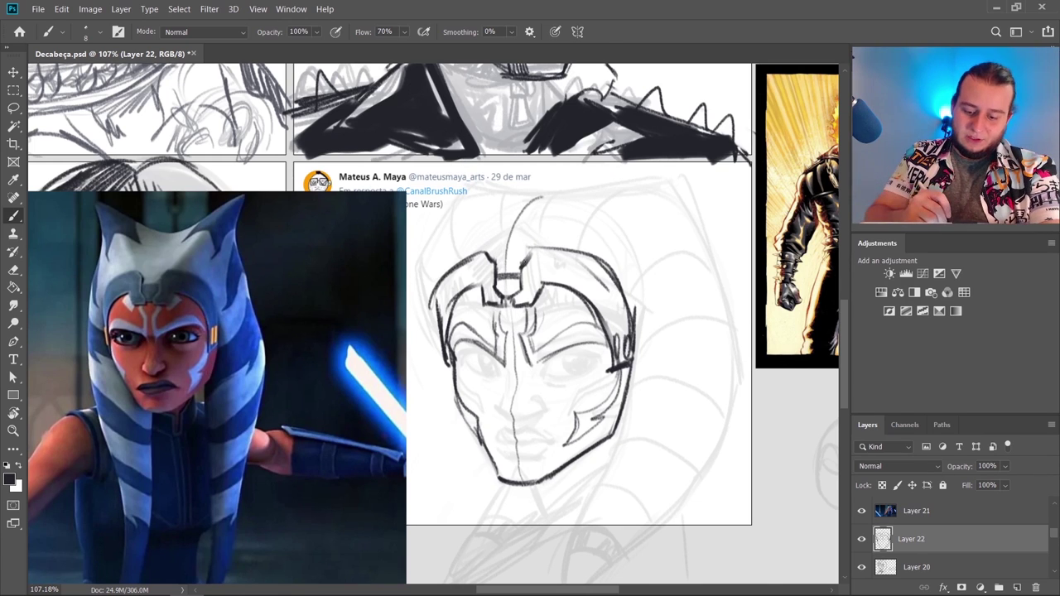
{"action": "mouse_move", "coordinate": [532, 251]}
{"action": "left_mouse_down"}
{"action": "mouse_move", "coordinate": [515, 276]}
{"action": "mouse_move", "coordinate": [630, 160]}
{"action": "left_mouse_up"}
{"action": "key", "text": "ctrl+z"}
Draw the near horn's diagonal line from the forehead ornament, the curved crown line and the far horn's outer edge
{"action": "left_click_drag", "start_coordinate": [525, 256], "coordinate": [578, 202]}
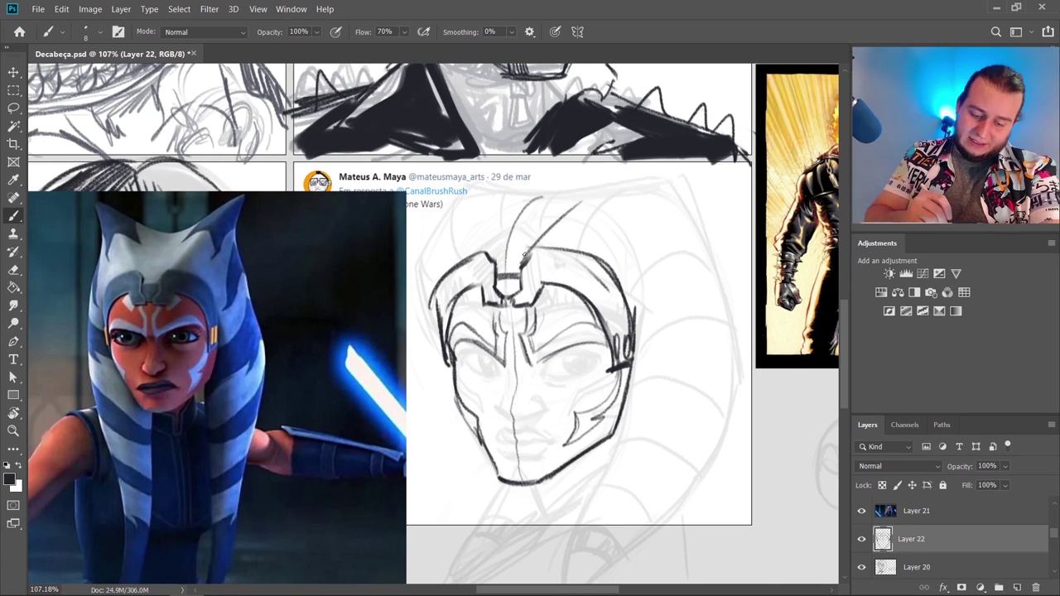
{"action": "left_click_drag", "start_coordinate": [524, 263], "coordinate": [658, 161]}
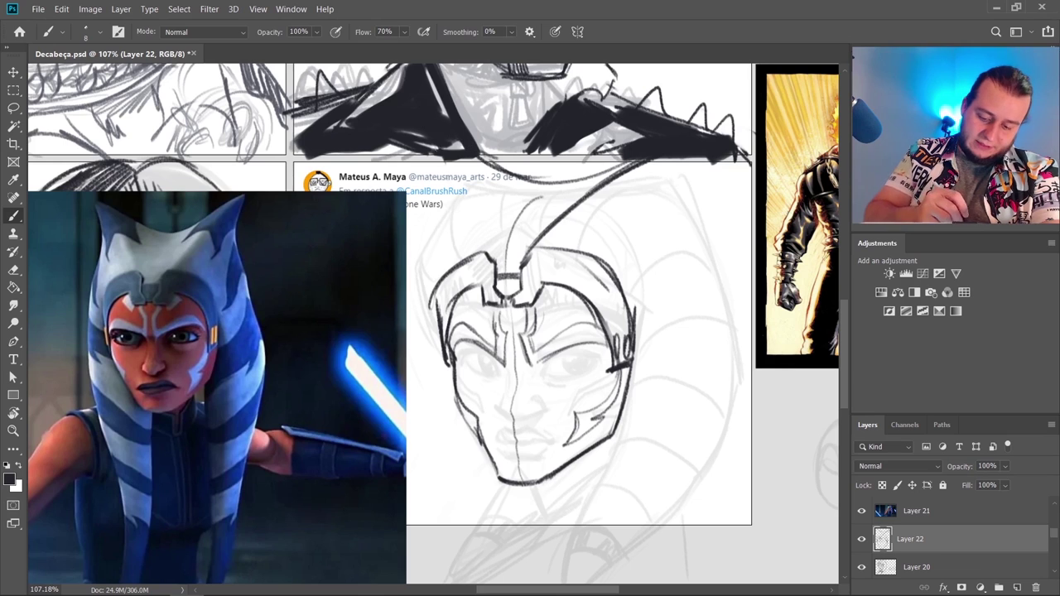
{"action": "left_click_drag", "start_coordinate": [448, 159], "coordinate": [409, 315]}
Draw the outer contour of the near head-tail from the horn down past the jaw, erasing excess strokes
{"action": "left_click_drag", "start_coordinate": [682, 159], "coordinate": [714, 389]}
{"action": "left_click_drag", "start_coordinate": [708, 402], "coordinate": [691, 312]}
{"action": "mouse_move", "coordinate": [671, 159]}
{"action": "left_mouse_down"}
{"action": "mouse_move", "coordinate": [706, 338]}
{"action": "mouse_move", "coordinate": [663, 411]}
{"action": "left_mouse_up"}
{"action": "key", "text": "e"}
{"action": "mouse_move", "coordinate": [702, 232]}
{"action": "left_mouse_down"}
{"action": "mouse_move", "coordinate": [714, 284]}
{"action": "mouse_move", "coordinate": [668, 179]}
{"action": "mouse_move", "coordinate": [607, 467]}
{"action": "left_mouse_up"}
{"action": "key", "text": "b"}
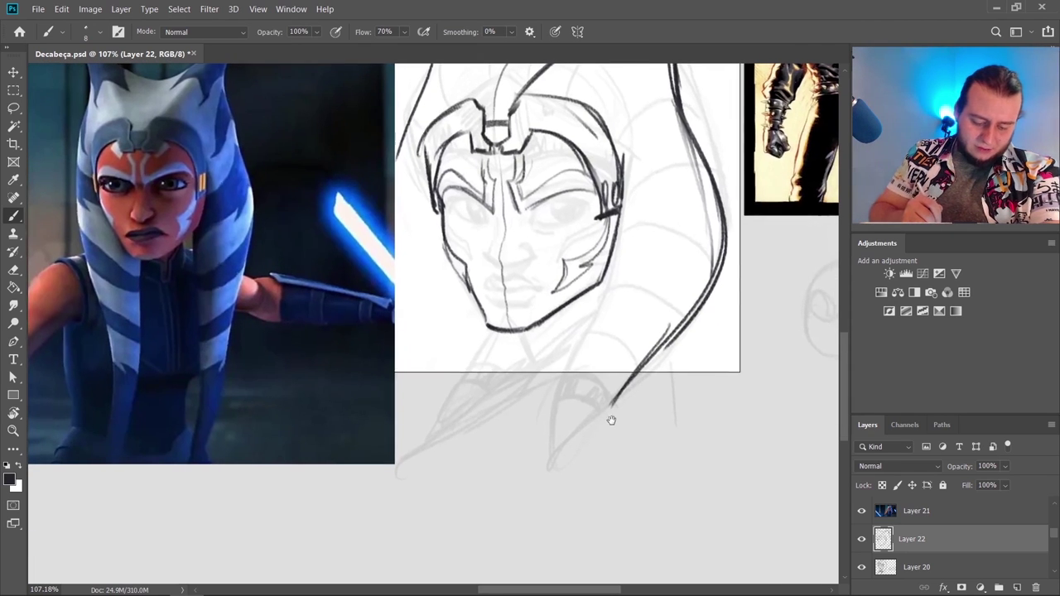
Draw the near head-tail's inner edge and extend both edges to a narrow point below the panel
{"action": "scroll", "coordinate": [610, 419], "scroll_direction": "down", "scroll_amount": 3}
{"action": "left_click_drag", "start_coordinate": [614, 209], "coordinate": [523, 507]}
{"action": "scroll", "coordinate": [571, 331], "scroll_direction": "down", "scroll_amount": 5}
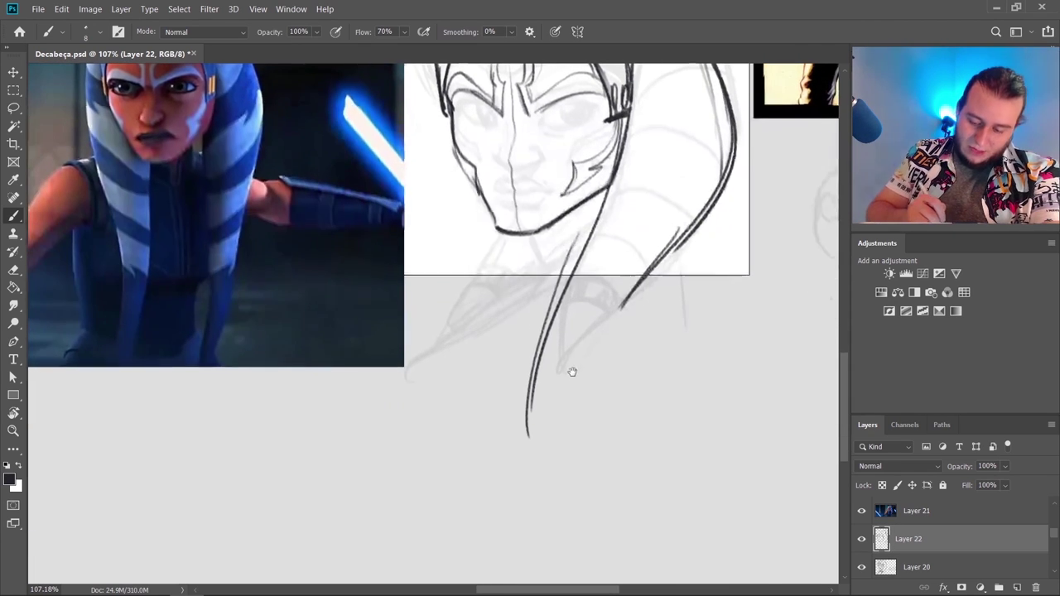
{"action": "mouse_move", "coordinate": [653, 260]}
{"action": "left_mouse_down"}
{"action": "mouse_move", "coordinate": [596, 344]}
{"action": "mouse_move", "coordinate": [549, 492]}
{"action": "left_mouse_up"}
{"action": "left_click_drag", "start_coordinate": [557, 305], "coordinate": [545, 534]}
{"action": "left_click_drag", "start_coordinate": [529, 449], "coordinate": [553, 536]}
{"action": "left_click_drag", "start_coordinate": [558, 472], "coordinate": [554, 536]}
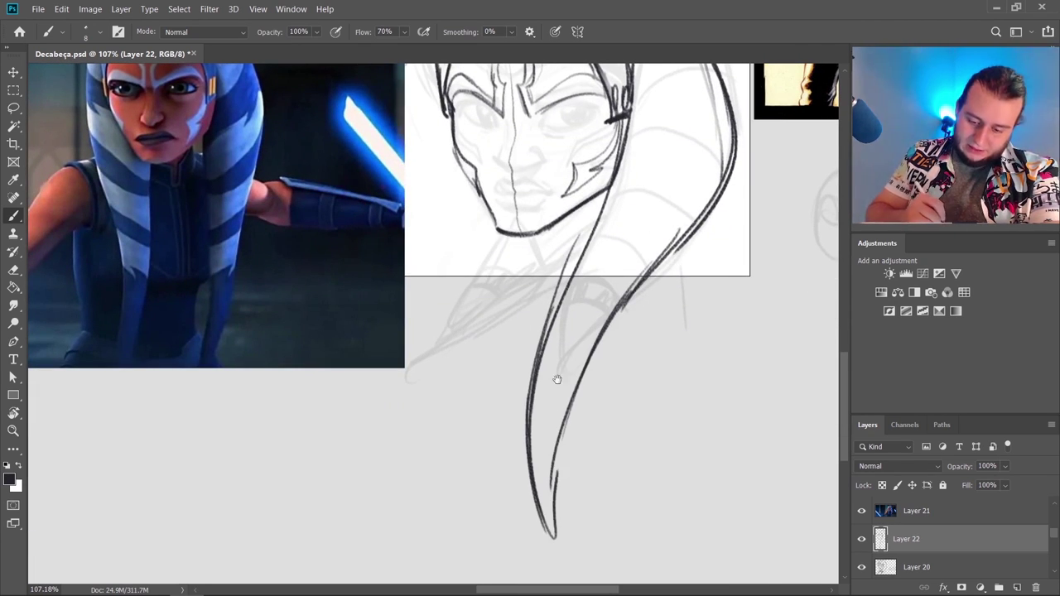
Clean up the headdress's far side and draw the far head-tail's outer contour down past the cheek
{"action": "left_click_drag", "start_coordinate": [556, 379], "coordinate": [594, 514]}
{"action": "key", "text": "e"}
{"action": "left_click_drag", "start_coordinate": [462, 149], "coordinate": [452, 192]}
{"action": "key", "text": "b"}
{"action": "left_click_drag", "start_coordinate": [482, 96], "coordinate": [476, 378]}
{"action": "left_click_drag", "start_coordinate": [446, 310], "coordinate": [503, 448]}
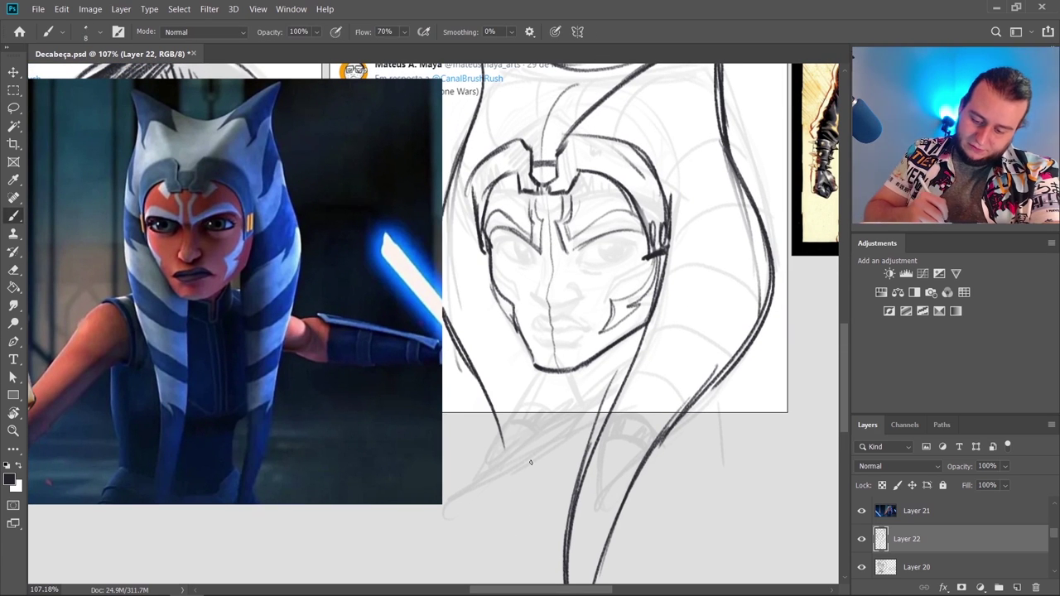
Erase part of the far head-tail's edge and rework it with strokes curving down beside the jaw
{"action": "key", "text": "e"}
{"action": "left_click_drag", "start_coordinate": [447, 313], "coordinate": [467, 368]}
{"action": "key", "text": "b"}
{"action": "mouse_move", "coordinate": [444, 302]}
{"action": "left_mouse_down"}
{"action": "mouse_move", "coordinate": [495, 436]}
{"action": "mouse_move", "coordinate": [497, 401]}
{"action": "left_mouse_up"}
{"action": "mouse_move", "coordinate": [469, 319]}
{"action": "left_mouse_down"}
{"action": "mouse_move", "coordinate": [479, 344]}
{"action": "mouse_move", "coordinate": [467, 495]}
{"action": "left_mouse_up"}
{"action": "mouse_move", "coordinate": [439, 270]}
{"action": "left_mouse_down"}
{"action": "mouse_move", "coordinate": [421, 461]}
{"action": "mouse_move", "coordinate": [519, 329]}
{"action": "left_mouse_up"}
Erase the excess far-side strokes and draw both edges of the far head-tail tapering outward to a narrow tip
{"action": "key", "text": "e"}
{"action": "left_click_drag", "start_coordinate": [461, 367], "coordinate": [441, 435]}
{"action": "key", "text": "b"}
{"action": "mouse_move", "coordinate": [470, 285]}
{"action": "left_mouse_down"}
{"action": "mouse_move", "coordinate": [450, 389]}
{"action": "mouse_move", "coordinate": [389, 514]}
{"action": "left_mouse_up"}
{"action": "left_click_drag", "start_coordinate": [509, 333], "coordinate": [391, 515]}
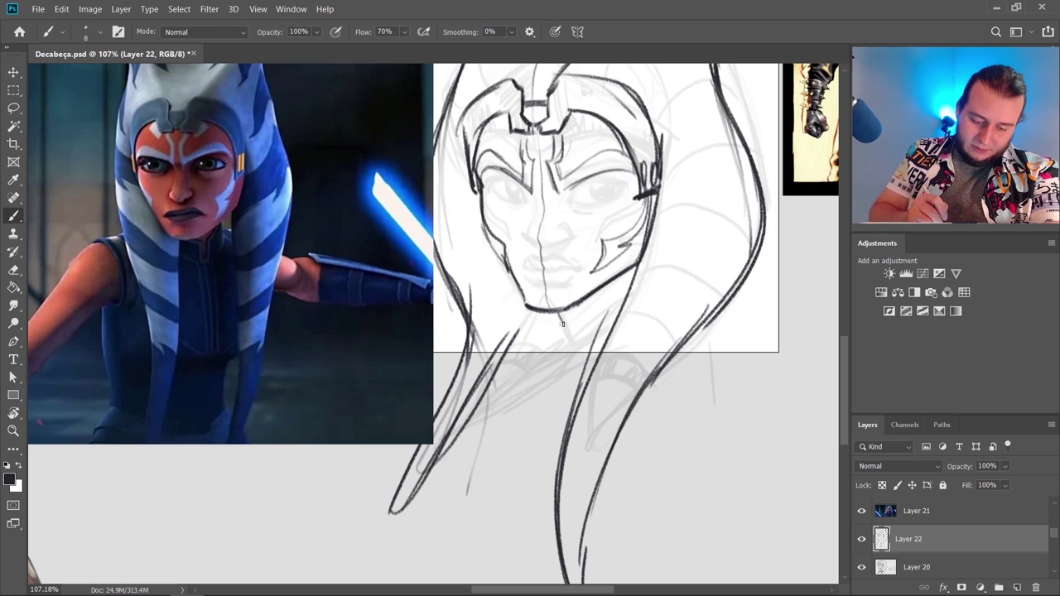
Sketch the neck and collar below the chin and add loose strokes for the shoulder and chest between the head-tails
{"action": "mouse_move", "coordinate": [560, 313]}
{"action": "left_mouse_down"}
{"action": "mouse_move", "coordinate": [570, 343]}
{"action": "mouse_move", "coordinate": [630, 285]}
{"action": "mouse_move", "coordinate": [569, 345]}
{"action": "left_mouse_up"}
{"action": "left_click_drag", "start_coordinate": [603, 326], "coordinate": [502, 401]}
{"action": "mouse_move", "coordinate": [562, 352]}
{"action": "left_mouse_down"}
{"action": "mouse_move", "coordinate": [448, 454]}
{"action": "mouse_move", "coordinate": [435, 514]}
{"action": "left_mouse_up"}
{"action": "left_click_drag", "start_coordinate": [437, 454], "coordinate": [436, 520]}
{"action": "left_click_drag", "start_coordinate": [475, 456], "coordinate": [432, 502]}
{"action": "left_click_drag", "start_coordinate": [427, 523], "coordinate": [550, 500]}
{"action": "left_click_drag", "start_coordinate": [563, 389], "coordinate": [474, 458]}
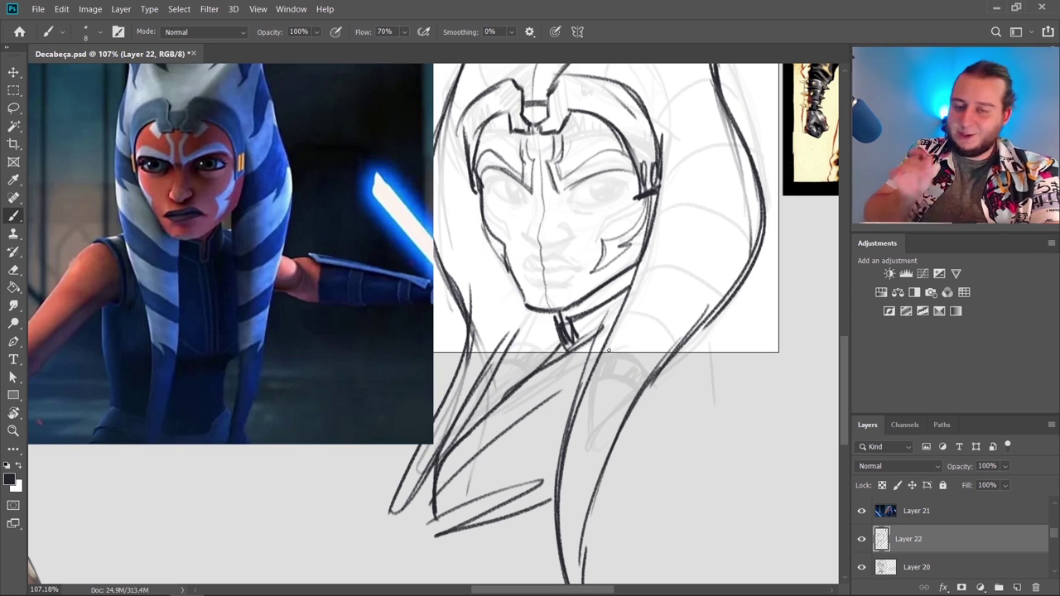
{"action": "left_click_drag", "start_coordinate": [608, 349], "coordinate": [557, 401]}
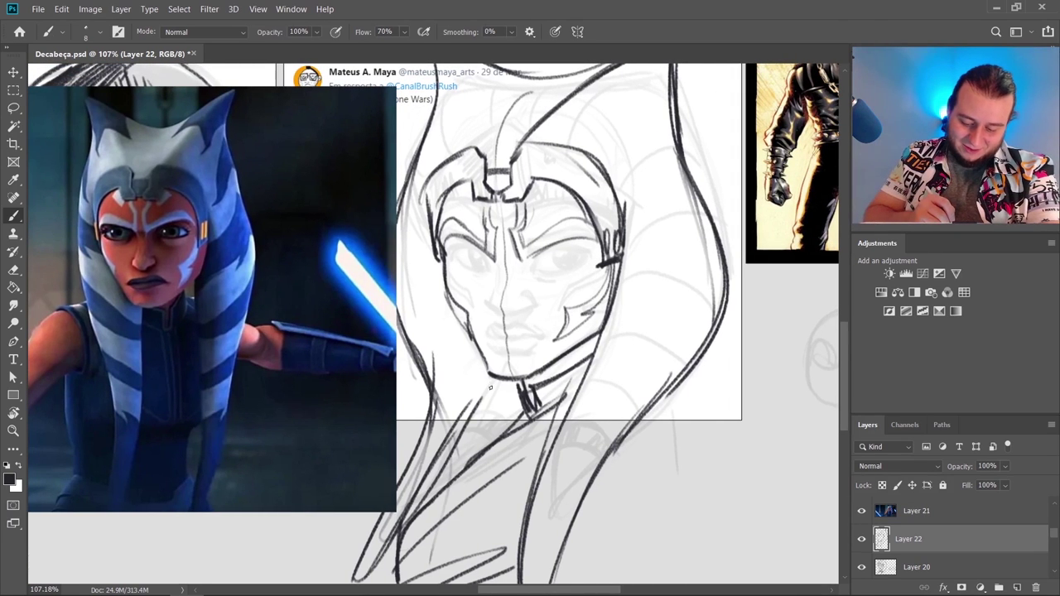
Erase the excess strokes beside the neck and redraw the neck's far edge and the far head-tail's lower contour
{"action": "key", "text": "e"}
{"action": "mouse_move", "coordinate": [478, 401]}
{"action": "left_mouse_down"}
{"action": "mouse_move", "coordinate": [446, 457]}
{"action": "mouse_move", "coordinate": [444, 411]}
{"action": "mouse_move", "coordinate": [435, 410]}
{"action": "mouse_move", "coordinate": [468, 457]}
{"action": "left_mouse_up"}
{"action": "key", "text": "b"}
{"action": "mouse_move", "coordinate": [497, 377]}
{"action": "left_mouse_down"}
{"action": "mouse_move", "coordinate": [471, 456]}
{"action": "mouse_move", "coordinate": [506, 319]}
{"action": "left_mouse_up"}
{"action": "left_click_drag", "start_coordinate": [419, 379], "coordinate": [421, 456]}
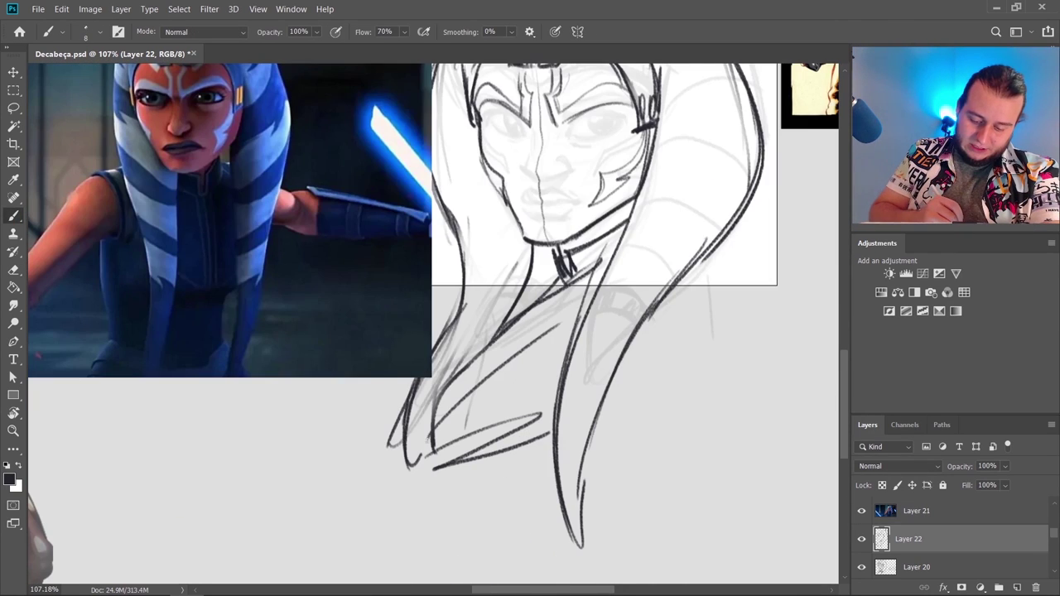
{"action": "left_click_drag", "start_coordinate": [497, 328], "coordinate": [423, 452]}
{"action": "mouse_move", "coordinate": [514, 315]}
{"action": "left_mouse_down"}
{"action": "mouse_move", "coordinate": [423, 445]}
{"action": "mouse_move", "coordinate": [439, 344]}
{"action": "left_mouse_up"}
{"action": "key", "text": "e"}
{"action": "key", "text": "b"}
Draw the nose base with its nostril corners and a downturned mouth line on the face
{"action": "mouse_move", "coordinate": [531, 336]}
{"action": "left_mouse_down"}
{"action": "mouse_move", "coordinate": [485, 448]}
{"action": "mouse_move", "coordinate": [589, 456]}
{"action": "mouse_move", "coordinate": [622, 445]}
{"action": "left_mouse_up"}
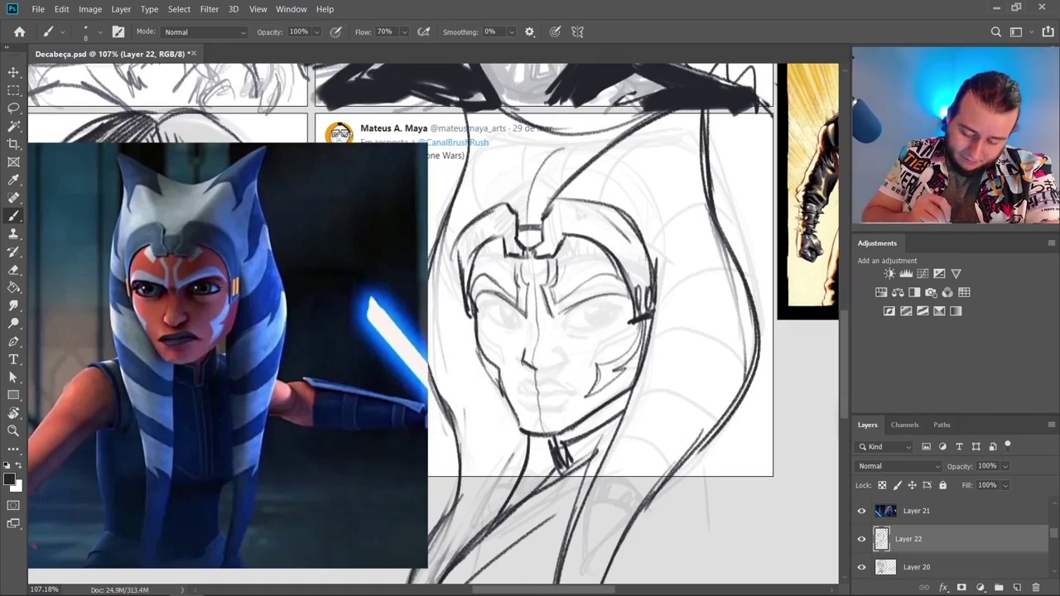
{"action": "left_click_drag", "start_coordinate": [536, 369], "coordinate": [548, 364]}
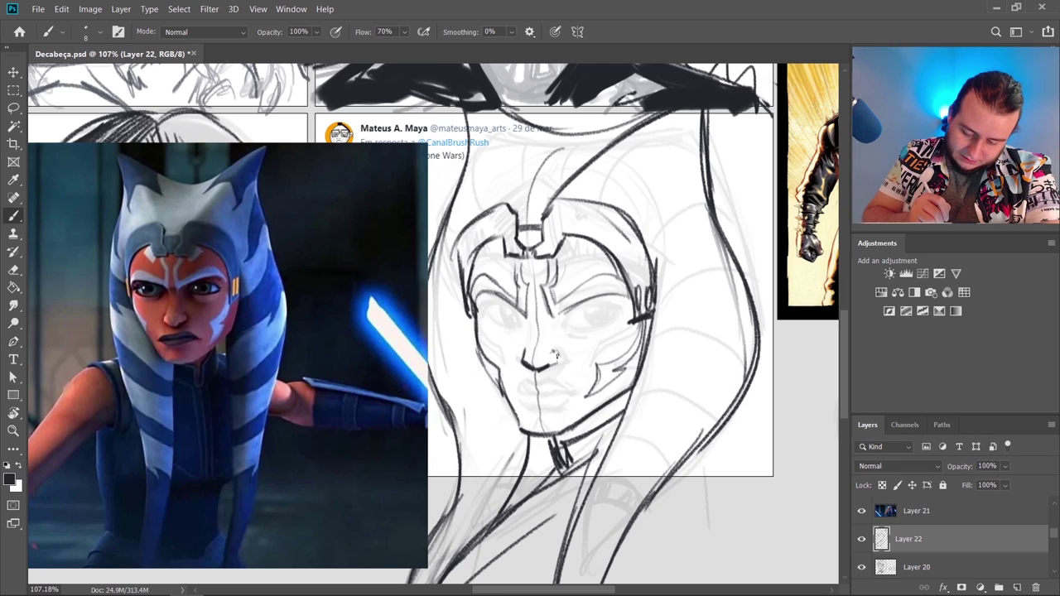
{"action": "left_click_drag", "start_coordinate": [666, 438], "coordinate": [461, 374]}
{"action": "left_click_drag", "start_coordinate": [518, 324], "coordinate": [686, 371]}
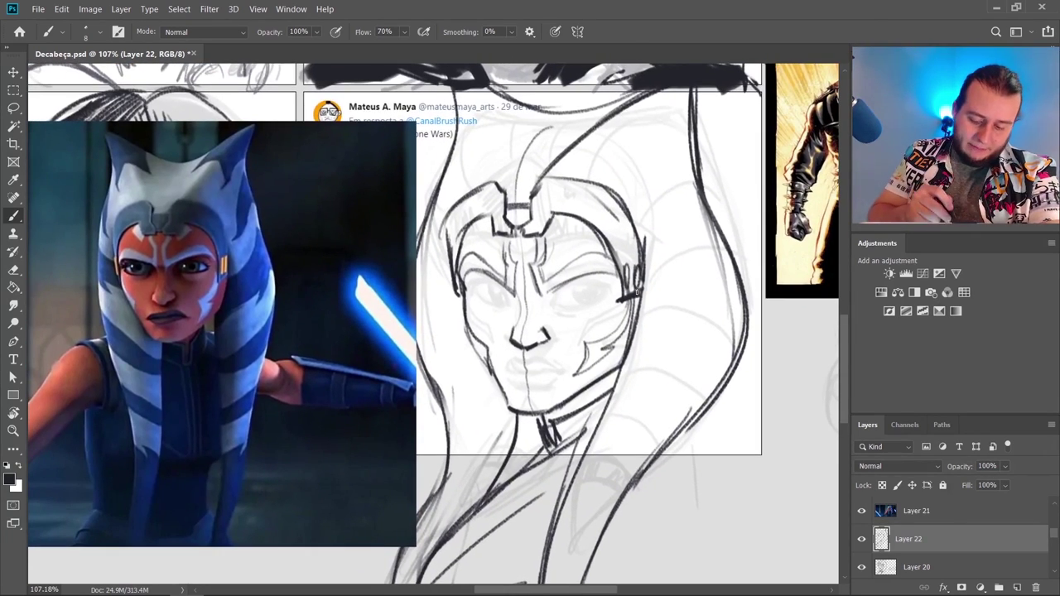
{"action": "mouse_move", "coordinate": [514, 370]}
{"action": "left_mouse_down"}
{"action": "mouse_move", "coordinate": [572, 369]}
{"action": "mouse_move", "coordinate": [373, 315]}
{"action": "left_mouse_up"}
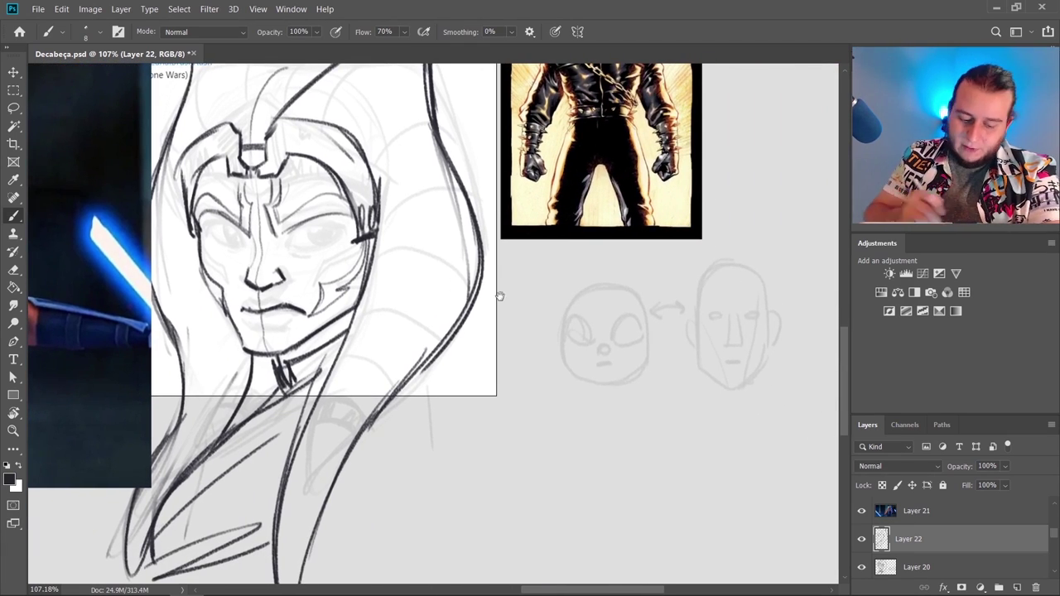
Try vertical guide lines from both pupils down to the mouth corners
{"action": "left_click_drag", "start_coordinate": [500, 296], "coordinate": [693, 300]}
{"action": "left_click_drag", "start_coordinate": [505, 222], "coordinate": [502, 323]}
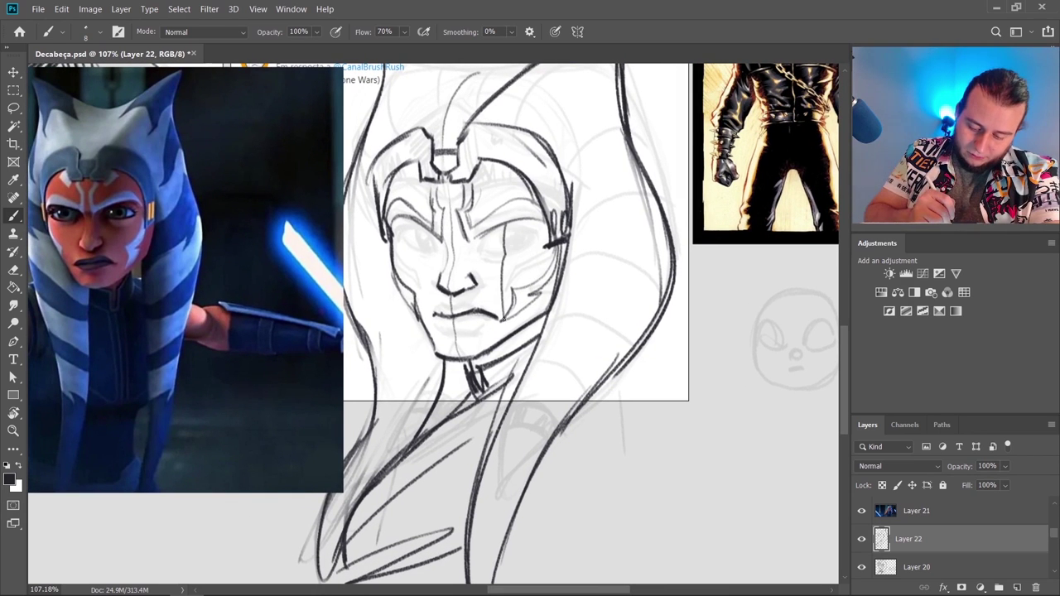
{"action": "left_click_drag", "start_coordinate": [416, 225], "coordinate": [431, 330]}
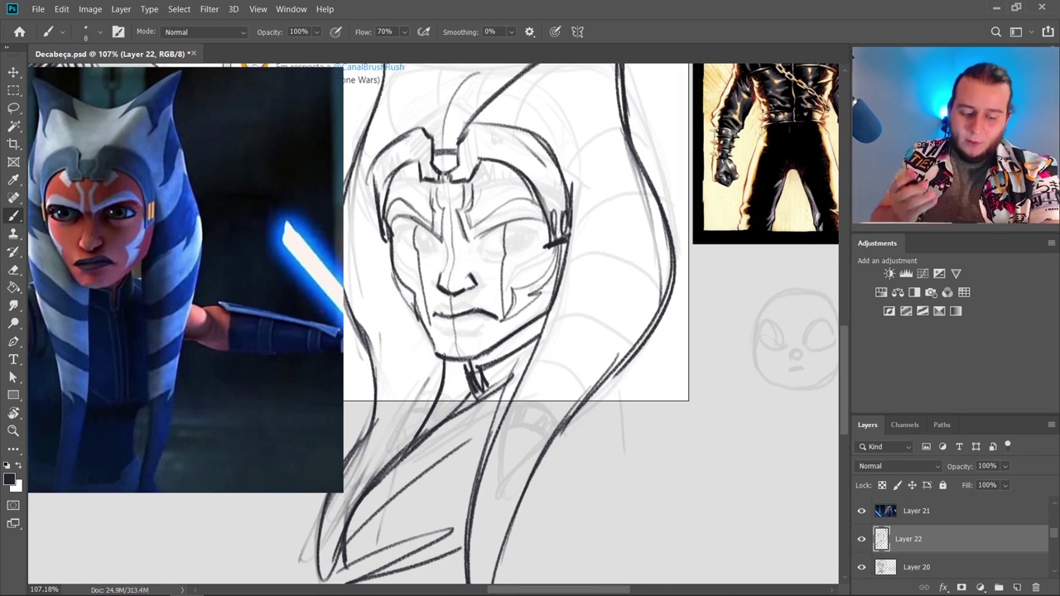
{"action": "key", "text": "ctrl+z"}
{"action": "key", "text": "ctrl+z"}
Try vertical guide lines from the inner eye corners down past the nostrils
{"action": "left_click_drag", "start_coordinate": [449, 253], "coordinate": [493, 259]}
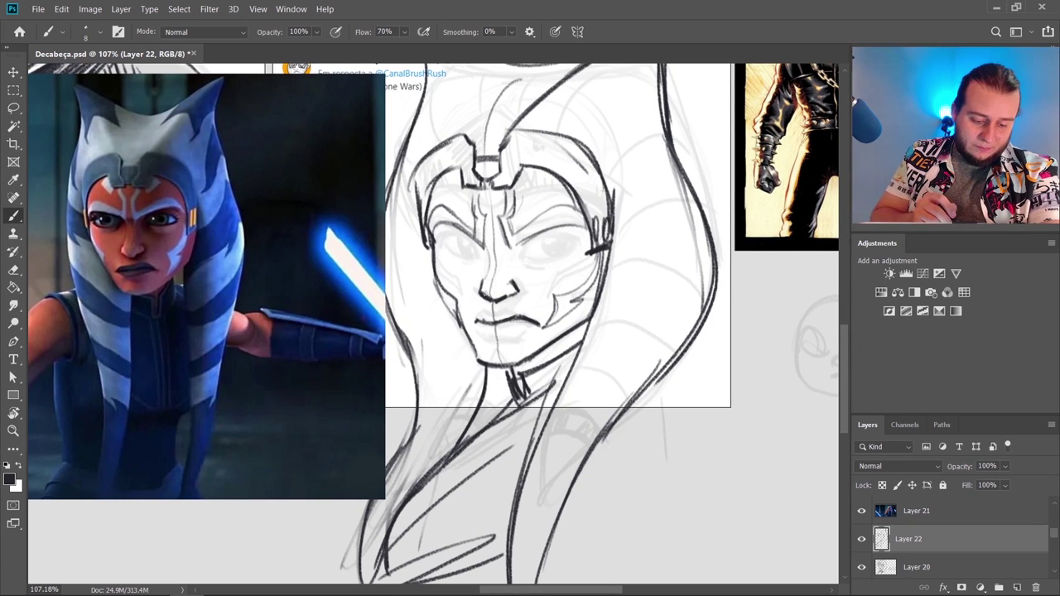
{"action": "left_click_drag", "start_coordinate": [517, 243], "coordinate": [522, 313]}
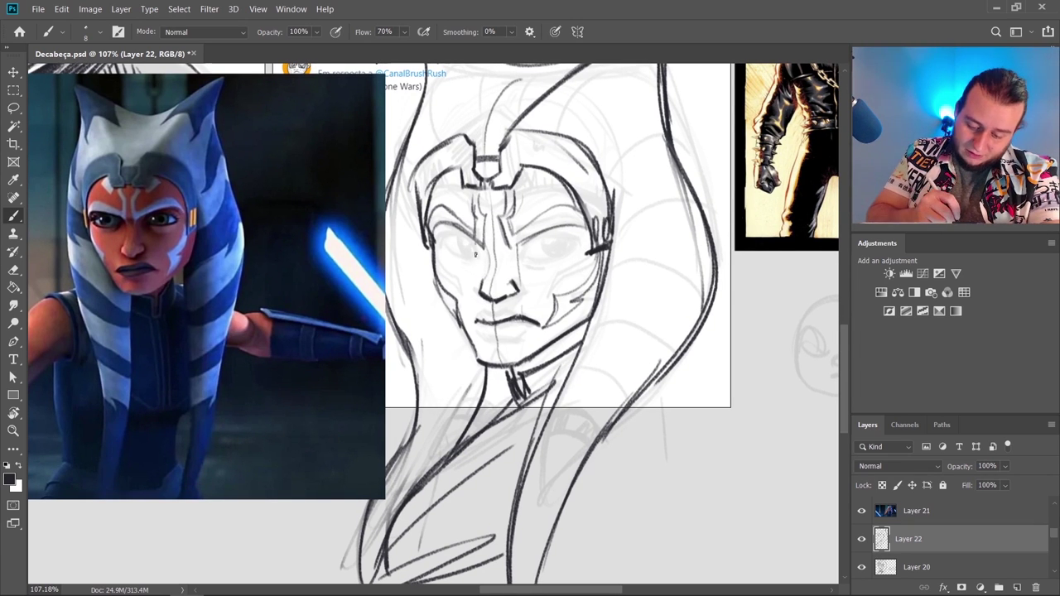
{"action": "left_click_drag", "start_coordinate": [476, 247], "coordinate": [478, 316]}
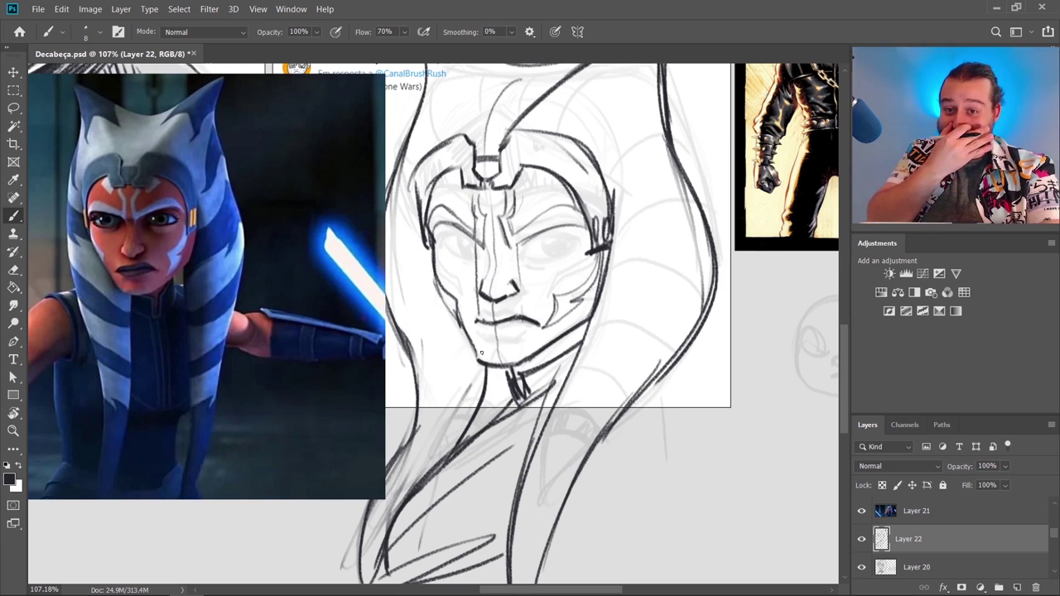
{"action": "key", "text": "ctrl+z"}
Sketch a study of two round eyes with guides down to a nose in the empty canvas area, and erase it
{"action": "left_click_drag", "start_coordinate": [618, 353], "coordinate": [410, 306]}
{"action": "left_click_drag", "start_coordinate": [616, 324], "coordinate": [332, 427]}
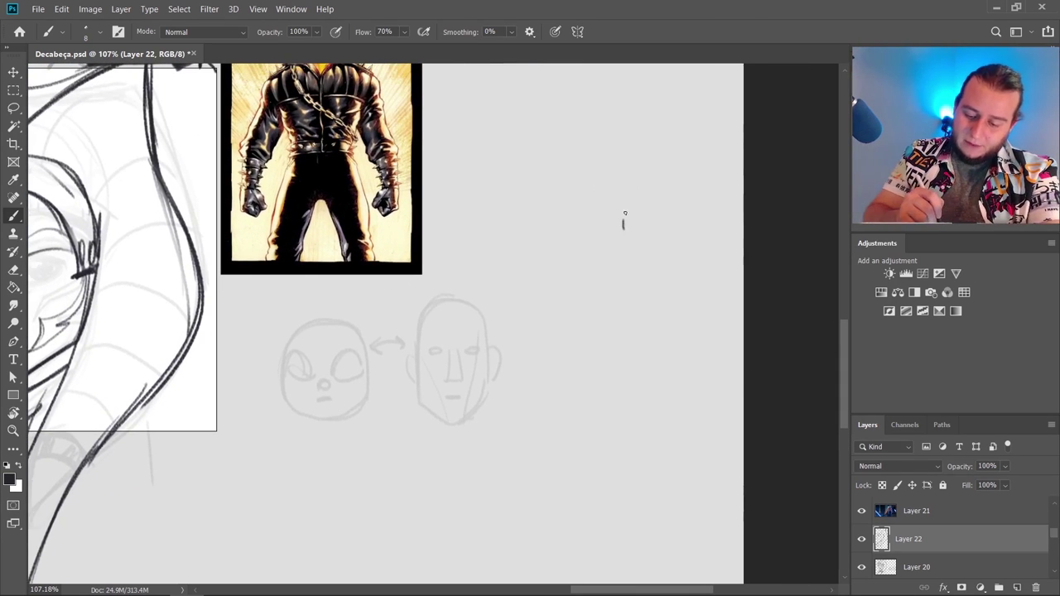
{"action": "mouse_move", "coordinate": [625, 212]}
{"action": "left_mouse_down"}
{"action": "mouse_move", "coordinate": [639, 249]}
{"action": "mouse_move", "coordinate": [621, 223]}
{"action": "mouse_move", "coordinate": [552, 241]}
{"action": "left_mouse_up"}
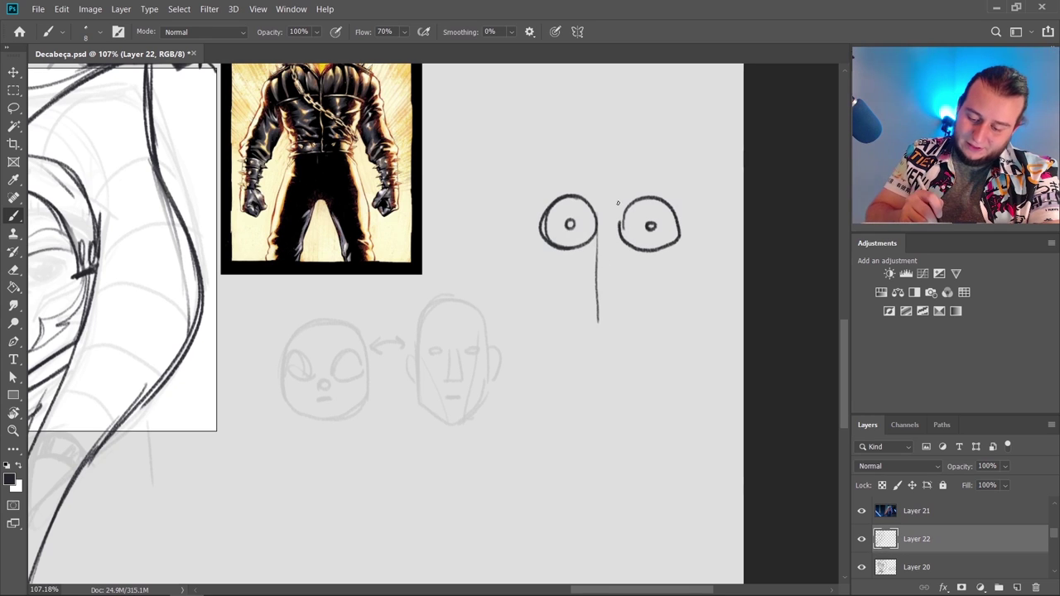
{"action": "left_click_drag", "start_coordinate": [617, 202], "coordinate": [620, 326]}
{"action": "mouse_move", "coordinate": [595, 238]}
{"action": "left_mouse_down"}
{"action": "mouse_move", "coordinate": [570, 317]}
{"action": "mouse_move", "coordinate": [645, 314]}
{"action": "mouse_move", "coordinate": [621, 246]}
{"action": "left_mouse_up"}
{"action": "mouse_move", "coordinate": [568, 310]}
{"action": "left_mouse_down"}
{"action": "mouse_move", "coordinate": [604, 326]}
{"action": "mouse_move", "coordinate": [643, 308]}
{"action": "left_mouse_up"}
{"action": "mouse_move", "coordinate": [641, 307]}
{"action": "left_mouse_down"}
{"action": "mouse_move", "coordinate": [625, 264]}
{"action": "mouse_move", "coordinate": [570, 318]}
{"action": "left_mouse_up"}
{"action": "mouse_move", "coordinate": [585, 324]}
{"action": "left_mouse_down"}
{"action": "mouse_move", "coordinate": [635, 293]}
{"action": "mouse_move", "coordinate": [626, 233]}
{"action": "mouse_move", "coordinate": [605, 239]}
{"action": "mouse_move", "coordinate": [595, 214]}
{"action": "mouse_move", "coordinate": [615, 339]}
{"action": "mouse_move", "coordinate": [638, 319]}
{"action": "left_mouse_up"}
{"action": "key", "text": "ctrl+z"}
{"action": "key", "text": "e"}
{"action": "right_click", "coordinate": [597, 219]}
{"action": "double_click", "coordinate": [704, 469]}
Sketch two almond eyes spaced one eye-width apart in the empty canvas area, with vertical guides dropping from their inner corners
{"action": "key", "text": "b"}
{"action": "mouse_move", "coordinate": [527, 245]}
{"action": "left_mouse_down"}
{"action": "mouse_move", "coordinate": [583, 240]}
{"action": "mouse_move", "coordinate": [588, 257]}
{"action": "mouse_move", "coordinate": [653, 238]}
{"action": "mouse_move", "coordinate": [590, 250]}
{"action": "left_mouse_up"}
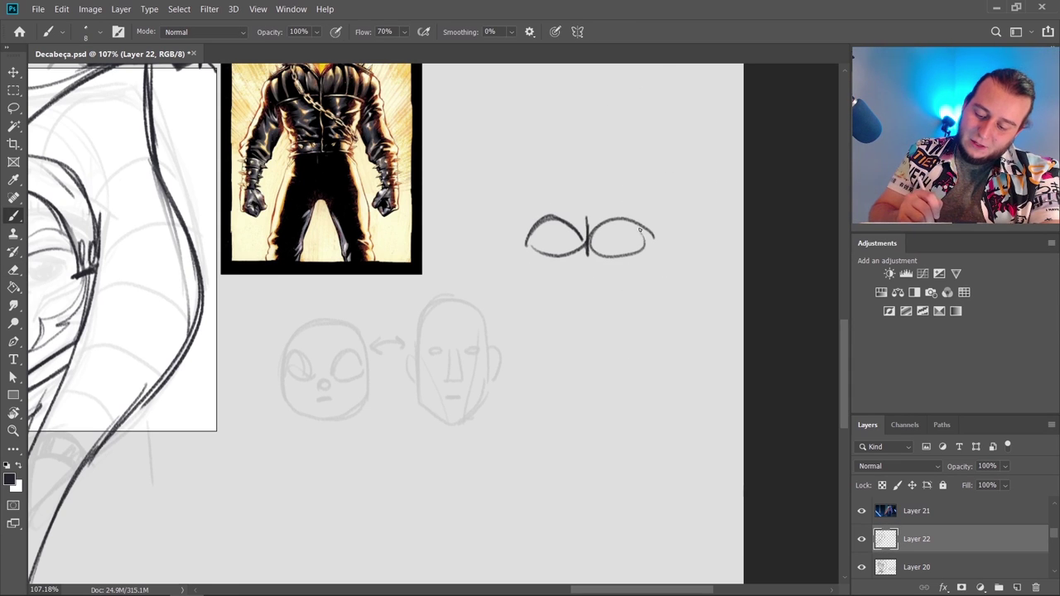
{"action": "mouse_move", "coordinate": [647, 220]}
{"action": "left_mouse_down"}
{"action": "mouse_move", "coordinate": [648, 256]}
{"action": "mouse_move", "coordinate": [703, 233]}
{"action": "left_mouse_up"}
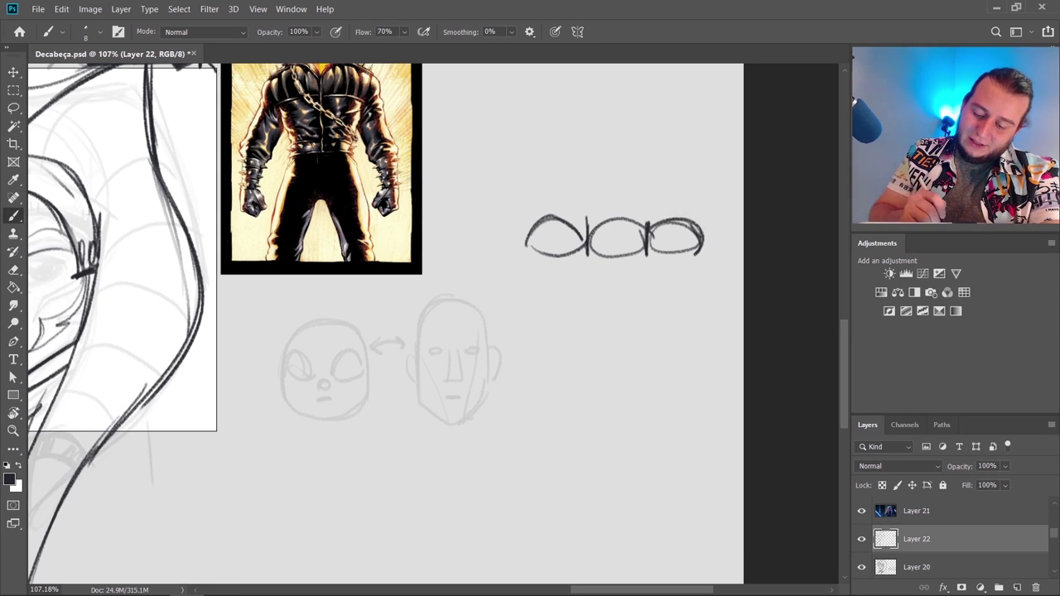
{"action": "left_click_drag", "start_coordinate": [593, 232], "coordinate": [593, 300]}
{"action": "left_click_drag", "start_coordinate": [587, 254], "coordinate": [587, 358]}
{"action": "left_click_drag", "start_coordinate": [646, 254], "coordinate": [645, 360]}
Draw the nose bridge widening between the study's vertical guides and thicken its angular base
{"action": "left_click_drag", "start_coordinate": [591, 222], "coordinate": [603, 260]}
{"action": "left_click_drag", "start_coordinate": [628, 220], "coordinate": [633, 253]}
{"action": "mouse_move", "coordinate": [595, 222]}
{"action": "left_mouse_down"}
{"action": "mouse_move", "coordinate": [609, 261]}
{"action": "mouse_move", "coordinate": [585, 332]}
{"action": "left_mouse_up"}
{"action": "left_click_drag", "start_coordinate": [598, 280], "coordinate": [583, 344]}
{"action": "mouse_move", "coordinate": [580, 338]}
{"action": "left_mouse_down"}
{"action": "mouse_move", "coordinate": [617, 351]}
{"action": "mouse_move", "coordinate": [650, 336]}
{"action": "left_mouse_up"}
{"action": "left_click_drag", "start_coordinate": [646, 252], "coordinate": [619, 349]}
{"action": "mouse_move", "coordinate": [603, 254]}
{"action": "left_mouse_down"}
{"action": "mouse_move", "coordinate": [590, 340]}
{"action": "mouse_move", "coordinate": [613, 353]}
{"action": "left_mouse_up"}
{"action": "mouse_move", "coordinate": [613, 352]}
{"action": "left_mouse_down"}
{"action": "mouse_move", "coordinate": [641, 341]}
{"action": "mouse_move", "coordinate": [613, 351]}
{"action": "left_mouse_up"}
{"action": "mouse_move", "coordinate": [603, 348]}
{"action": "left_mouse_down"}
{"action": "mouse_move", "coordinate": [635, 344]}
{"action": "mouse_move", "coordinate": [641, 330]}
{"action": "left_mouse_up"}
{"action": "mouse_move", "coordinate": [586, 338]}
{"action": "left_mouse_down"}
{"action": "mouse_move", "coordinate": [645, 335]}
{"action": "mouse_move", "coordinate": [620, 345]}
{"action": "left_mouse_up"}
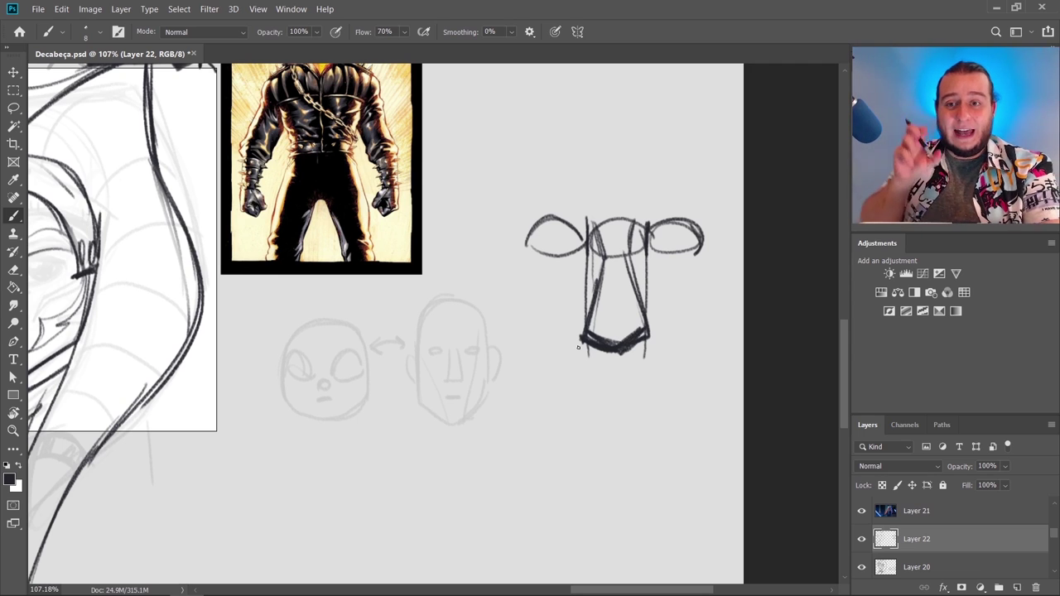
Fade the construction lines between the study's eyes and redraw the eye contours and upper nose bridge
{"action": "key", "text": "e"}
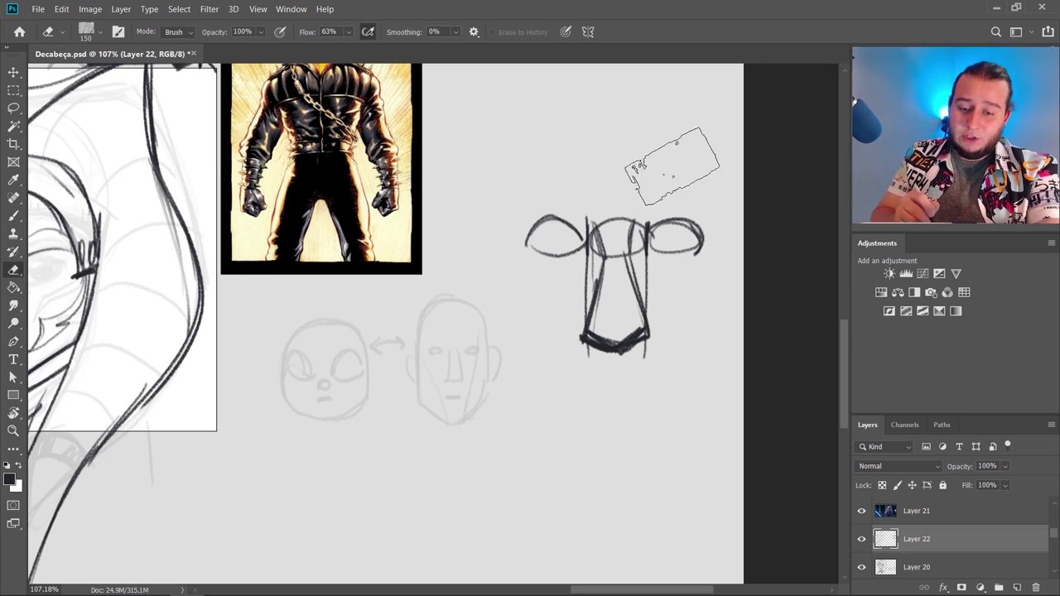
{"action": "key", "text": "l"}
{"action": "key", "text": "e"}
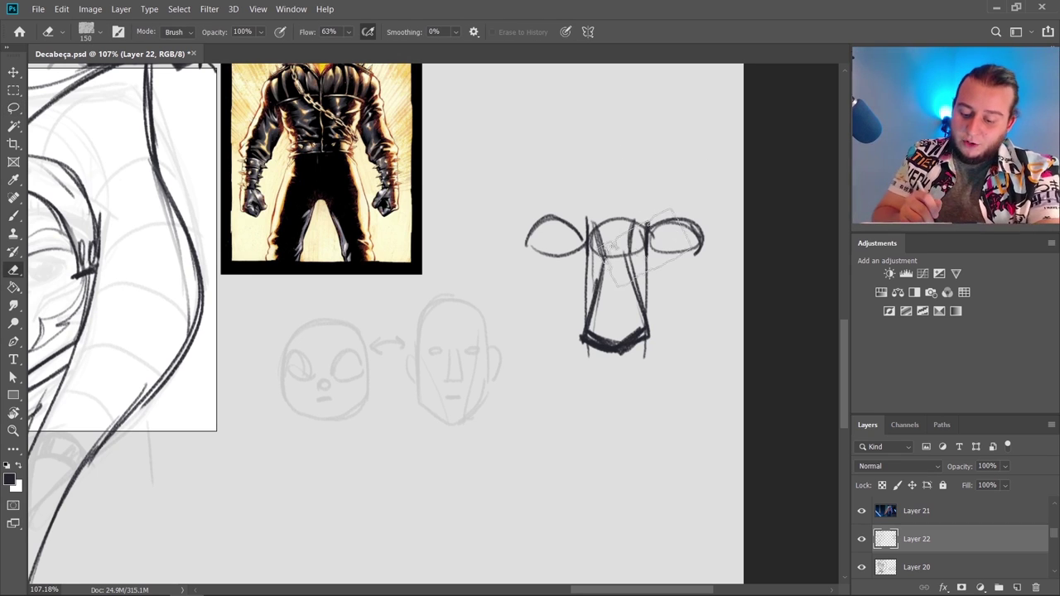
{"action": "key", "text": "b"}
{"action": "mouse_move", "coordinate": [637, 240]}
{"action": "left_mouse_down"}
{"action": "mouse_move", "coordinate": [646, 253]}
{"action": "mouse_move", "coordinate": [640, 244]}
{"action": "mouse_move", "coordinate": [666, 224]}
{"action": "left_mouse_up"}
{"action": "left_click_drag", "start_coordinate": [593, 242], "coordinate": [568, 223]}
{"action": "mouse_move", "coordinate": [592, 245]}
{"action": "left_mouse_down"}
{"action": "mouse_move", "coordinate": [530, 240]}
{"action": "mouse_move", "coordinate": [570, 220]}
{"action": "left_mouse_up"}
{"action": "mouse_move", "coordinate": [585, 235]}
{"action": "left_mouse_down"}
{"action": "mouse_move", "coordinate": [594, 246]}
{"action": "mouse_move", "coordinate": [684, 222]}
{"action": "left_mouse_up"}
{"action": "left_click_drag", "start_coordinate": [641, 249], "coordinate": [688, 254]}
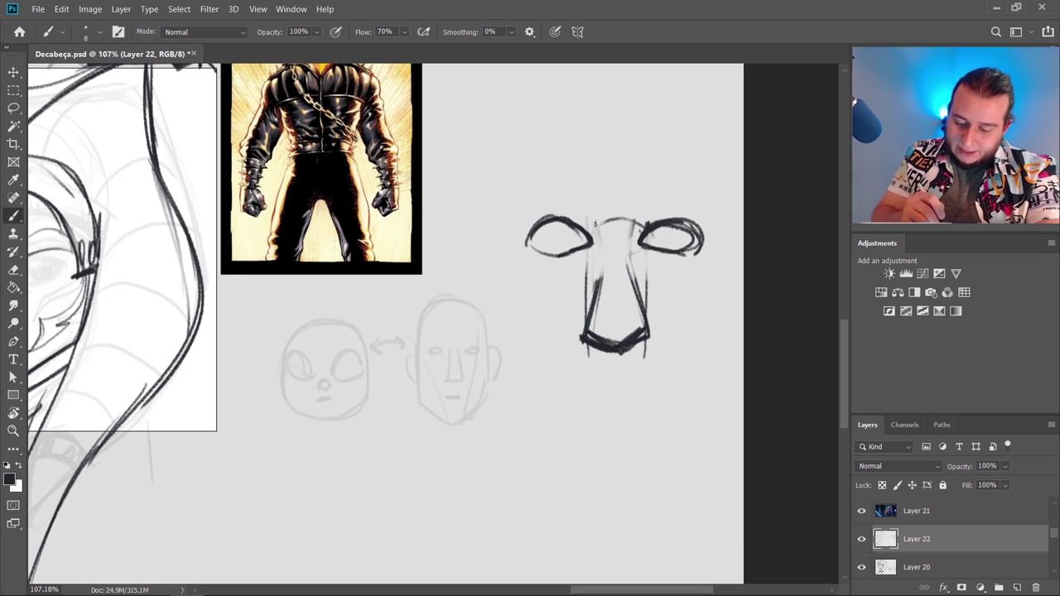
{"action": "mouse_move", "coordinate": [608, 220]}
{"action": "left_mouse_down"}
{"action": "mouse_move", "coordinate": [593, 300]}
{"action": "mouse_move", "coordinate": [634, 211]}
{"action": "left_mouse_up"}
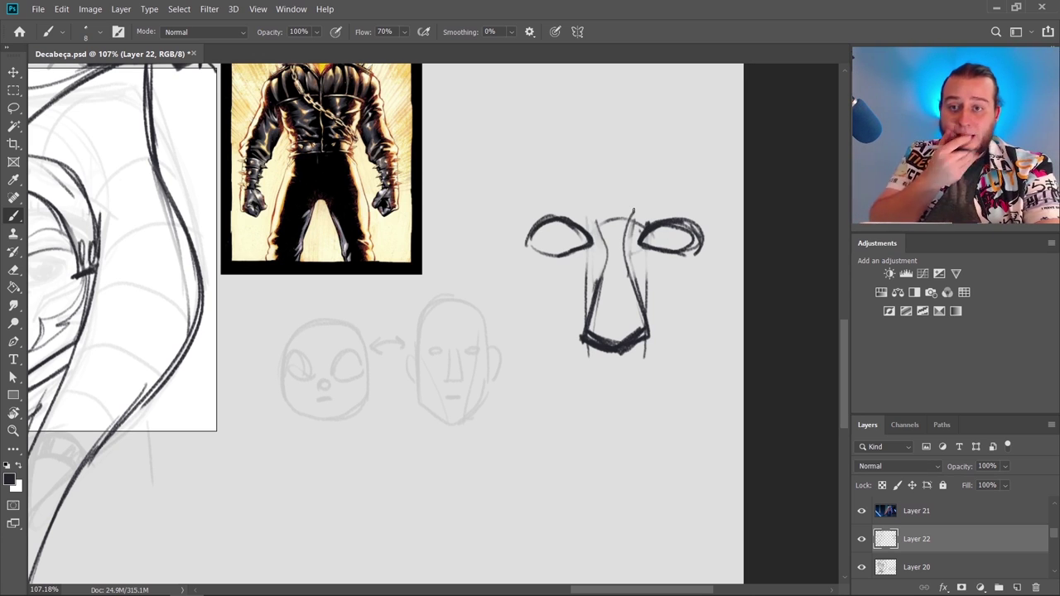
Add vertical guides from the study's inner eye corners and pupils, and draw a mouth between the pupil guides
{"action": "left_click_drag", "start_coordinate": [465, 393], "coordinate": [666, 339]}
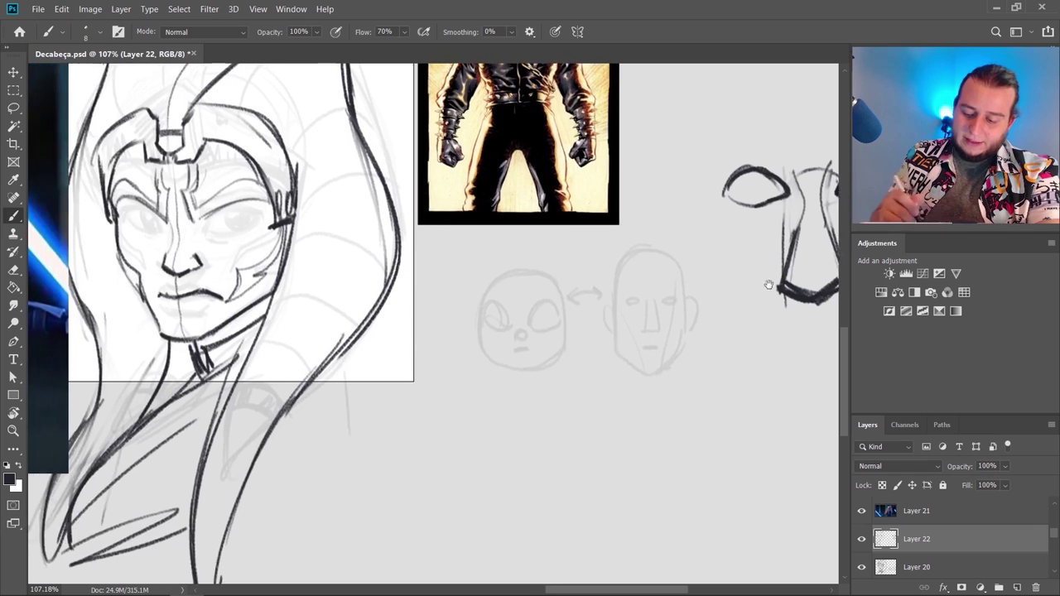
{"action": "left_click_drag", "start_coordinate": [770, 286], "coordinate": [553, 334]}
{"action": "left_click_drag", "start_coordinate": [564, 197], "coordinate": [567, 327]}
{"action": "left_click_drag", "start_coordinate": [627, 240], "coordinate": [624, 321]}
{"action": "left_click_drag", "start_coordinate": [532, 217], "coordinate": [542, 398]}
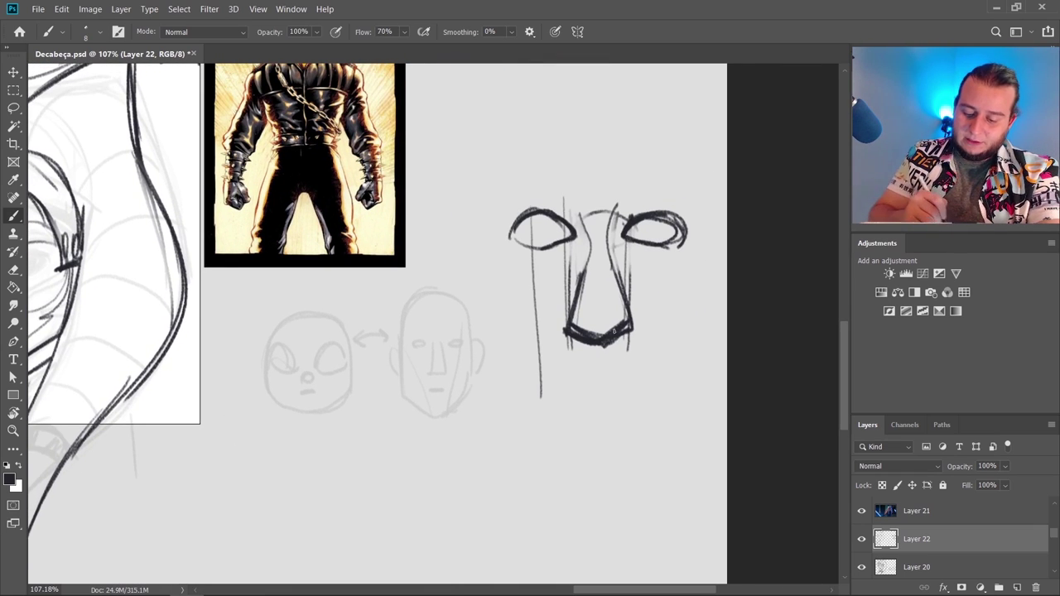
{"action": "left_click_drag", "start_coordinate": [653, 220], "coordinate": [656, 414]}
{"action": "left_click_drag", "start_coordinate": [559, 382], "coordinate": [639, 380]}
{"action": "left_click_drag", "start_coordinate": [637, 373], "coordinate": [647, 386]}
Fill Asoka's upper lip, mark the lower lip, and draw the eye contour nearest the large head-tail
{"action": "left_click_drag", "start_coordinate": [419, 424], "coordinate": [737, 387]}
{"action": "left_click_drag", "start_coordinate": [363, 384], "coordinate": [647, 371]}
{"action": "mouse_move", "coordinate": [547, 284]}
{"action": "left_mouse_down"}
{"action": "mouse_move", "coordinate": [614, 290]}
{"action": "mouse_move", "coordinate": [597, 295]}
{"action": "mouse_move", "coordinate": [607, 352]}
{"action": "left_mouse_up"}
{"action": "mouse_move", "coordinate": [568, 270]}
{"action": "left_mouse_down"}
{"action": "mouse_move", "coordinate": [660, 262]}
{"action": "mouse_move", "coordinate": [644, 273]}
{"action": "left_mouse_up"}
{"action": "left_click_drag", "start_coordinate": [591, 283], "coordinate": [608, 287]}
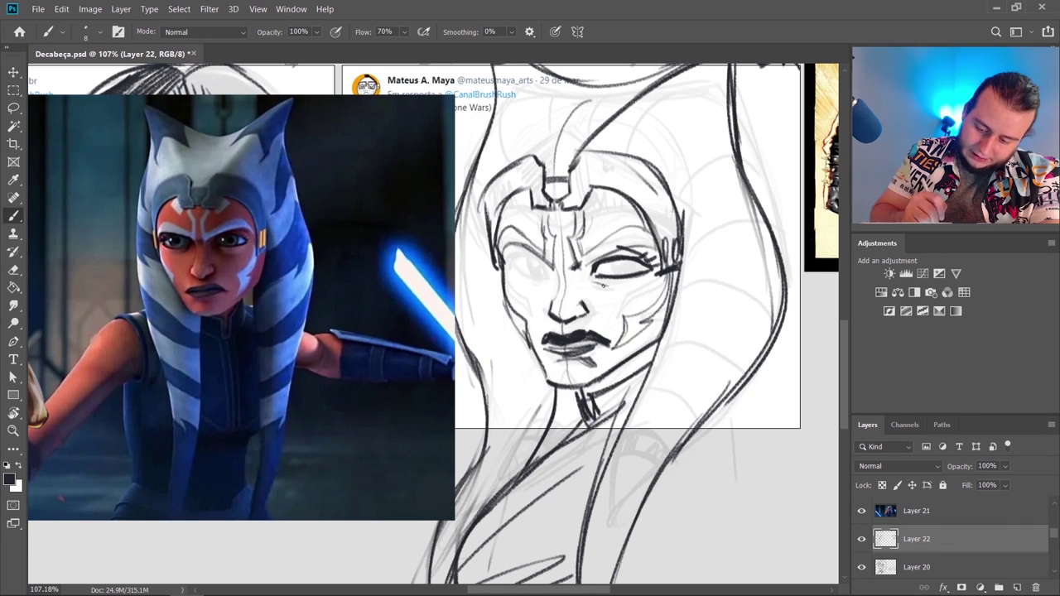
Draw the far eye's contour with lashes and a dark iris, and start the iris of the near eye
{"action": "mouse_move", "coordinate": [511, 275]}
{"action": "left_mouse_down"}
{"action": "mouse_move", "coordinate": [551, 278]}
{"action": "mouse_move", "coordinate": [550, 258]}
{"action": "mouse_move", "coordinate": [554, 273]}
{"action": "mouse_move", "coordinate": [530, 256]}
{"action": "mouse_move", "coordinate": [552, 273]}
{"action": "left_mouse_up"}
{"action": "key", "text": "ctrl+z"}
{"action": "mouse_move", "coordinate": [509, 265]}
{"action": "left_mouse_down"}
{"action": "mouse_move", "coordinate": [540, 261]}
{"action": "mouse_move", "coordinate": [507, 274]}
{"action": "left_mouse_up"}
{"action": "mouse_move", "coordinate": [517, 262]}
{"action": "left_mouse_down"}
{"action": "mouse_move", "coordinate": [505, 252]}
{"action": "mouse_move", "coordinate": [542, 272]}
{"action": "left_mouse_up"}
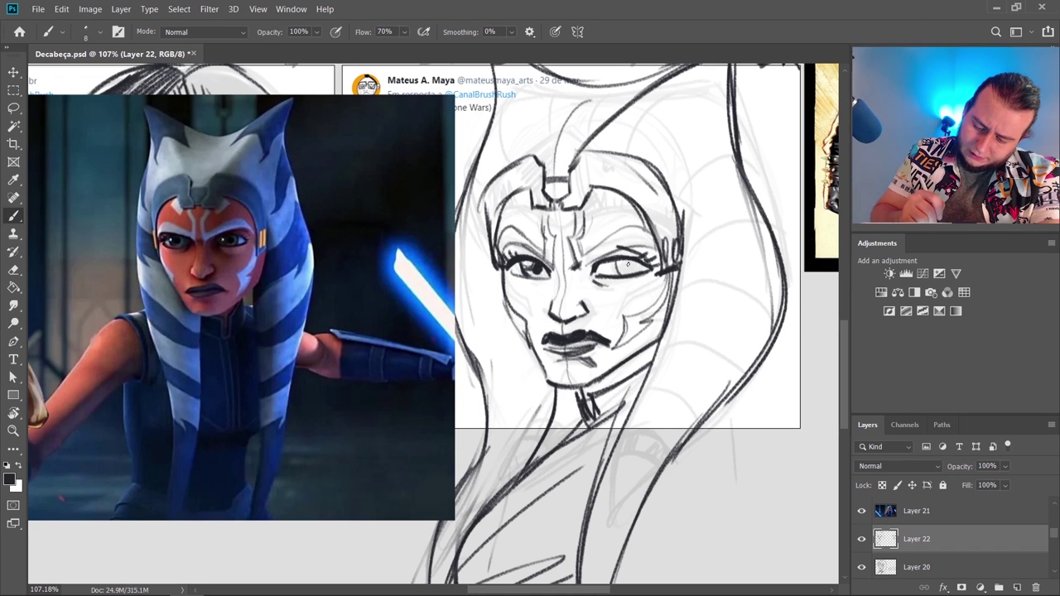
{"action": "left_click_drag", "start_coordinate": [628, 264], "coordinate": [635, 263]}
Darken the lids and lashes of both eyes and reinforce the side of the nose and the jawline
{"action": "mouse_move", "coordinate": [648, 344]}
{"action": "left_mouse_down"}
{"action": "mouse_move", "coordinate": [627, 375]}
{"action": "mouse_move", "coordinate": [604, 375]}
{"action": "left_mouse_up"}
{"action": "key", "text": "z"}
{"action": "left_click", "coordinate": [639, 363], "text": "alt"}
{"action": "key", "text": "z"}
{"action": "left_click", "coordinate": [627, 376], "text": "alt"}
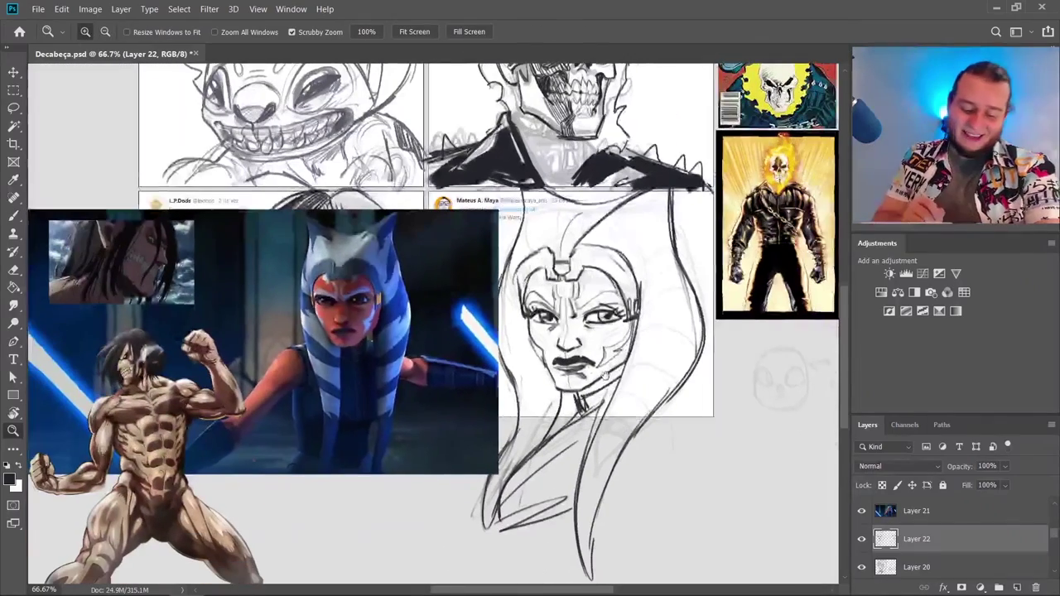
{"action": "key", "text": "b"}
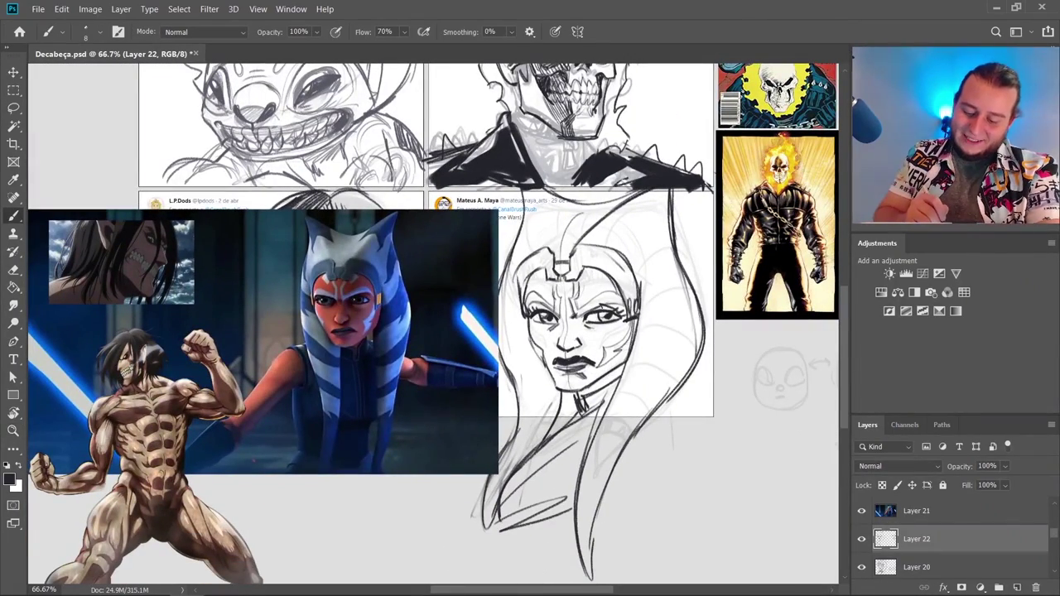
{"action": "left_click_drag", "start_coordinate": [606, 308], "coordinate": [625, 312]}
{"action": "left_click_drag", "start_coordinate": [532, 313], "coordinate": [543, 305]}
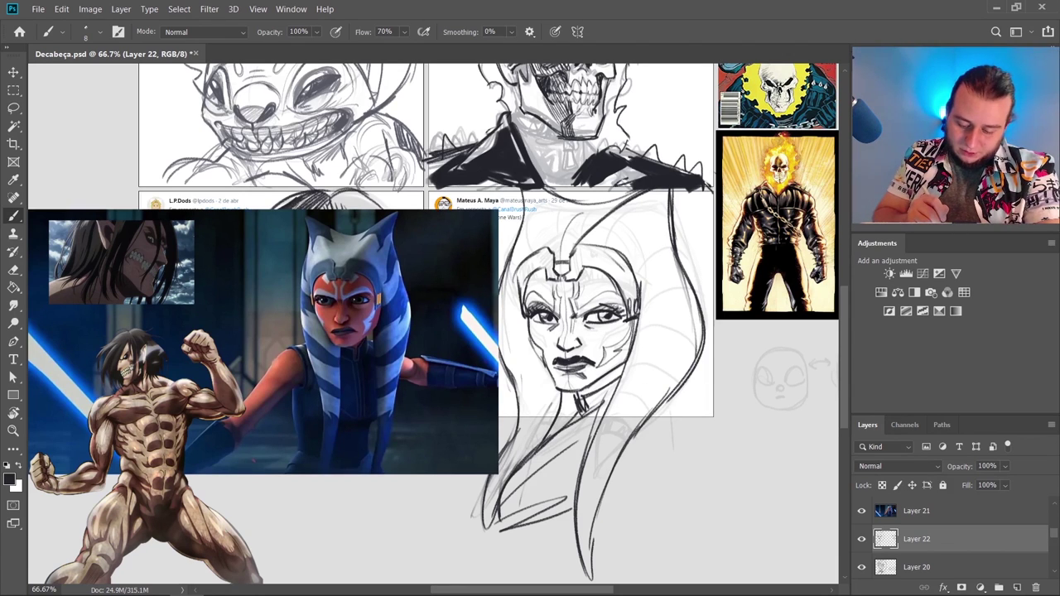
{"action": "left_click_drag", "start_coordinate": [578, 321], "coordinate": [582, 340]}
{"action": "left_click_drag", "start_coordinate": [575, 390], "coordinate": [623, 360]}
{"action": "mouse_move", "coordinate": [570, 394]}
{"action": "left_mouse_down"}
{"action": "mouse_move", "coordinate": [626, 359]}
{"action": "mouse_move", "coordinate": [624, 374]}
{"action": "left_mouse_up"}
Draw curved and jagged stripes across both head-tails and pointed markings on both horns
{"action": "mouse_move", "coordinate": [668, 232]}
{"action": "left_mouse_down"}
{"action": "mouse_move", "coordinate": [638, 278]}
{"action": "mouse_move", "coordinate": [616, 401]}
{"action": "mouse_move", "coordinate": [666, 396]}
{"action": "left_mouse_up"}
{"action": "mouse_move", "coordinate": [635, 429]}
{"action": "left_mouse_down"}
{"action": "mouse_move", "coordinate": [575, 492]}
{"action": "mouse_move", "coordinate": [612, 482]}
{"action": "left_mouse_up"}
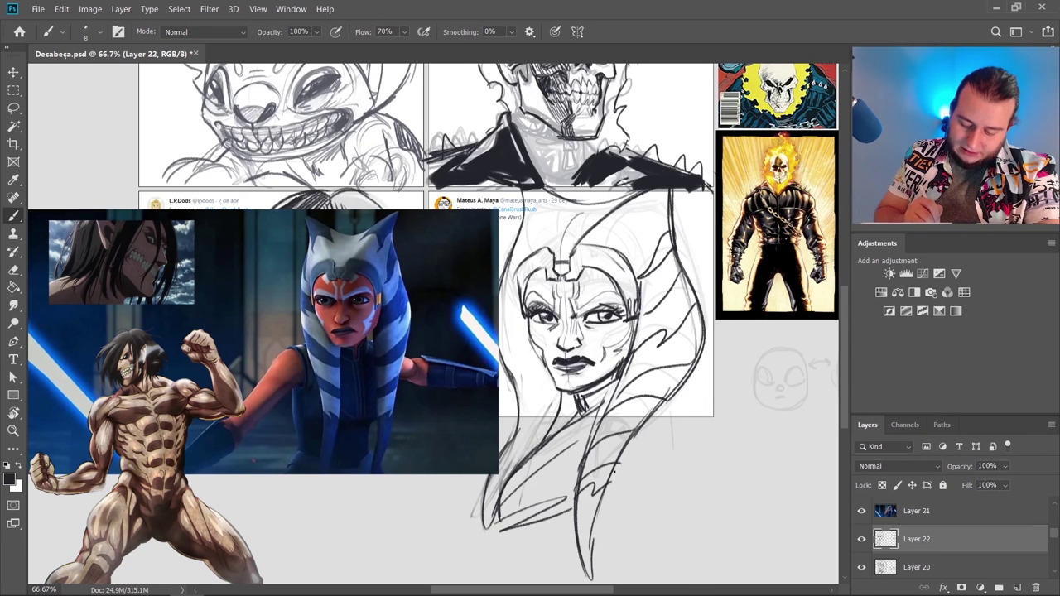
{"action": "left_click_drag", "start_coordinate": [549, 403], "coordinate": [520, 424]}
{"action": "left_click_drag", "start_coordinate": [555, 425], "coordinate": [510, 444]}
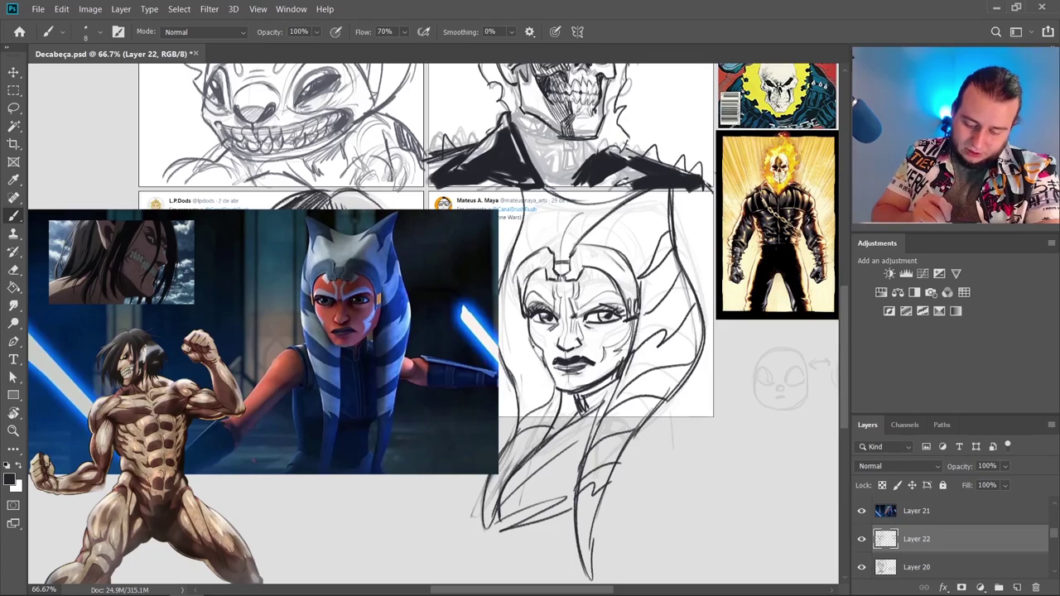
{"action": "left_click_drag", "start_coordinate": [535, 347], "coordinate": [516, 409]}
{"action": "left_click_drag", "start_coordinate": [520, 282], "coordinate": [500, 344]}
{"action": "mouse_move", "coordinate": [531, 202]}
{"action": "left_mouse_down"}
{"action": "mouse_move", "coordinate": [525, 236]}
{"action": "mouse_move", "coordinate": [535, 224]}
{"action": "left_mouse_up"}
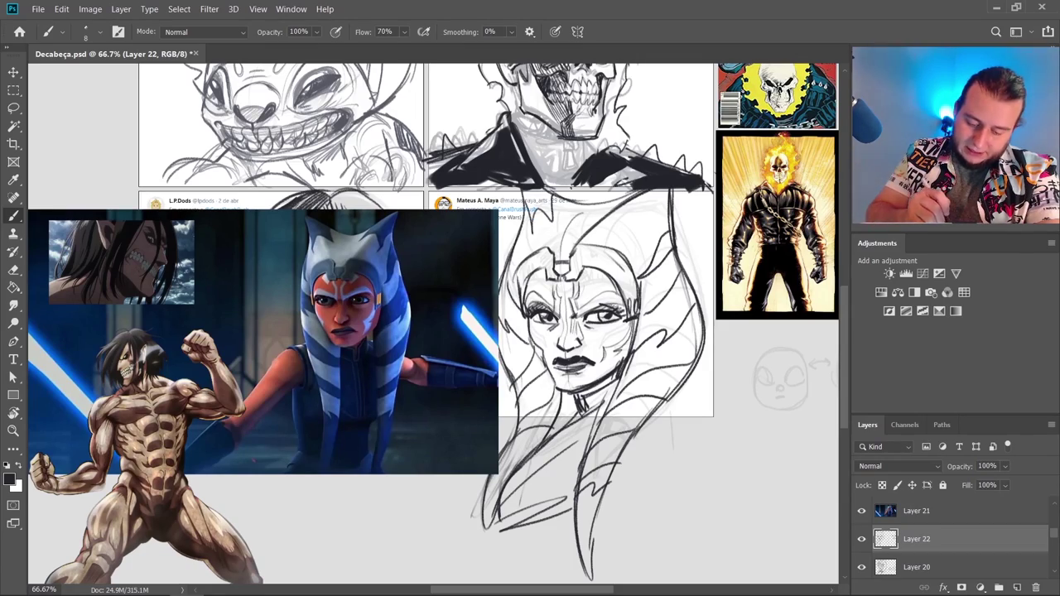
{"action": "mouse_move", "coordinate": [608, 194]}
{"action": "left_mouse_down"}
{"action": "mouse_move", "coordinate": [646, 214]}
{"action": "mouse_move", "coordinate": [659, 236]}
{"action": "left_mouse_up"}
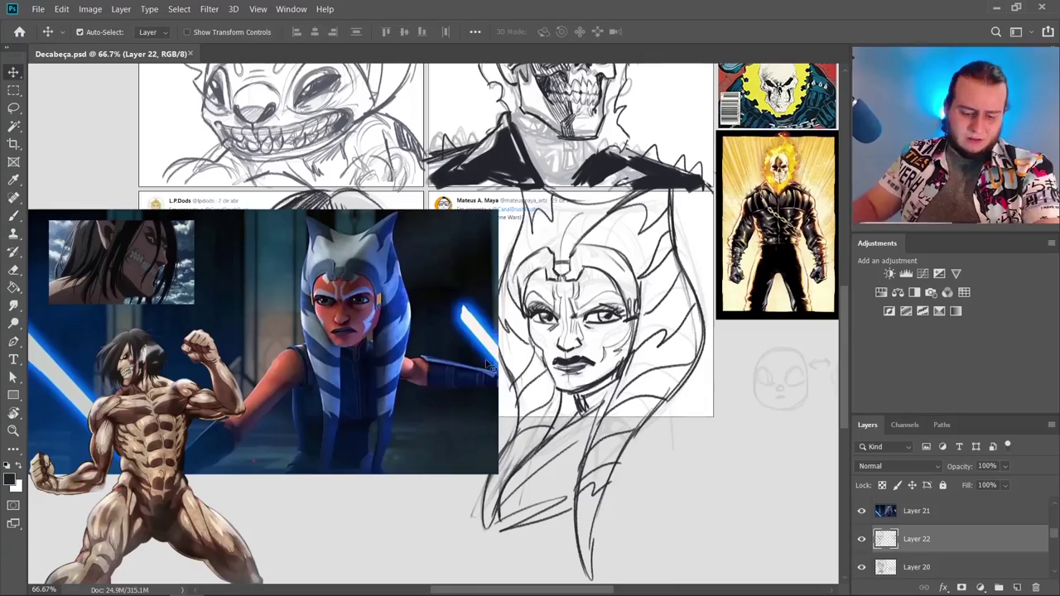
Hide the reference image layers and show the whole sheet with the original sketches beside their redrawn versions
{"action": "left_click", "coordinate": [917, 512]}
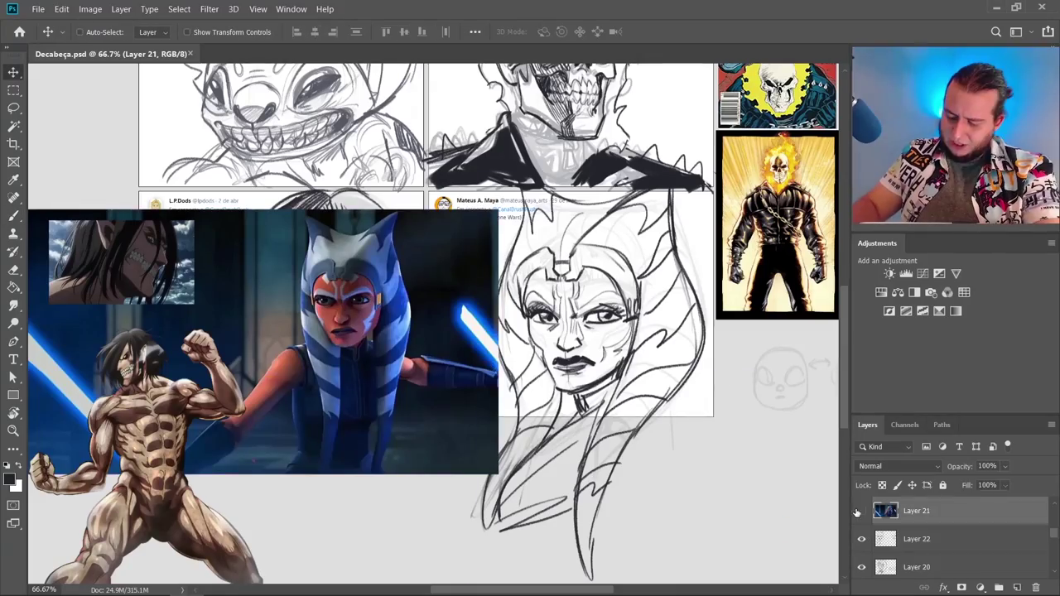
{"action": "left_click", "coordinate": [862, 511]}
{"action": "scroll", "coordinate": [858, 513], "scroll_direction": "up", "scroll_amount": 1}
{"action": "left_click", "coordinate": [862, 510]}
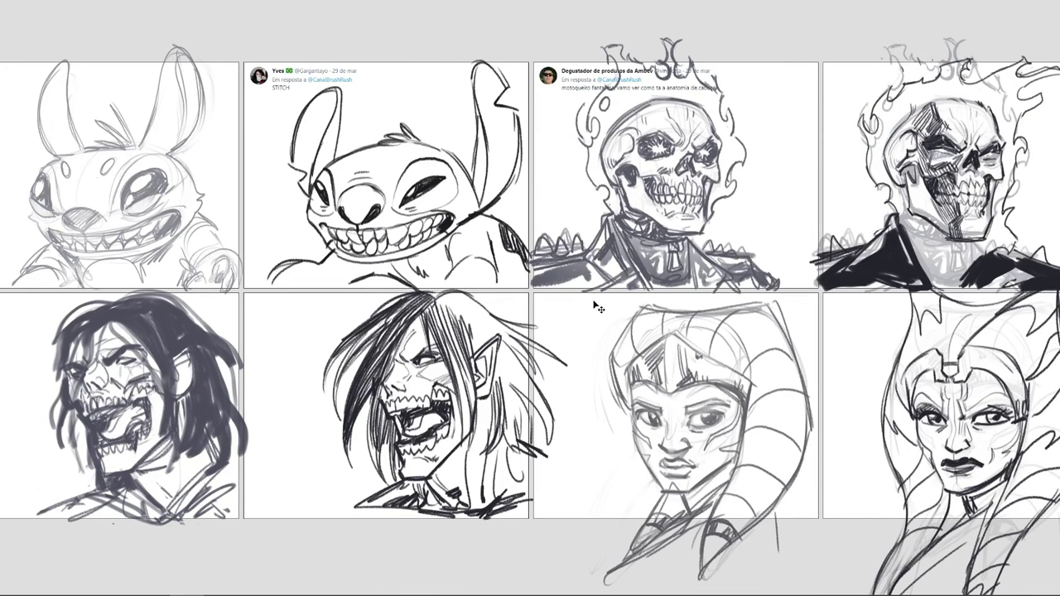
{"action": "left_click_drag", "start_coordinate": [601, 305], "coordinate": [589, 304]}
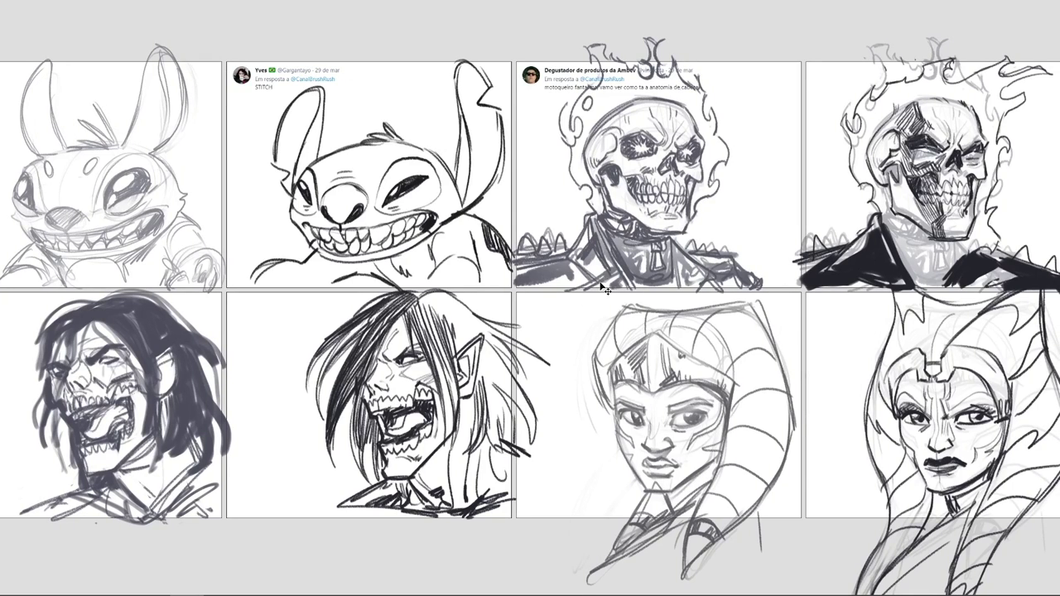